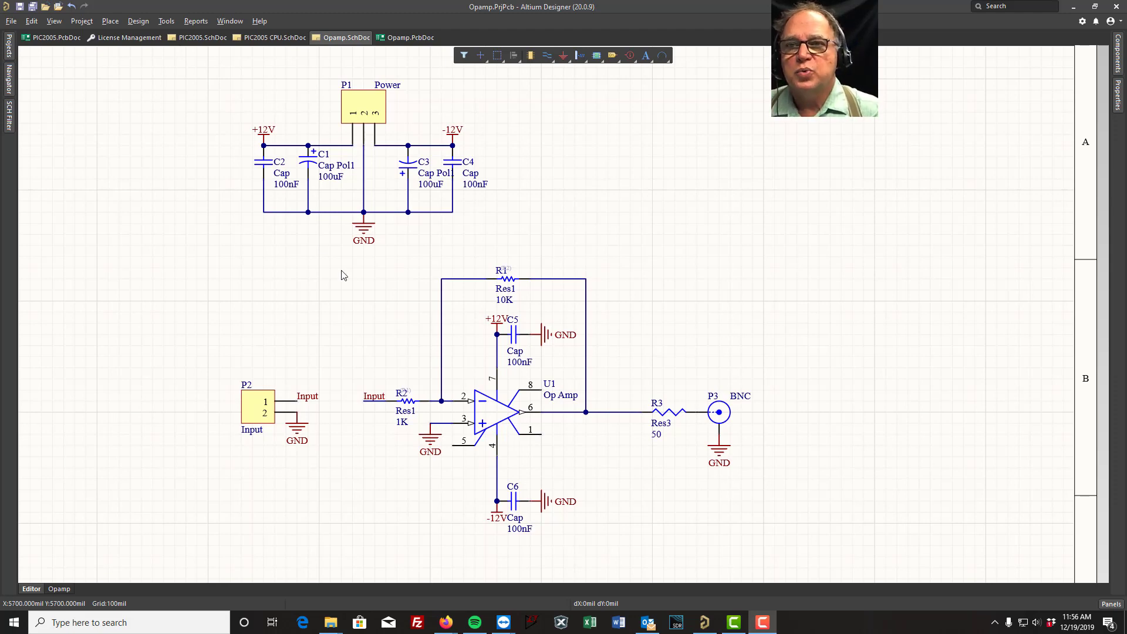
Step: View the Opamp.PcbDoc board and return to the Opamp.SchDoc schematic
{"action": "left_click", "coordinate": [394, 37]}
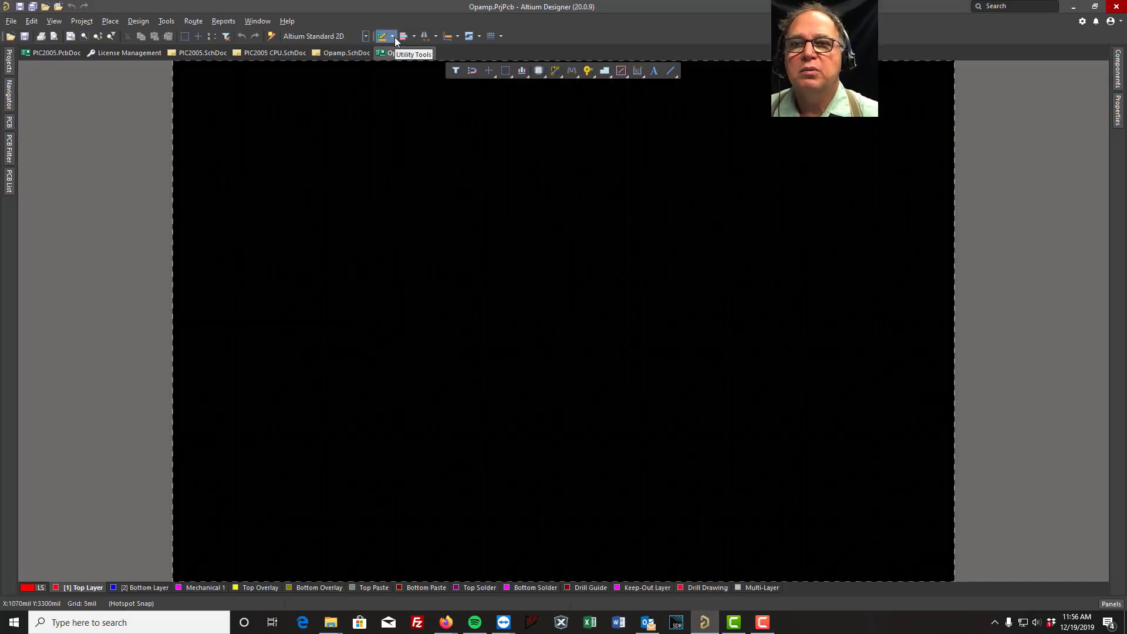
{"action": "left_click", "coordinate": [346, 52]}
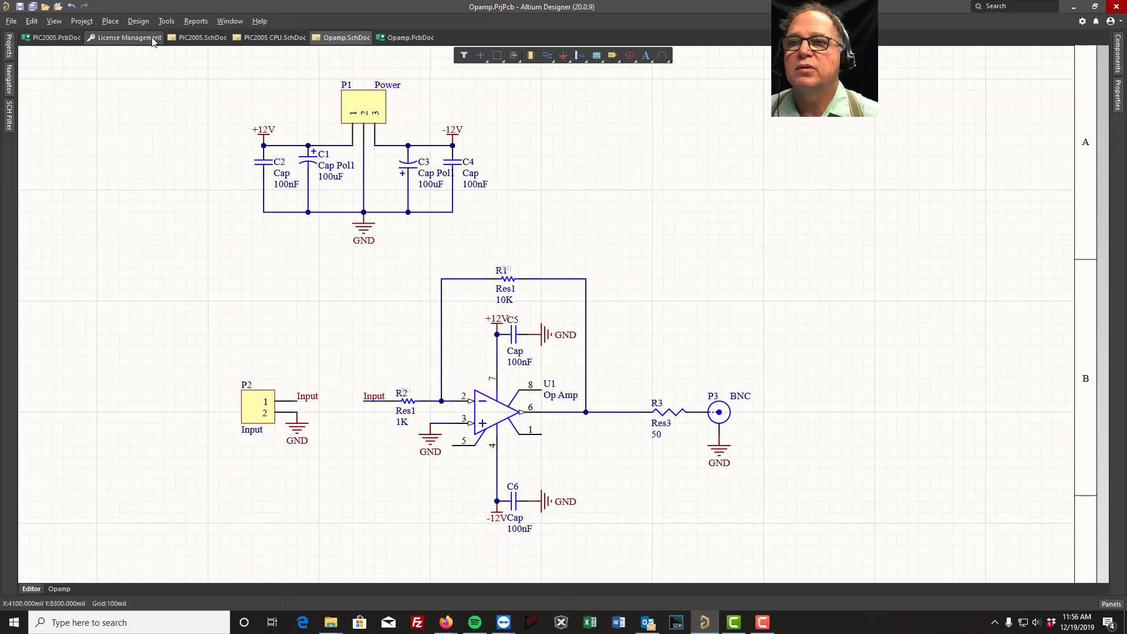
Step: Close the PIC2005 board and schematic documents and the License Management page, keeping Opamp.SchDoc as the active document
{"action": "right_click", "coordinate": [53, 38]}
{"action": "key", "text": "Escape"}
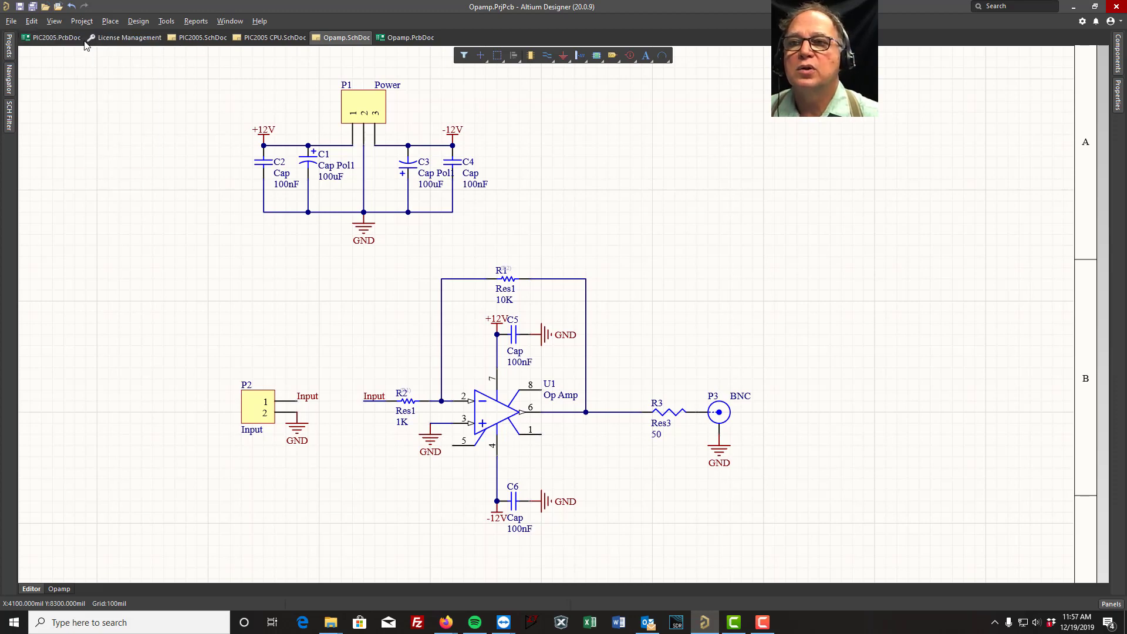
{"action": "right_click", "coordinate": [135, 38]}
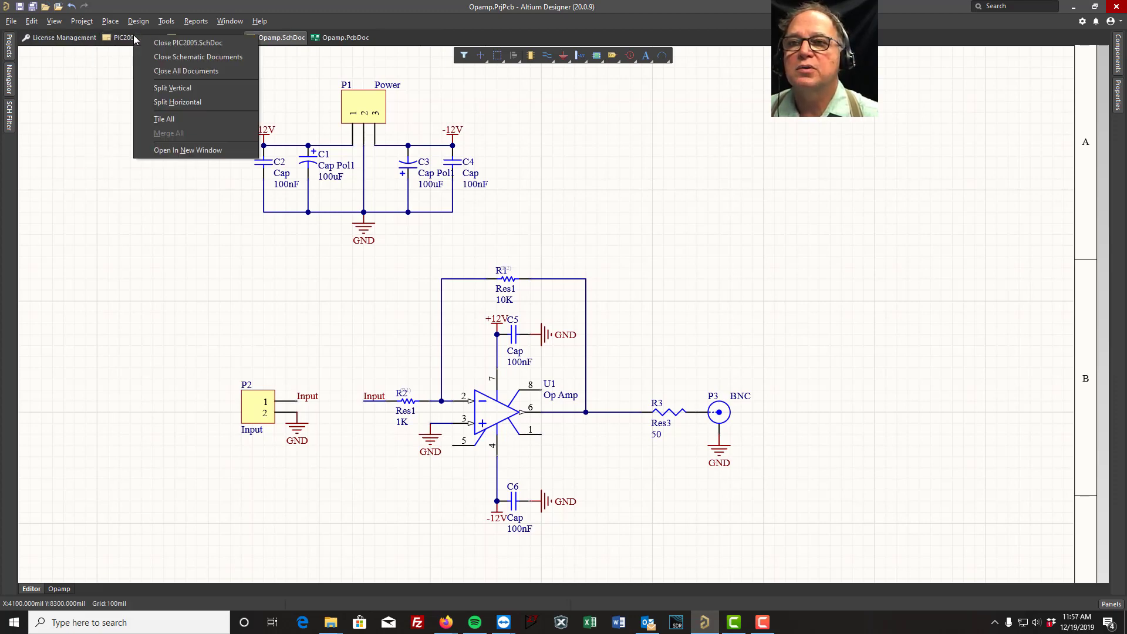
{"action": "left_click", "coordinate": [170, 43]}
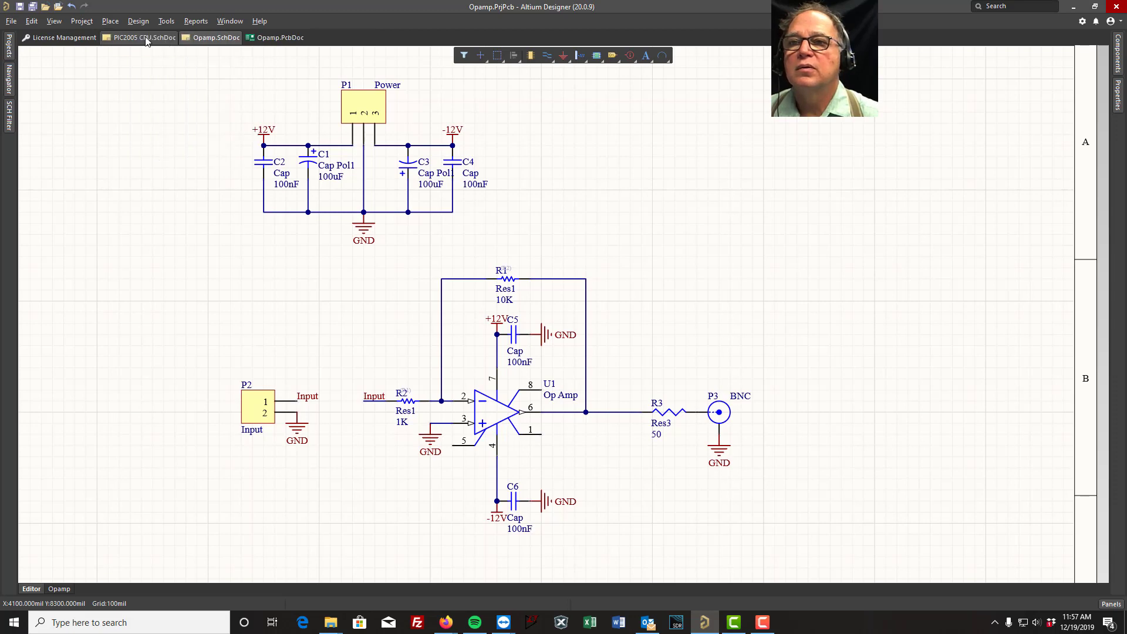
{"action": "right_click", "coordinate": [146, 38]}
{"action": "left_click", "coordinate": [168, 46]}
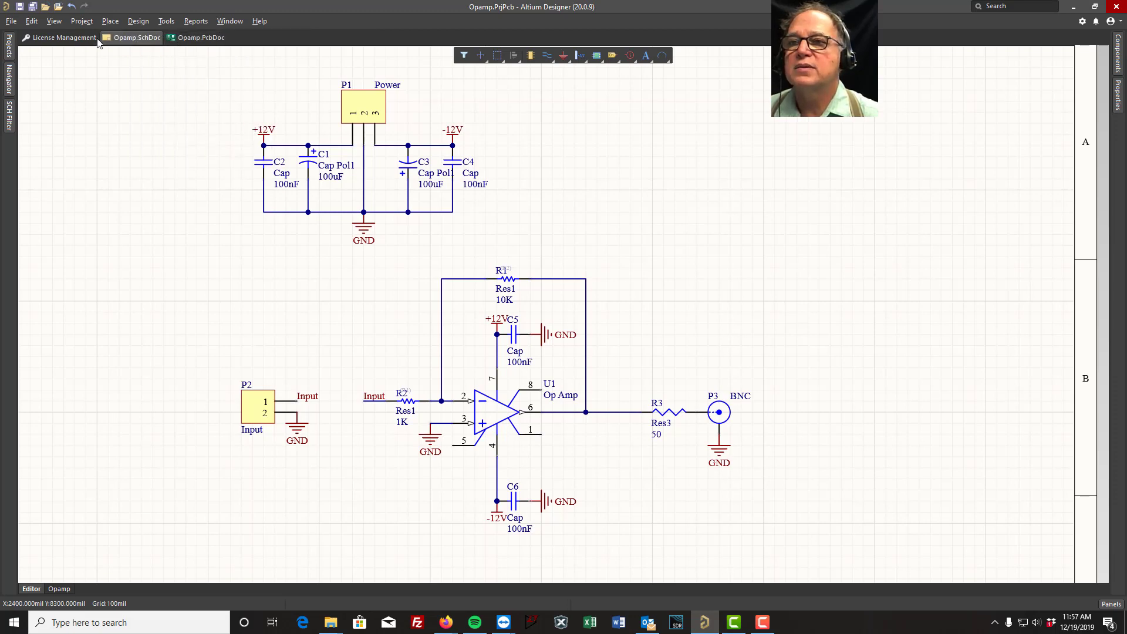
{"action": "right_click", "coordinate": [62, 40]}
{"action": "left_click", "coordinate": [111, 45]}
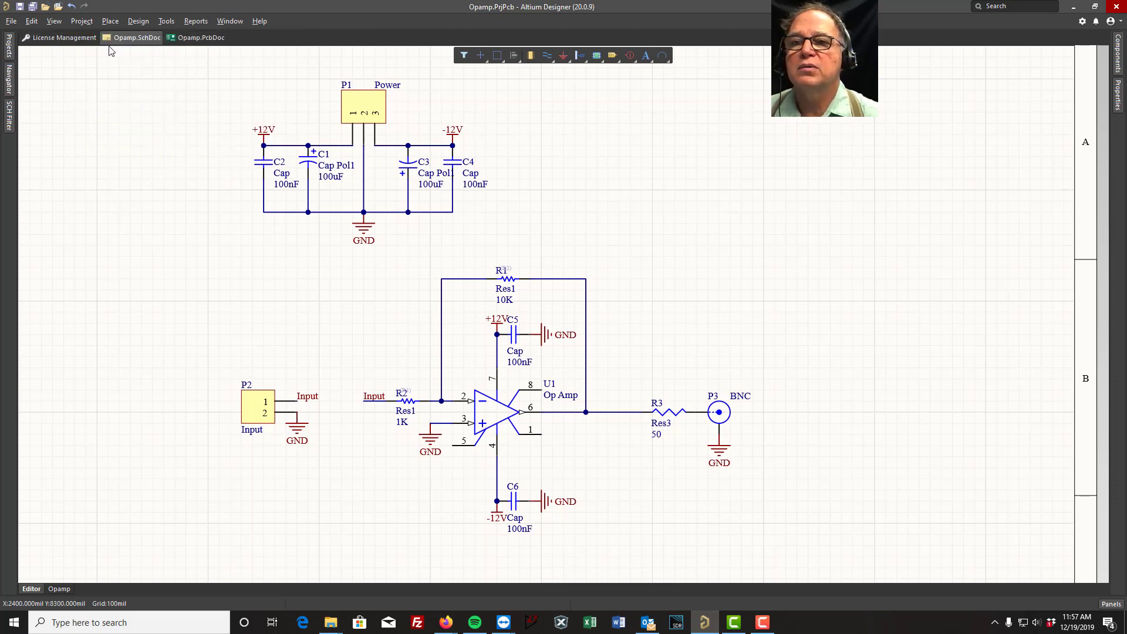
{"action": "left_click", "coordinate": [138, 40]}
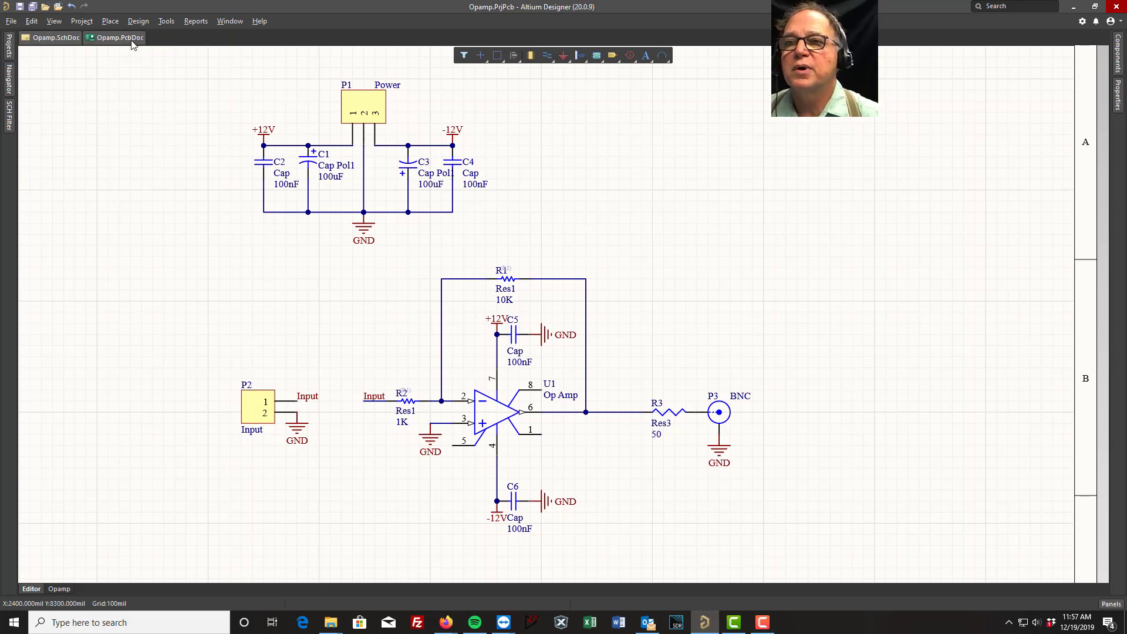
{"action": "left_click", "coordinate": [39, 54]}
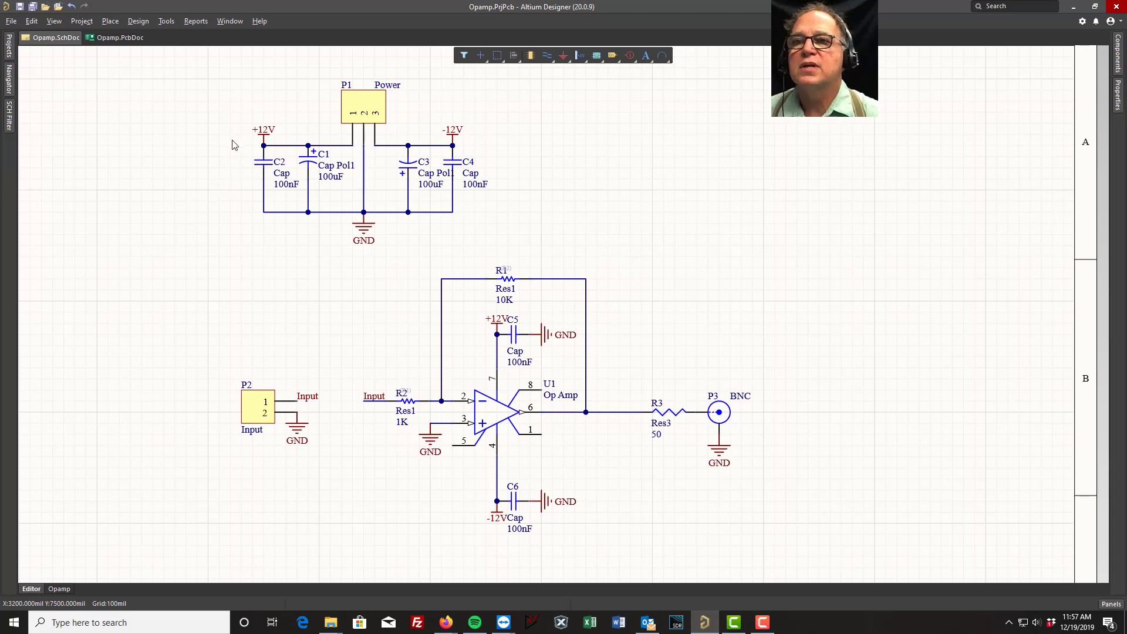
Step: Update Opamp.PcbDoc from the schematic, validating and executing all changes in the engineering change order
{"action": "left_click", "coordinate": [139, 21]}
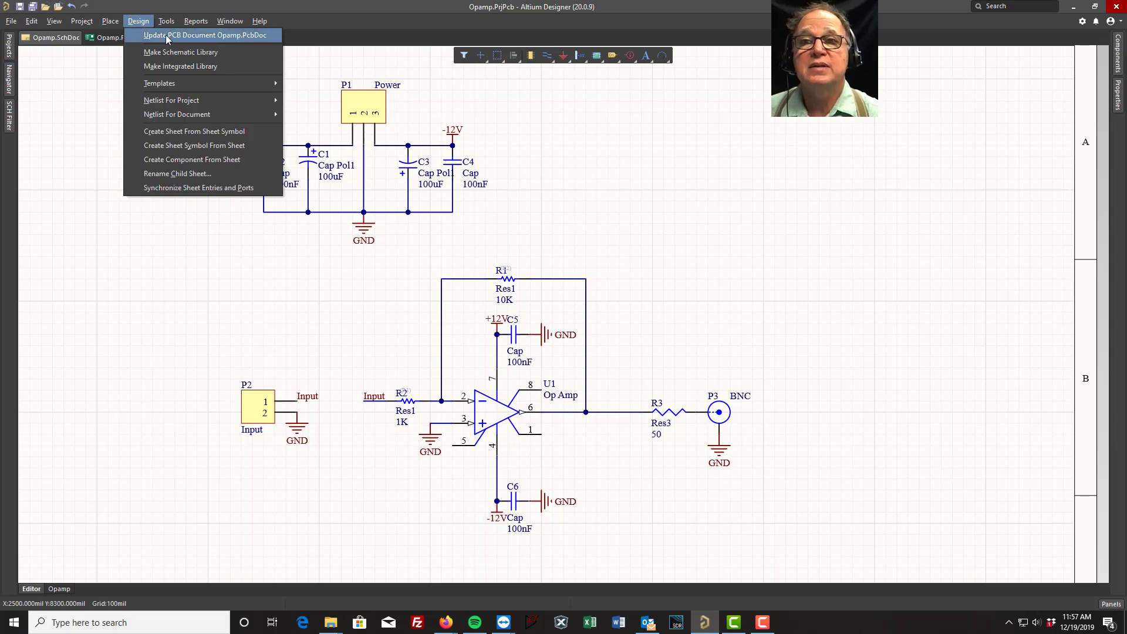
{"action": "left_click", "coordinate": [226, 36]}
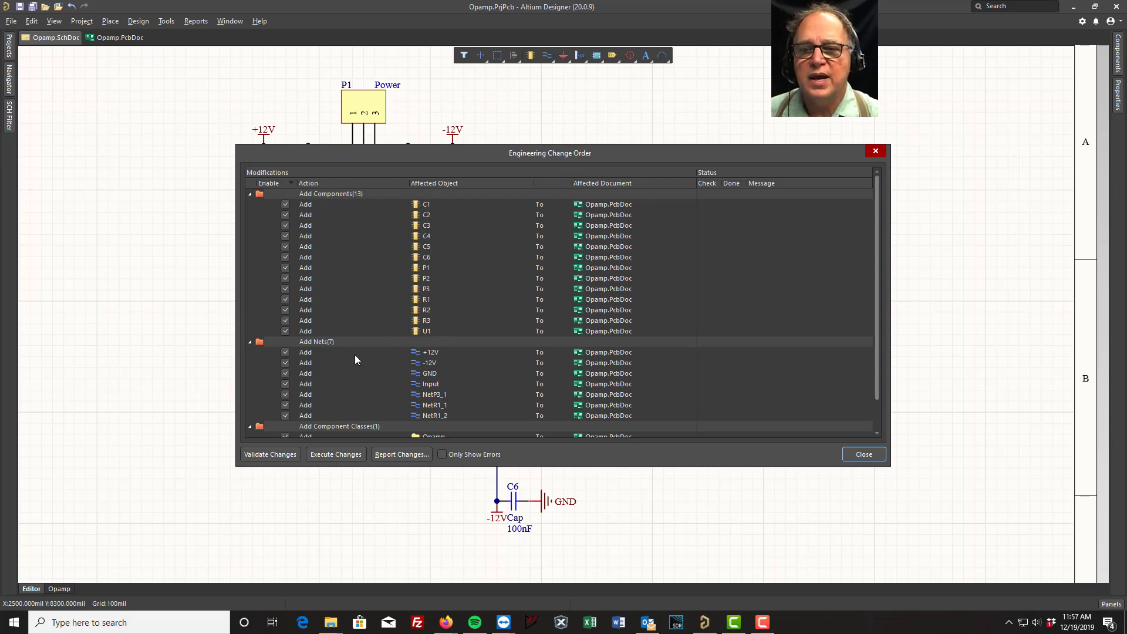
{"action": "scroll", "coordinate": [355, 360], "scroll_direction": "down", "scroll_amount": 1}
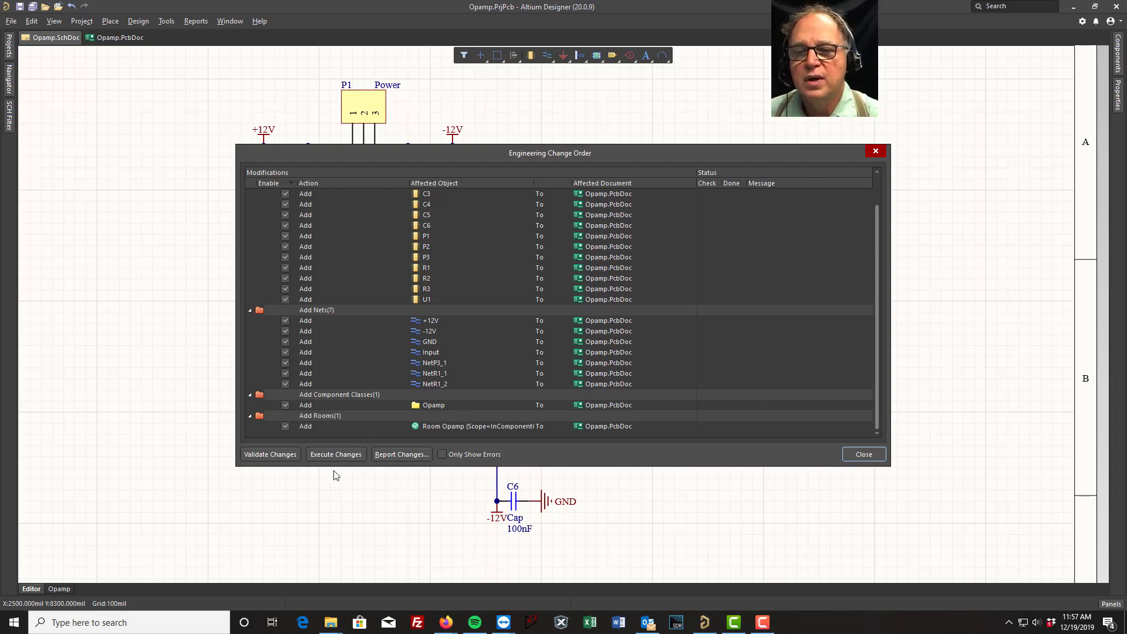
{"action": "left_click", "coordinate": [282, 455]}
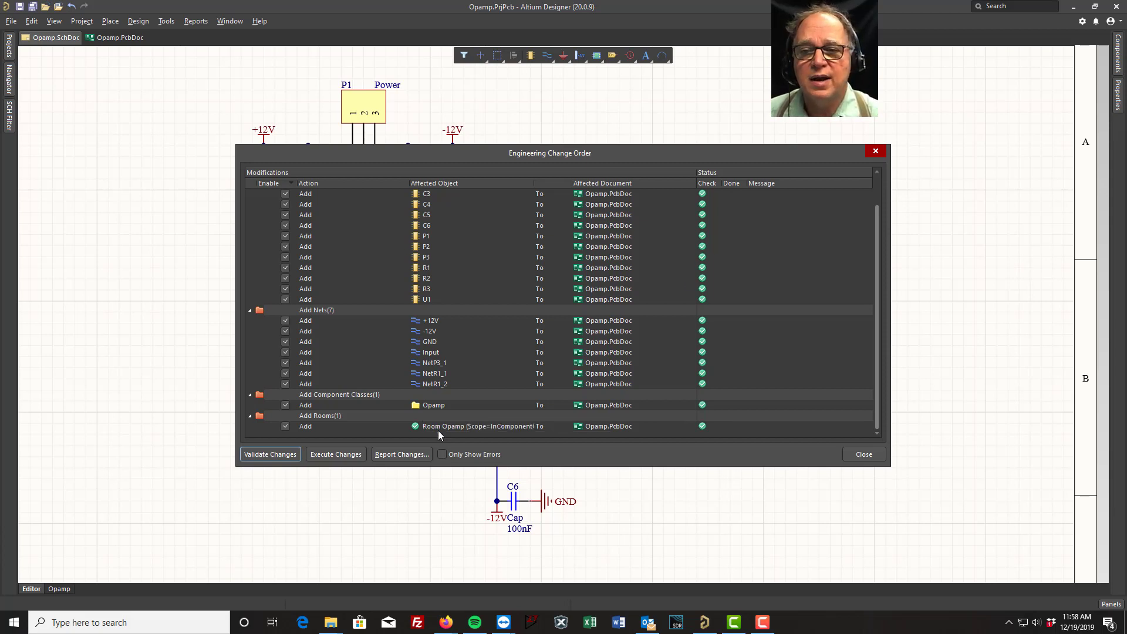
{"action": "left_click", "coordinate": [332, 455]}
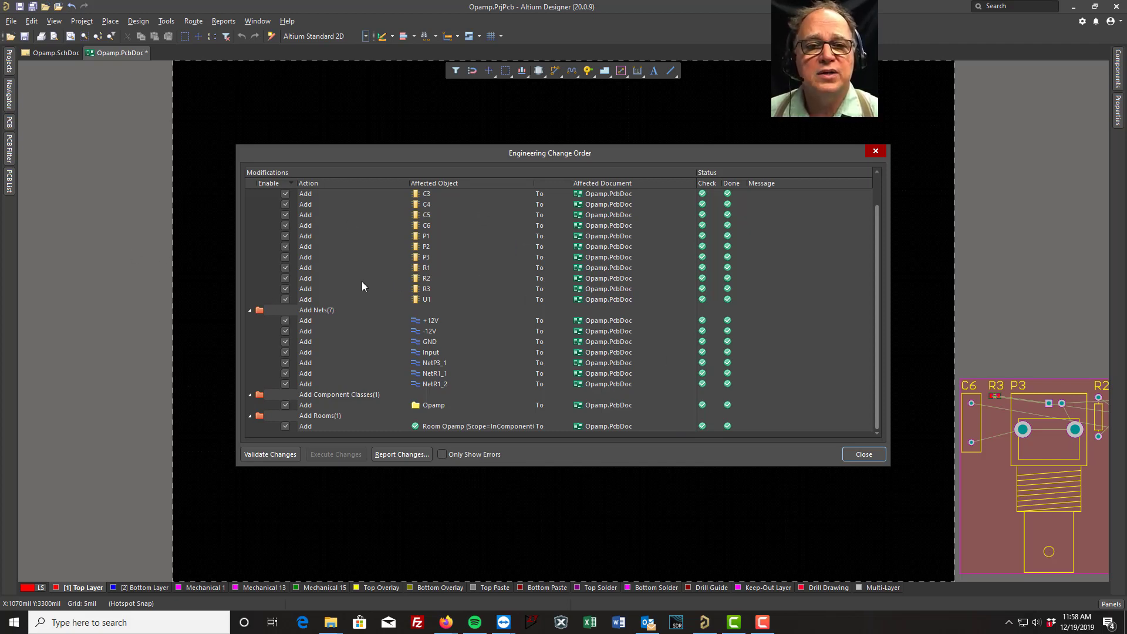
{"action": "left_click", "coordinate": [864, 453]}
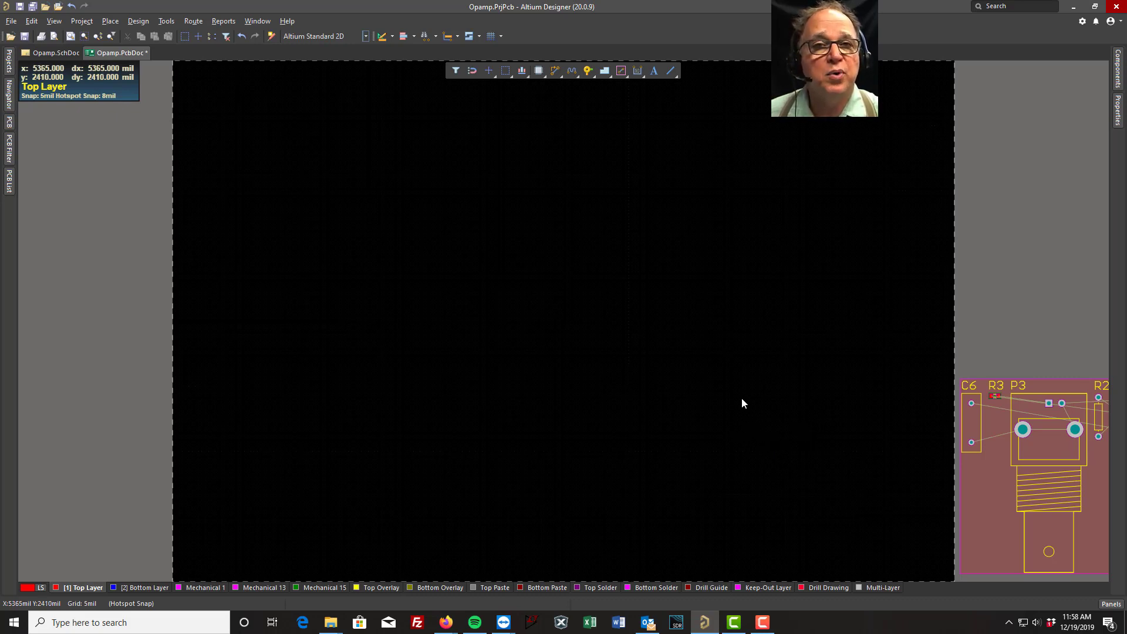
Step: Move the Opamp room with all its components onto the lower part of the black board area and save the board
{"action": "right_click_drag", "start_coordinate": [741, 398], "coordinate": [235, 296]}
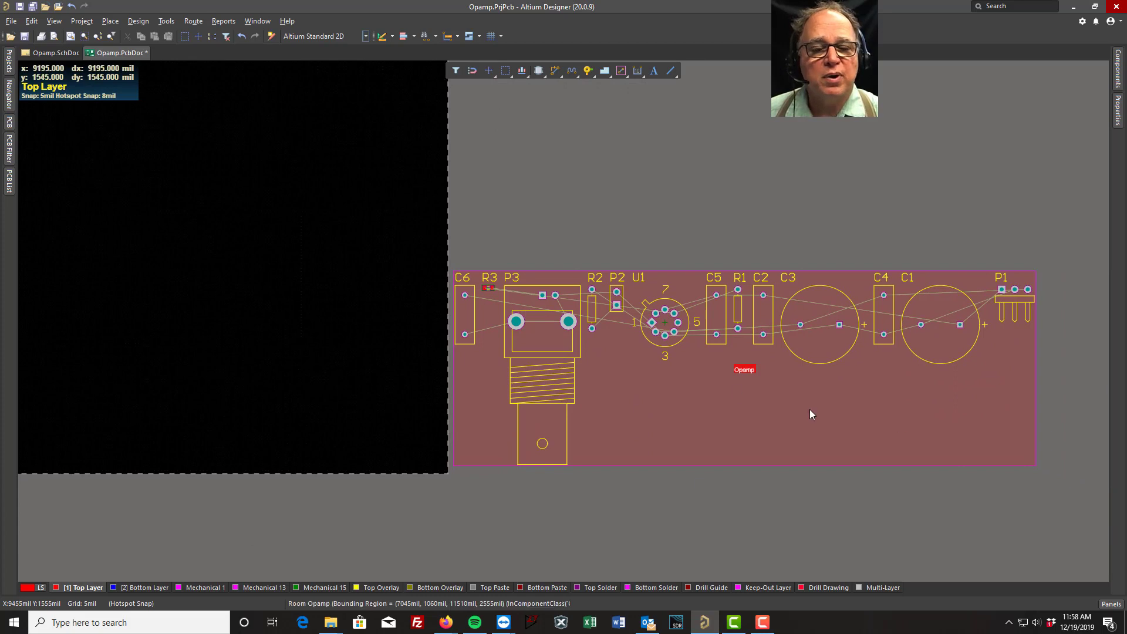
{"action": "left_click", "coordinate": [691, 446]}
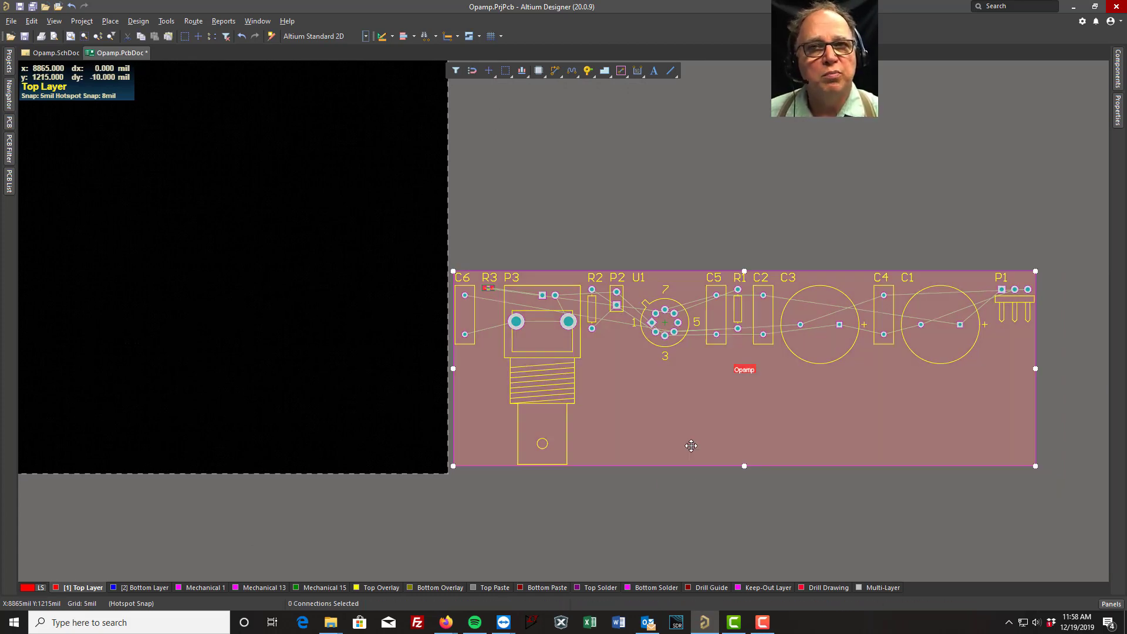
{"action": "left_click", "coordinate": [679, 503]}
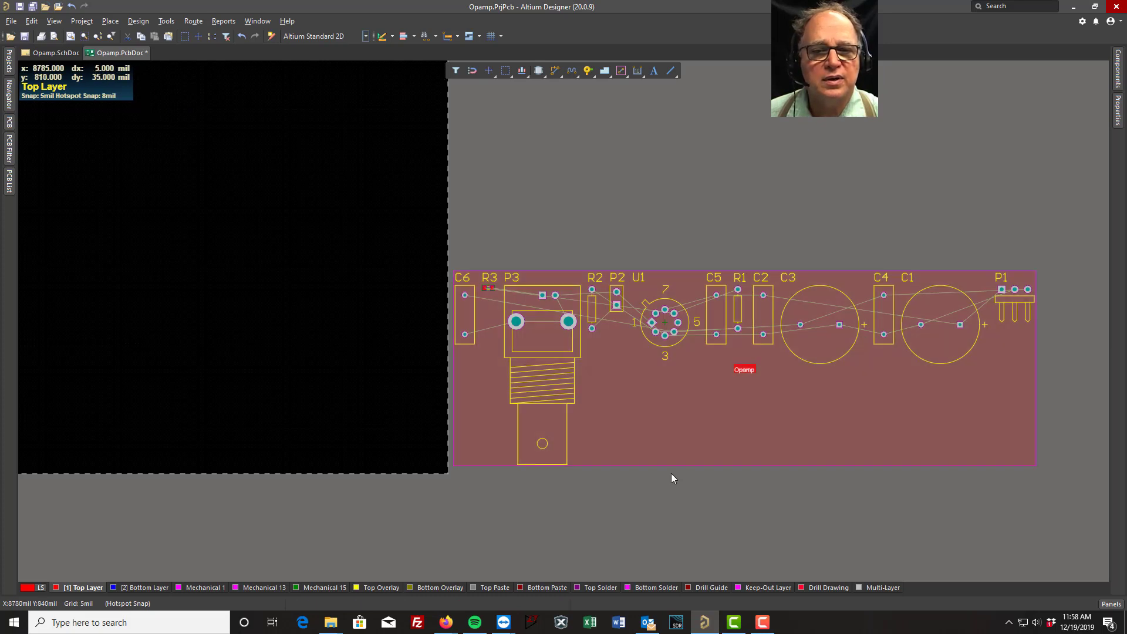
{"action": "left_click", "coordinate": [657, 397]}
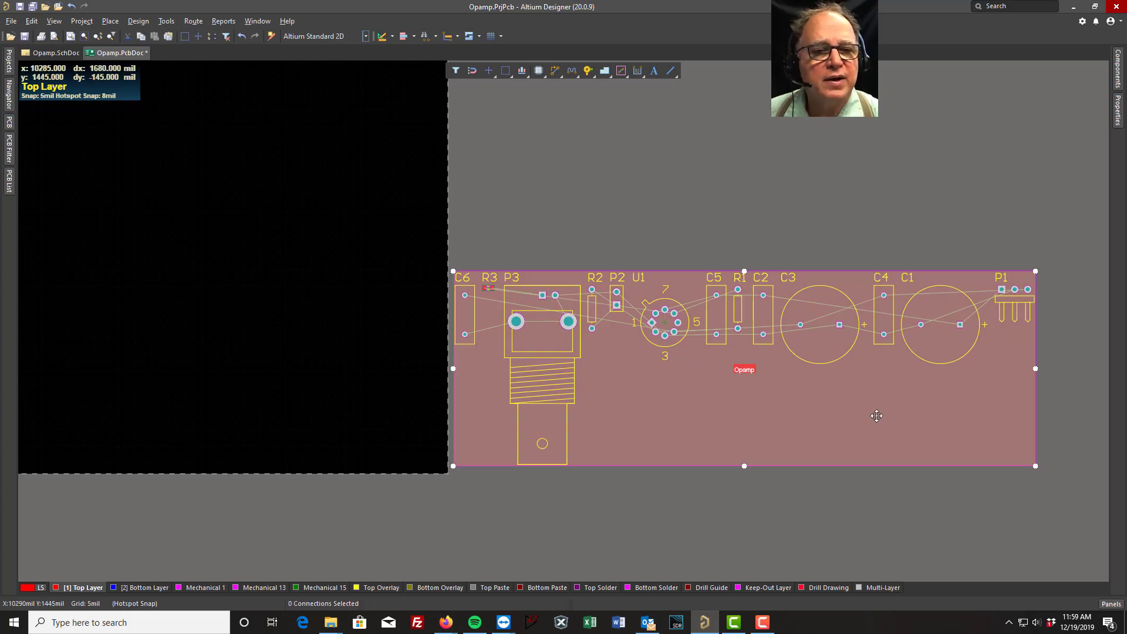
{"action": "left_click_drag", "start_coordinate": [876, 415], "coordinate": [631, 358]}
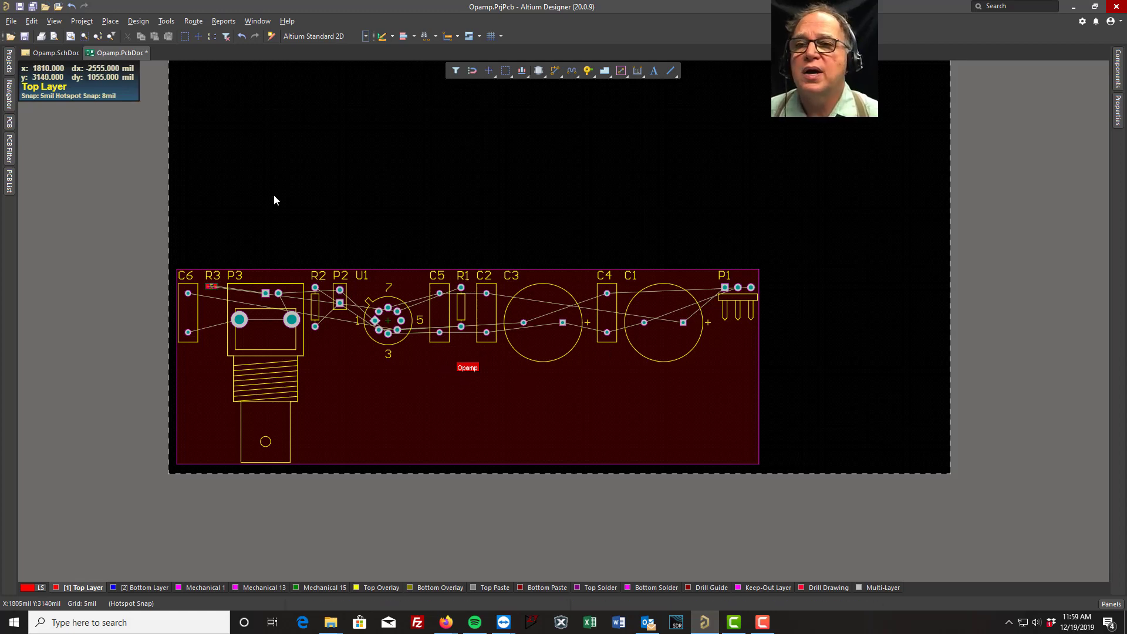
{"action": "left_click", "coordinate": [20, 6]}
Step: Cut the whole power supply circuit with P1 and C1 to C4 out of Opamp.SchDoc
{"action": "left_click", "coordinate": [61, 51]}
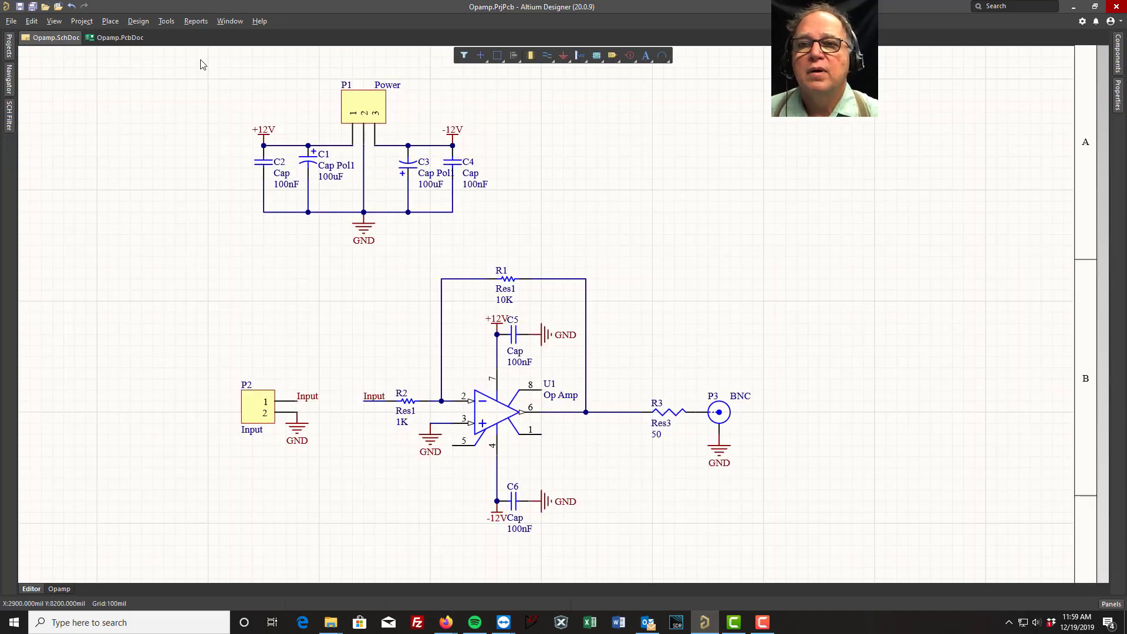
{"action": "left_click_drag", "start_coordinate": [201, 59], "coordinate": [519, 254]}
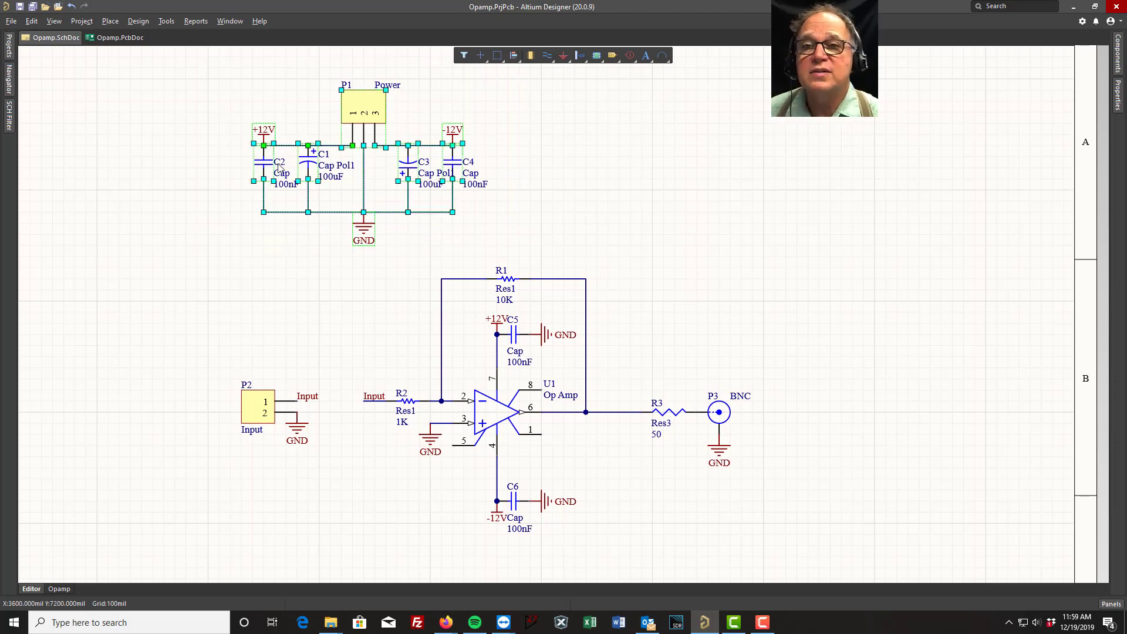
{"action": "key", "text": "Delete"}
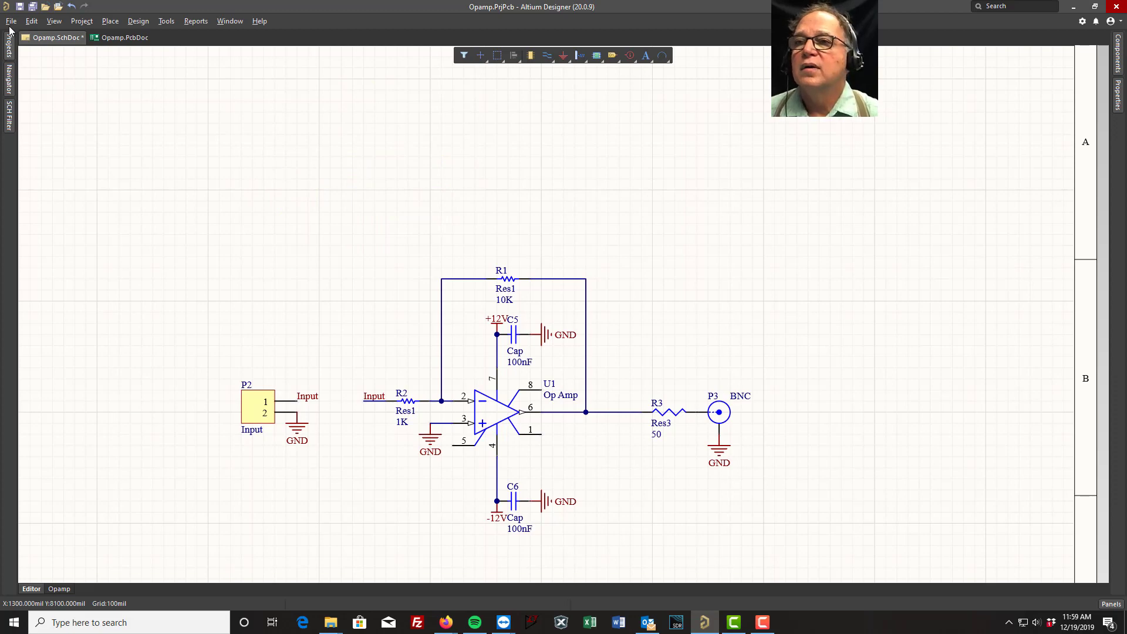
Step: Add a new schematic sheet to the Opamp.PrjPcb project
{"action": "left_click", "coordinate": [10, 45]}
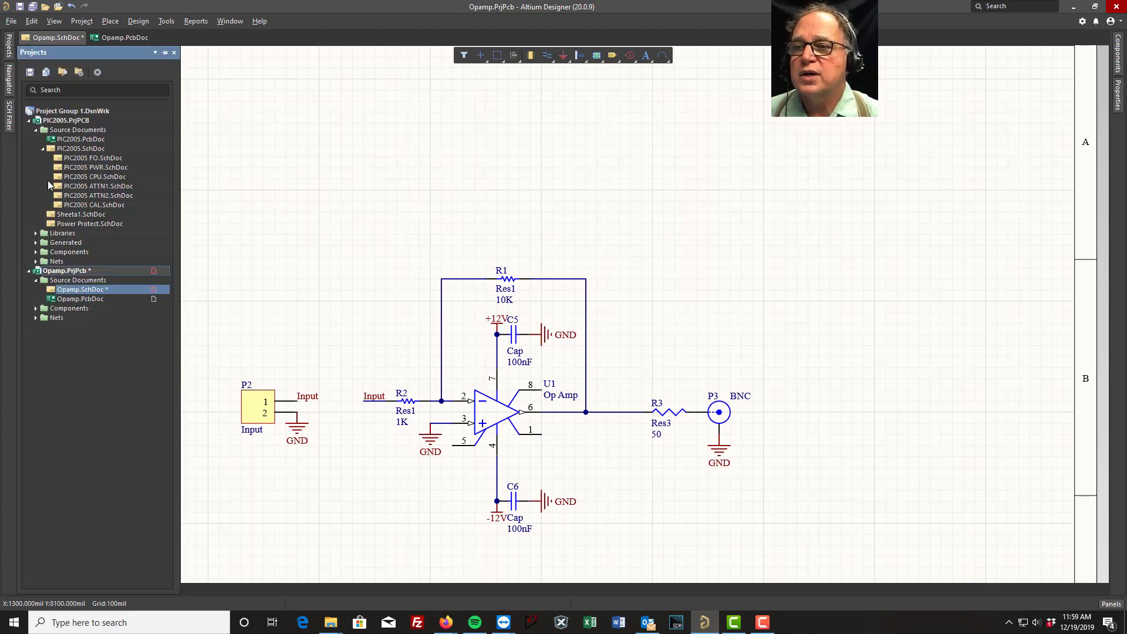
{"action": "right_click", "coordinate": [73, 274]}
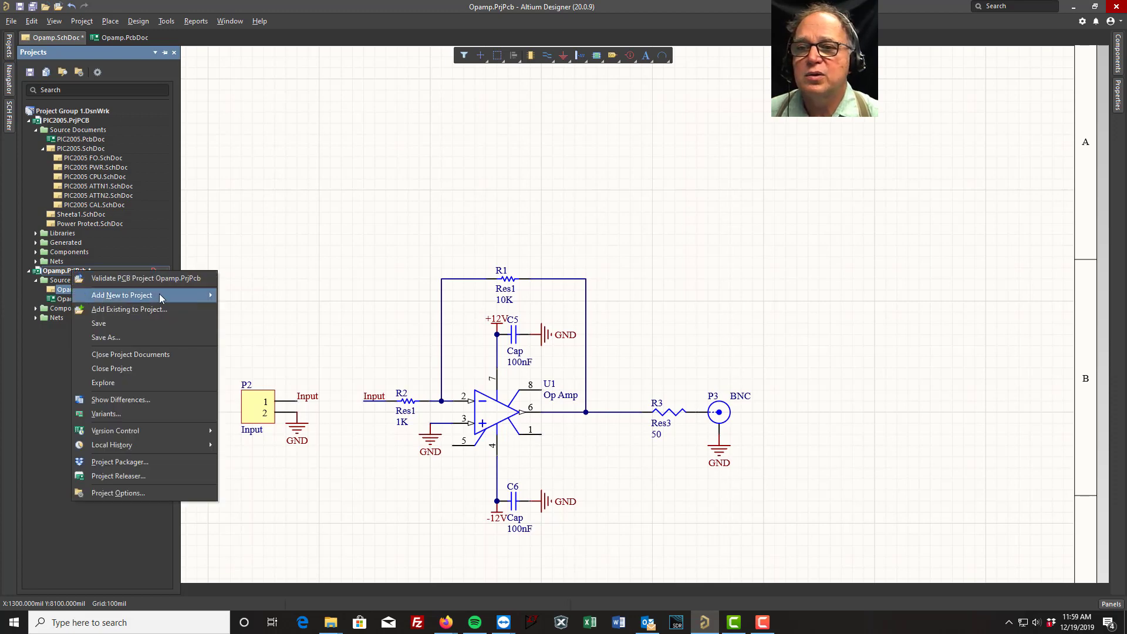
{"action": "mouse_move", "coordinate": [160, 294]}
{"action": "left_click", "coordinate": [238, 295]}
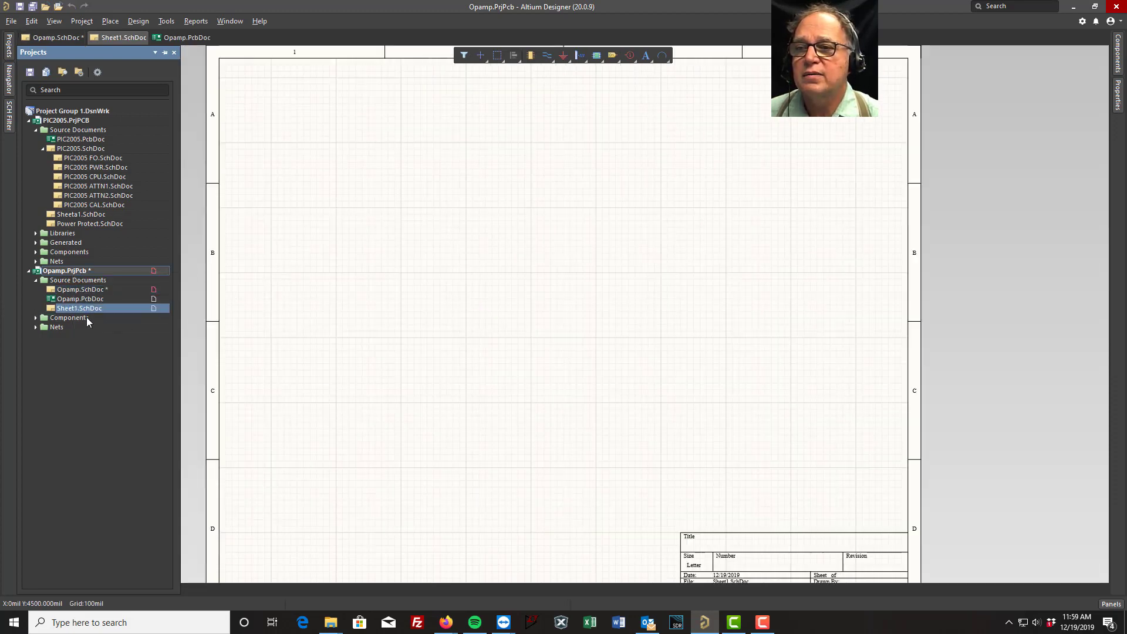
Step: Save the new Sheet1 schematic as "Opamp power.SchDoc" in the OpAmp folder
{"action": "right_click", "coordinate": [66, 309]}
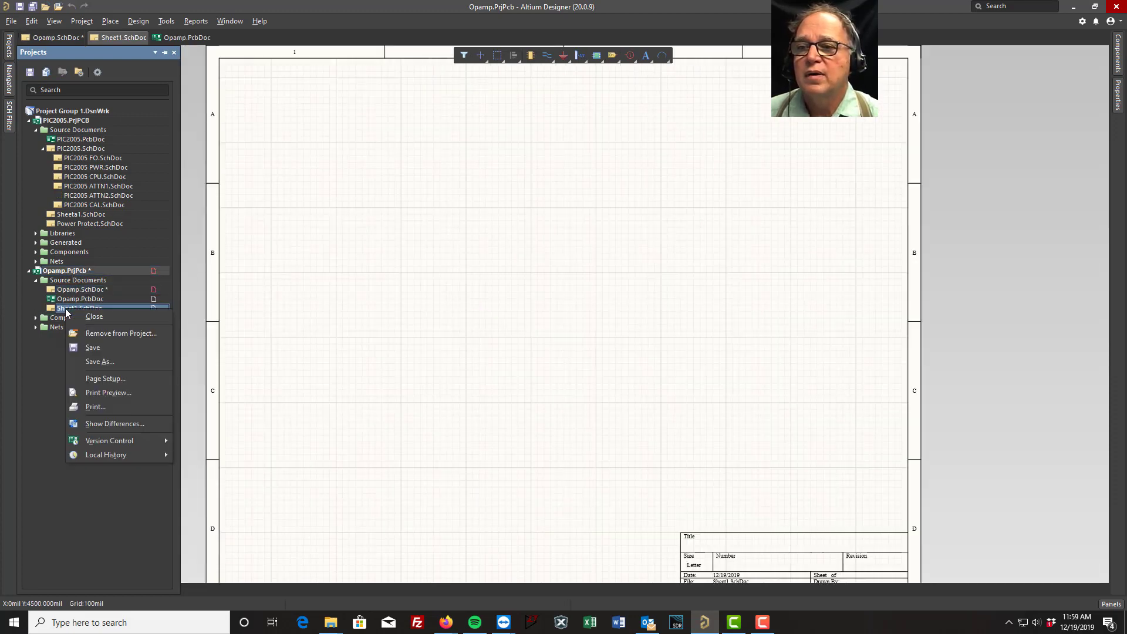
{"action": "left_click", "coordinate": [100, 362]}
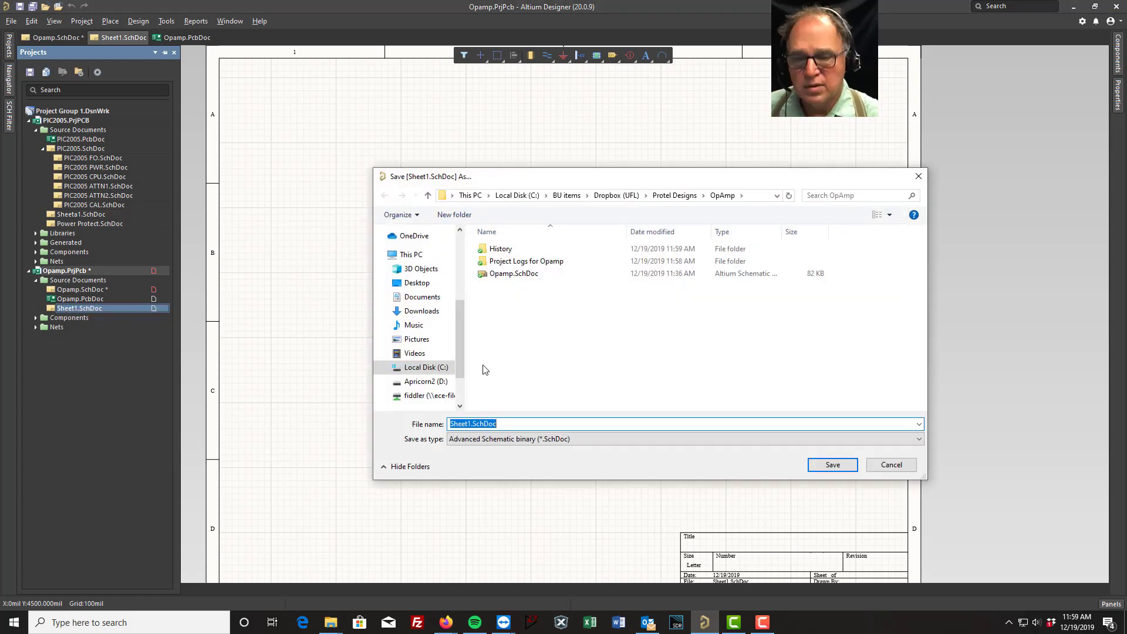
{"action": "left_click", "coordinate": [469, 424]}
{"action": "double_click", "coordinate": [469, 423]}
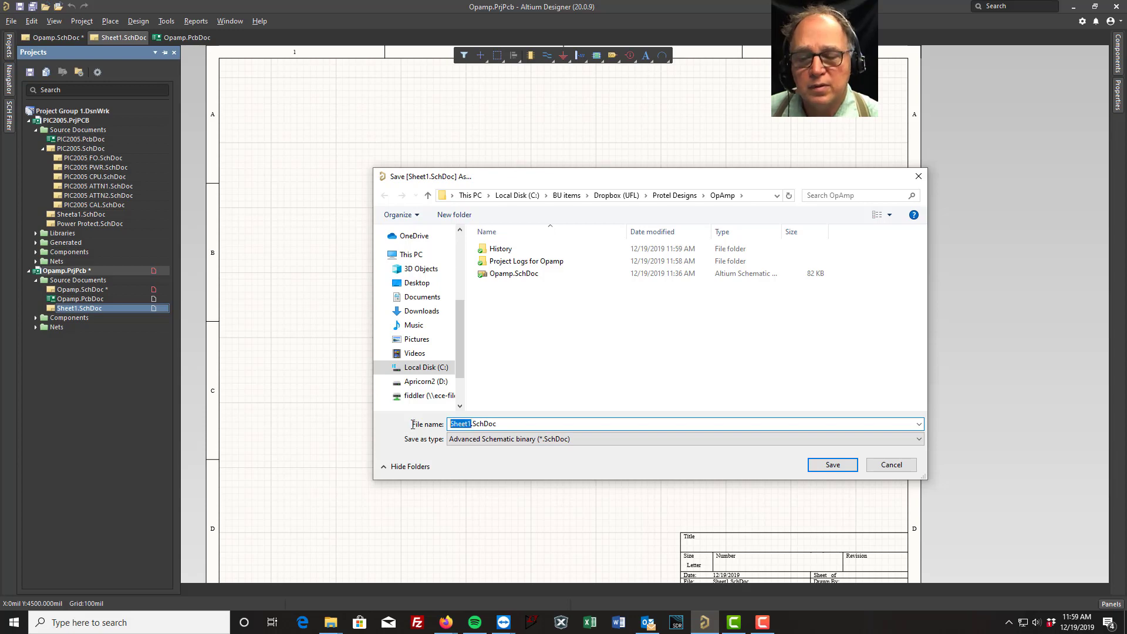
{"action": "type", "text": "Opamp "}
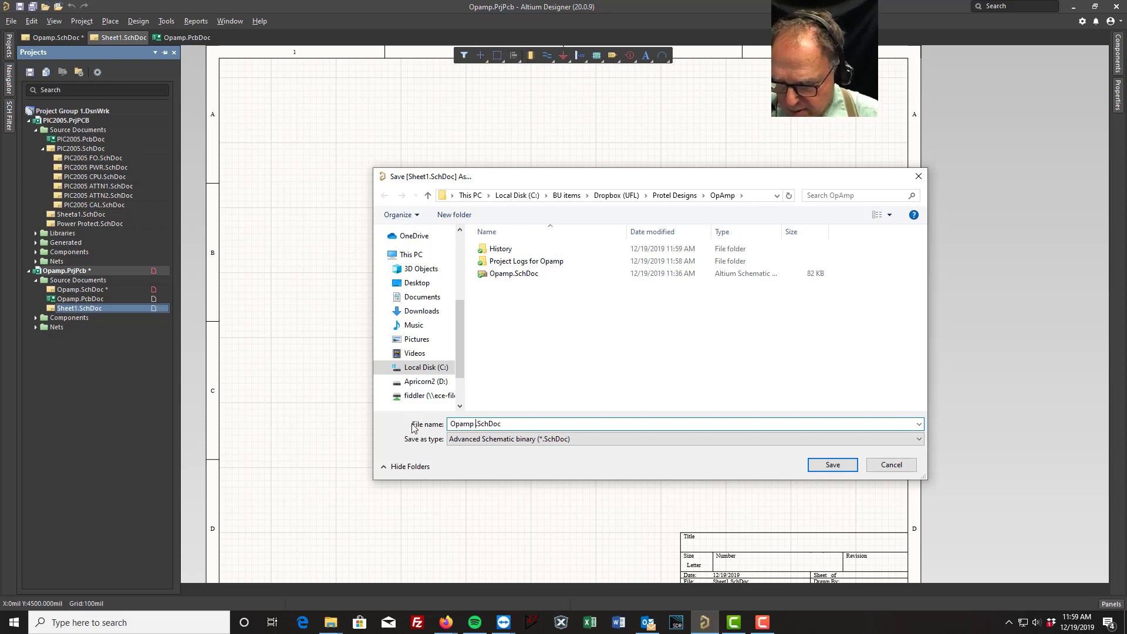
{"action": "type", "text": "power"}
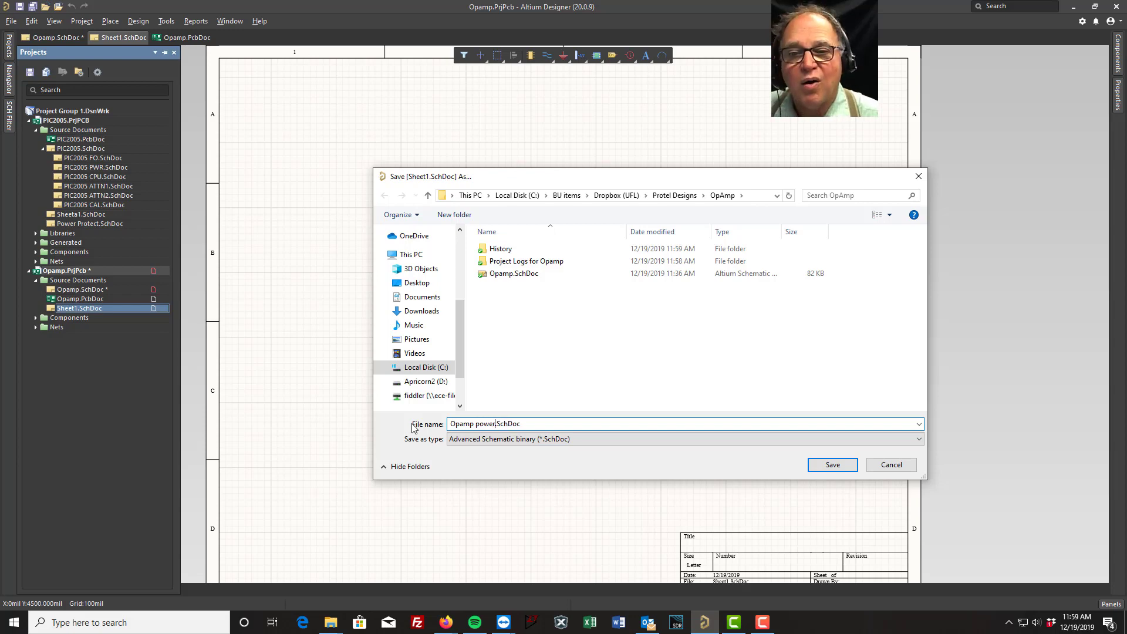
{"action": "key", "text": "Return"}
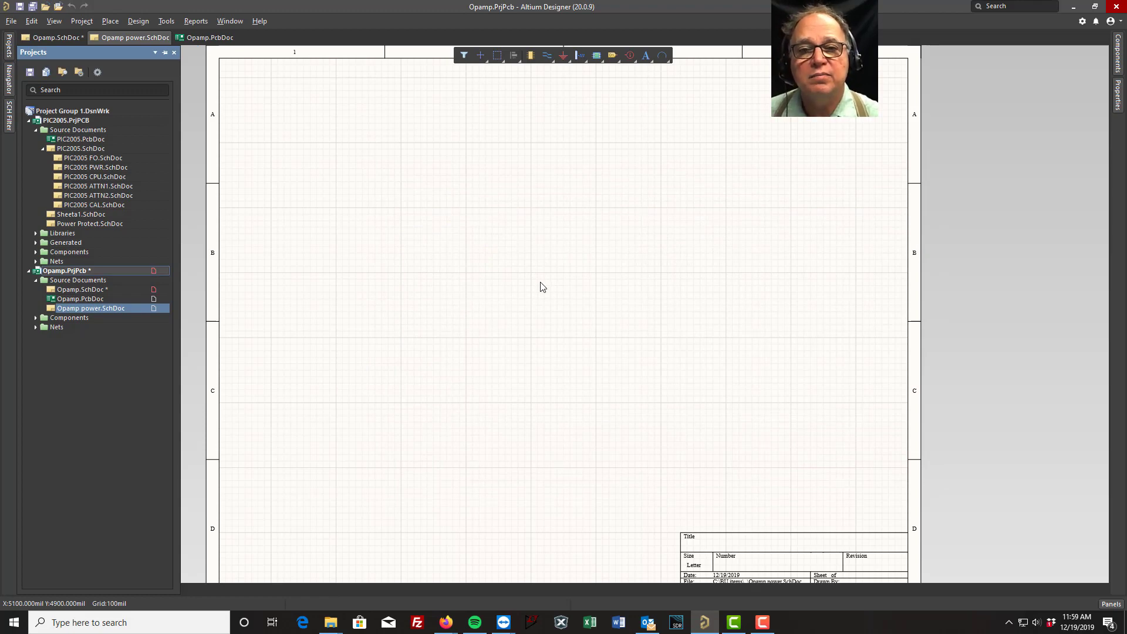
Step: Paste the power supply circuit near the middle of the Opamp power sheet
{"action": "key", "text": "ctrl+v"}
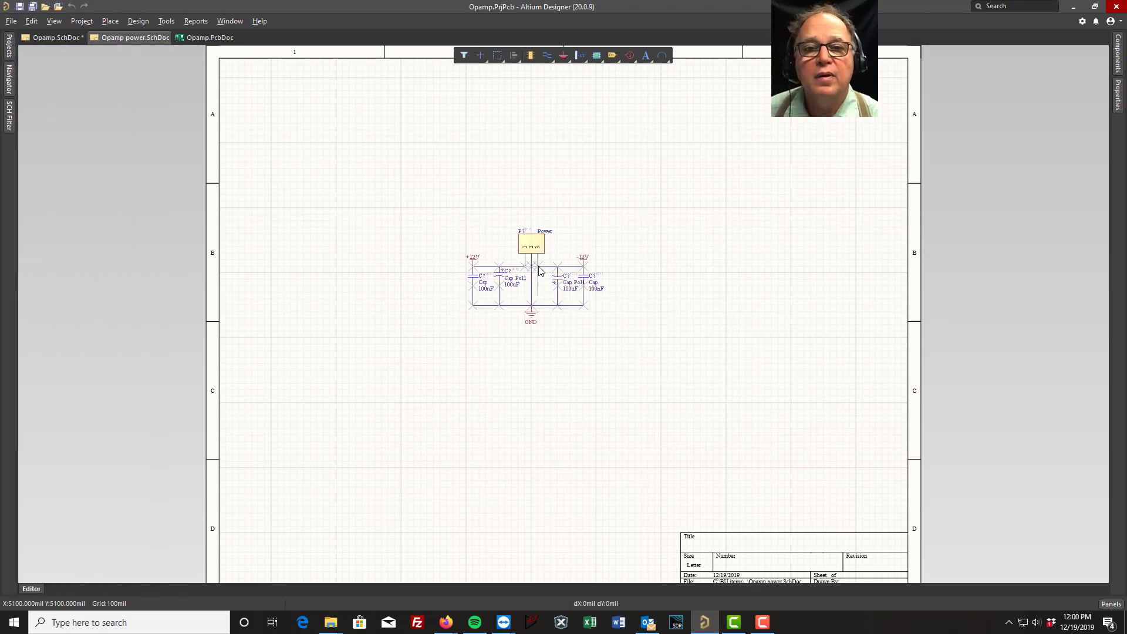
{"action": "left_click", "coordinate": [552, 311]}
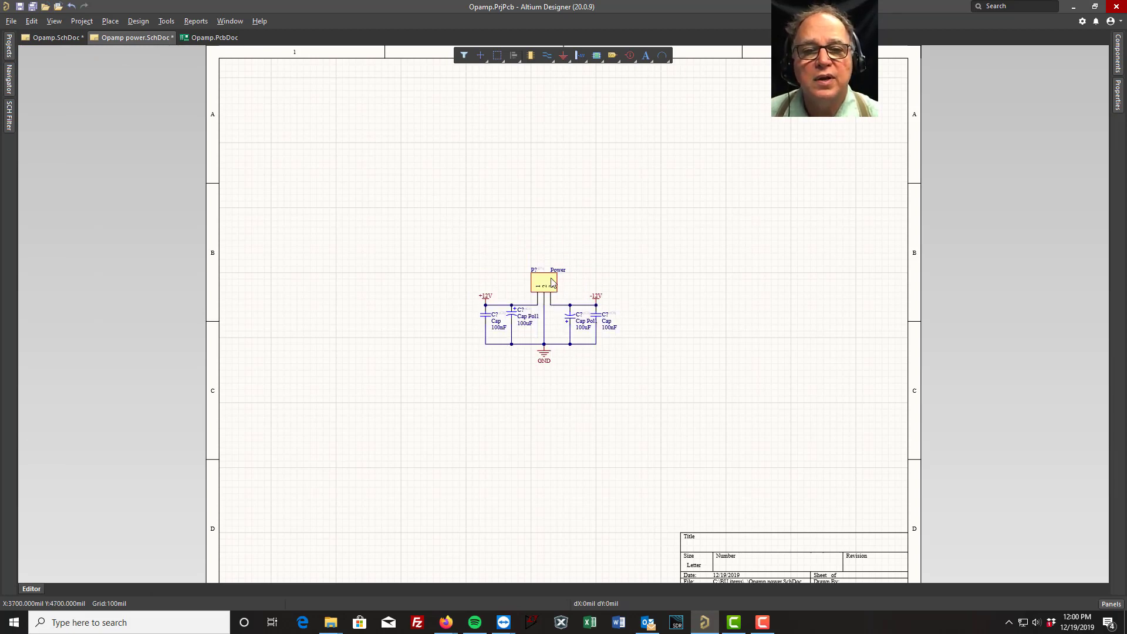
Step: Annotate the unnumbered components on the Opamp power sheet and accept the designator changes
{"action": "left_click", "coordinate": [158, 21]}
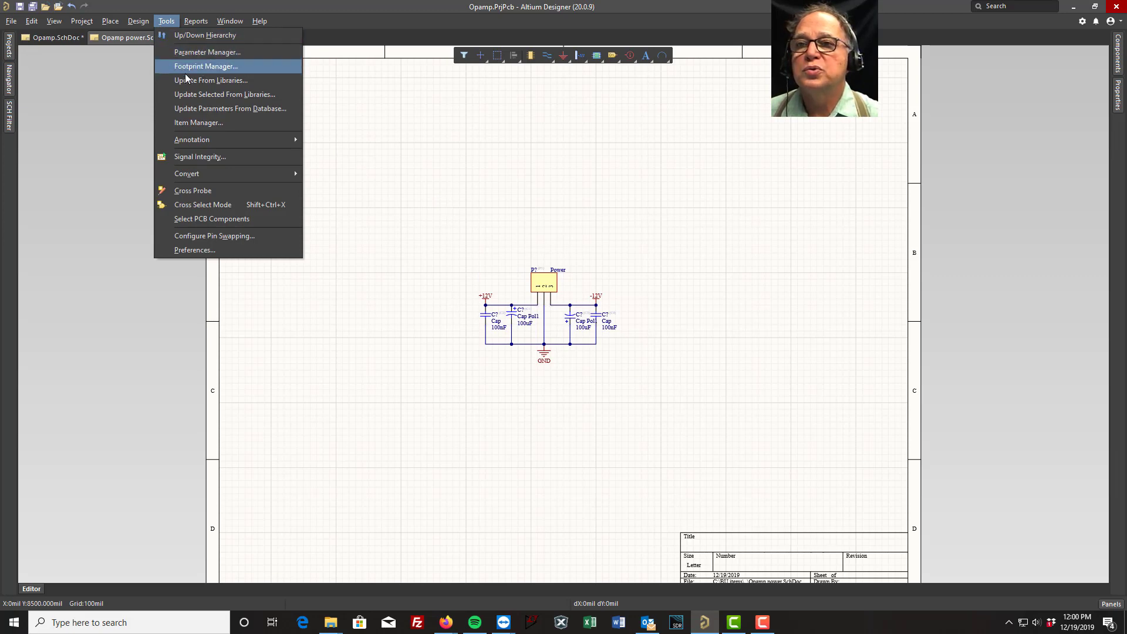
{"action": "left_click", "coordinate": [524, 216]}
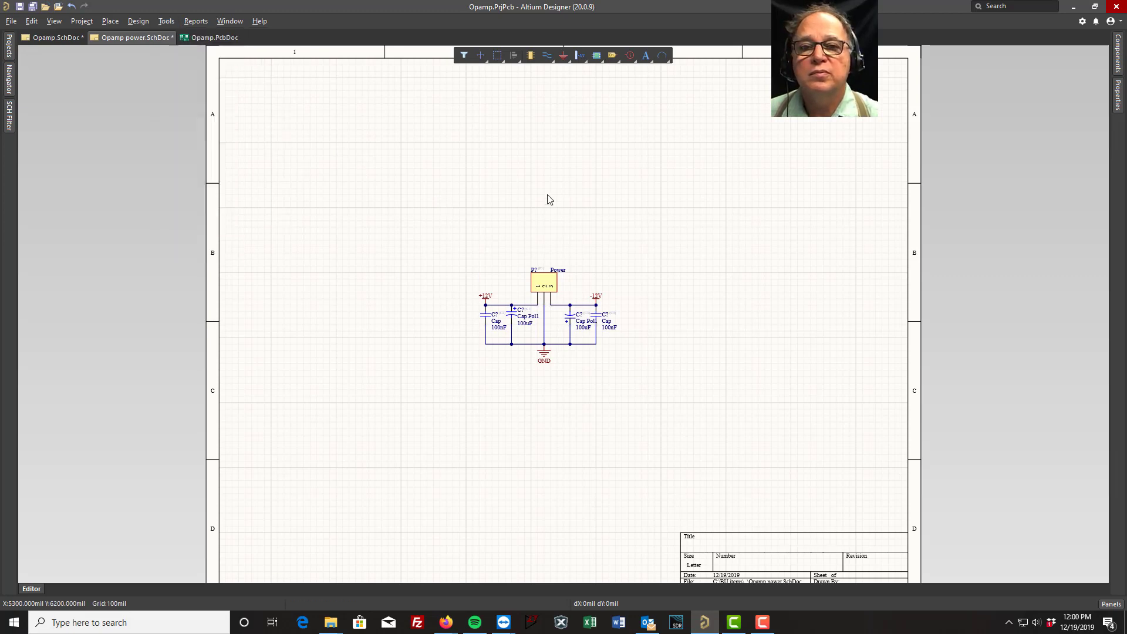
{"action": "left_click", "coordinate": [165, 22]}
{"action": "left_click", "coordinate": [143, 22]}
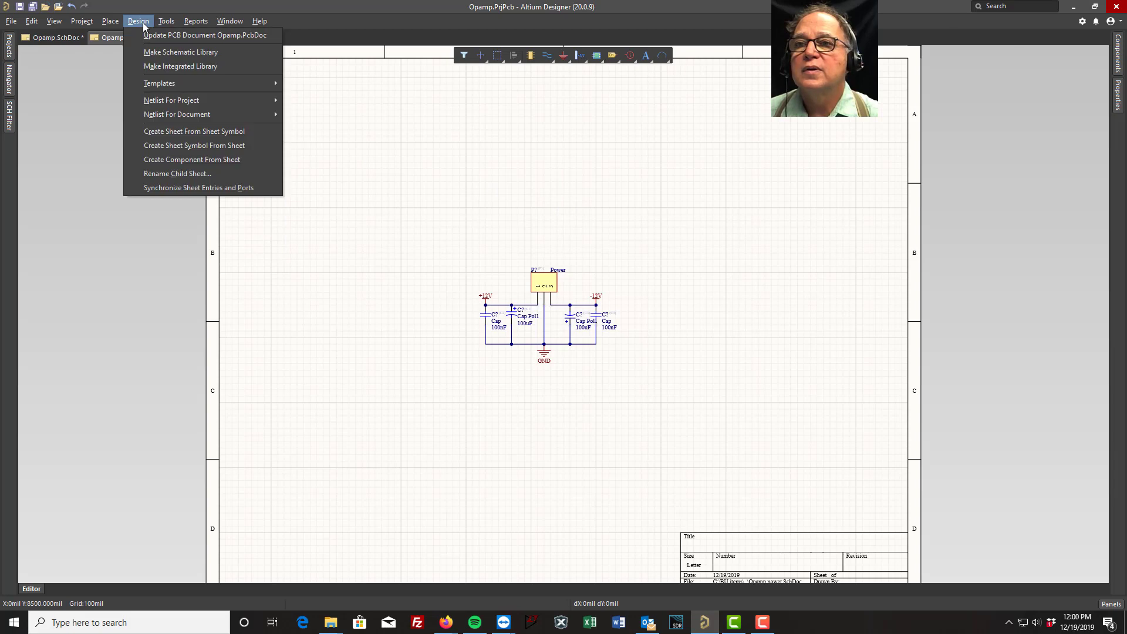
{"action": "mouse_move", "coordinate": [166, 21]}
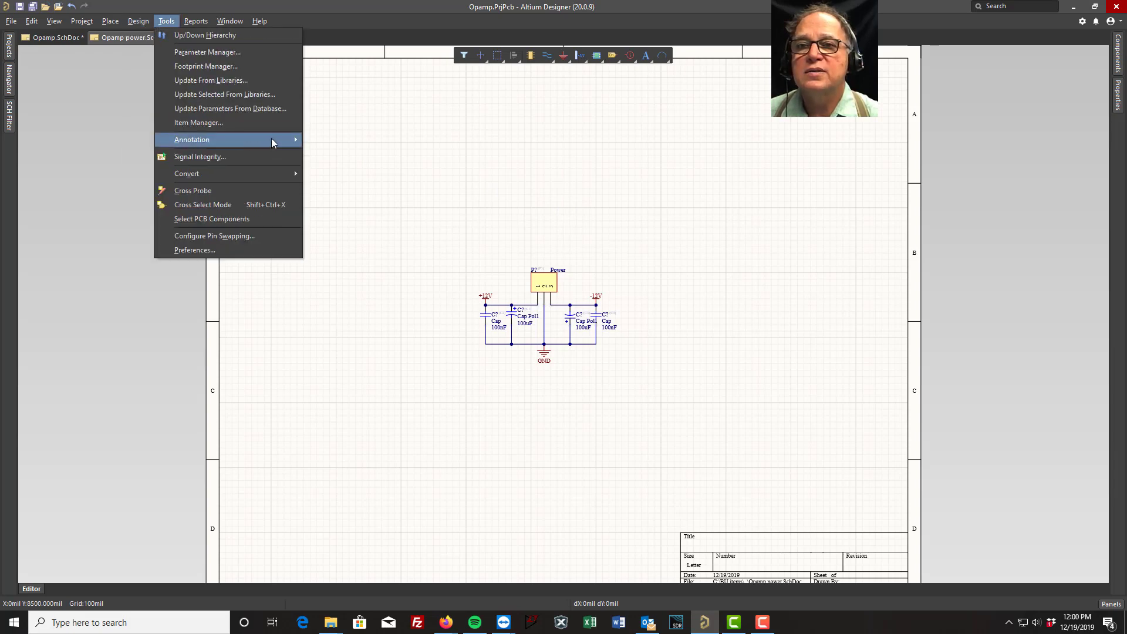
{"action": "mouse_move", "coordinate": [271, 141]}
{"action": "left_click", "coordinate": [375, 178]}
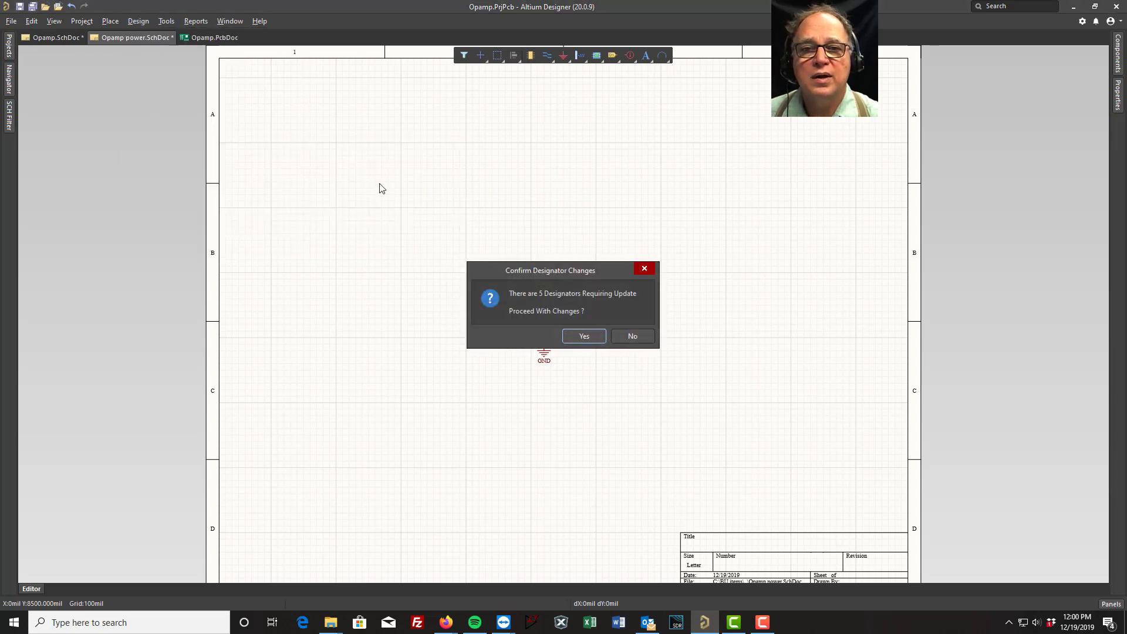
{"action": "left_click", "coordinate": [584, 336]}
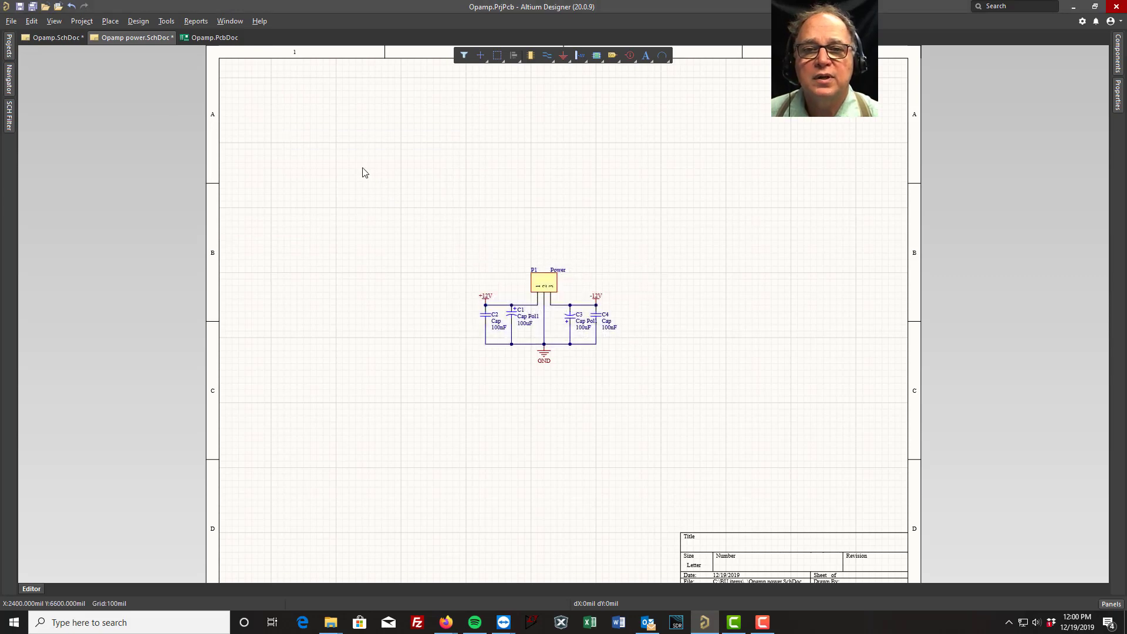
Step: Save Opamp power.SchDoc and all other modified project documents
{"action": "left_click", "coordinate": [21, 7]}
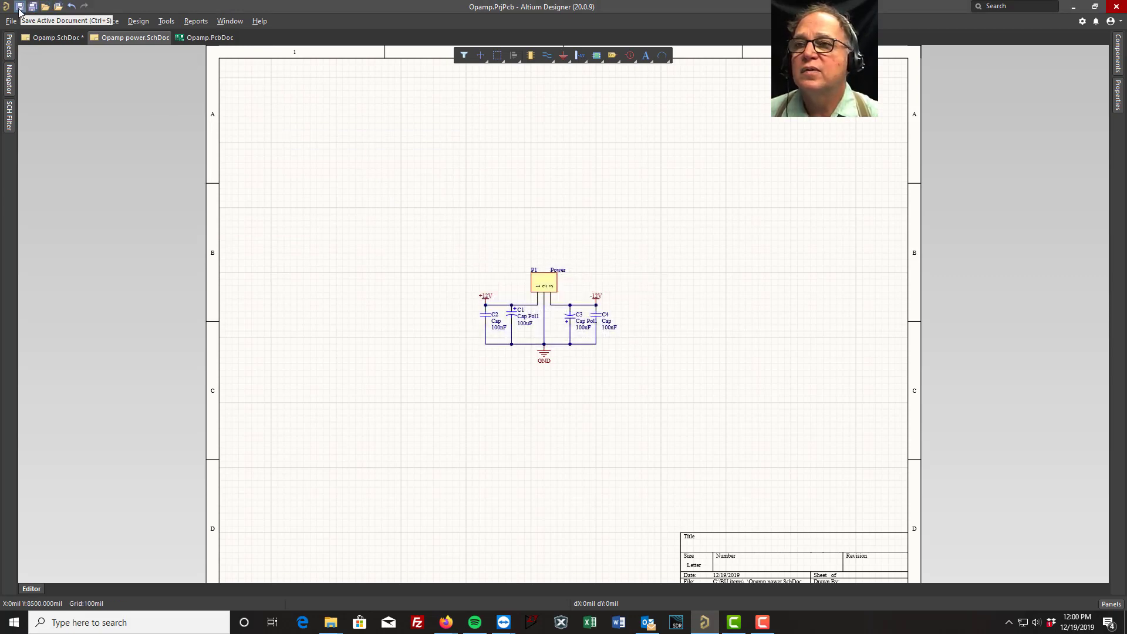
{"action": "left_click", "coordinate": [12, 21]}
{"action": "left_click", "coordinate": [41, 151]}
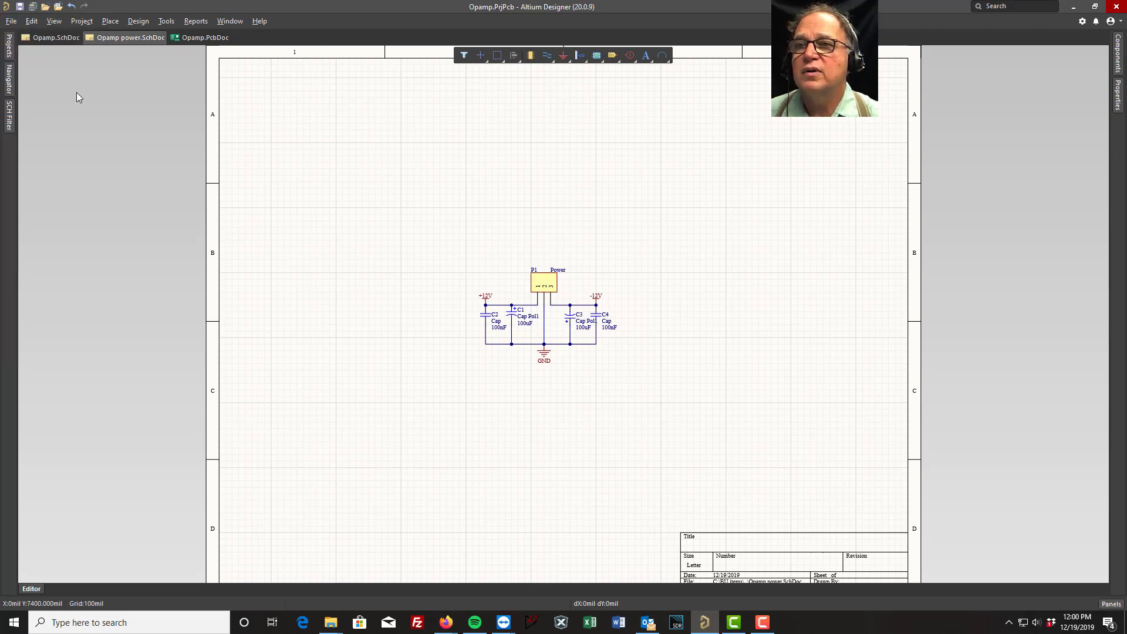
Step: Update Opamp.PcbDoc from the schematics, creating component links automatically and executing all engineering changes
{"action": "left_click", "coordinate": [56, 37]}
{"action": "left_click", "coordinate": [104, 36]}
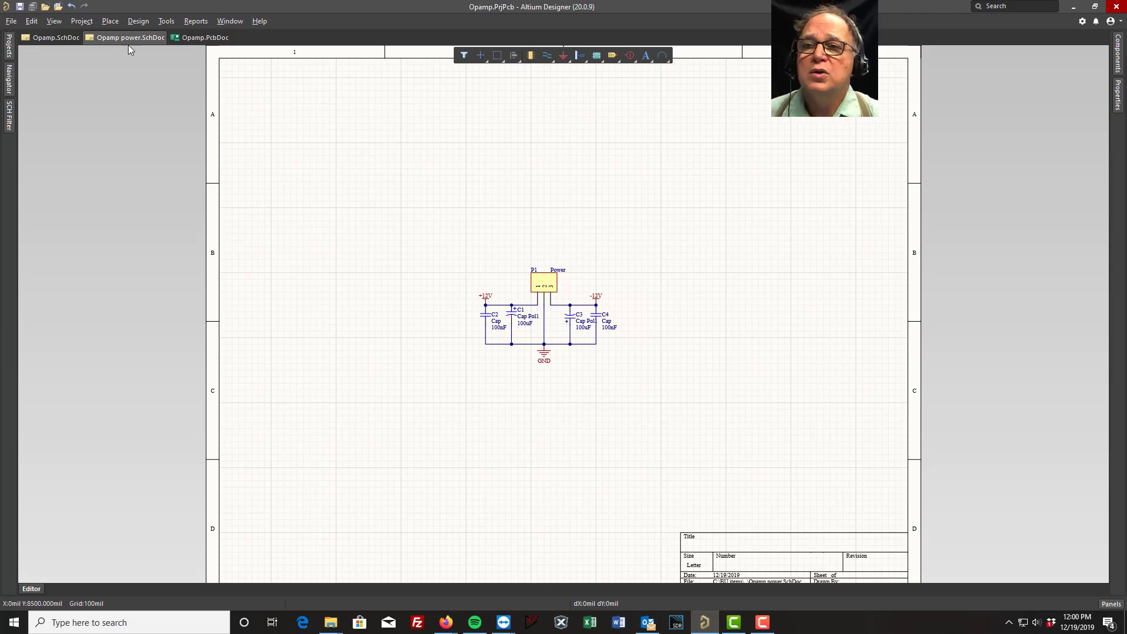
{"action": "left_click", "coordinate": [138, 21]}
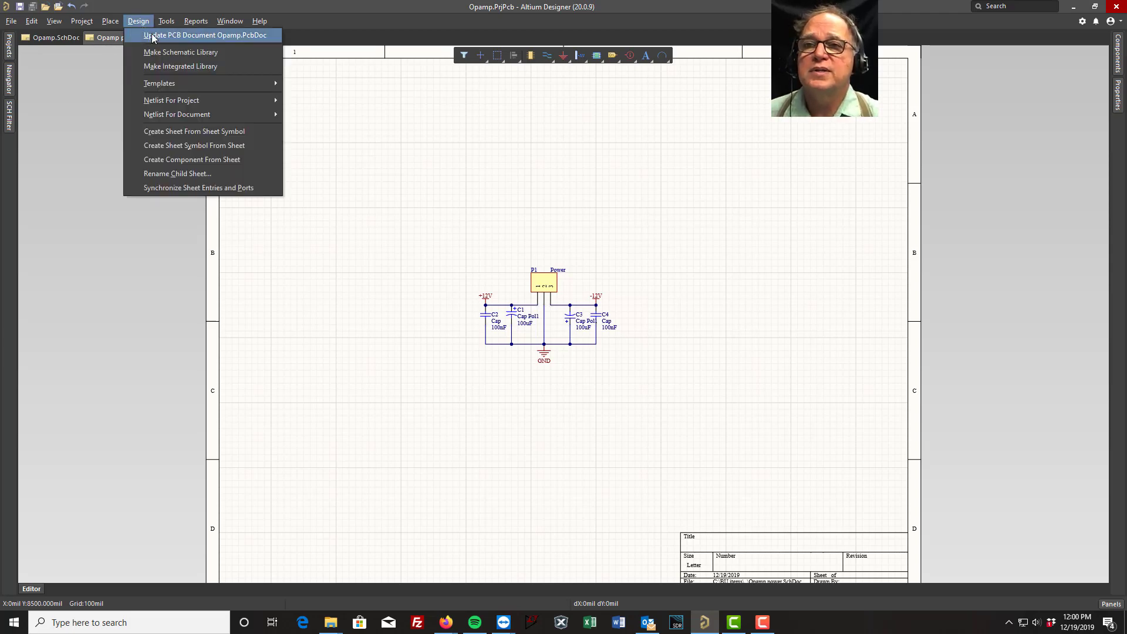
{"action": "left_click", "coordinate": [152, 37]}
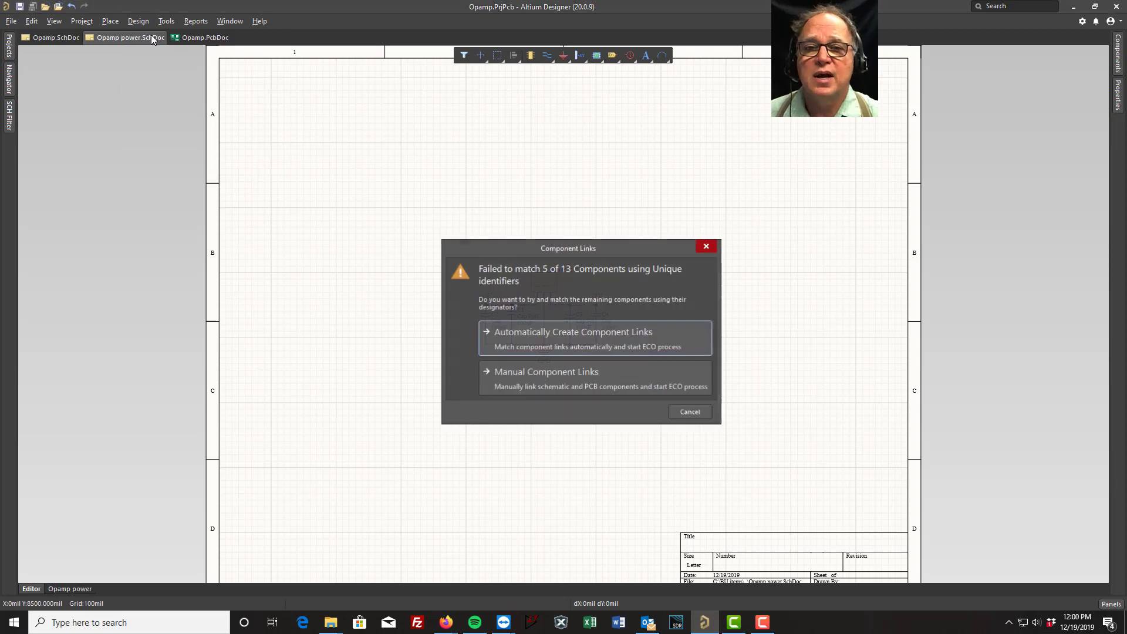
{"action": "left_click", "coordinate": [601, 331]}
{"action": "left_click", "coordinate": [643, 341]}
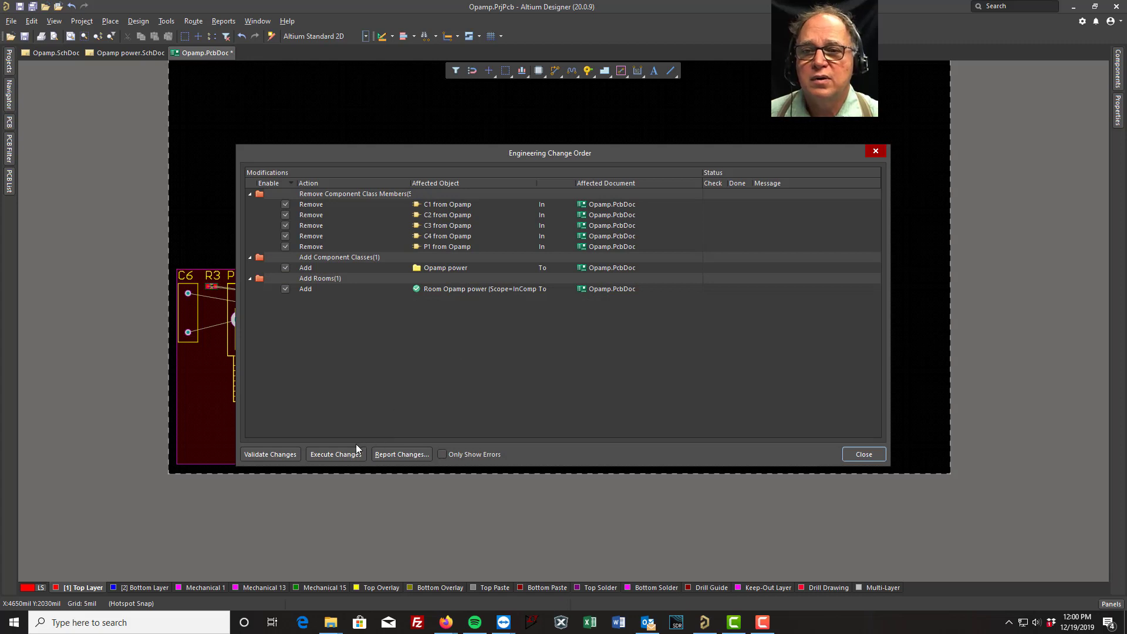
{"action": "left_click", "coordinate": [322, 453]}
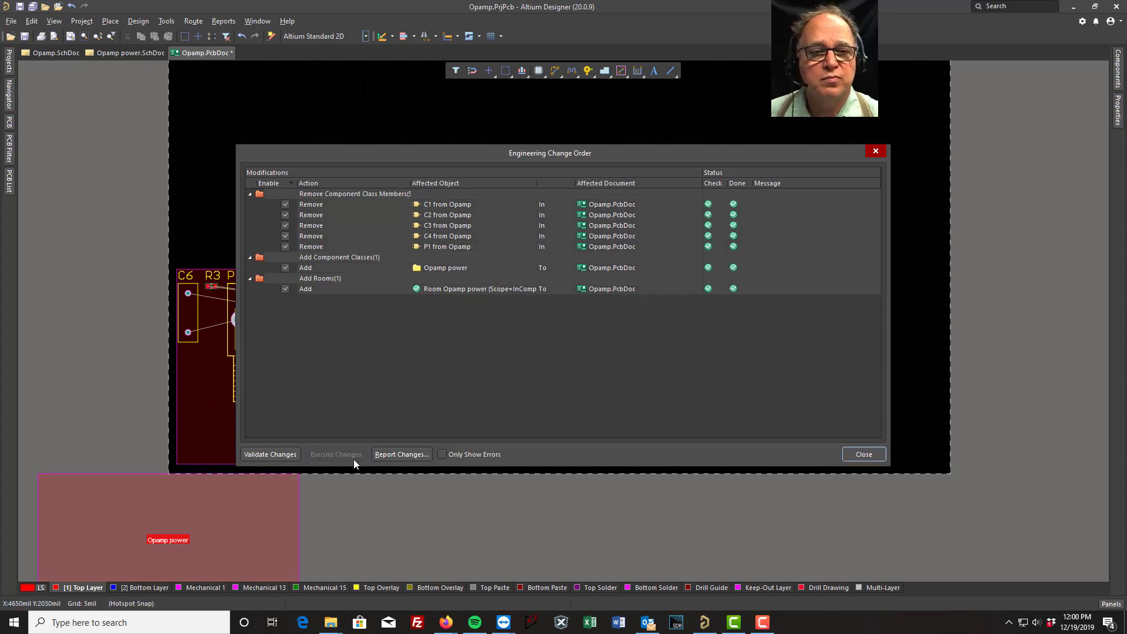
{"action": "left_click", "coordinate": [864, 454]}
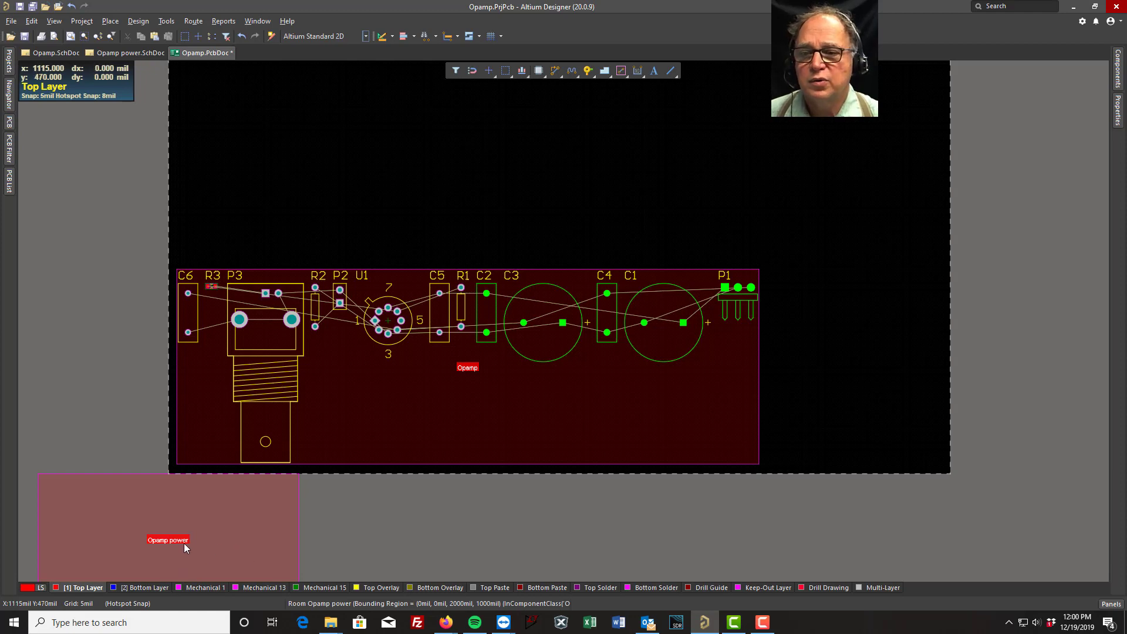
Step: Move the Opamp power room onto the board above the Opamp room and place C1 to C4 and P1 inside it
{"action": "left_click_drag", "start_coordinate": [184, 544], "coordinate": [515, 294]}
{"action": "right_click_drag", "start_coordinate": [1075, 178], "coordinate": [738, 432]}
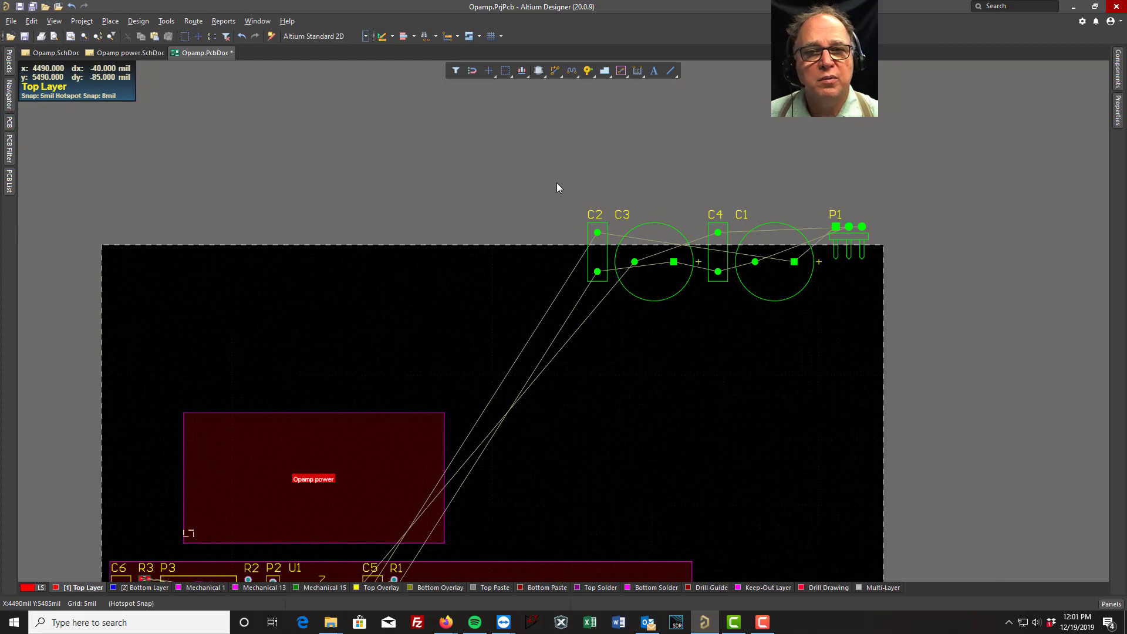
{"action": "left_click_drag", "start_coordinate": [554, 178], "coordinate": [902, 327]}
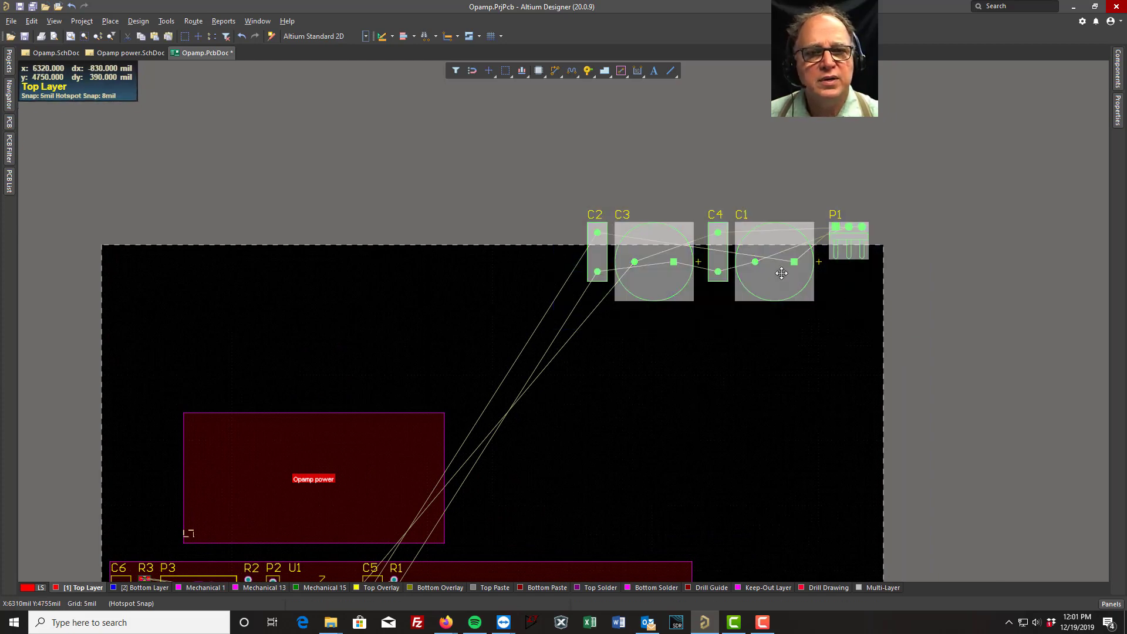
{"action": "left_click_drag", "start_coordinate": [773, 271], "coordinate": [379, 498]}
Step: Widen the Opamp power room on the P1 side until it encloses the whole connector
{"action": "left_click", "coordinate": [422, 446]}
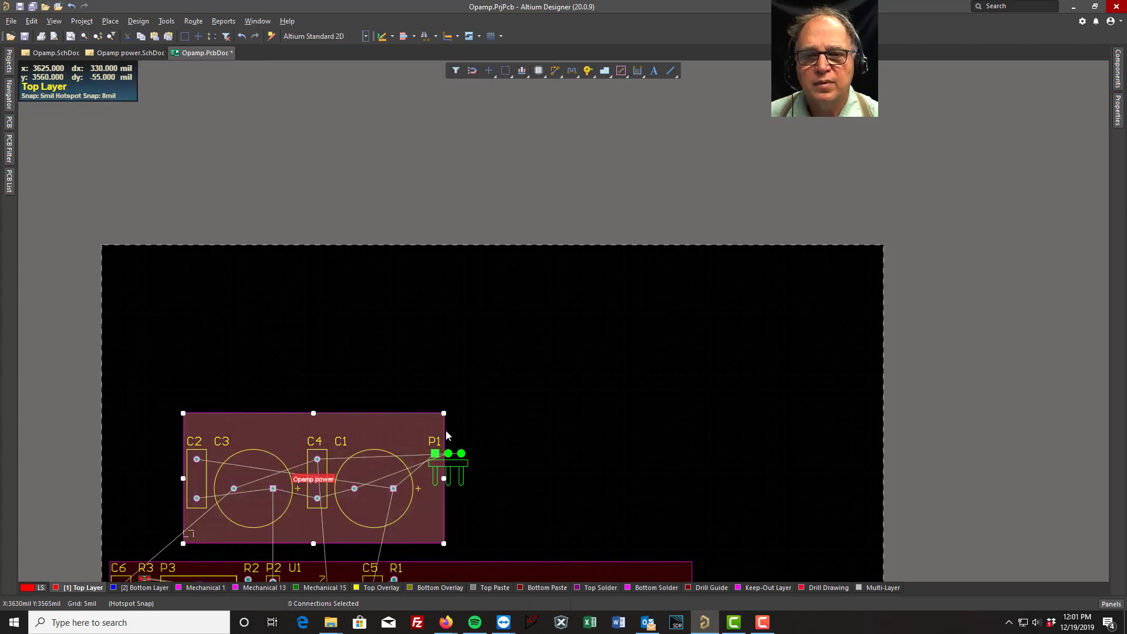
{"action": "left_click_drag", "start_coordinate": [443, 478], "coordinate": [492, 478]}
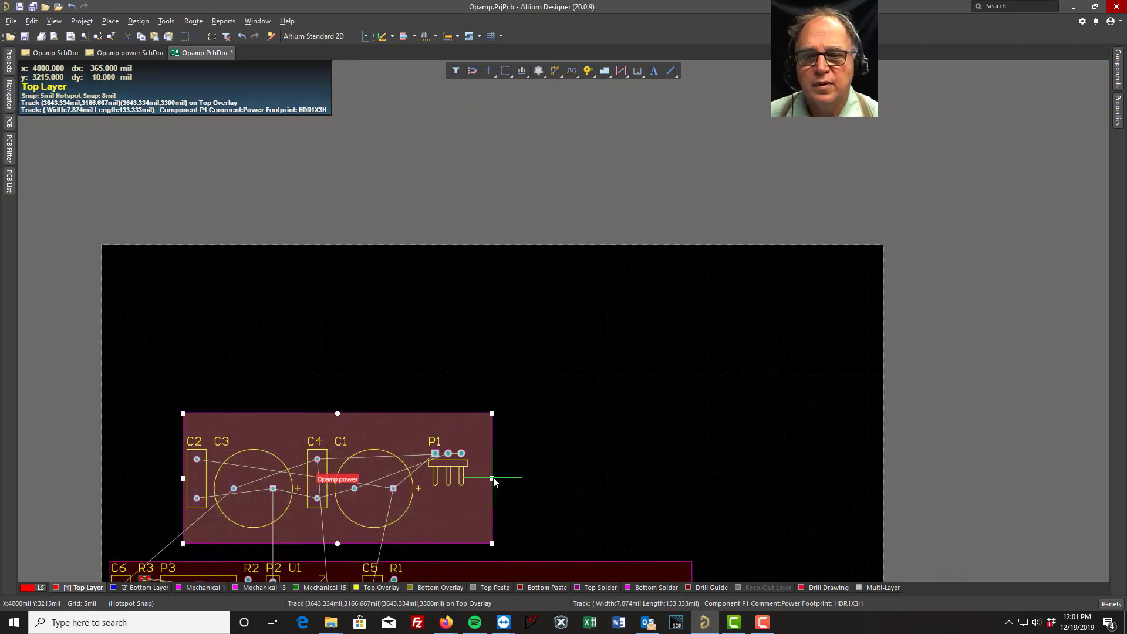
{"action": "right_click_drag", "start_coordinate": [604, 360], "coordinate": [671, 183]}
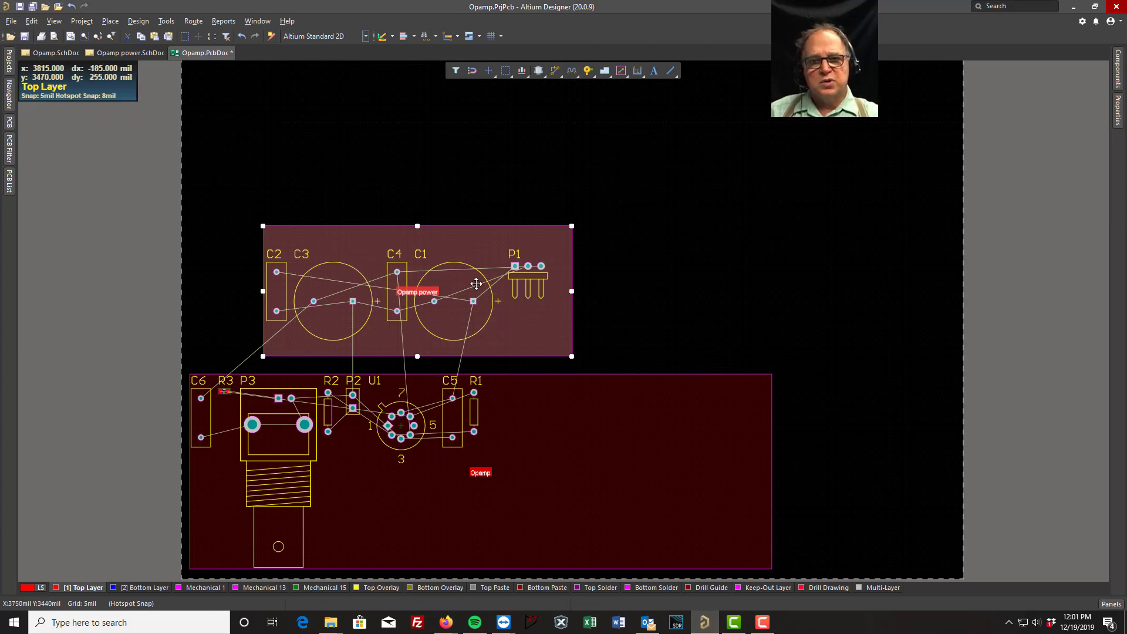
Step: Delete both rooms and all components from Opamp.PcbDoc and save the empty board
{"action": "left_click", "coordinate": [581, 457]}
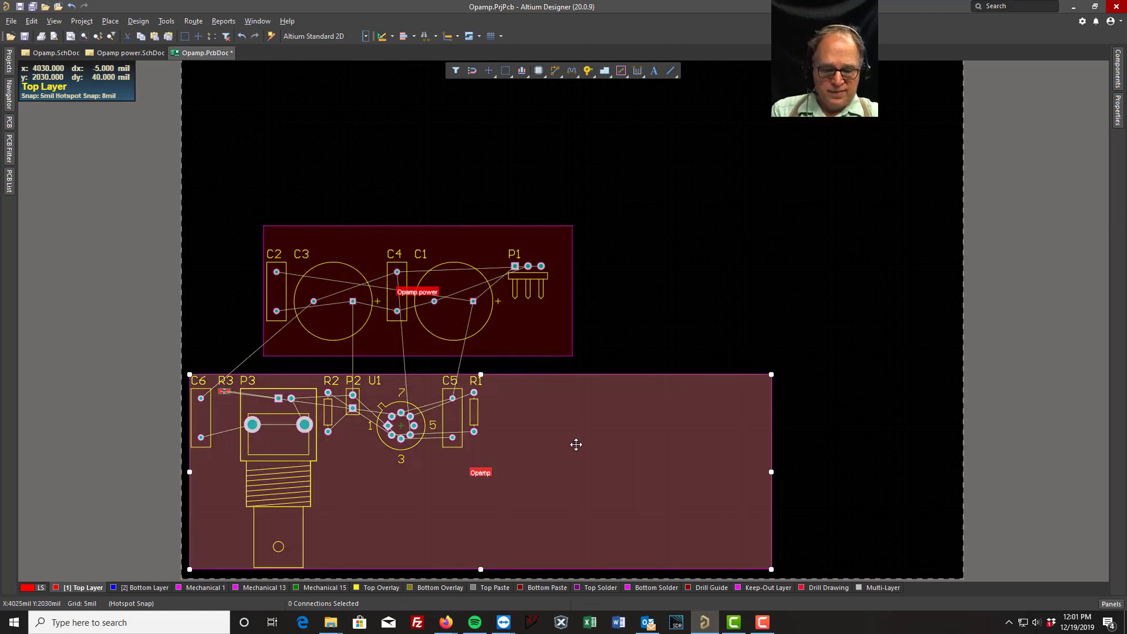
{"action": "key", "text": "Delete"}
{"action": "key", "text": "Delete"}
{"action": "left_click_drag", "start_coordinate": [629, 191], "coordinate": [135, 544]}
{"action": "key", "text": "Delete"}
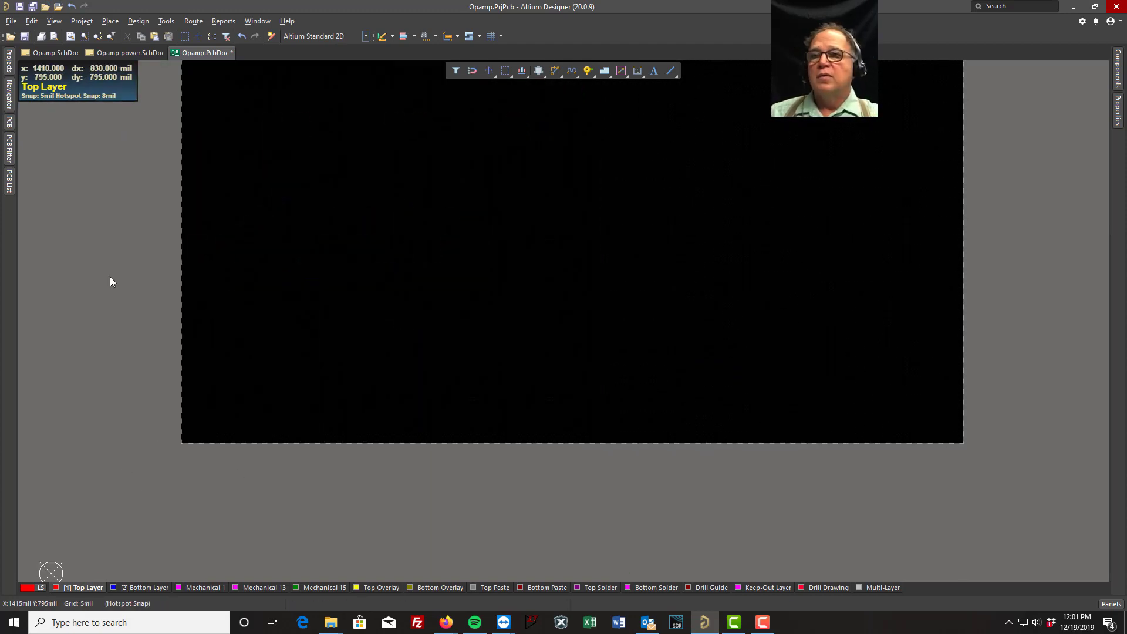
{"action": "left_click", "coordinate": [18, 7]}
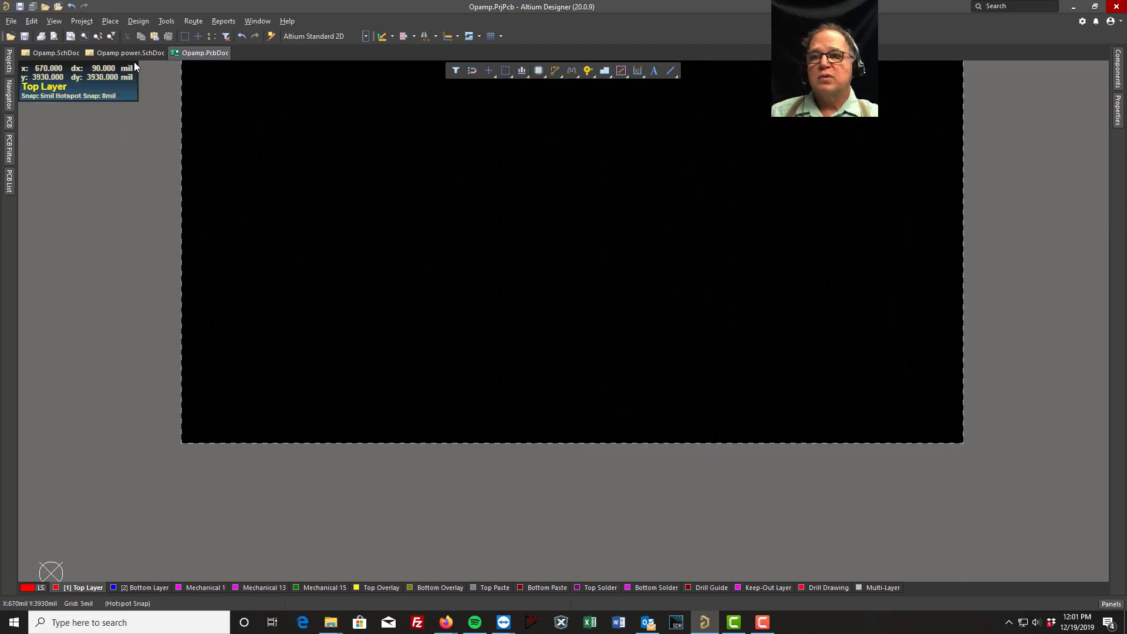
Step: Update Opamp.PcbDoc from Opamp.SchDoc, executing all engineering changes to add the components, nets and rooms
{"action": "left_click", "coordinate": [59, 53]}
{"action": "left_click", "coordinate": [136, 22]}
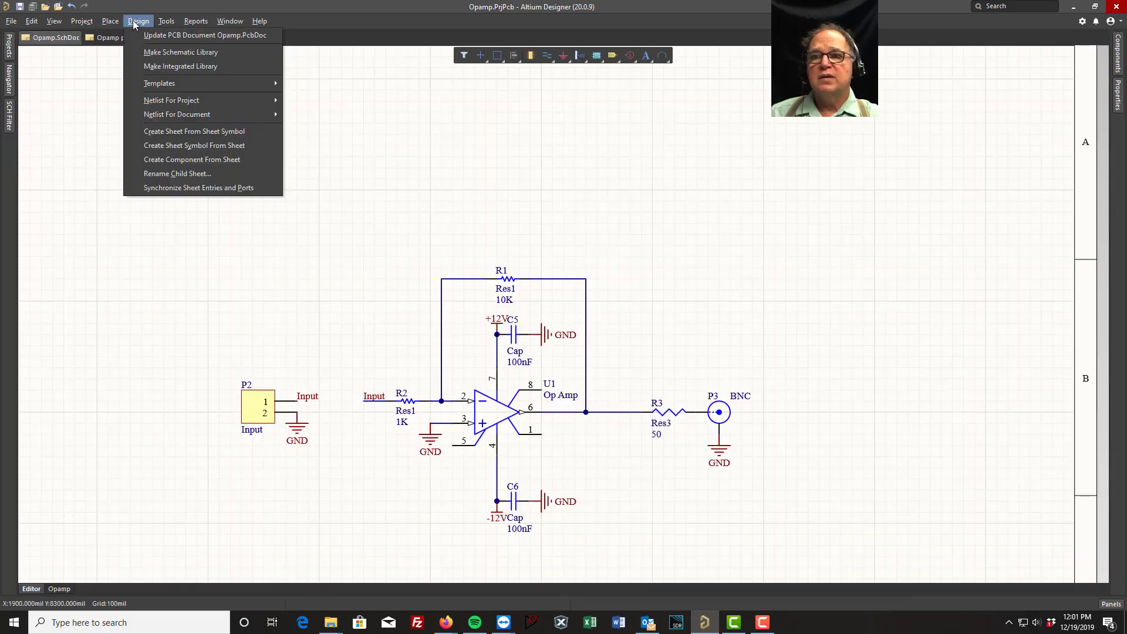
{"action": "left_click", "coordinate": [194, 34]}
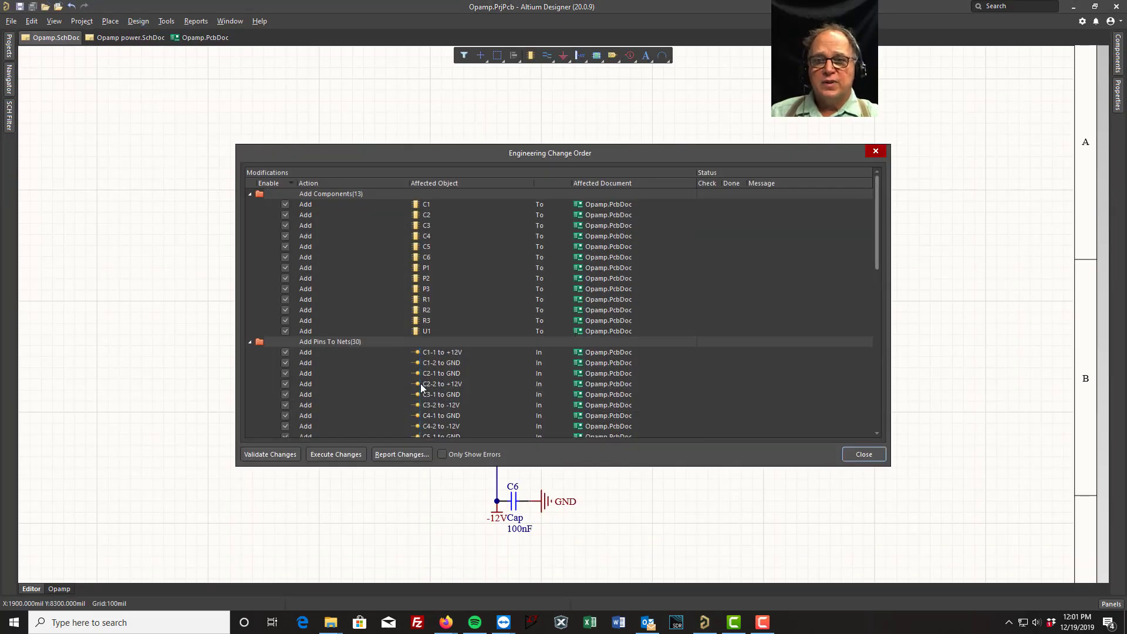
{"action": "left_click", "coordinate": [337, 454]}
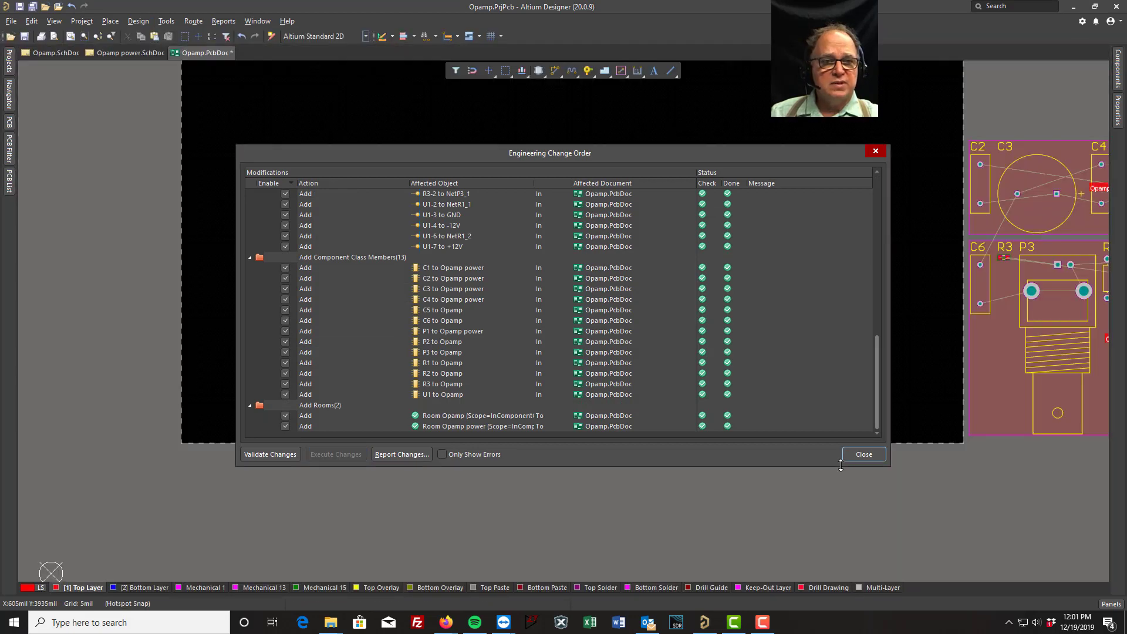
{"action": "left_click", "coordinate": [863, 454]}
Step: Move the Opamp room onto the board and place the Opamp power room just above it
{"action": "right_click_drag", "start_coordinate": [1033, 537], "coordinate": [654, 542]}
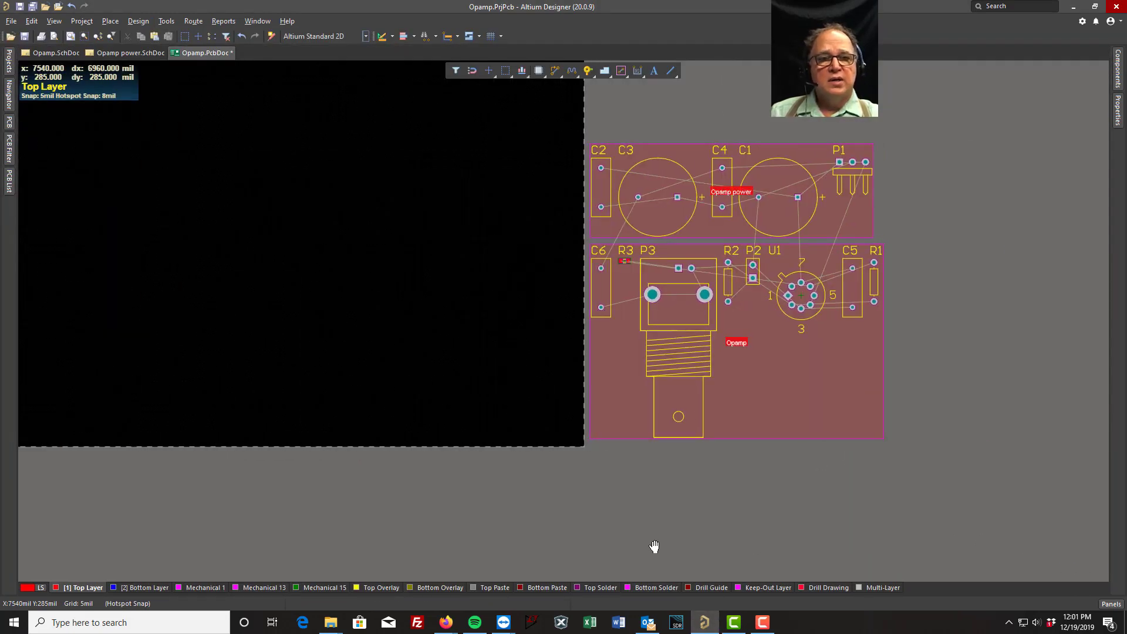
{"action": "left_click_drag", "start_coordinate": [769, 433], "coordinate": [120, 424]}
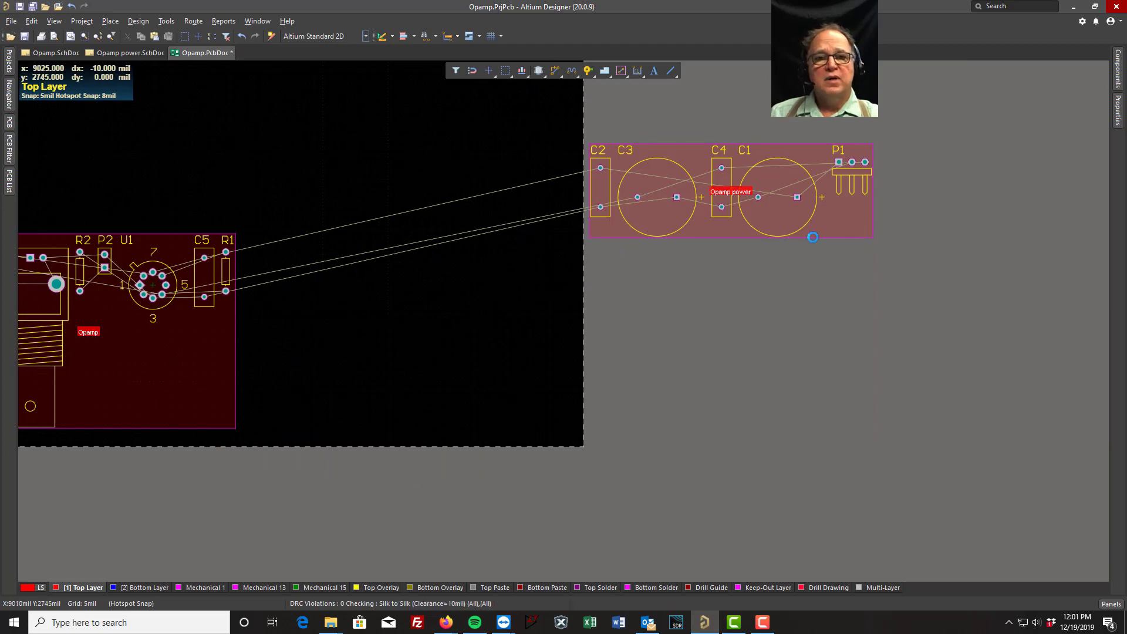
{"action": "left_click_drag", "start_coordinate": [831, 228], "coordinate": [235, 195]}
Step: Move U1 lower within the Opamp room and place C5 directly above it
{"action": "right_click_drag", "start_coordinate": [344, 205], "coordinate": [676, 302]}
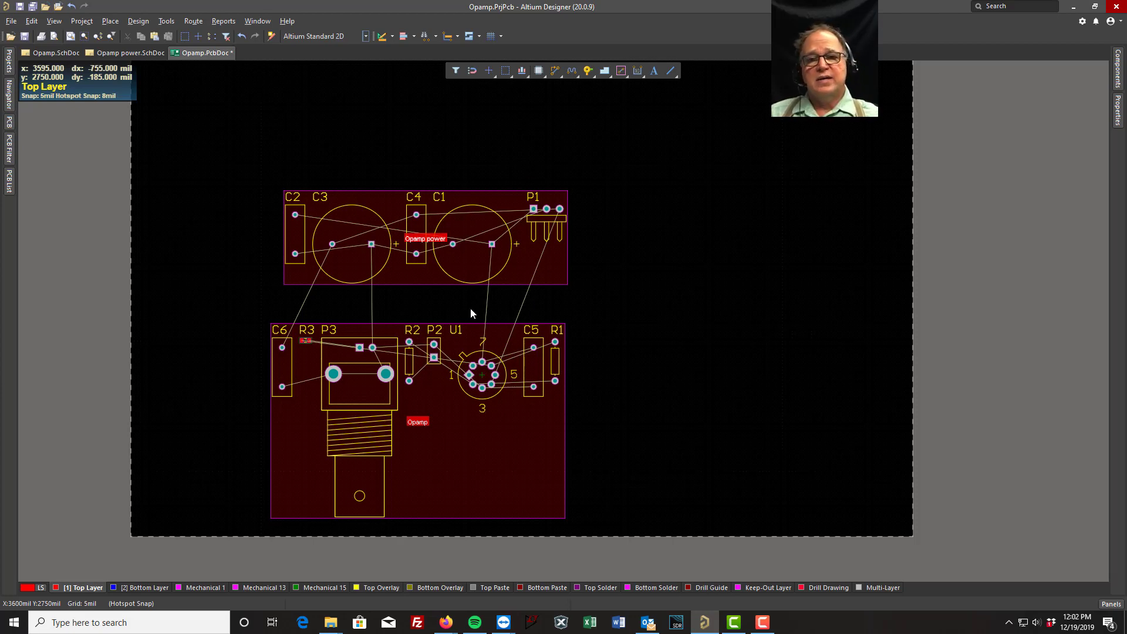
{"action": "left_click_drag", "start_coordinate": [483, 368], "coordinate": [477, 428]}
{"action": "left_click_drag", "start_coordinate": [533, 373], "coordinate": [481, 371]}
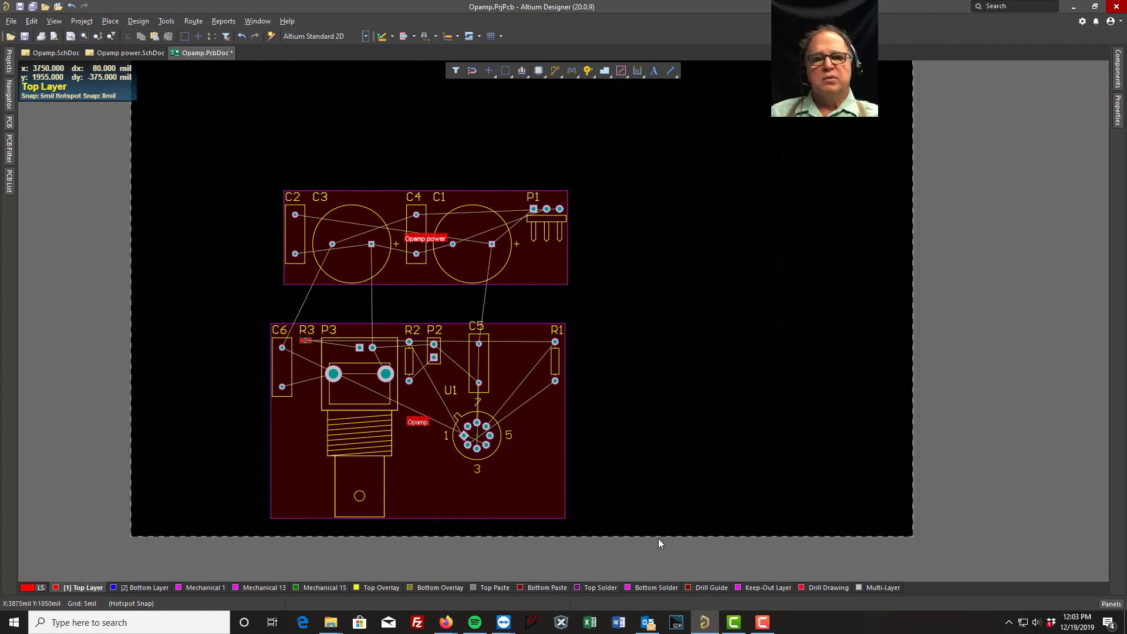
Step: Delete the Opamp and Opamp power rooms from the board, keeping their components
{"action": "left_click", "coordinate": [537, 456]}
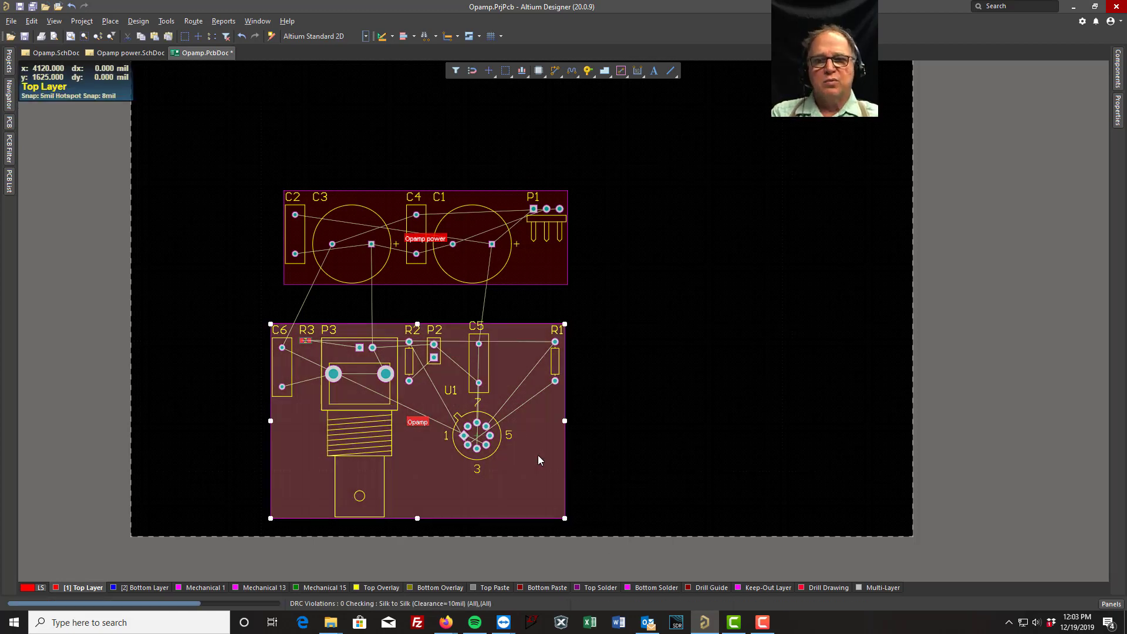
{"action": "key", "text": "Delete"}
{"action": "left_click", "coordinate": [536, 262]}
{"action": "key", "text": "Delete"}
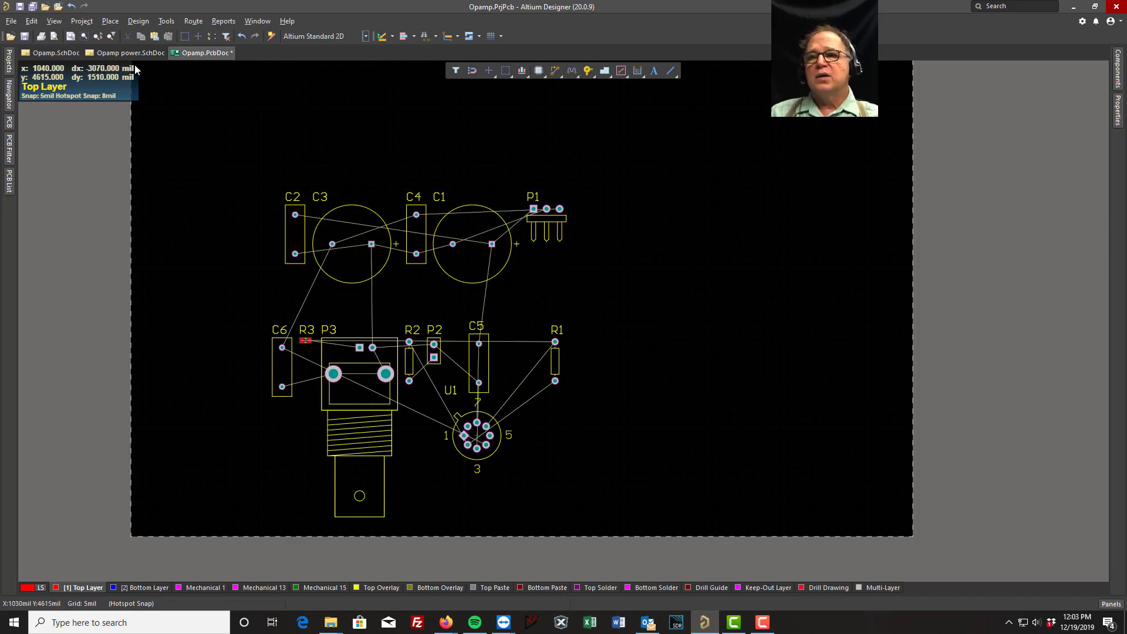
Step: Disable room generation for Opamp.SchDoc and Opamp power.SchDoc in the project's class generation options
{"action": "left_click", "coordinate": [110, 52]}
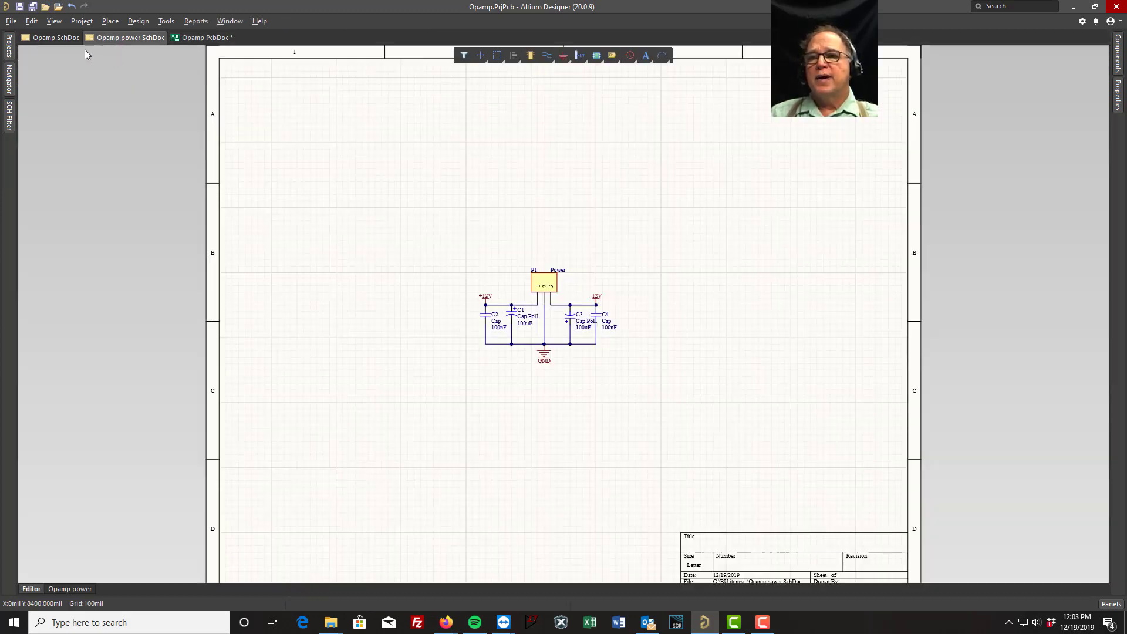
{"action": "left_click", "coordinate": [53, 39]}
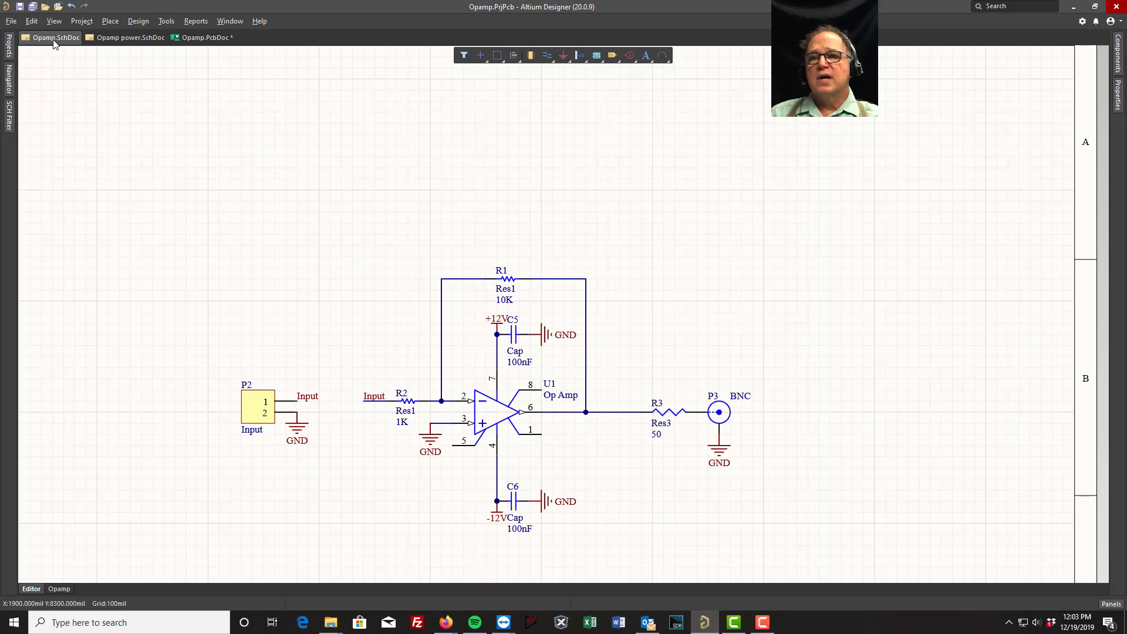
{"action": "left_click", "coordinate": [87, 22]}
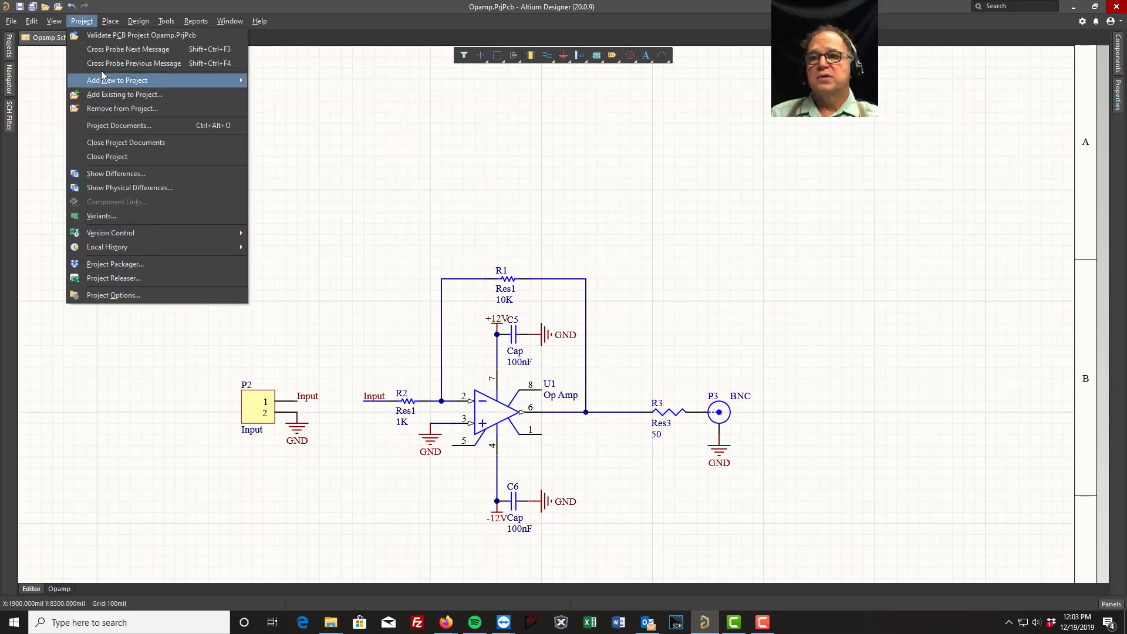
{"action": "left_click", "coordinate": [109, 294]}
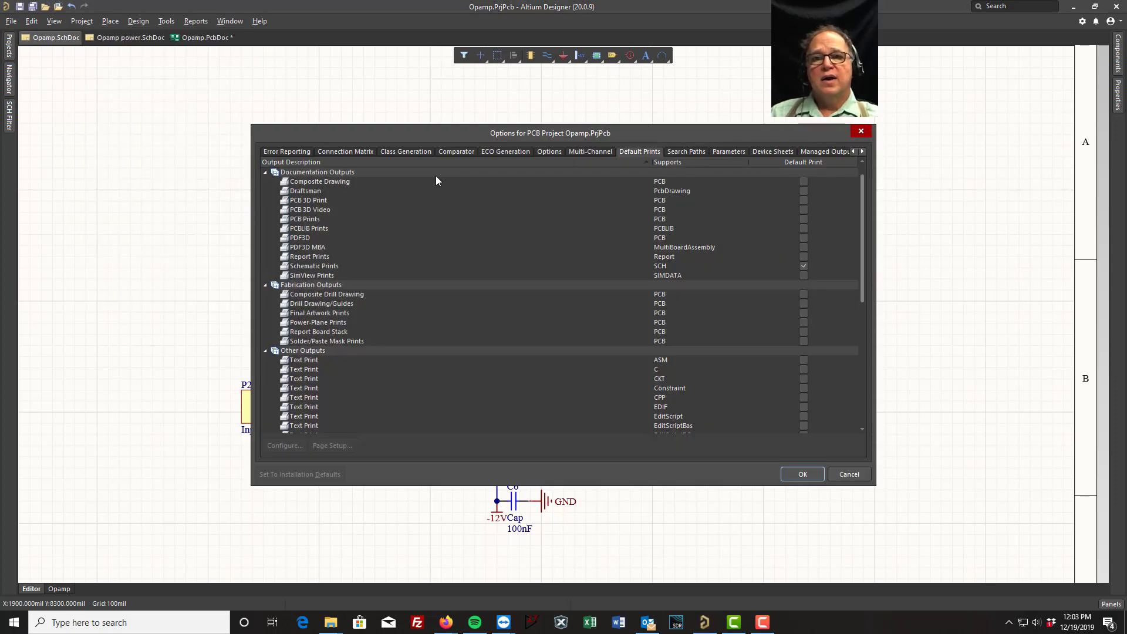
{"action": "left_click", "coordinate": [411, 151]}
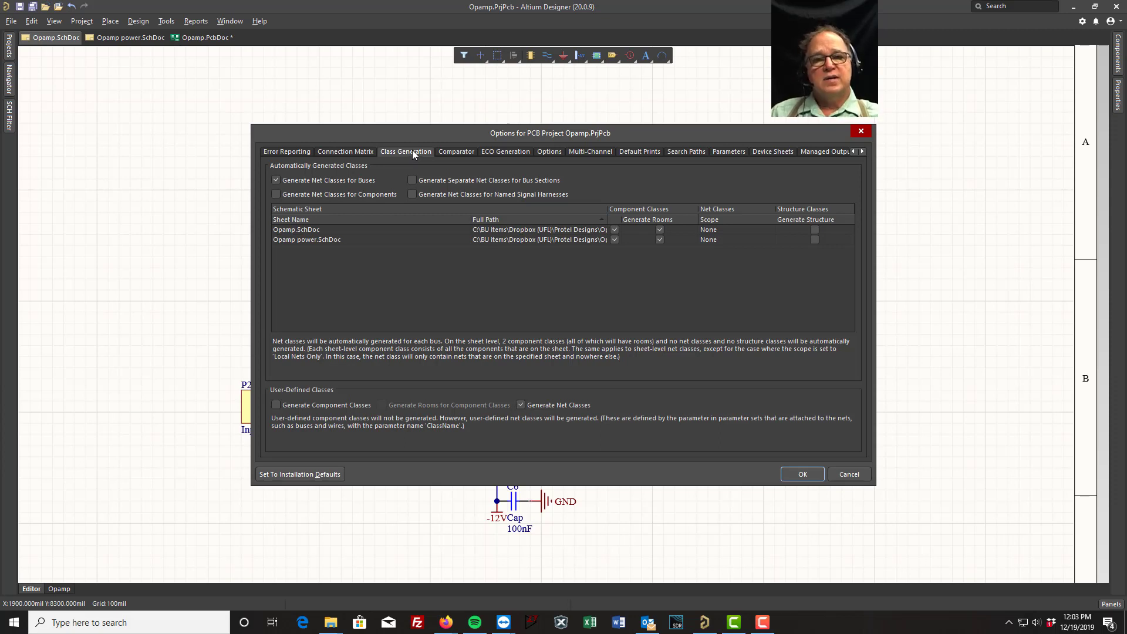
{"action": "left_click", "coordinate": [659, 230]}
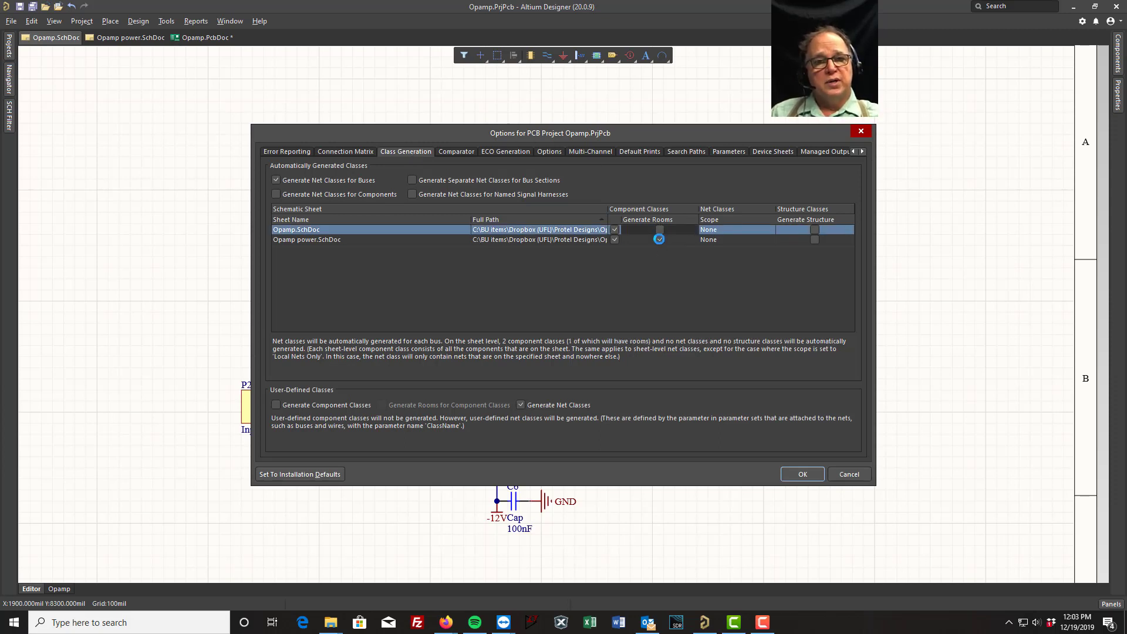
{"action": "left_click", "coordinate": [659, 239]}
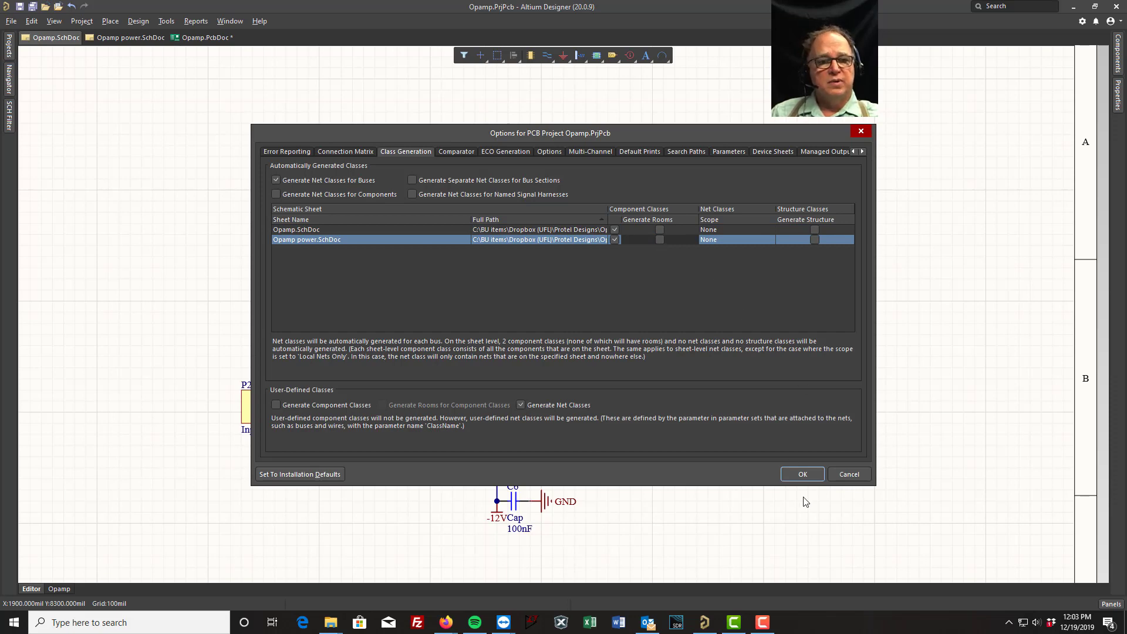
{"action": "left_click", "coordinate": [802, 474]}
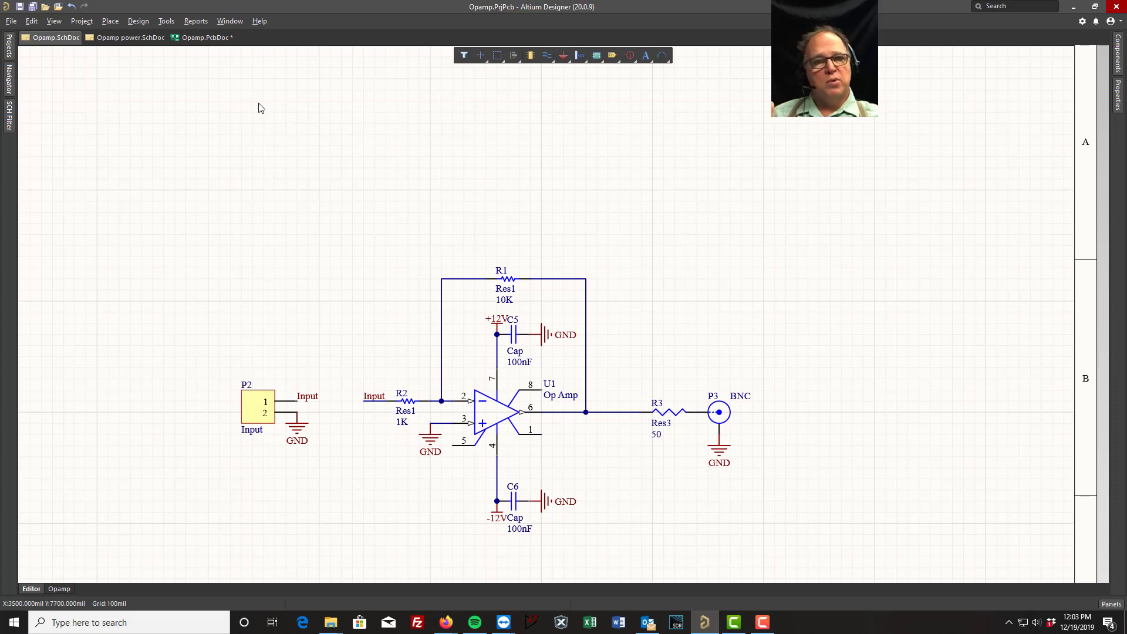
Step: Return to Opamp.PcbDoc, move P3 to the right of the other components, and rotate it so its barrel points right
{"action": "left_click", "coordinate": [203, 37]}
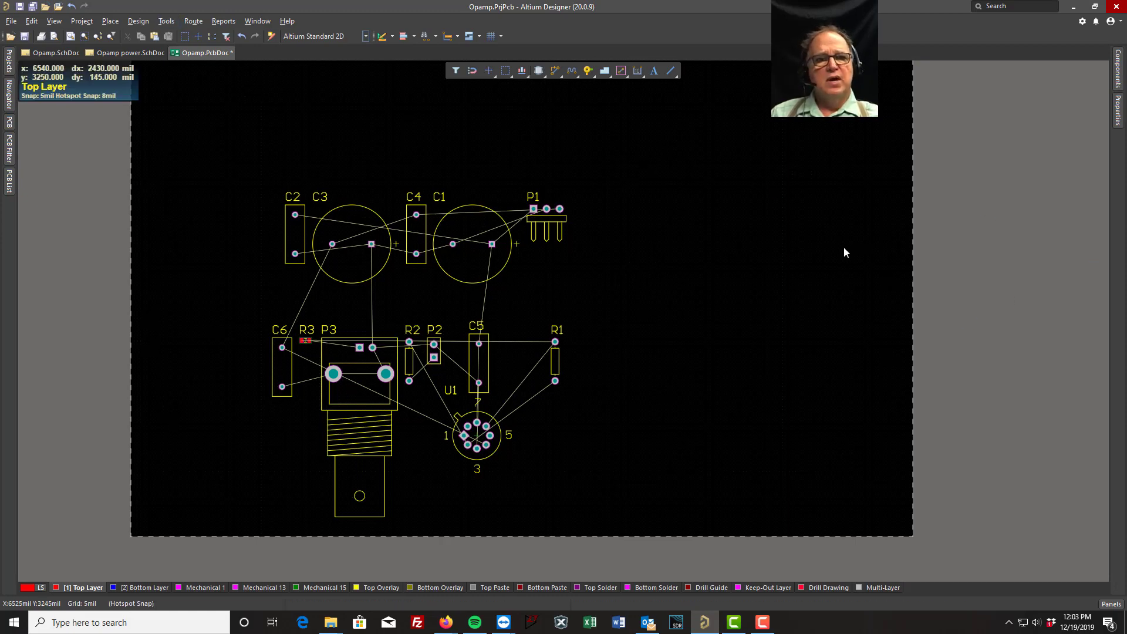
{"action": "right_click_drag", "start_coordinate": [845, 252], "coordinate": [895, 264]}
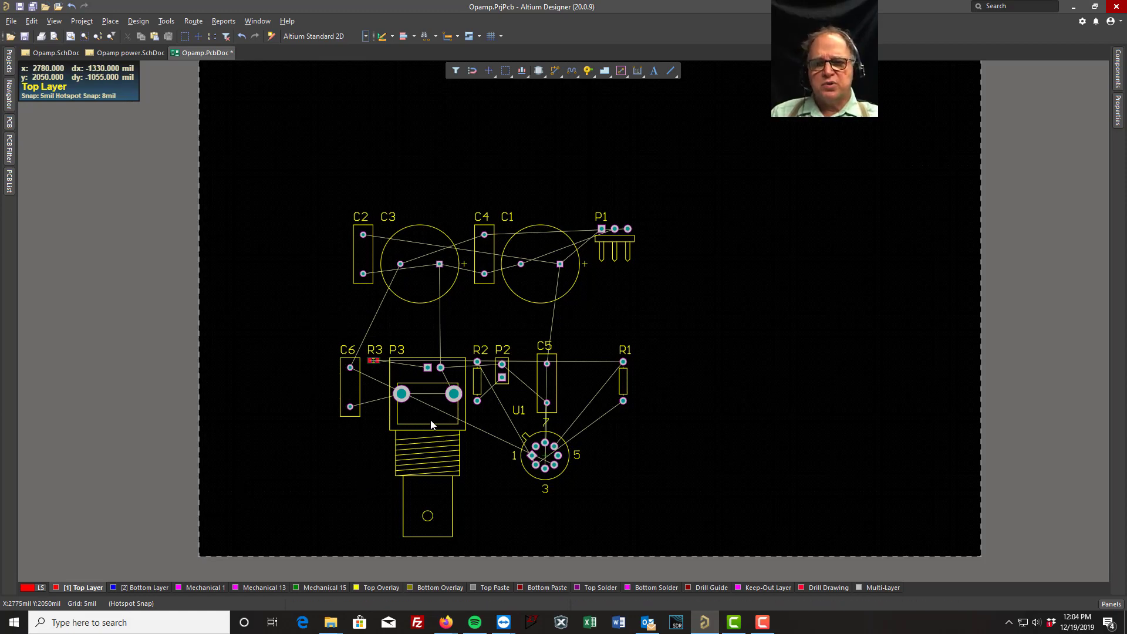
{"action": "left_click_drag", "start_coordinate": [430, 414], "coordinate": [728, 414]}
{"action": "key", "text": "space"}
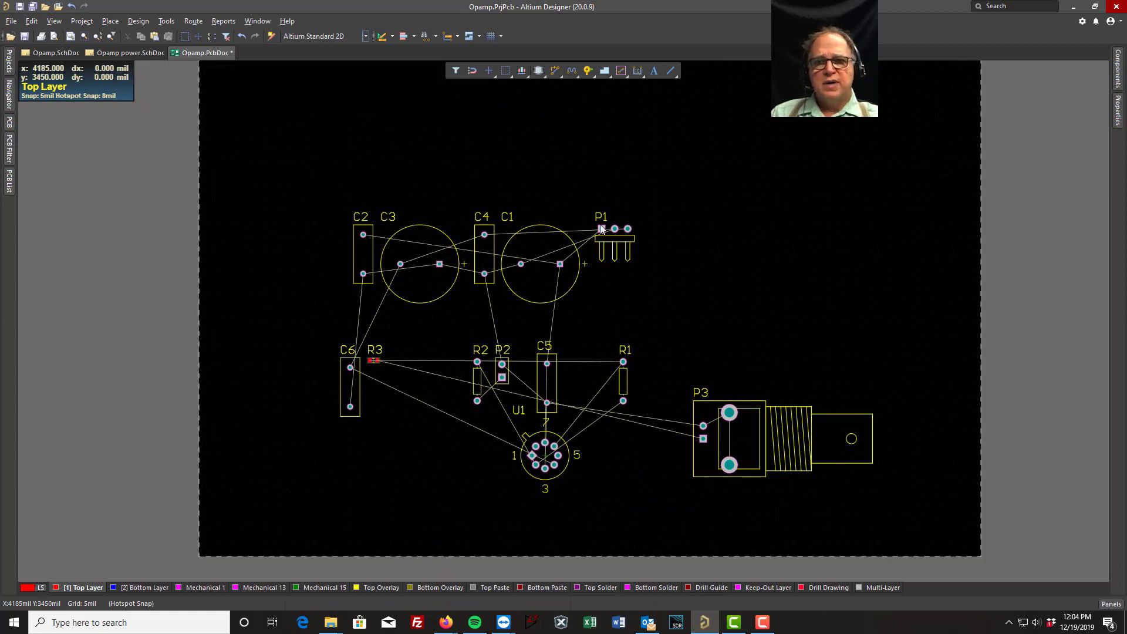
Step: Group P1, C6, P2 and U1 near the board's left edge, with C6 below P1 and U1 to the right of P2
{"action": "left_click_drag", "start_coordinate": [615, 238], "coordinate": [280, 222]}
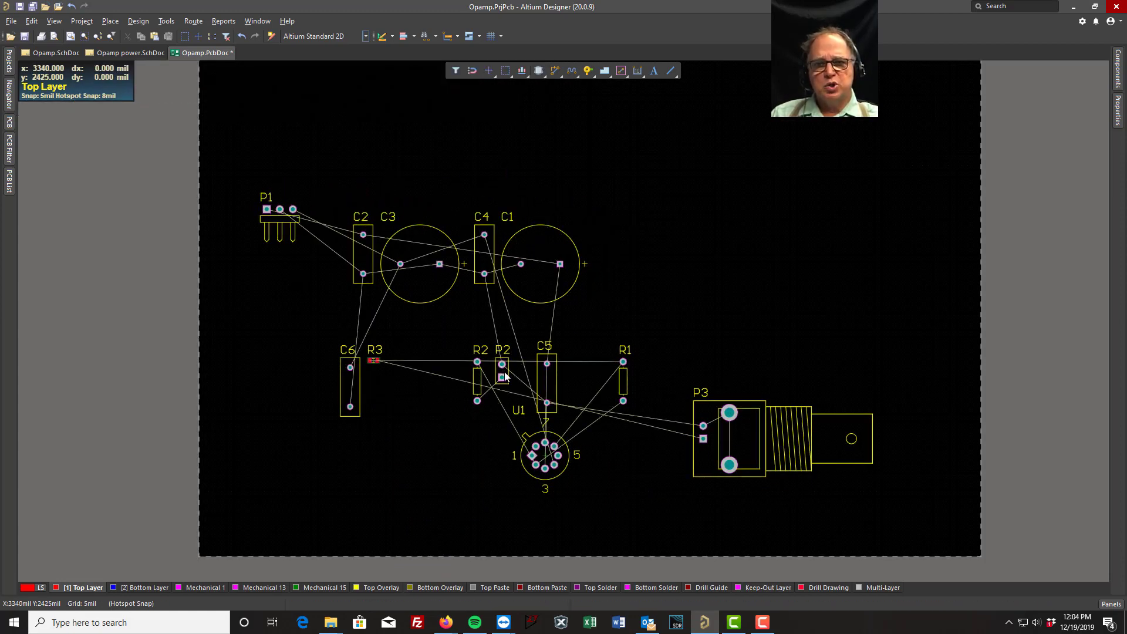
{"action": "left_click_drag", "start_coordinate": [505, 377], "coordinate": [217, 432]}
{"action": "left_click_drag", "start_coordinate": [357, 387], "coordinate": [267, 308]}
{"action": "left_click_drag", "start_coordinate": [545, 463], "coordinate": [339, 434]}
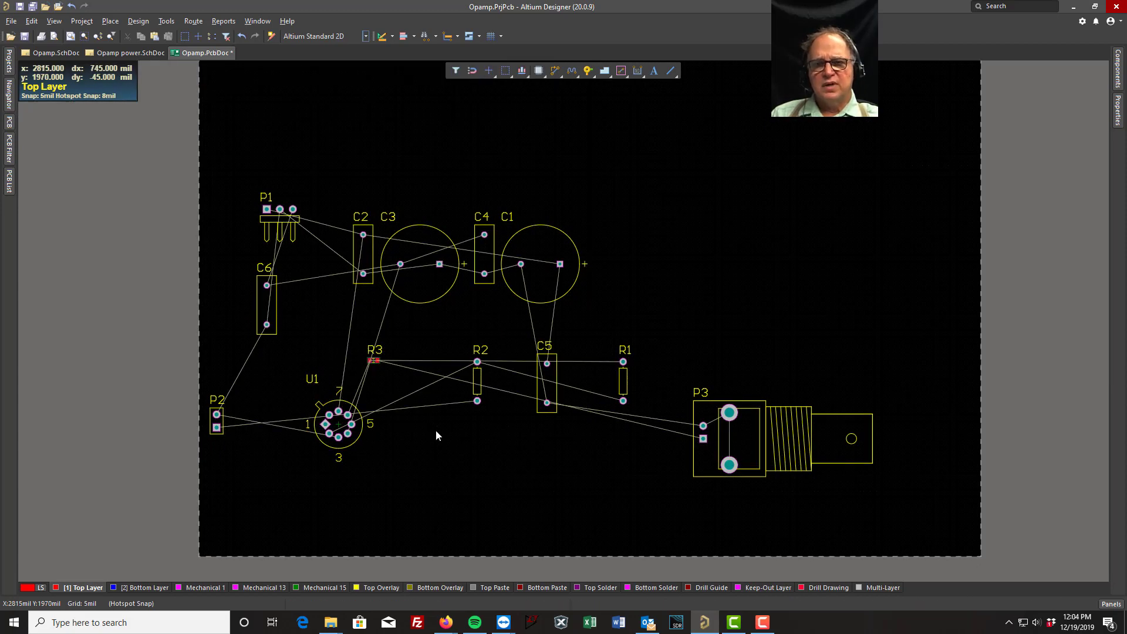
Step: Move R3 to the right of U1 and bring R1 and R2 to U1's left side near P2
{"action": "left_click_drag", "start_coordinate": [372, 358], "coordinate": [403, 405]}
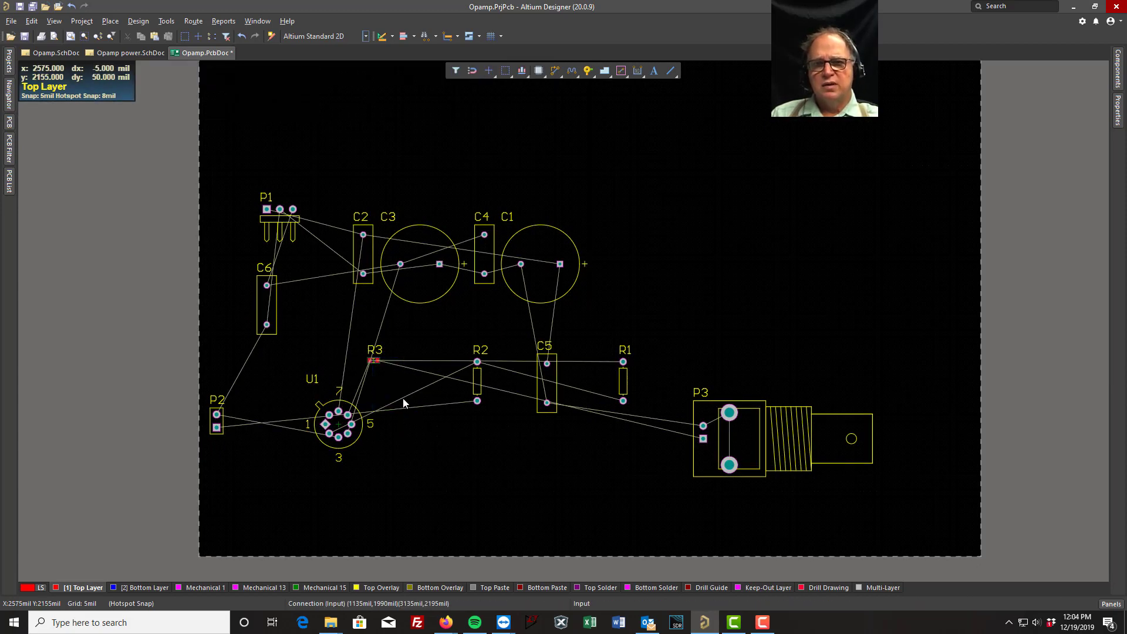
{"action": "left_click_drag", "start_coordinate": [373, 360], "coordinate": [416, 427]}
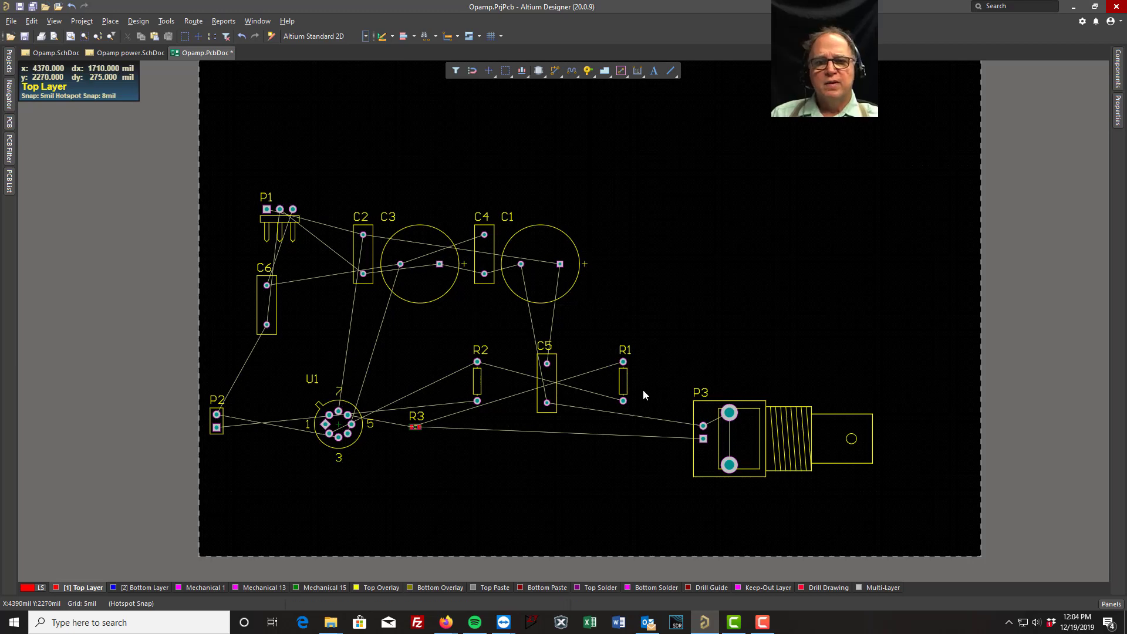
{"action": "left_click_drag", "start_coordinate": [623, 382], "coordinate": [259, 424]}
{"action": "left_click_drag", "start_coordinate": [479, 384], "coordinate": [276, 376]}
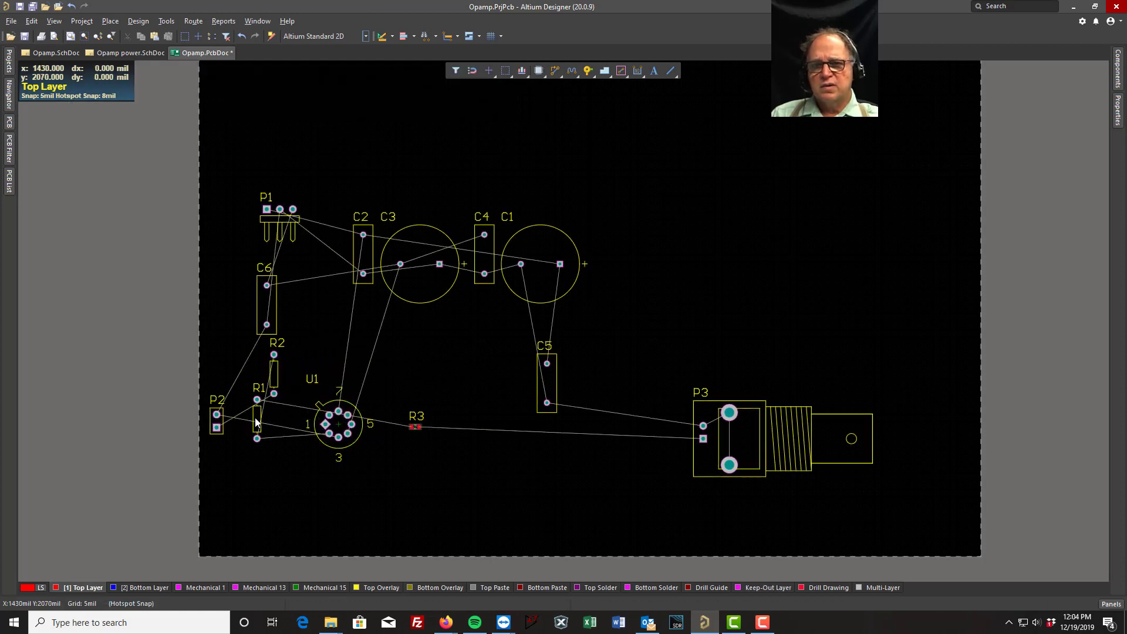
Step: Rotate R1 to horizontal and place it directly above U1
{"action": "left_click_drag", "start_coordinate": [257, 419], "coordinate": [344, 379]}
{"action": "key", "text": "space"}
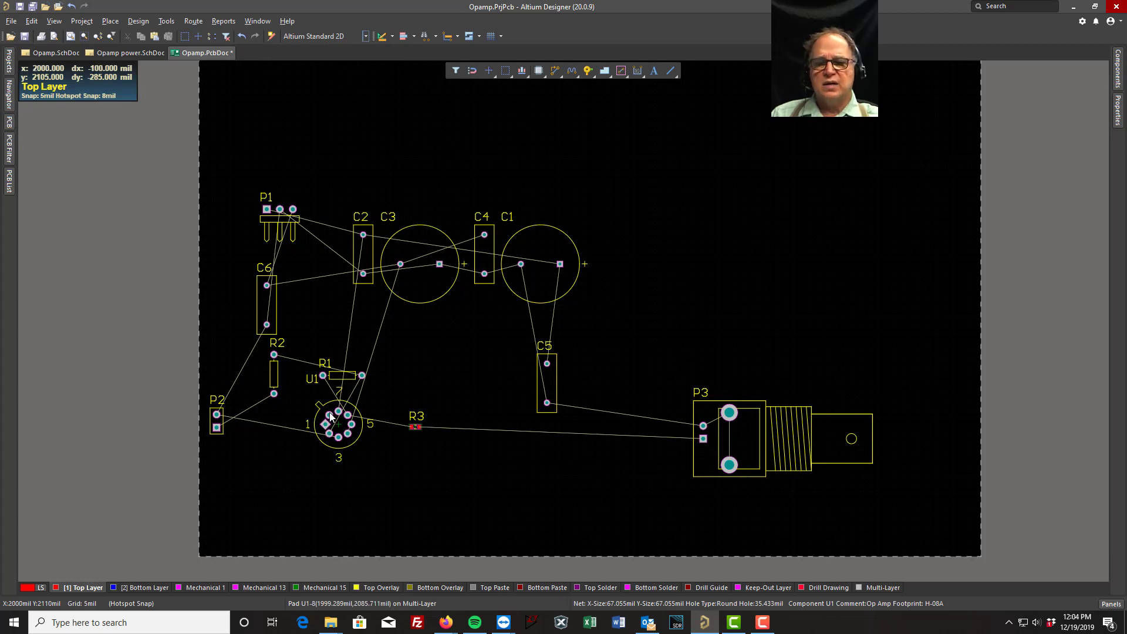
{"action": "left_click_drag", "start_coordinate": [337, 382], "coordinate": [342, 384]}
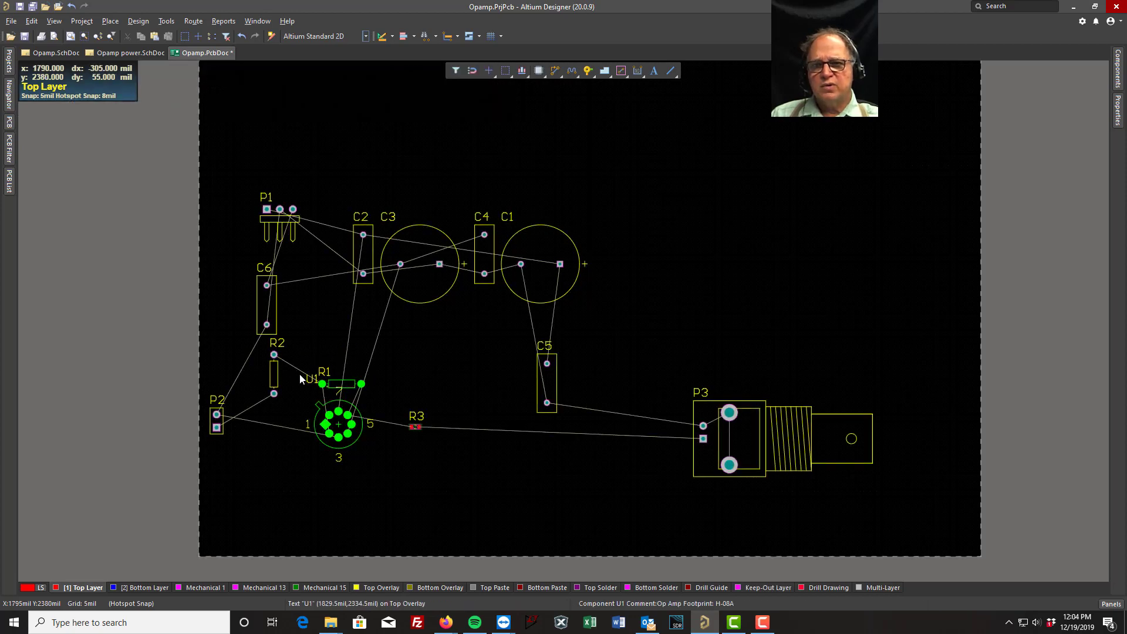
Step: Place R2 upright between P2 and U1, and shift U1 with R1 above it closer to R2
{"action": "left_click_drag", "start_coordinate": [273, 374], "coordinate": [269, 539]}
{"action": "key", "text": "space"}
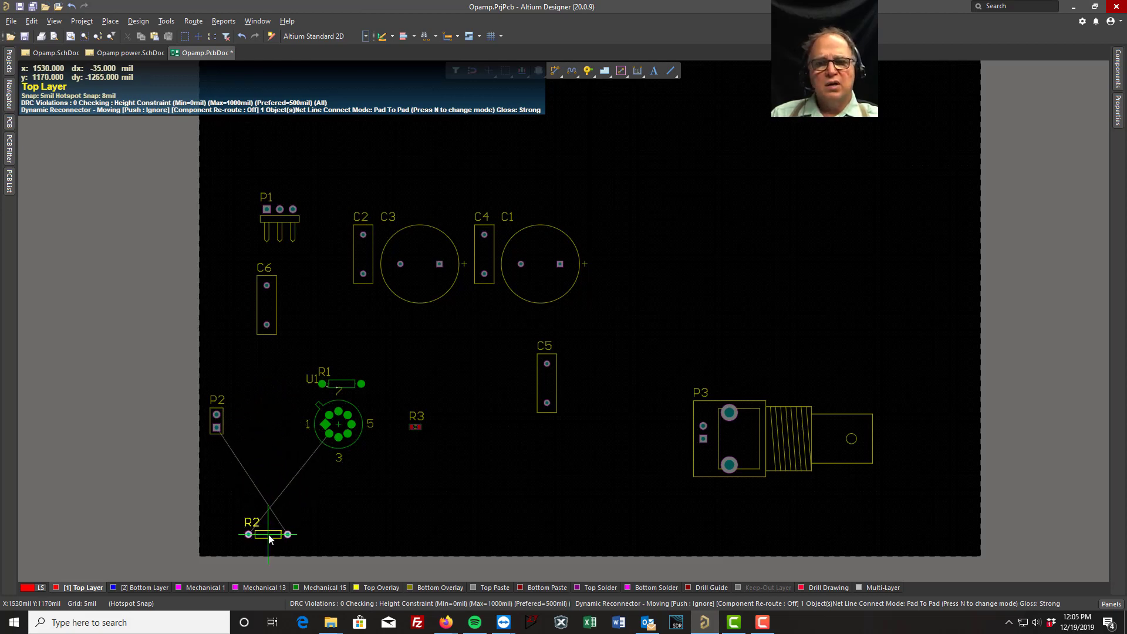
{"action": "left_click_drag", "start_coordinate": [269, 539], "coordinate": [251, 422]}
{"action": "key", "text": "space"}
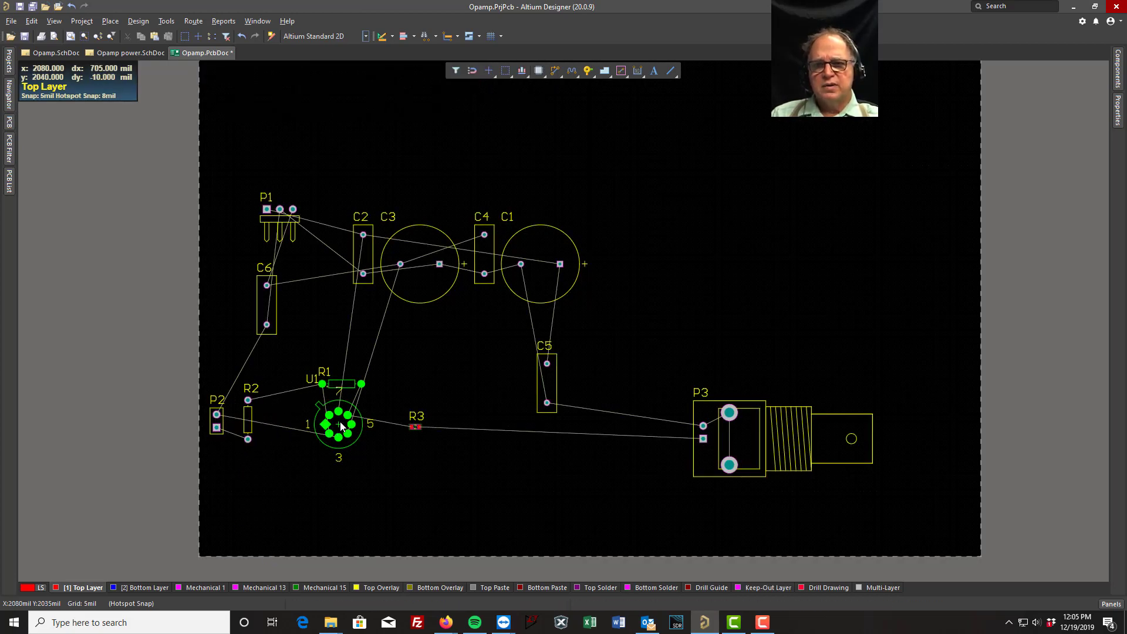
{"action": "left_click_drag", "start_coordinate": [339, 431], "coordinate": [306, 419]}
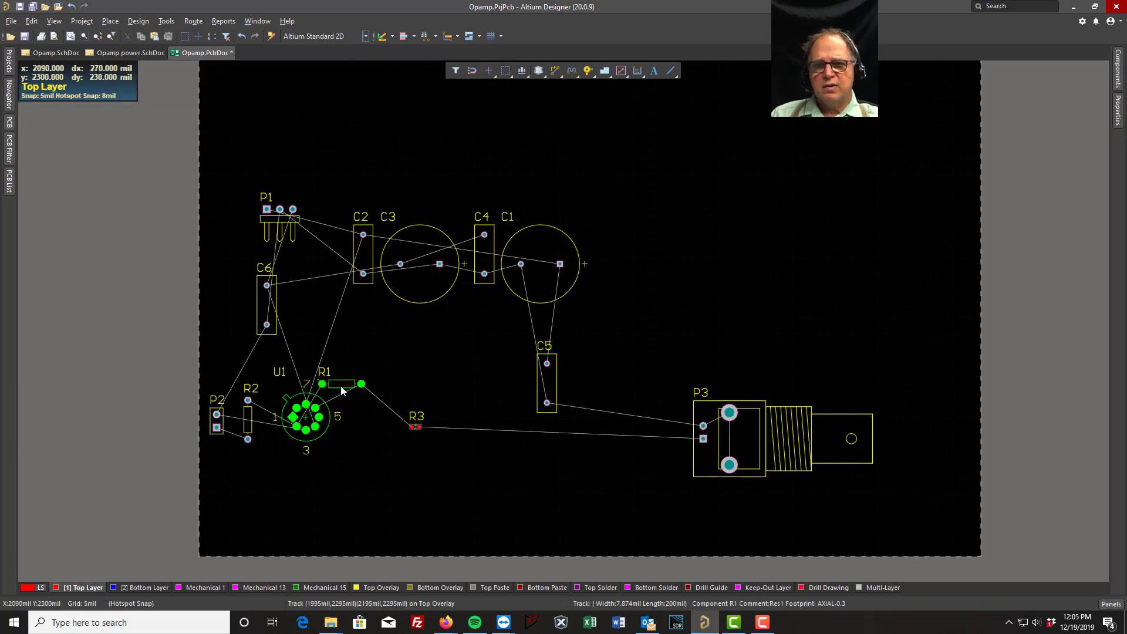
{"action": "left_click_drag", "start_coordinate": [340, 382], "coordinate": [318, 367]}
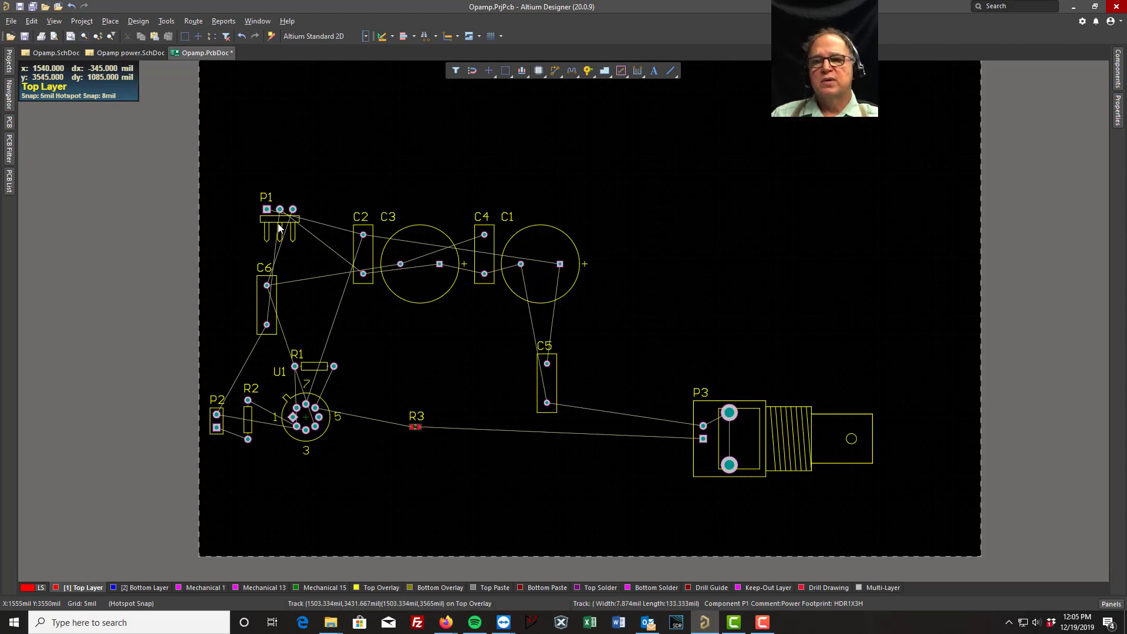
Step: Rotate P1 by 180 degrees so its pads face down, keeping it above C6
{"action": "left_click_drag", "start_coordinate": [280, 227], "coordinate": [276, 243]}
{"action": "key", "text": "space"}
{"action": "key", "text": "space"}
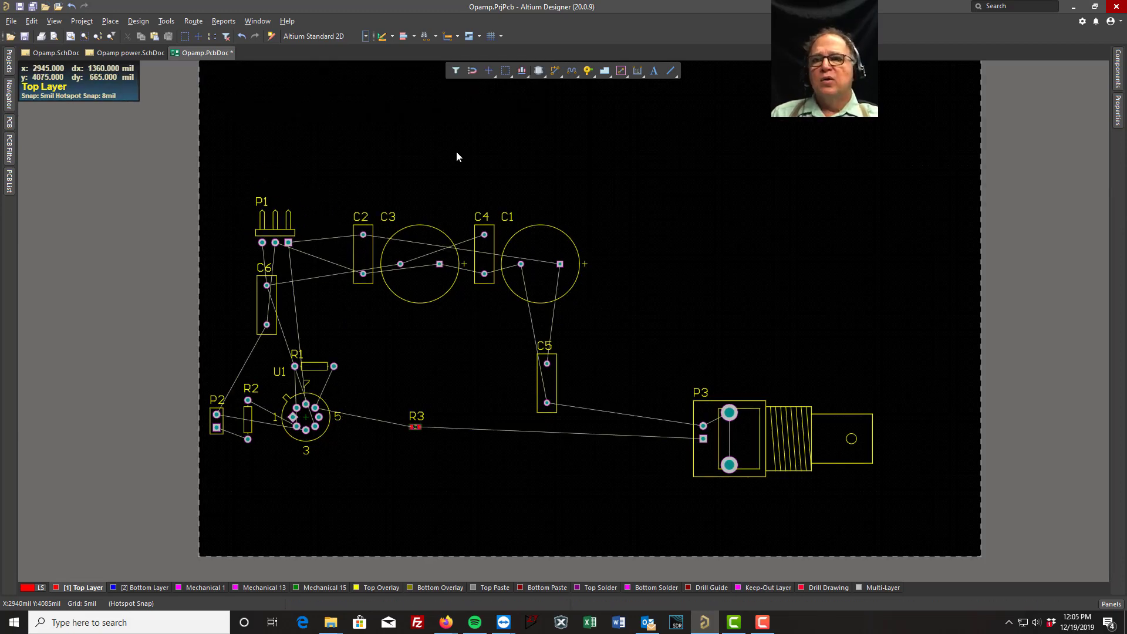
Step: Check the Opamp power schematic, then move C6 below R3 on the PCB and place C2 horizontally beneath P1
{"action": "left_click", "coordinate": [132, 53]}
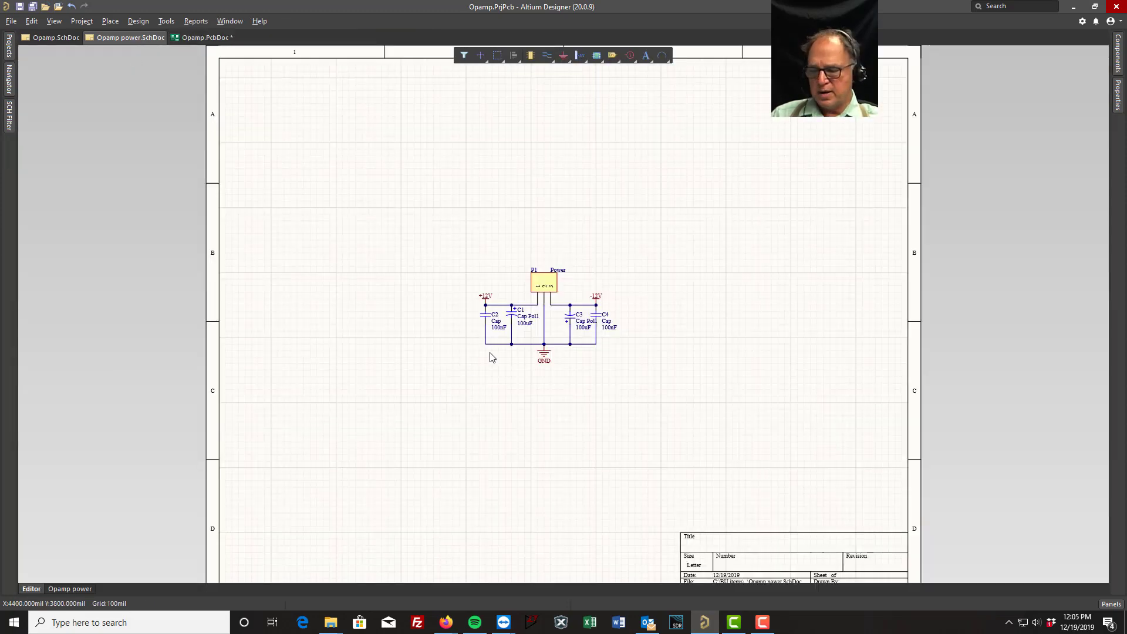
{"action": "scroll", "coordinate": [492, 357], "scroll_direction": "up", "scroll_amount": 5, "text": "ctrl"}
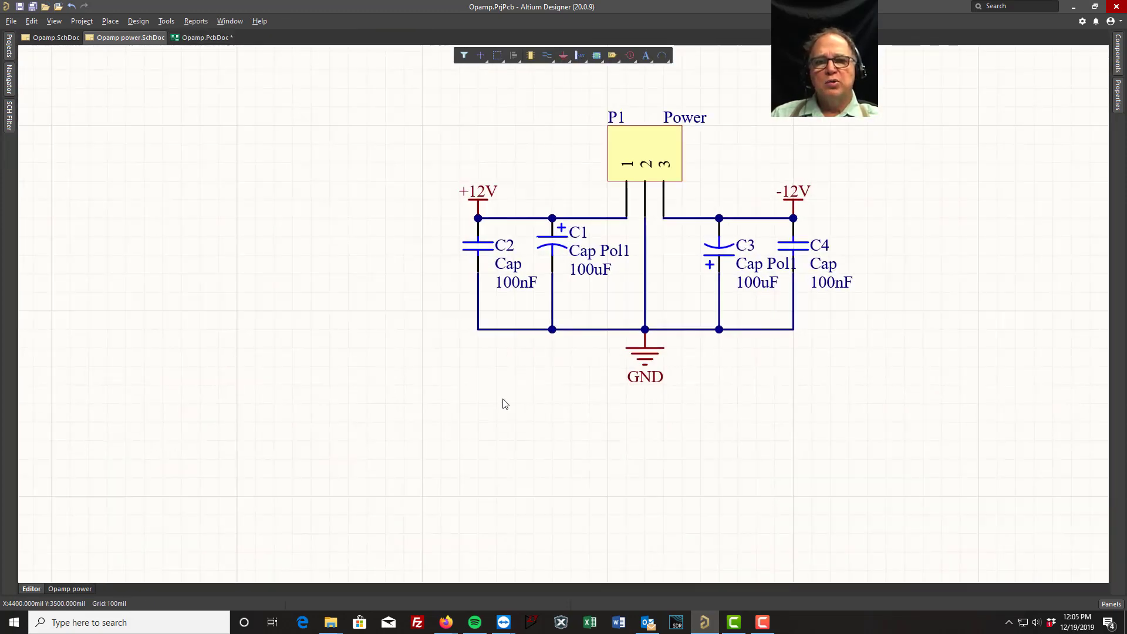
{"action": "right_click_drag", "start_coordinate": [503, 404], "coordinate": [370, 413]}
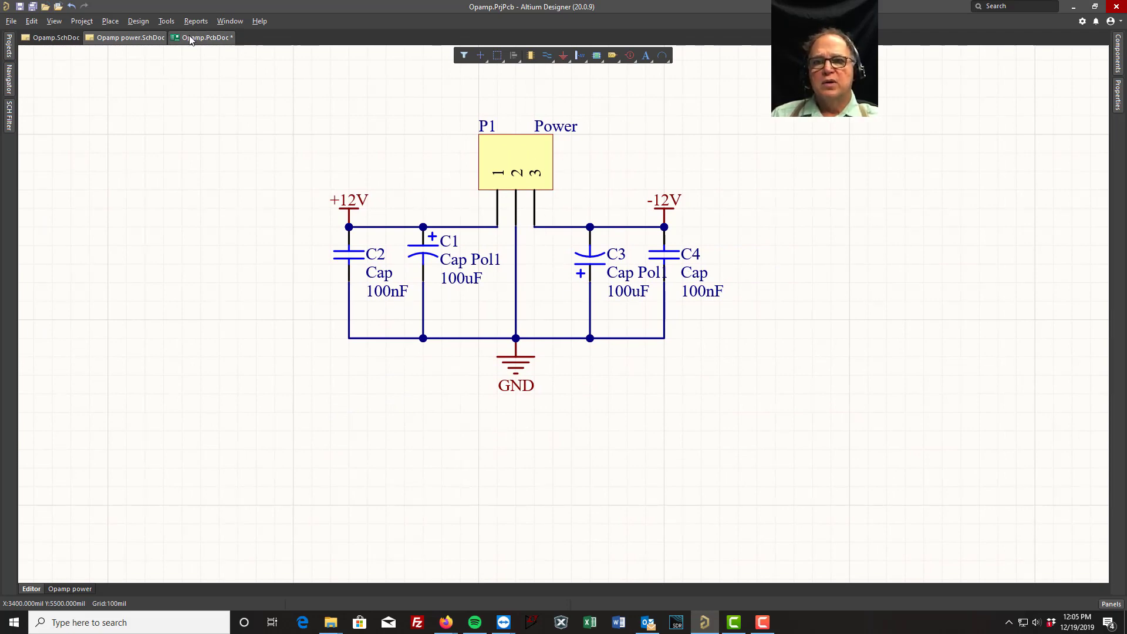
{"action": "left_click", "coordinate": [206, 38]}
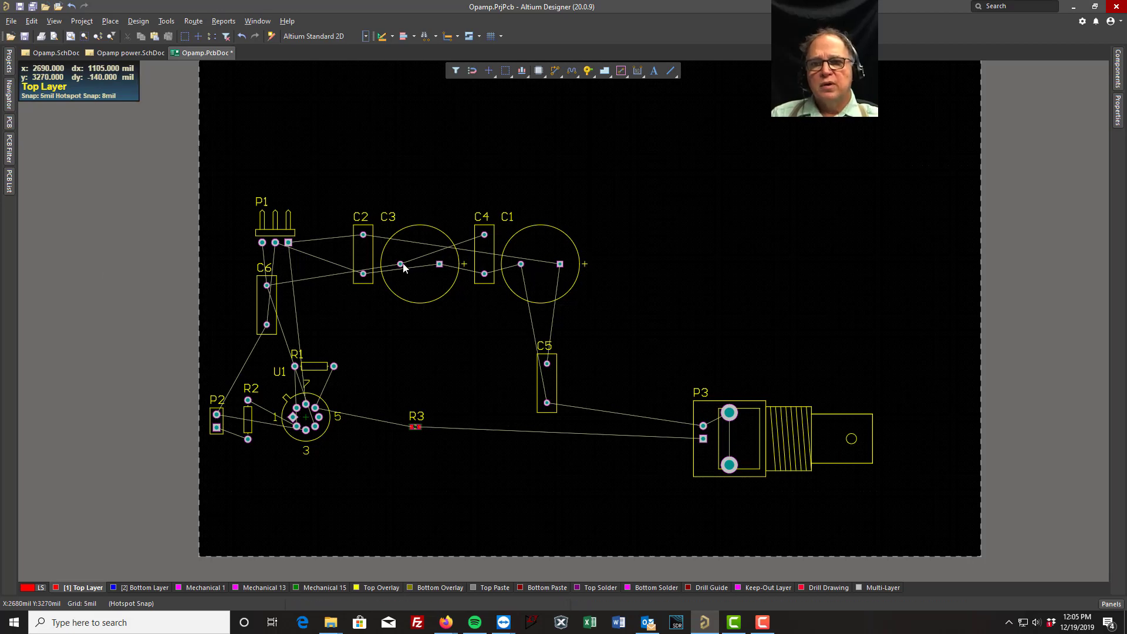
{"action": "left_click_drag", "start_coordinate": [264, 304], "coordinate": [394, 477]}
{"action": "left_click_drag", "start_coordinate": [271, 235], "coordinate": [386, 310]}
{"action": "key", "text": "space"}
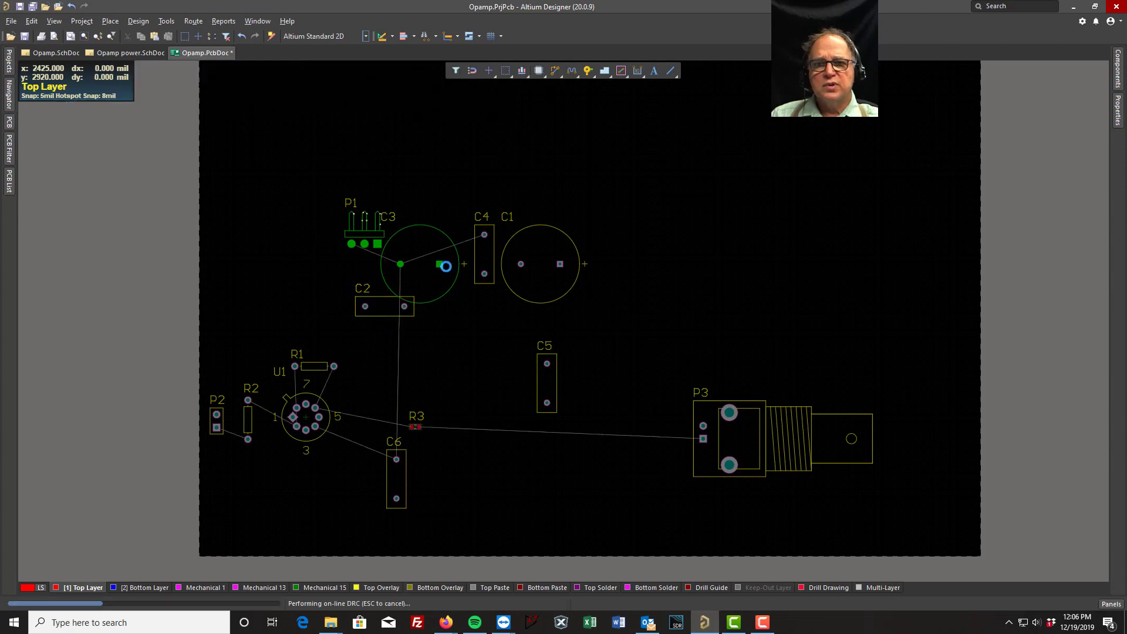
Step: Lay C4 horizontally to the left of C2, and place C3 to the left and C1 to the right of P1
{"action": "left_click_drag", "start_coordinate": [481, 252], "coordinate": [311, 299]}
{"action": "key", "text": "space"}
{"action": "left_click_drag", "start_coordinate": [432, 274], "coordinate": [291, 237]}
{"action": "left_click_drag", "start_coordinate": [544, 248], "coordinate": [421, 240]}
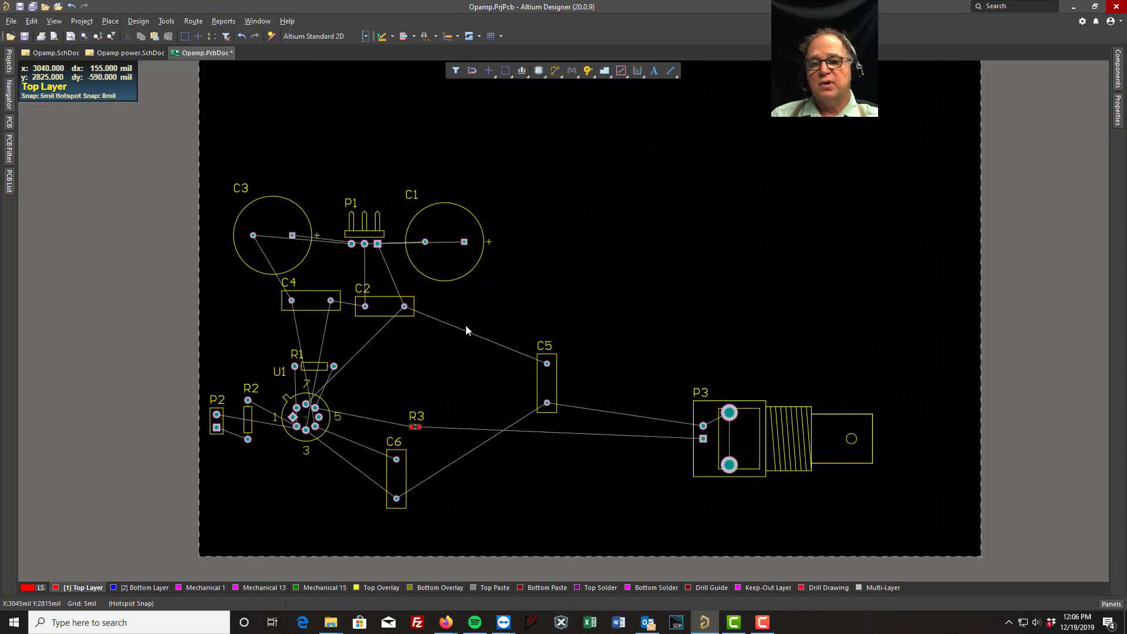
Step: Move the power supply group closer to U1, with C4 and C2 below P1 and C3 and C1 on either side
{"action": "left_click_drag", "start_coordinate": [312, 311], "coordinate": [381, 331]}
{"action": "left_click_drag", "start_coordinate": [363, 238], "coordinate": [352, 286]}
{"action": "left_click_drag", "start_coordinate": [277, 256], "coordinate": [249, 297]}
{"action": "left_click_drag", "start_coordinate": [452, 268], "coordinate": [462, 297]}
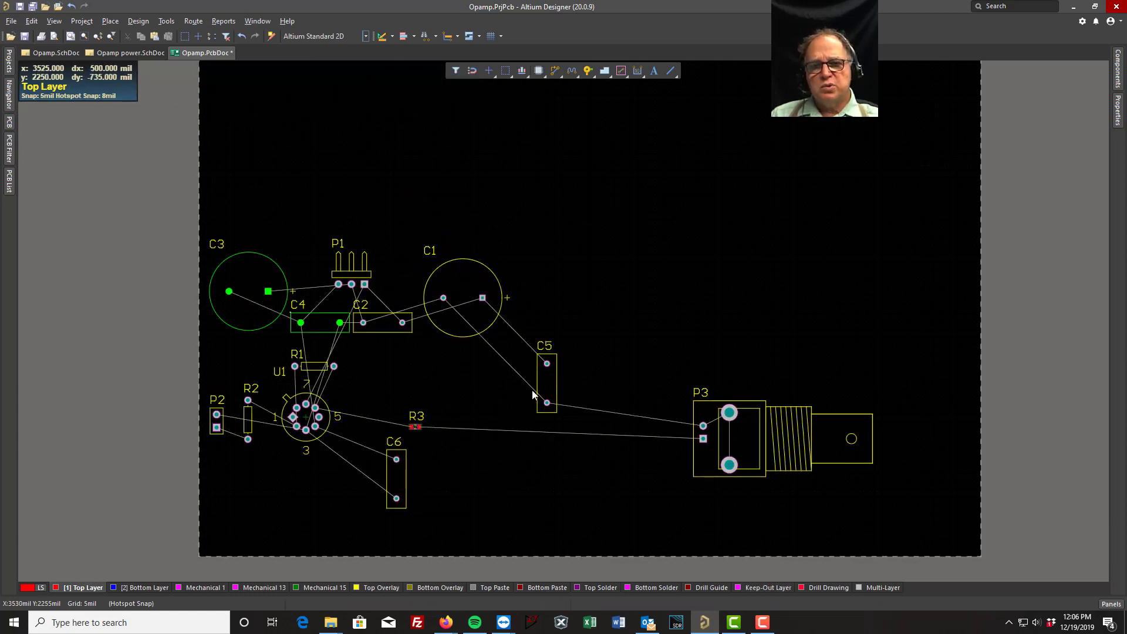
Step: Rotate C6 to horizontal and place it directly below U1
{"action": "left_click_drag", "start_coordinate": [394, 492], "coordinate": [248, 239]}
{"action": "key", "text": "space"}
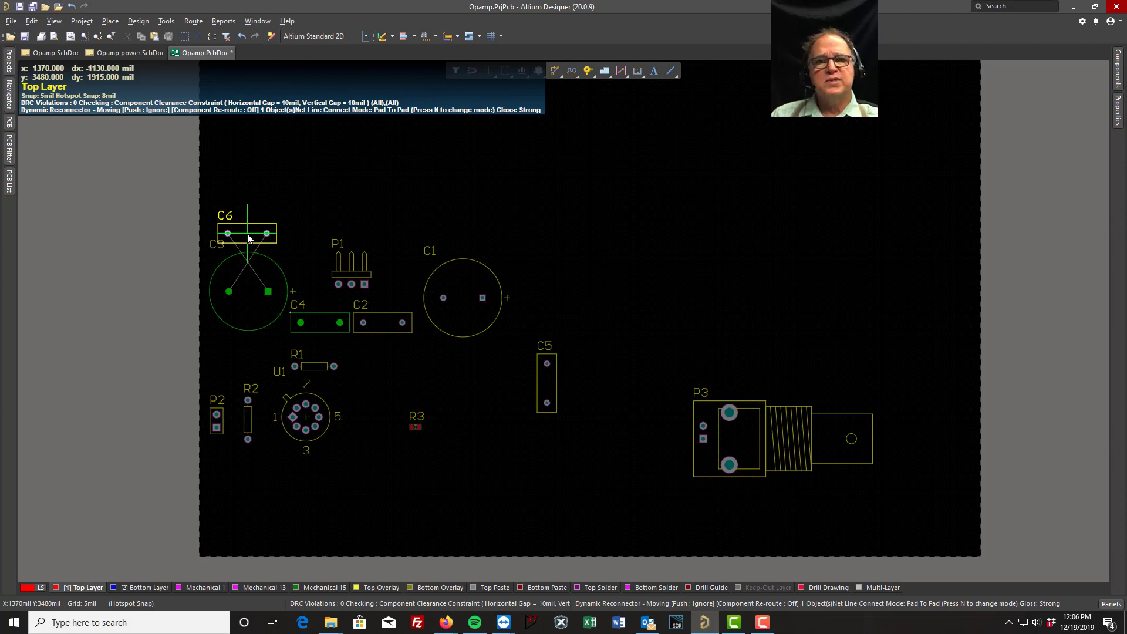
{"action": "left_click_drag", "start_coordinate": [248, 239], "coordinate": [307, 447]}
{"action": "left_click_drag", "start_coordinate": [309, 467], "coordinate": [310, 470]}
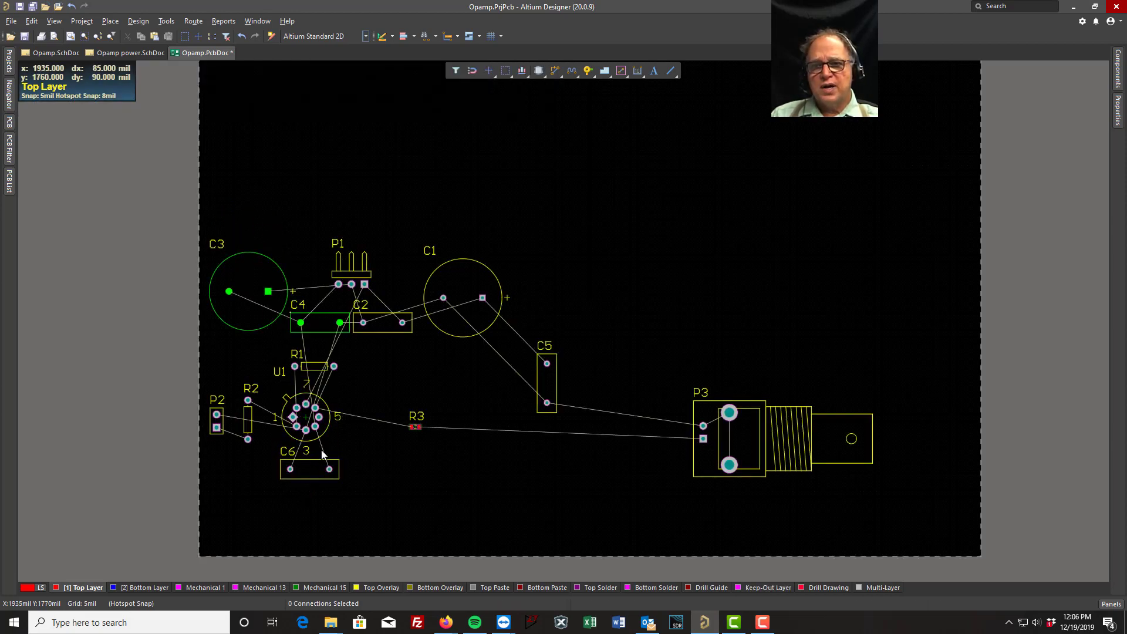
Step: Place C5 upright to the right of U1, with R3 turned vertical beside it and P3 just to the right of R3
{"action": "left_click_drag", "start_coordinate": [552, 375], "coordinate": [357, 427]}
{"action": "left_click_drag", "start_coordinate": [705, 417], "coordinate": [482, 417]}
{"action": "left_click_drag", "start_coordinate": [414, 427], "coordinate": [379, 424]}
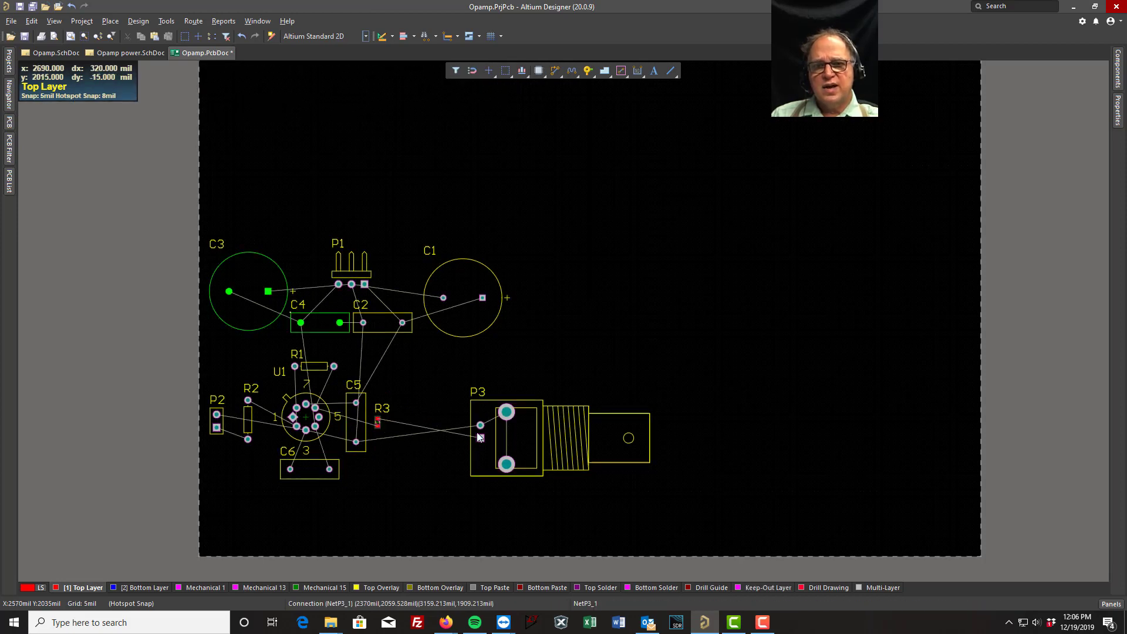
{"action": "left_click_drag", "start_coordinate": [480, 437], "coordinate": [439, 405]}
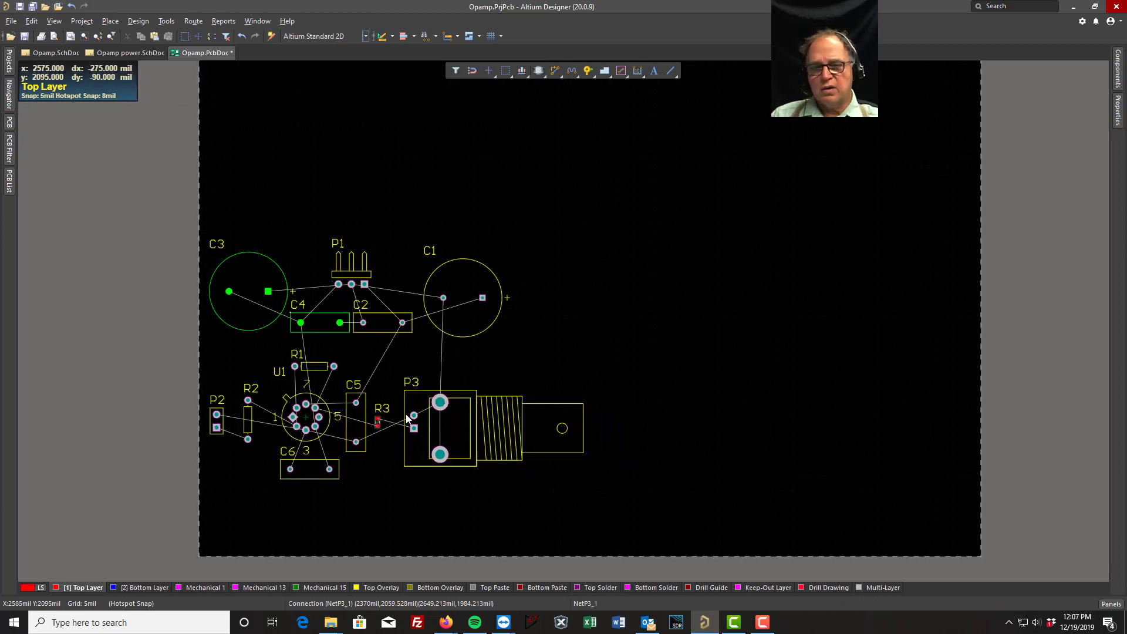
{"action": "scroll", "coordinate": [408, 411], "scroll_direction": "up", "scroll_amount": 6, "text": "ctrl"}
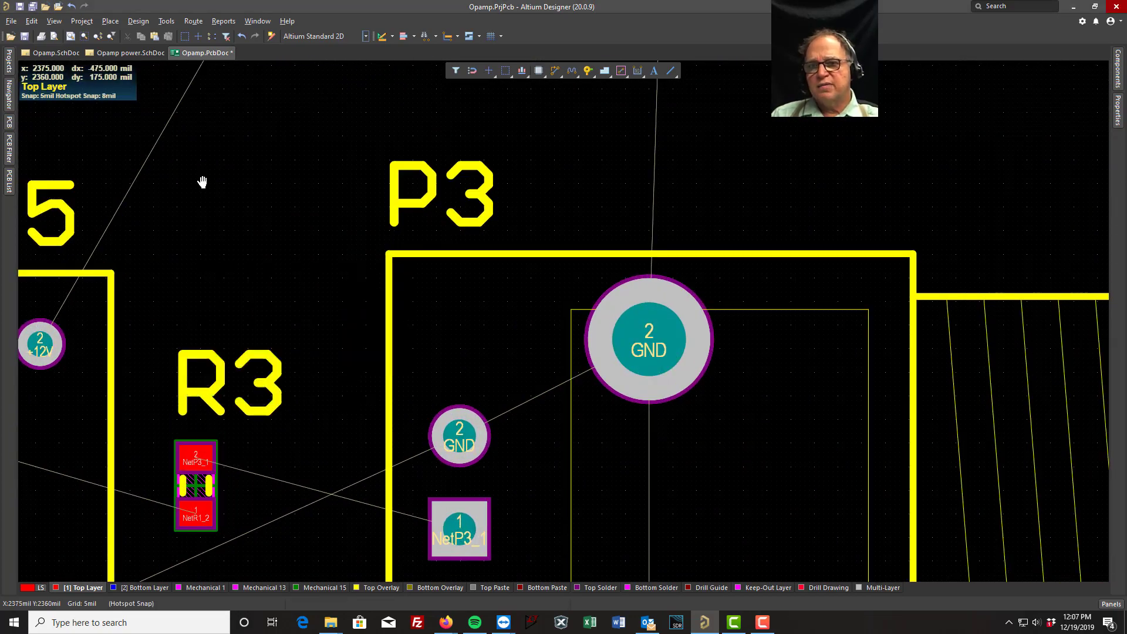
Step: Inspect R3 and its surroundings in 3D from tilted angles, check the board planning view, and return to the 2D layout
{"action": "right_click_drag", "start_coordinate": [202, 181], "coordinate": [429, 192]}
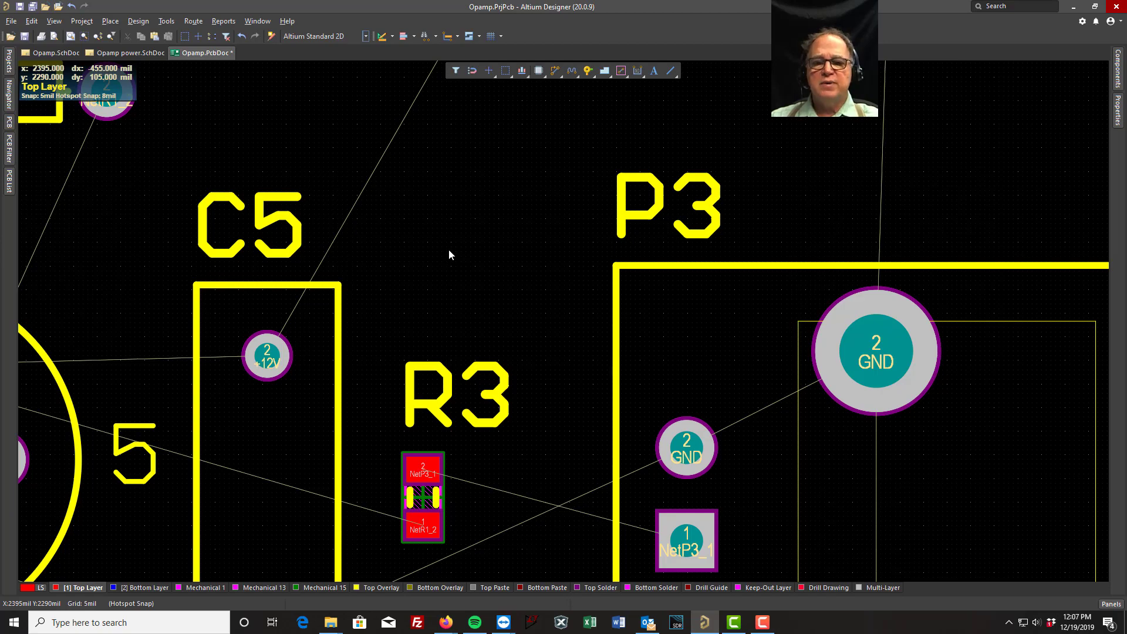
{"action": "key", "text": "3"}
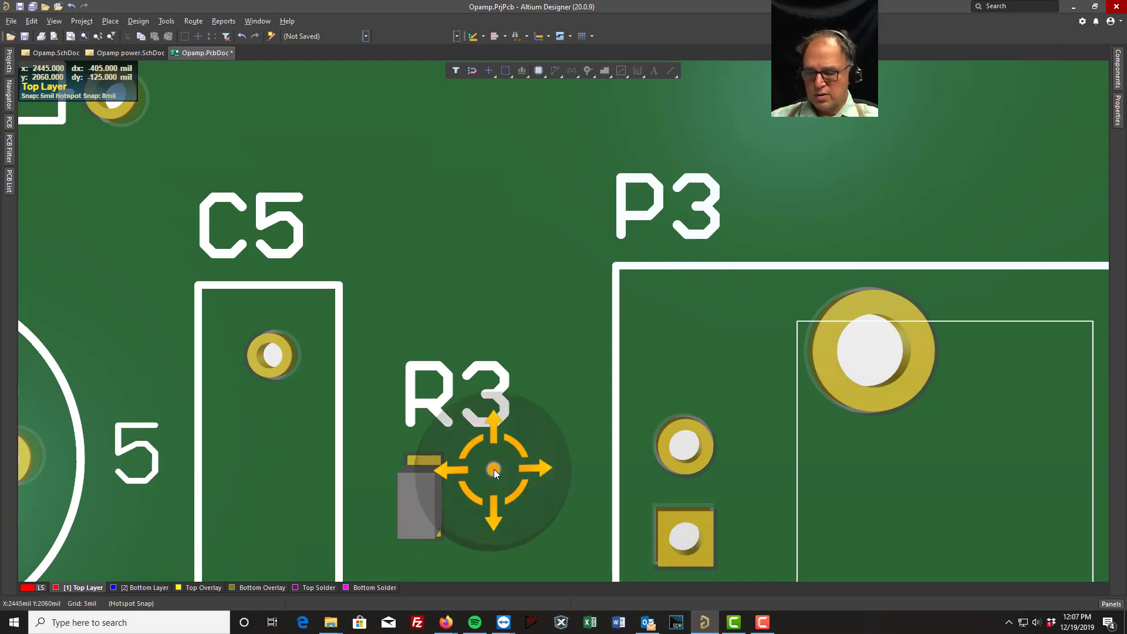
{"action": "right_click_drag", "start_coordinate": [494, 469], "coordinate": [642, 162], "text": "shift"}
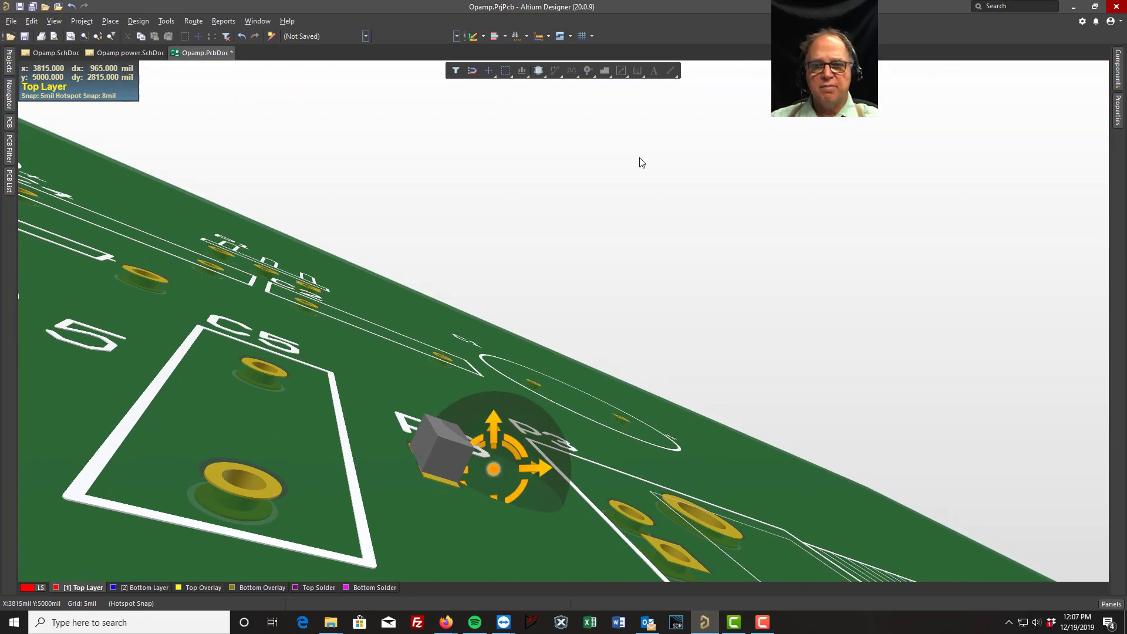
{"action": "right_click_drag", "start_coordinate": [498, 527], "coordinate": [385, 569], "text": "shift"}
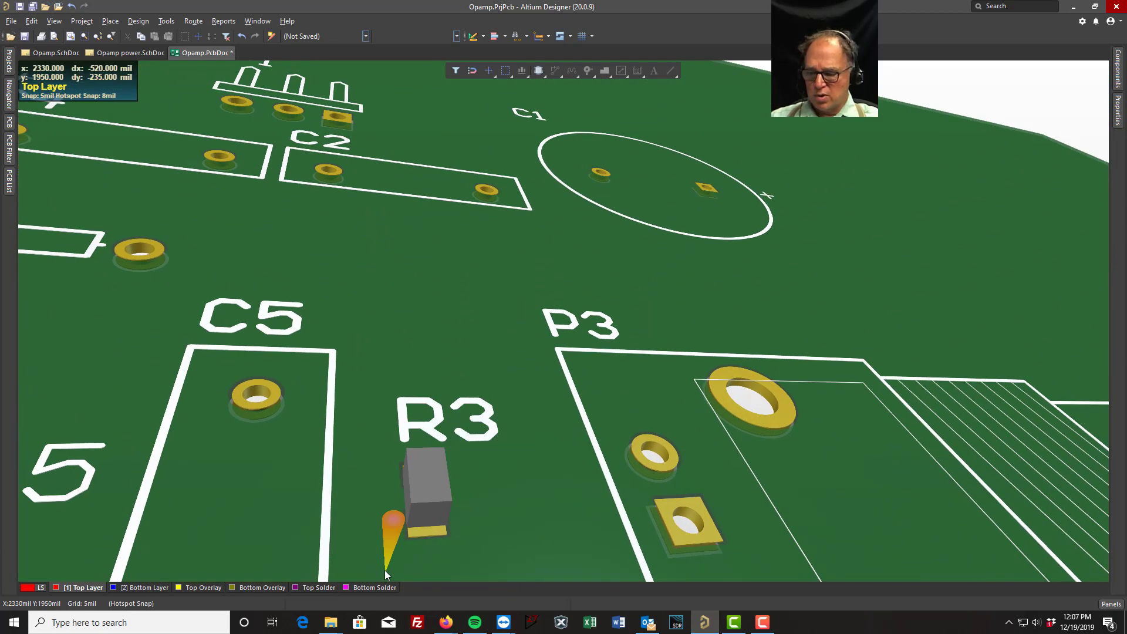
{"action": "key", "text": "2"}
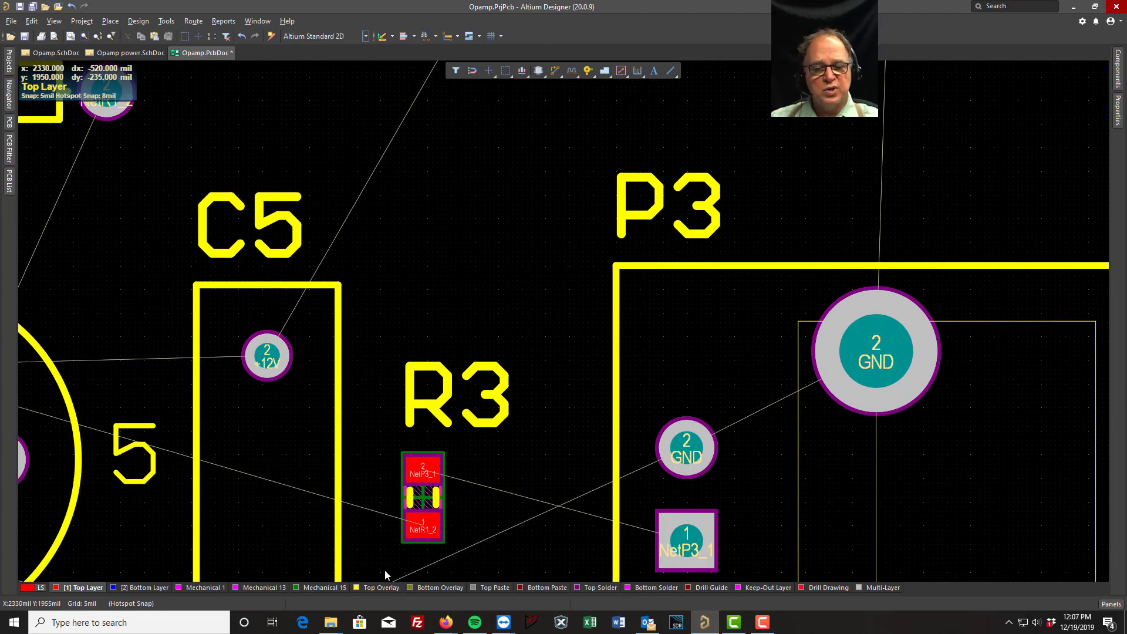
{"action": "key", "text": "1"}
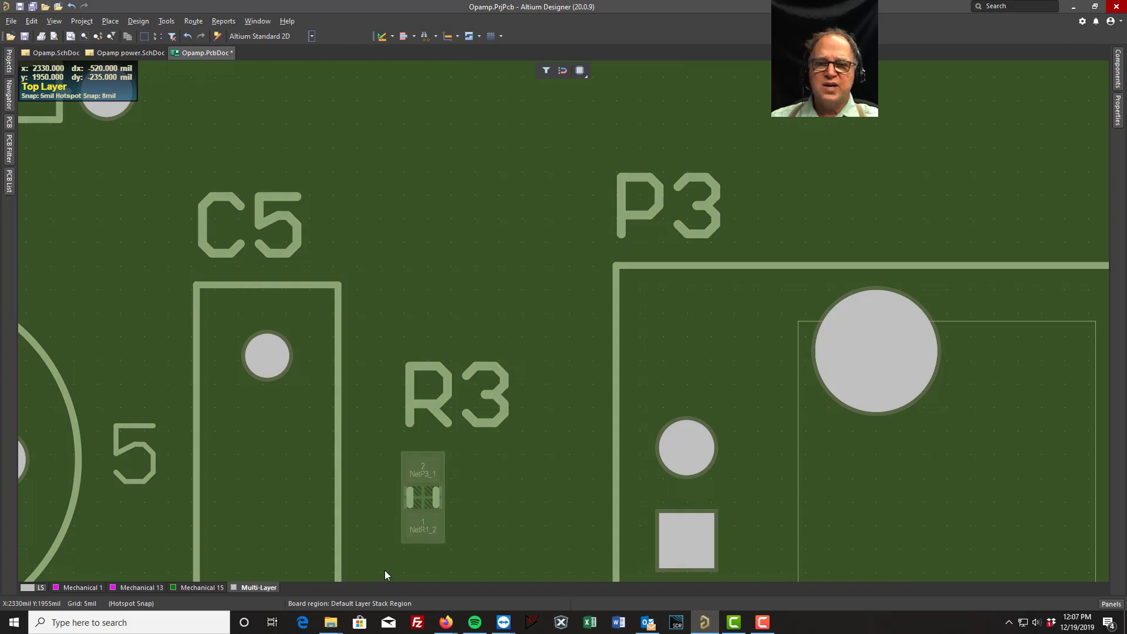
{"action": "key", "text": "2"}
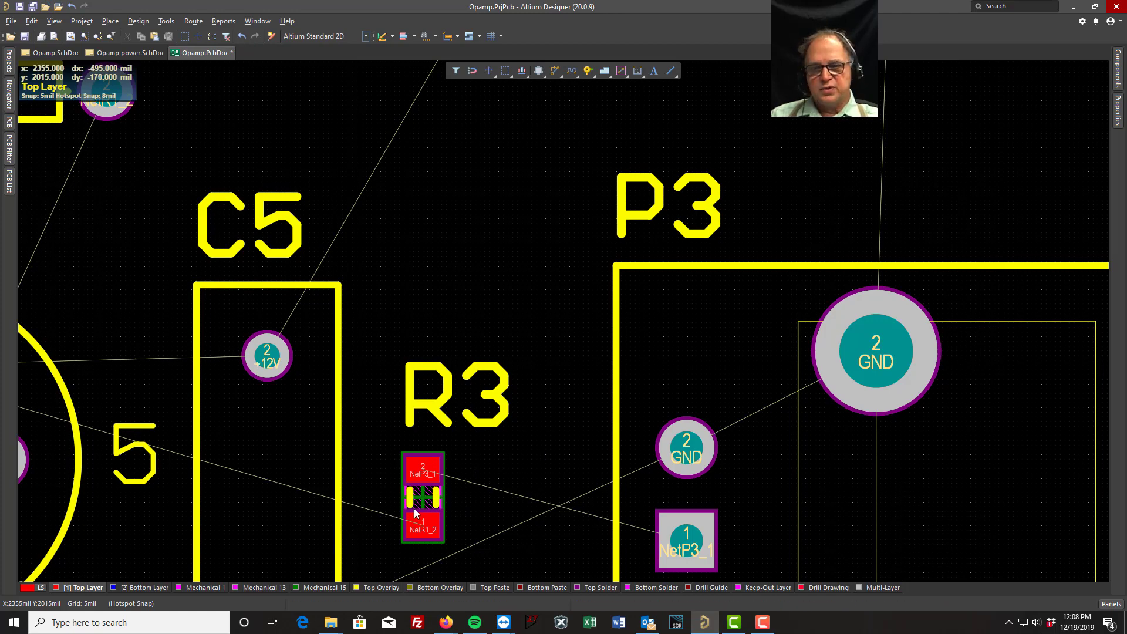
Step: Shift C3 slightly up and left, and move all components together down toward the board's lower edge
{"action": "scroll", "coordinate": [411, 498], "scroll_direction": "down", "scroll_amount": 6, "text": "ctrl"}
{"action": "right_click_drag", "start_coordinate": [407, 467], "coordinate": [517, 389]}
{"action": "left_click_drag", "start_coordinate": [329, 290], "coordinate": [303, 250]}
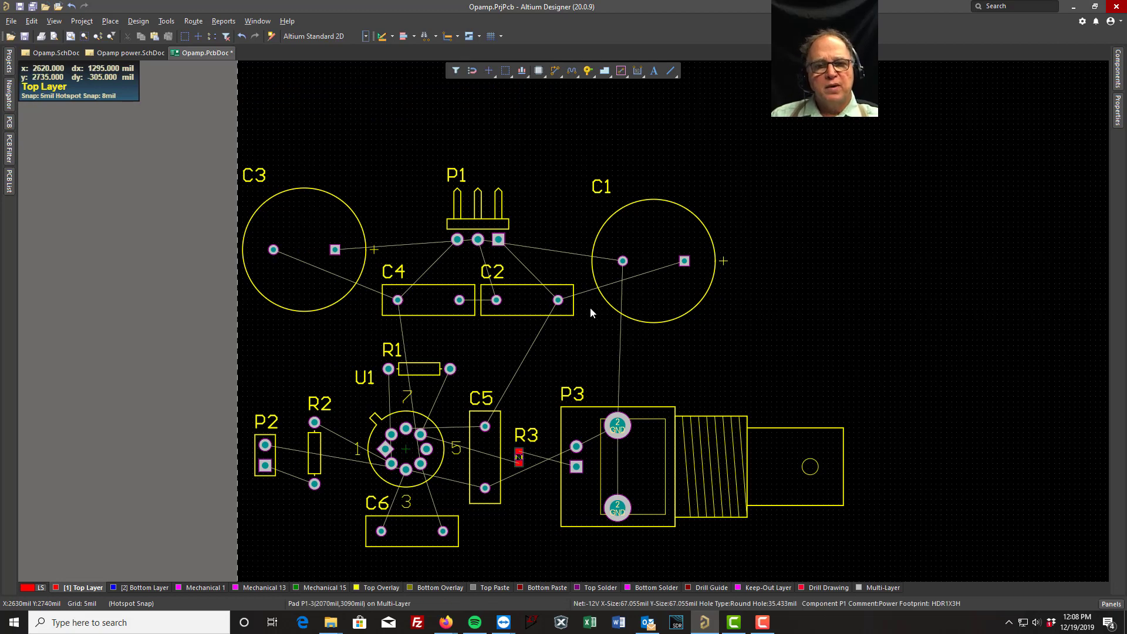
{"action": "scroll", "coordinate": [712, 277], "scroll_direction": "down", "scroll_amount": 3, "text": "ctrl"}
{"action": "right_click_drag", "start_coordinate": [798, 231], "coordinate": [729, 274]}
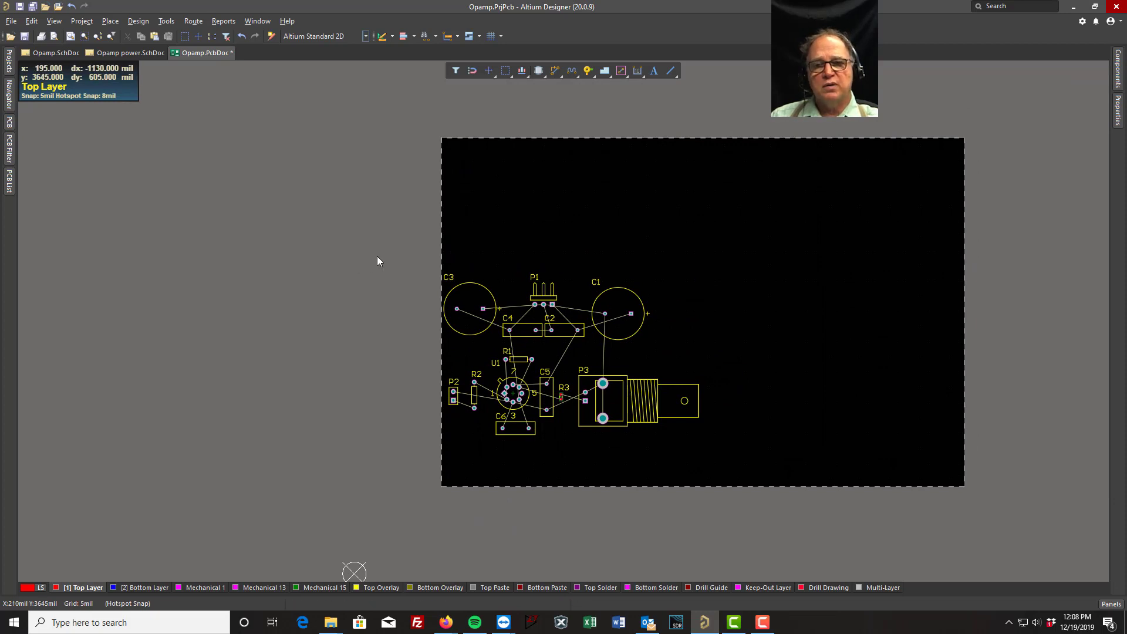
{"action": "left_click_drag", "start_coordinate": [377, 256], "coordinate": [731, 439]}
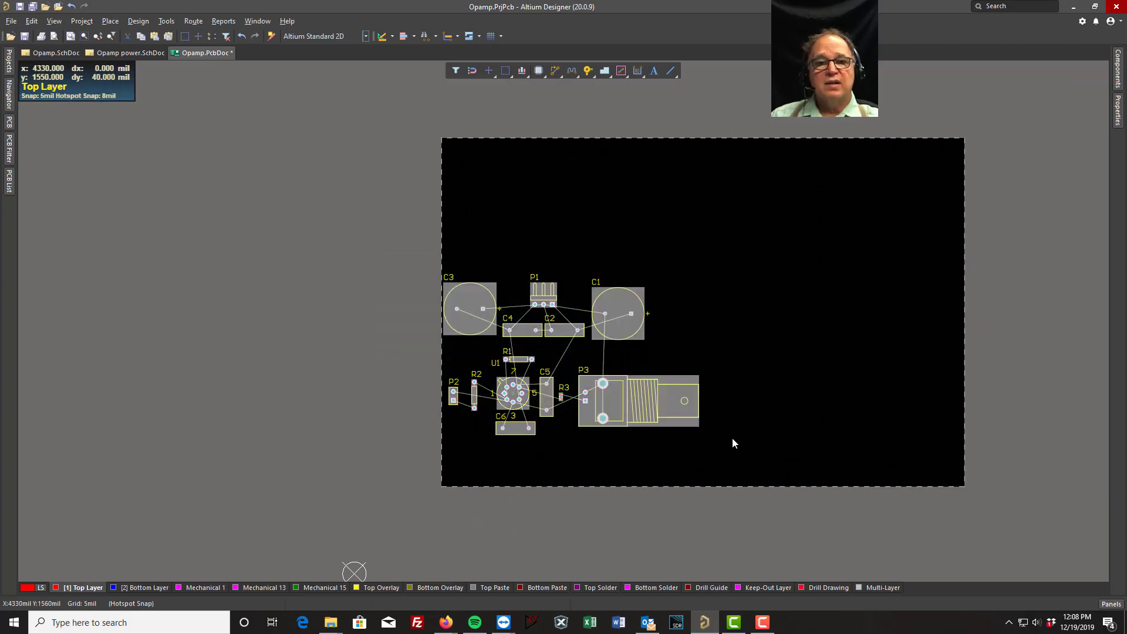
{"action": "left_click_drag", "start_coordinate": [606, 409], "coordinate": [611, 453]}
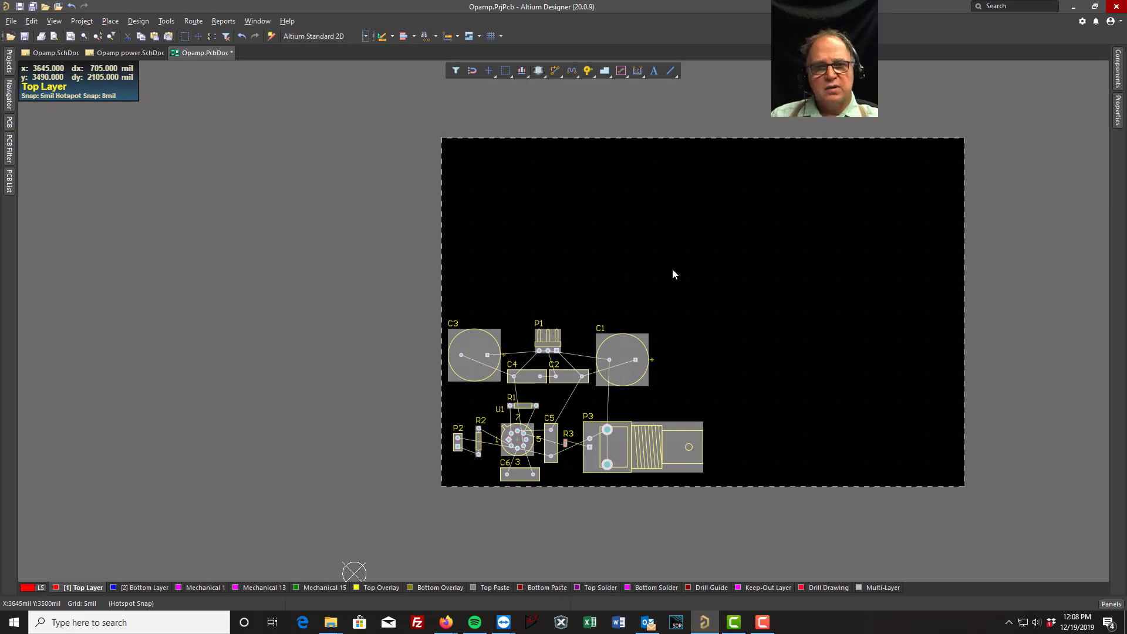
Step: Tighten the layout by moving R1 closer to U1 and lowering C4, C2, C3 and C1 toward the op-amp circuit
{"action": "scroll", "coordinate": [562, 389], "scroll_direction": "up", "scroll_amount": 3, "text": "ctrl"}
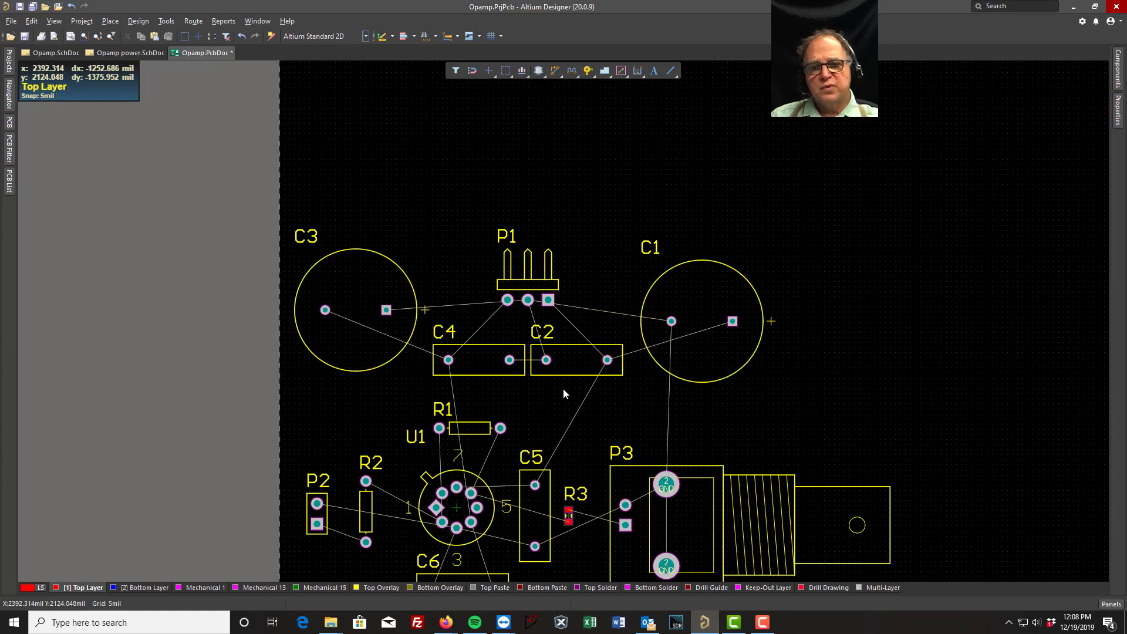
{"action": "left_click_drag", "start_coordinate": [471, 433], "coordinate": [456, 443]}
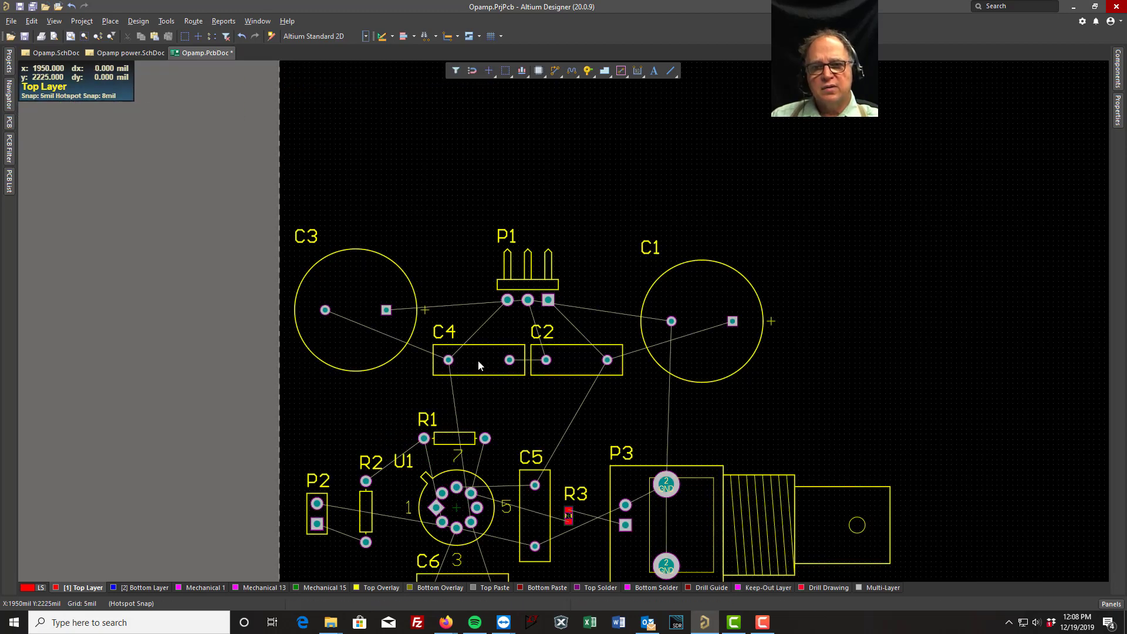
{"action": "left_click_drag", "start_coordinate": [477, 361], "coordinate": [488, 411]}
{"action": "left_click_drag", "start_coordinate": [582, 373], "coordinate": [588, 418]}
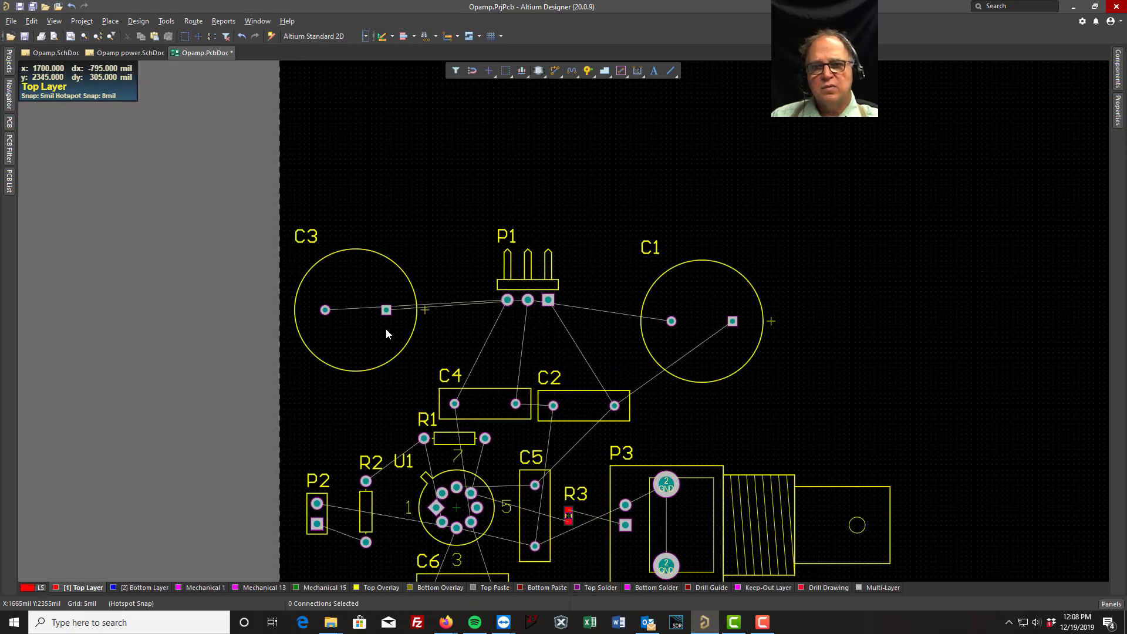
{"action": "left_click_drag", "start_coordinate": [371, 336], "coordinate": [358, 364]}
{"action": "mouse_move", "coordinate": [702, 359]}
{"action": "left_mouse_down"}
{"action": "mouse_move", "coordinate": [706, 375]}
{"action": "mouse_move", "coordinate": [704, 365]}
{"action": "left_mouse_up"}
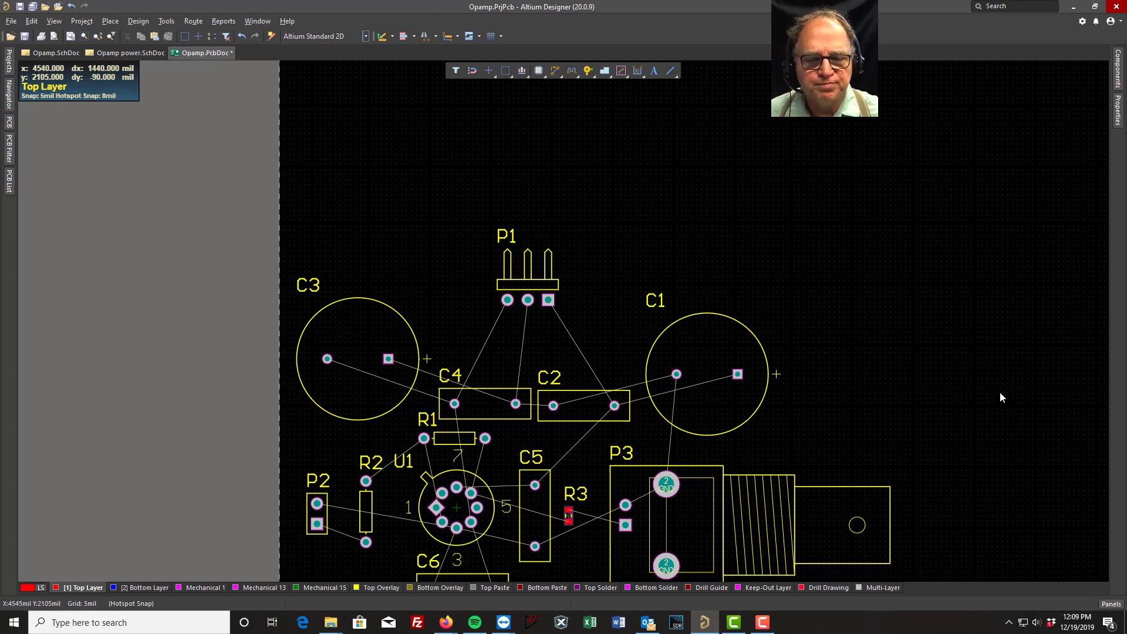
Step: Look through the Keep-Out, Top, Bottom and Top Overlay layers by making each one active in turn
{"action": "left_click", "coordinate": [761, 590]}
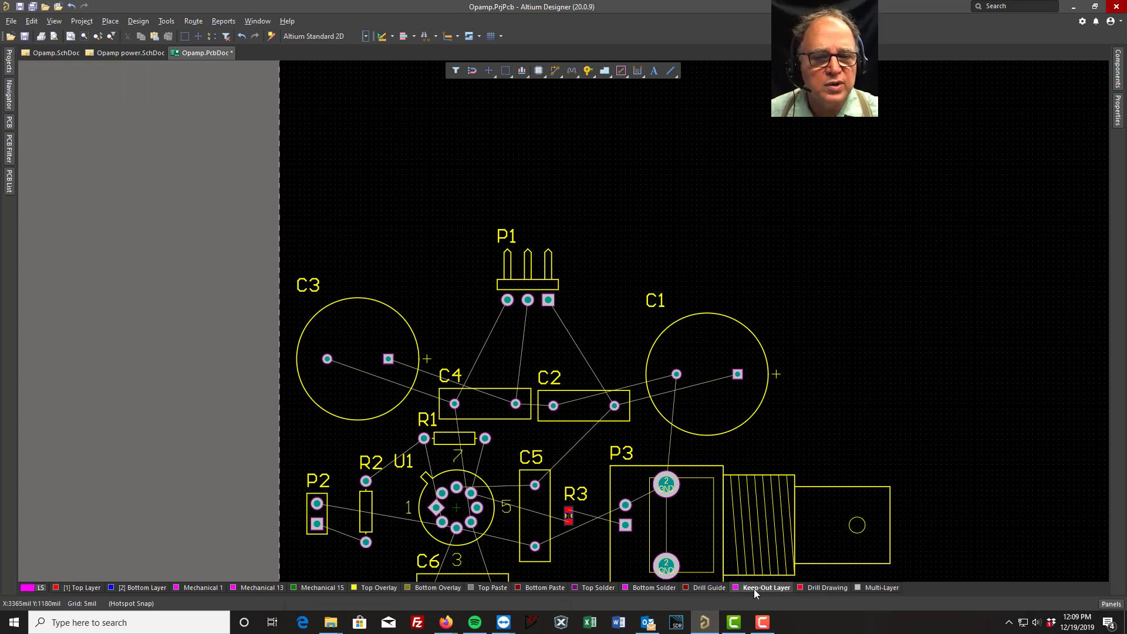
{"action": "left_click", "coordinate": [83, 587]}
{"action": "left_click", "coordinate": [145, 587]}
{"action": "left_click", "coordinate": [86, 587]}
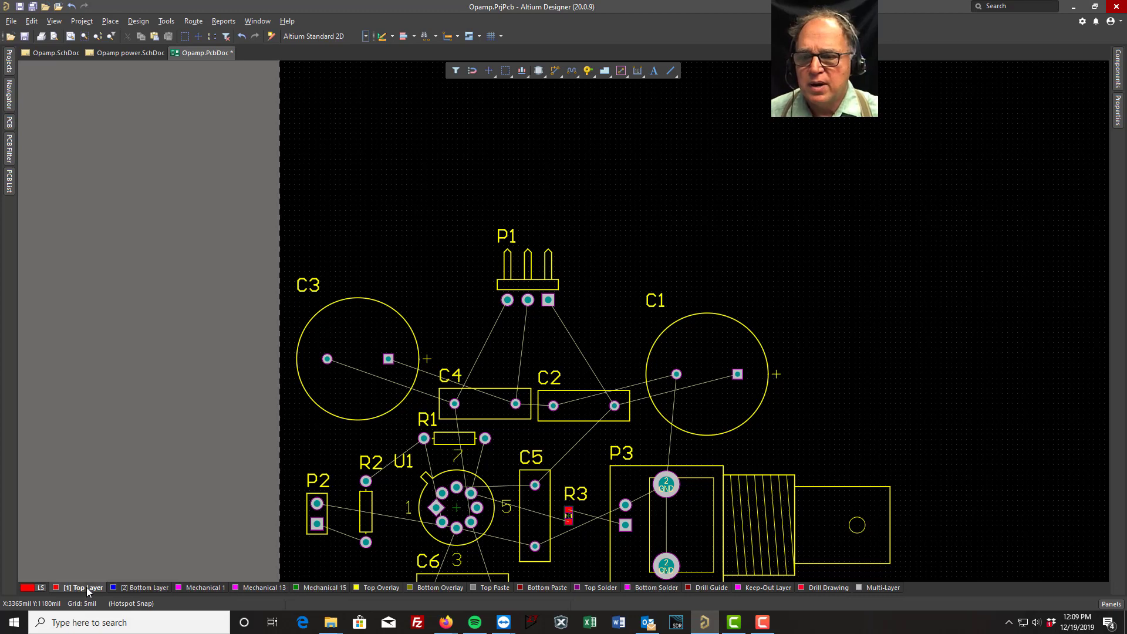
{"action": "left_click", "coordinate": [141, 587]}
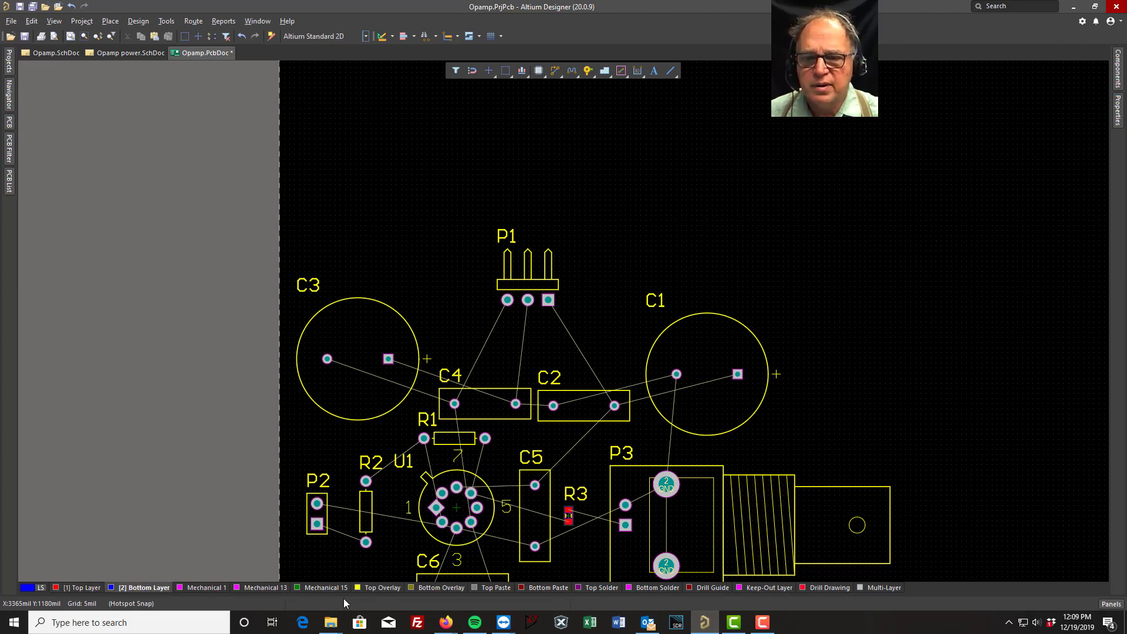
{"action": "left_click", "coordinate": [382, 586]}
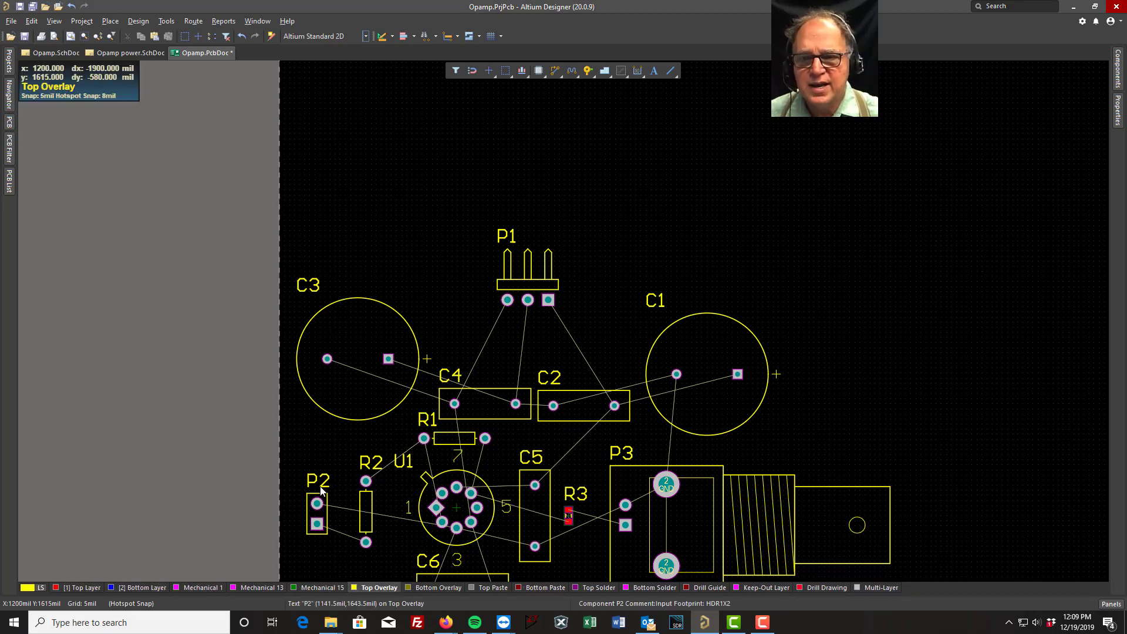
Step: On the Keep-Out Layer, draw a keepout track from (1000, 1000) mil up to (1000, 2700) mil and across to (3500, 2700) mil
{"action": "left_click", "coordinate": [768, 588]}
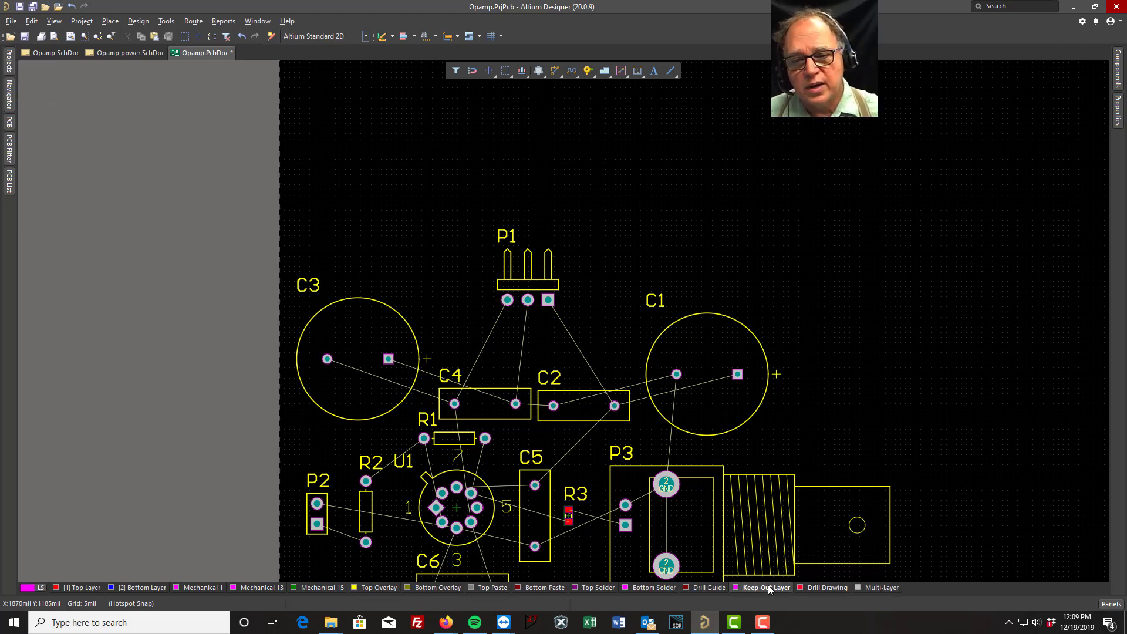
{"action": "left_click", "coordinate": [111, 22]}
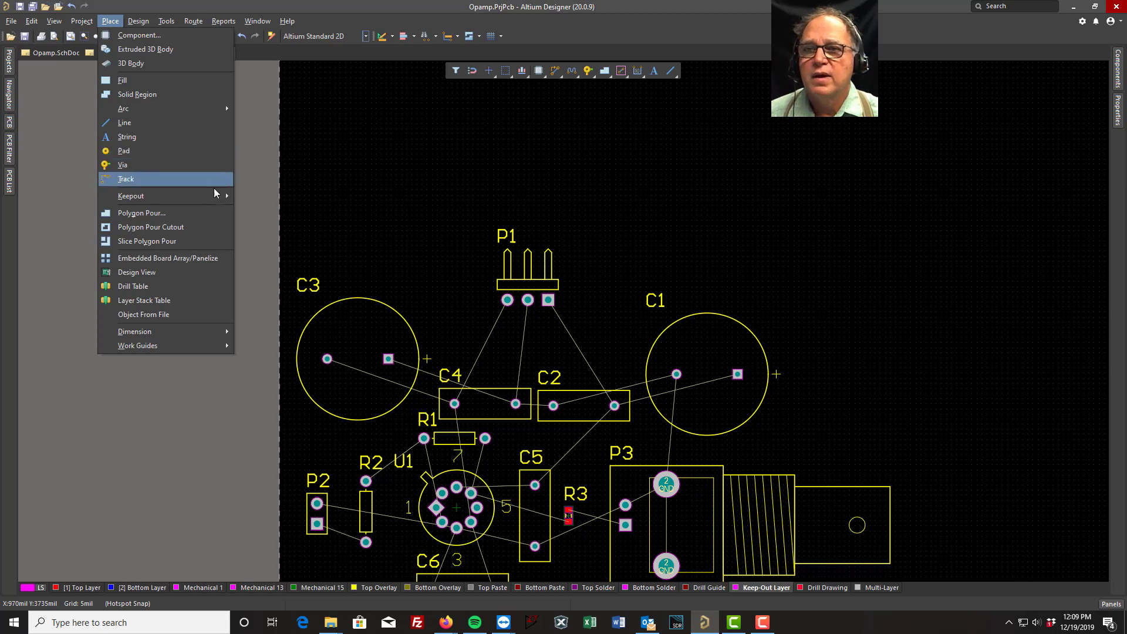
{"action": "mouse_move", "coordinate": [216, 193]}
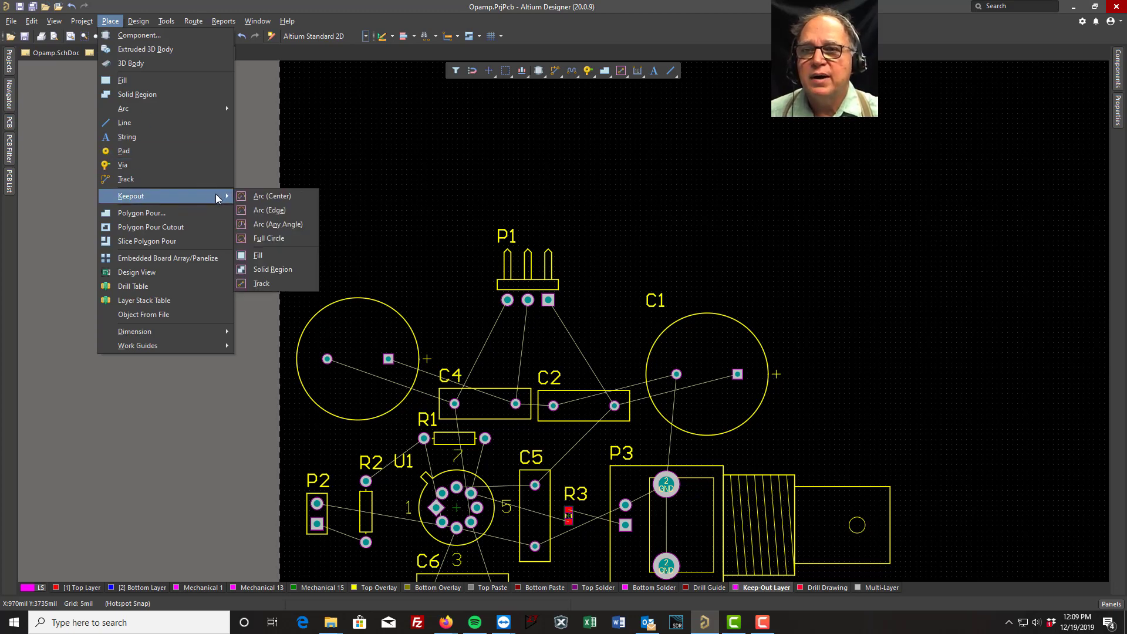
{"action": "left_click", "coordinate": [259, 285]}
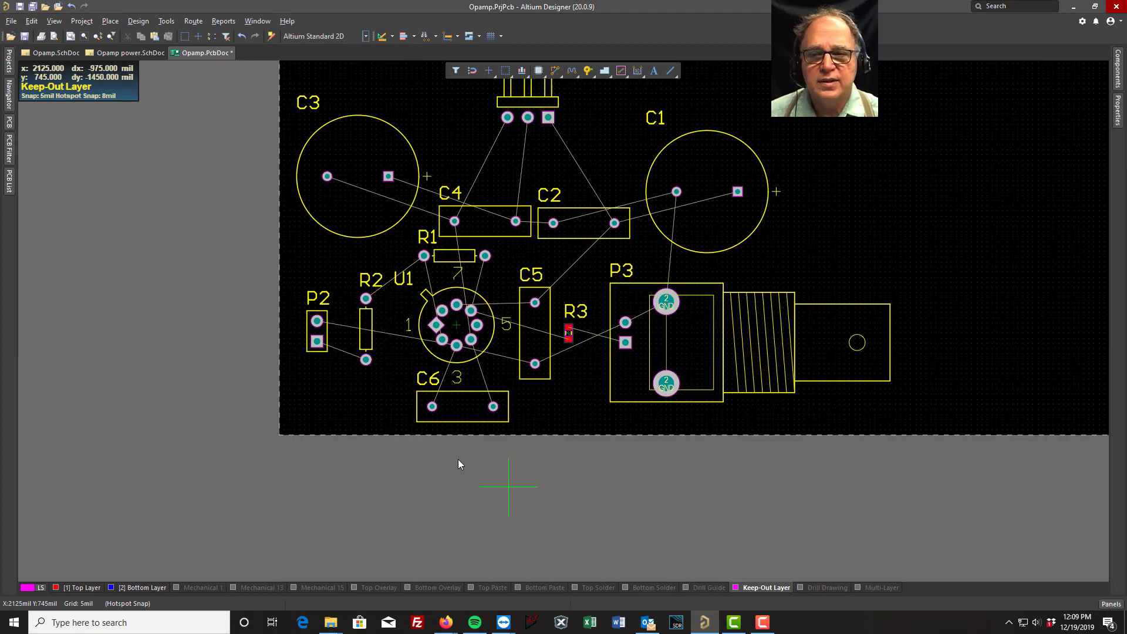
{"action": "scroll", "coordinate": [280, 437], "scroll_direction": "up", "scroll_amount": 5, "text": "ctrl"}
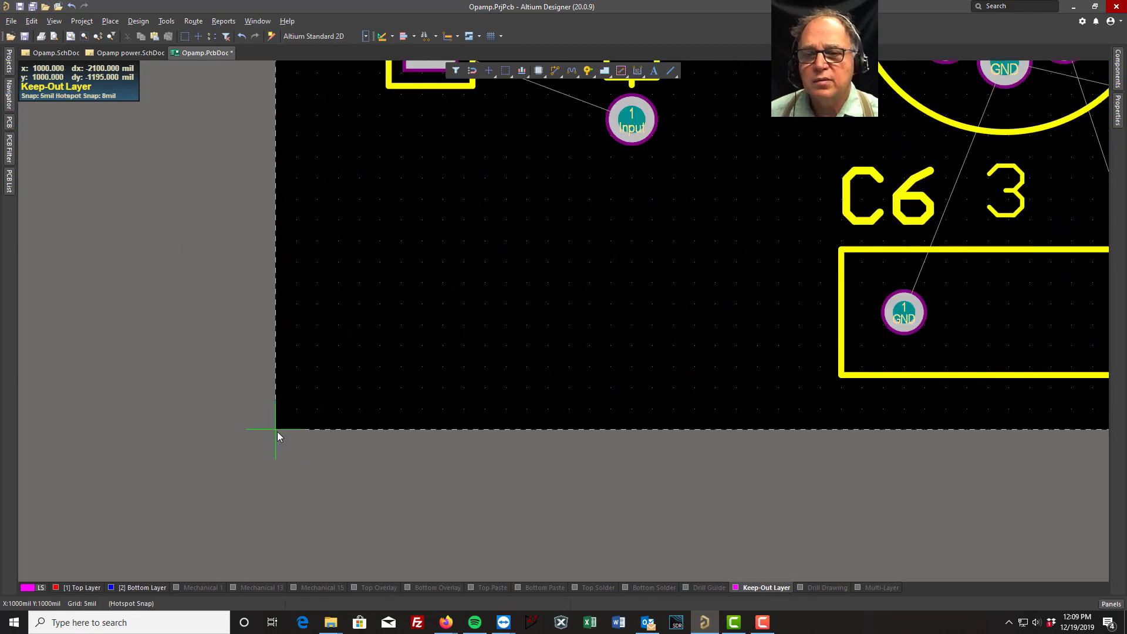
{"action": "left_click", "coordinate": [277, 432]}
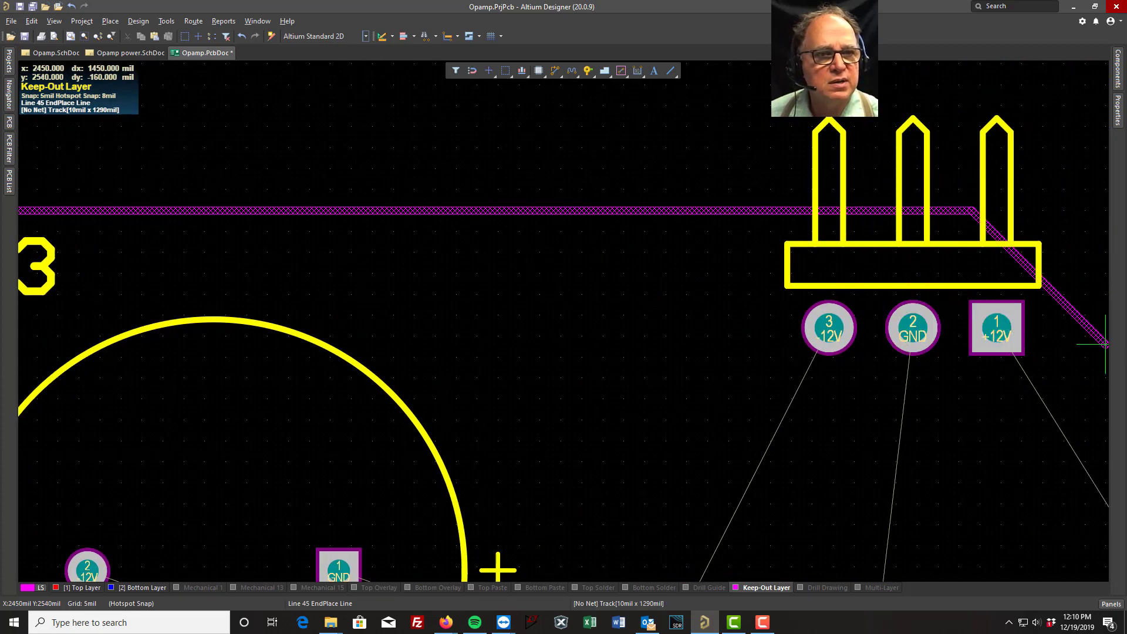
{"action": "scroll", "coordinate": [898, 334], "scroll_direction": "down", "scroll_amount": 5, "text": "ctrl"}
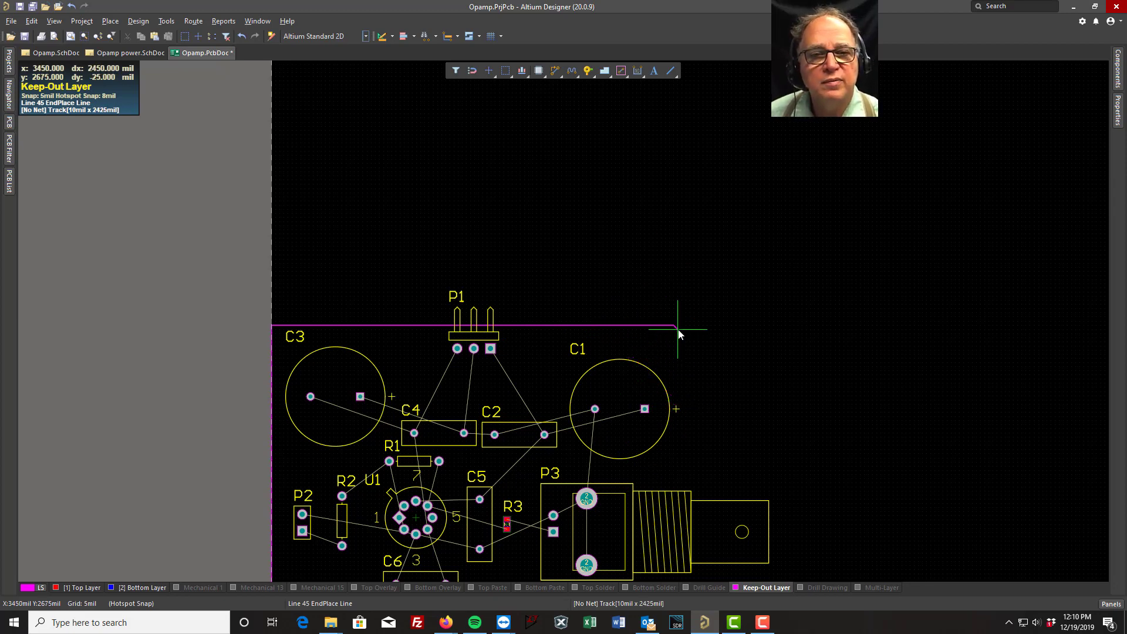
{"action": "scroll", "coordinate": [678, 328], "scroll_direction": "up", "scroll_amount": 5, "text": "ctrl"}
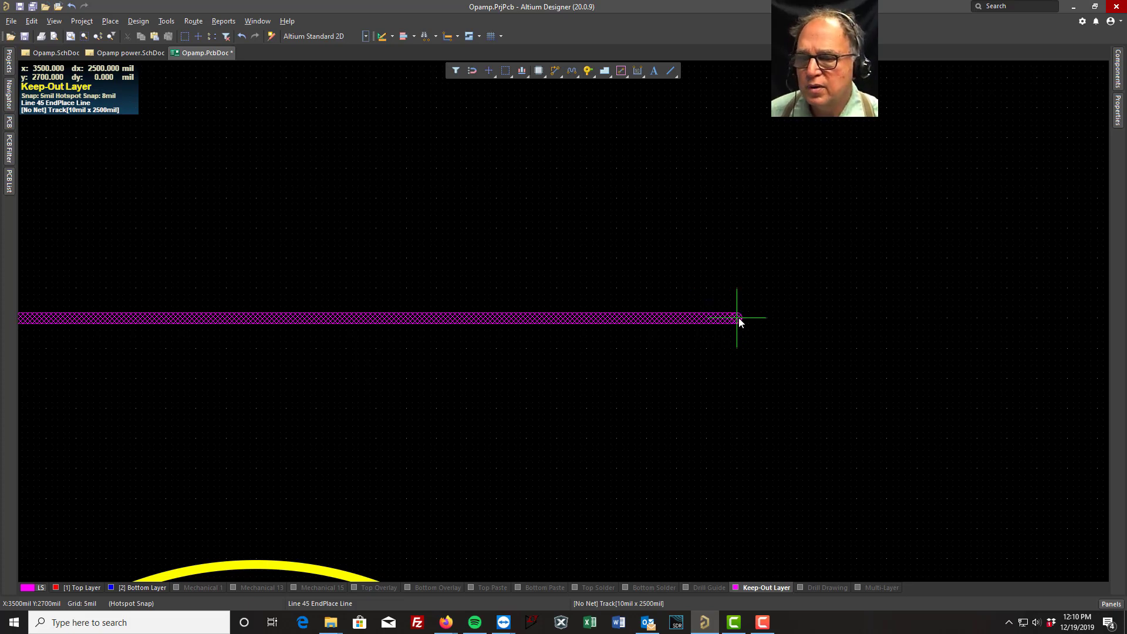
{"action": "left_click", "coordinate": [737, 318]}
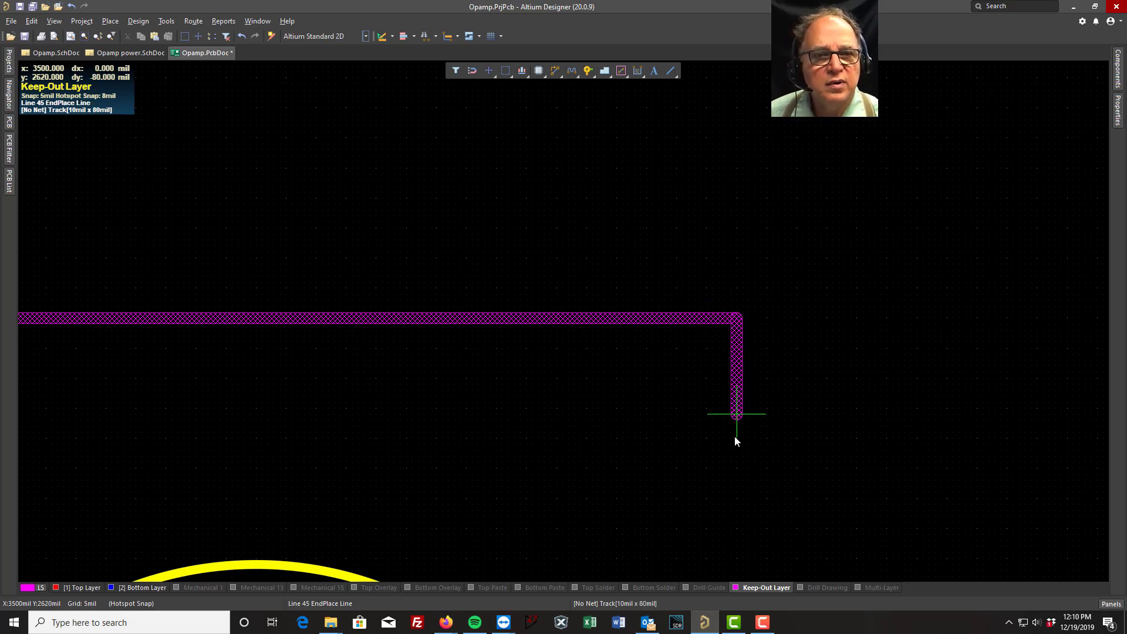
Step: Continue the keepout track down to (3500, 1000) mil, close the rectangle at (1000, 1000) mil and end track placement
{"action": "scroll", "coordinate": [738, 531], "scroll_direction": "down", "scroll_amount": 3, "text": "ctrl"}
{"action": "scroll", "coordinate": [740, 537], "scroll_direction": "down", "scroll_amount": 10}
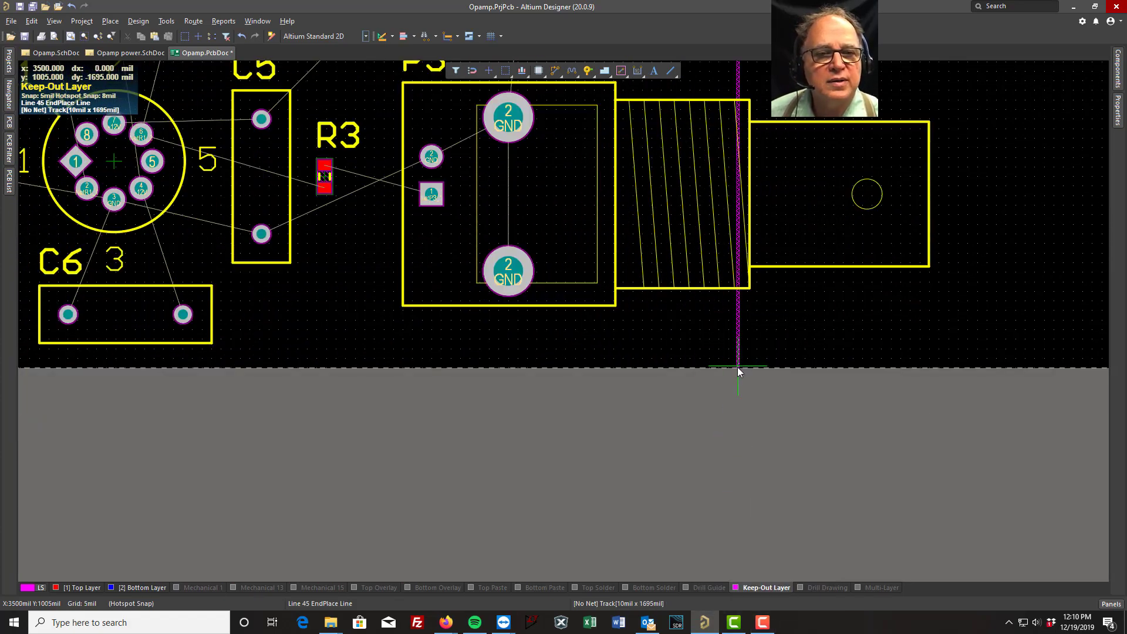
{"action": "scroll", "coordinate": [737, 367], "scroll_direction": "up", "scroll_amount": 5, "text": "ctrl"}
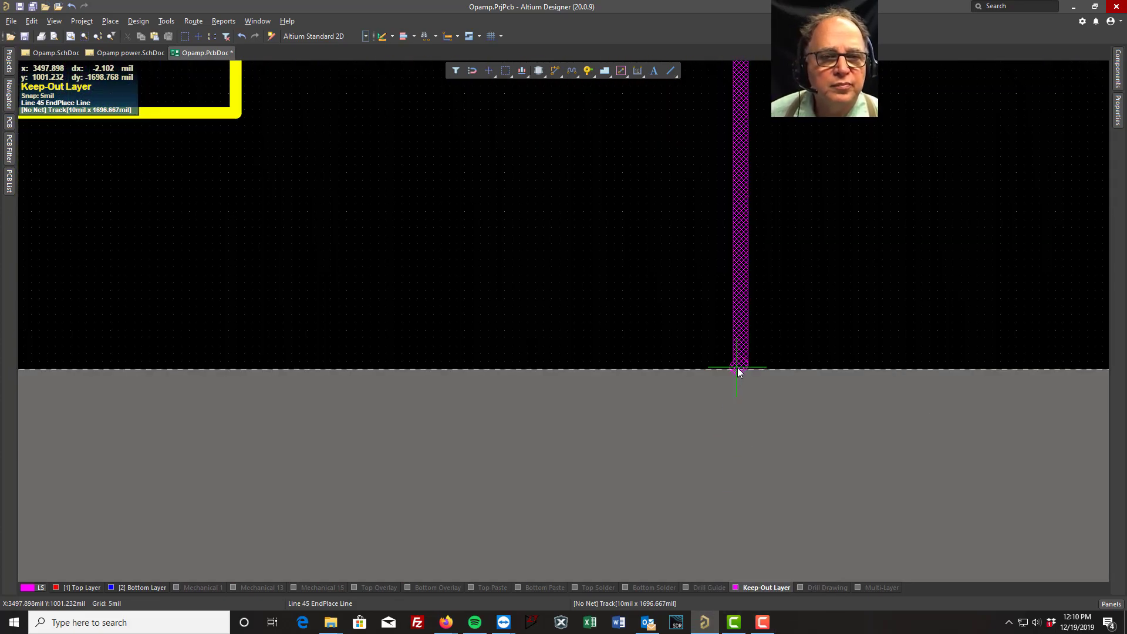
{"action": "left_click", "coordinate": [741, 368]}
{"action": "scroll", "coordinate": [740, 370], "scroll_direction": "down", "scroll_amount": 3, "text": "ctrl"}
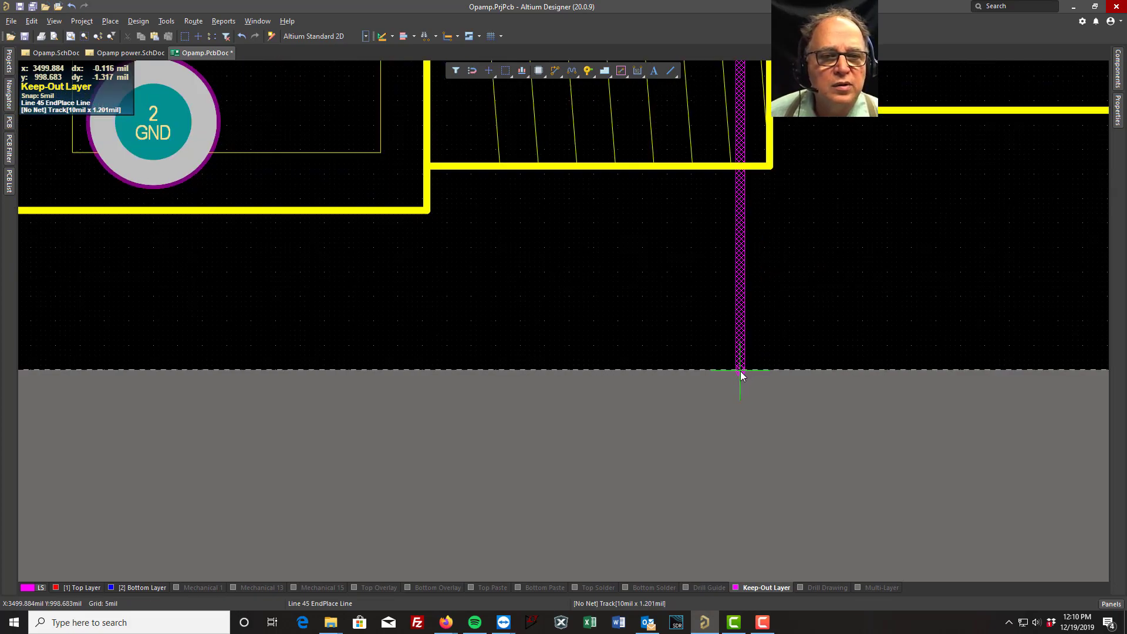
{"action": "scroll", "coordinate": [740, 380], "scroll_direction": "down", "scroll_amount": 3, "text": "ctrl"}
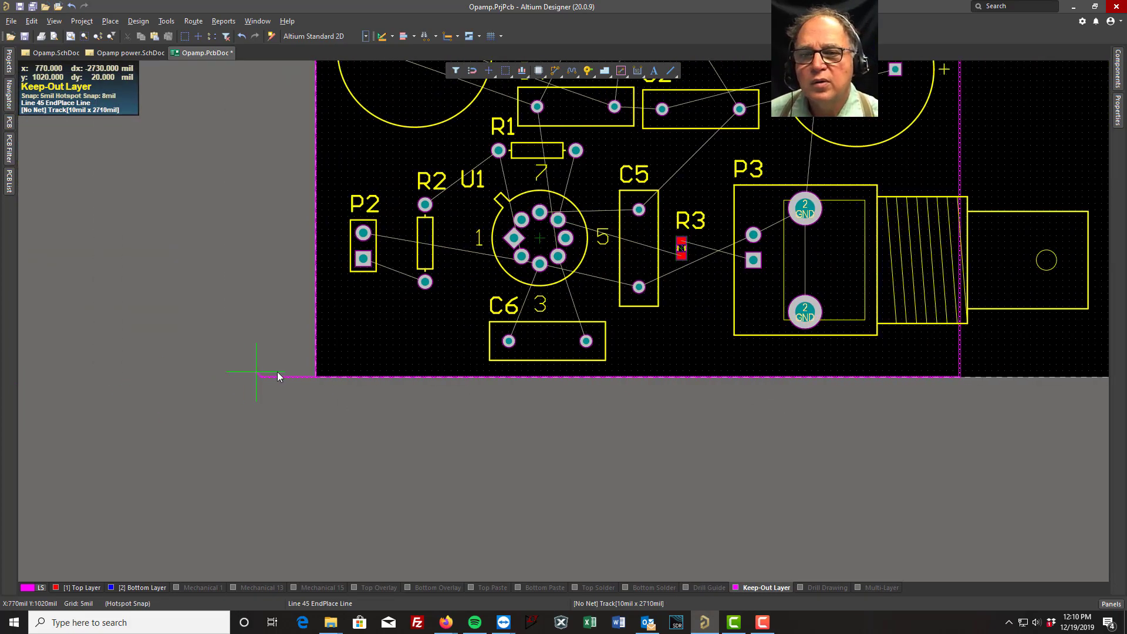
{"action": "scroll", "coordinate": [315, 377], "scroll_direction": "up", "scroll_amount": 5, "text": "ctrl"}
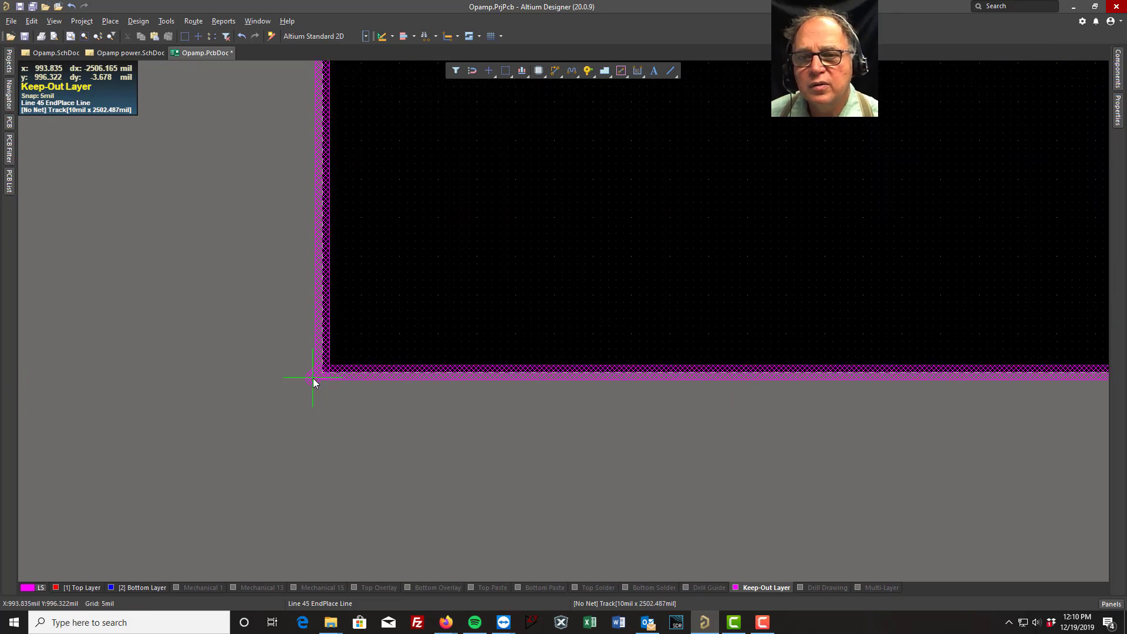
{"action": "left_click", "coordinate": [324, 371]}
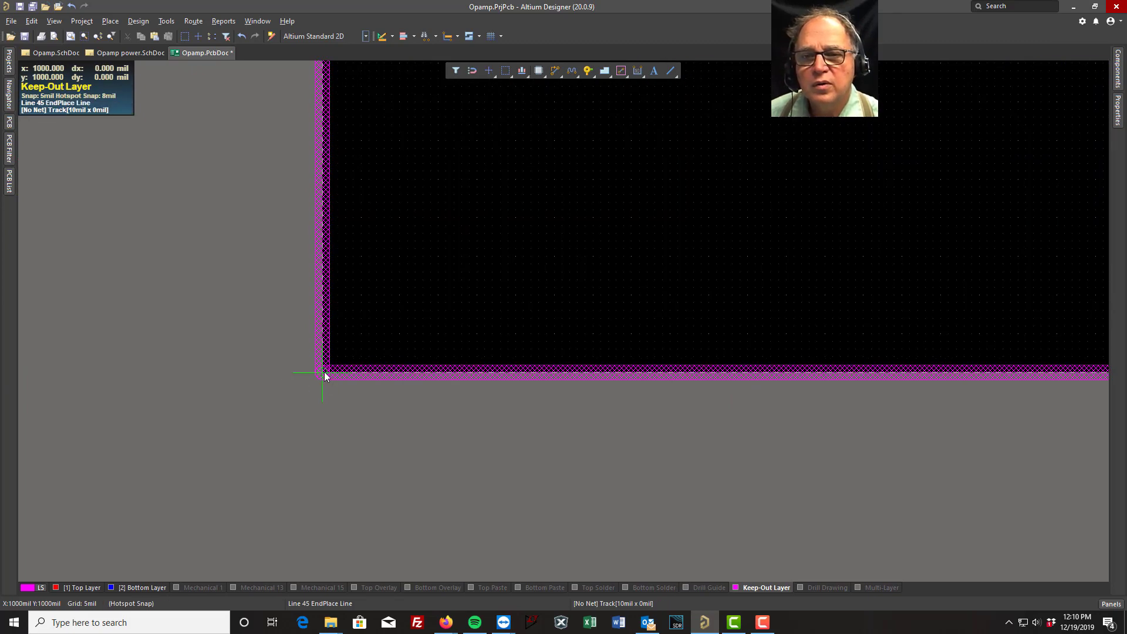
{"action": "right_click", "coordinate": [238, 430]}
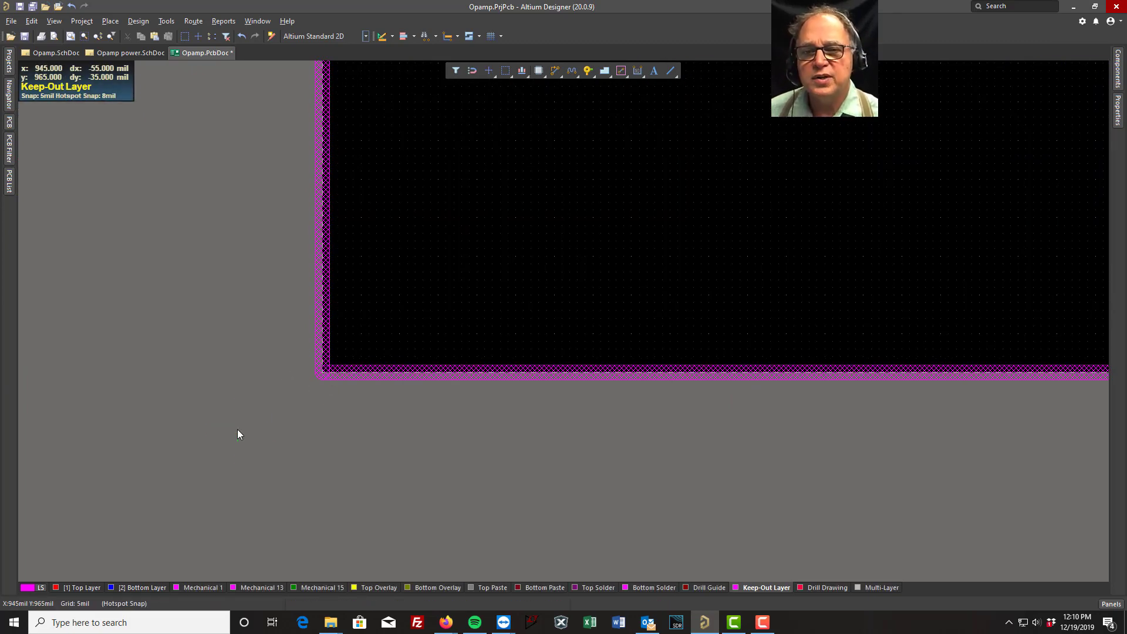
{"action": "scroll", "coordinate": [420, 259], "scroll_direction": "down", "scroll_amount": 5, "text": "ctrl"}
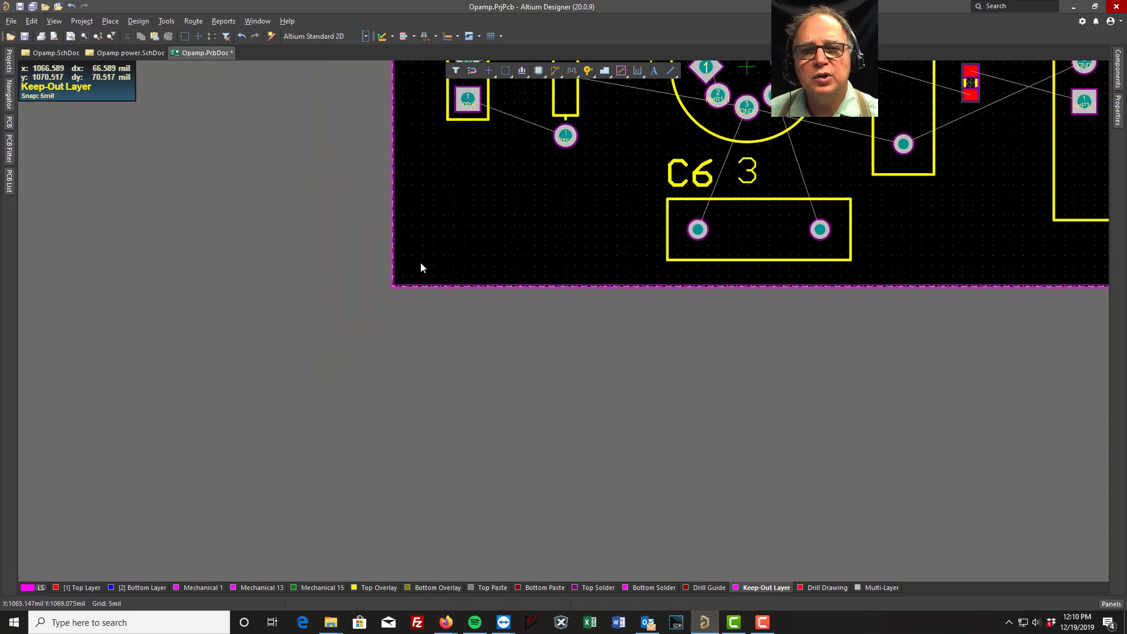
{"action": "right_click_drag", "start_coordinate": [235, 221], "coordinate": [34, 480]}
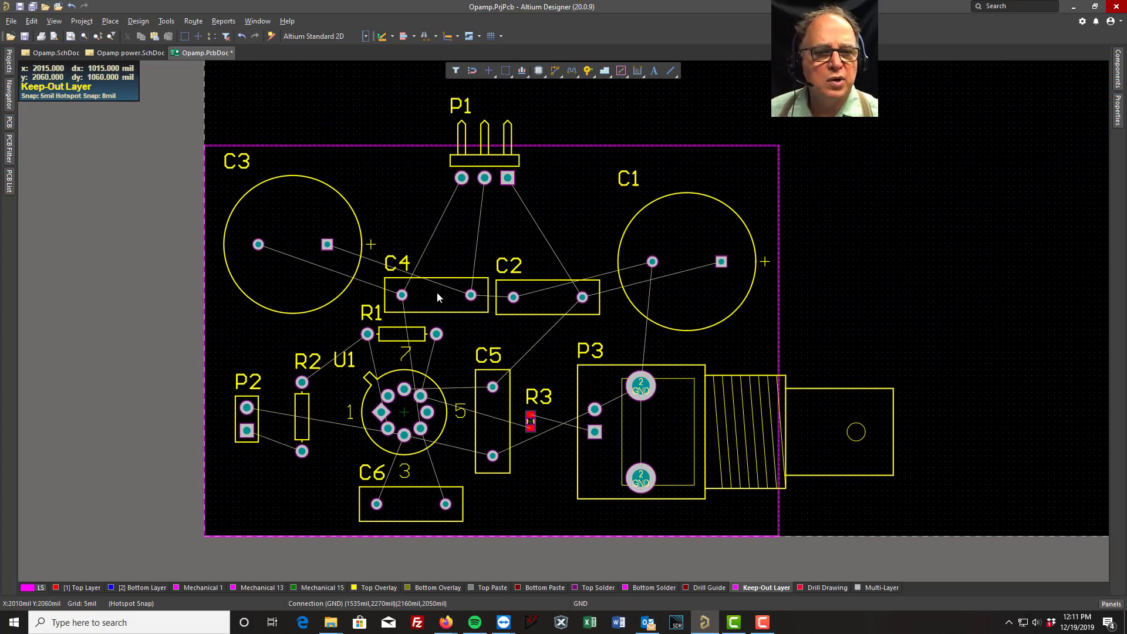
{"action": "key", "text": "shift+h"}
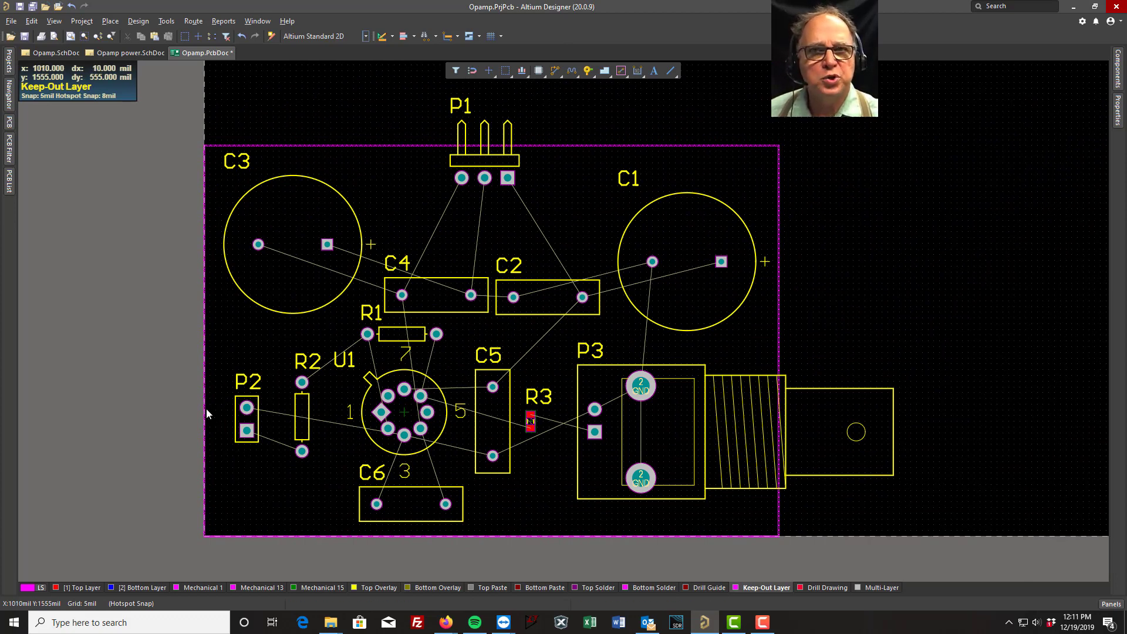
{"action": "left_click", "coordinate": [204, 391]}
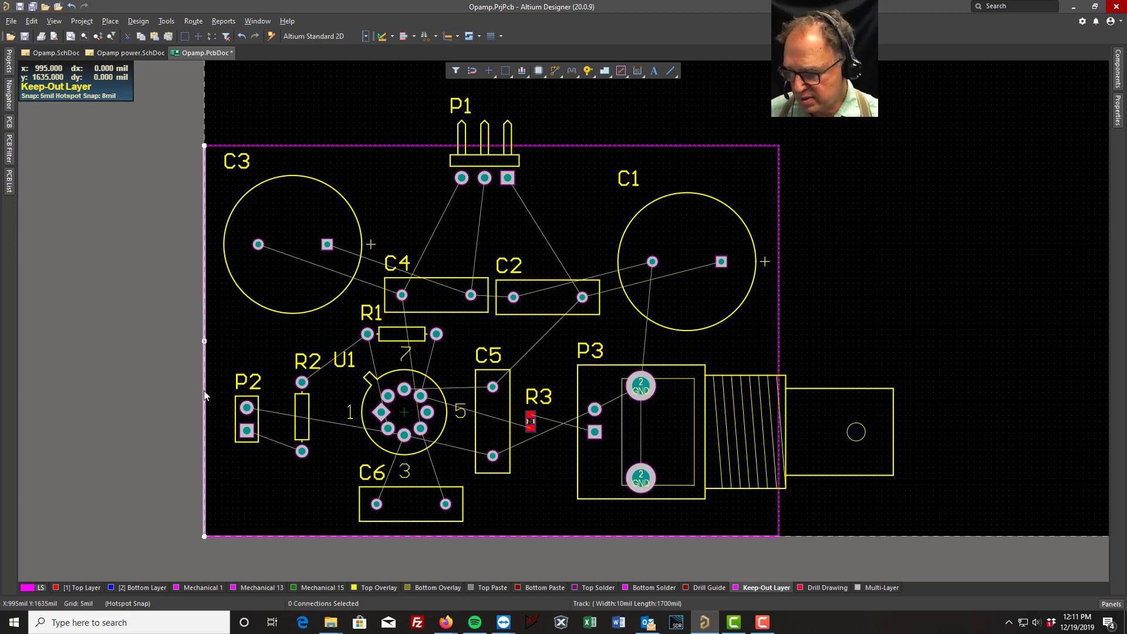
{"action": "left_click", "coordinate": [403, 145]}
{"action": "left_click", "coordinate": [843, 209]}
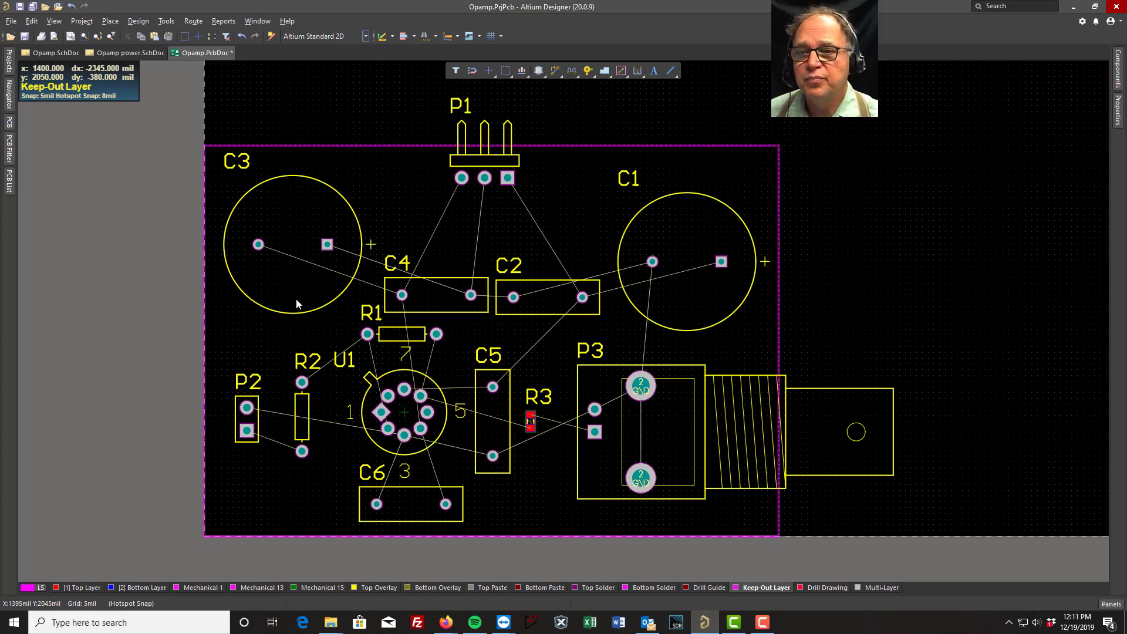
Step: Select all four connected keepout tracks and define the board shape from them, leaving nothing selected
{"action": "left_click", "coordinate": [205, 343]}
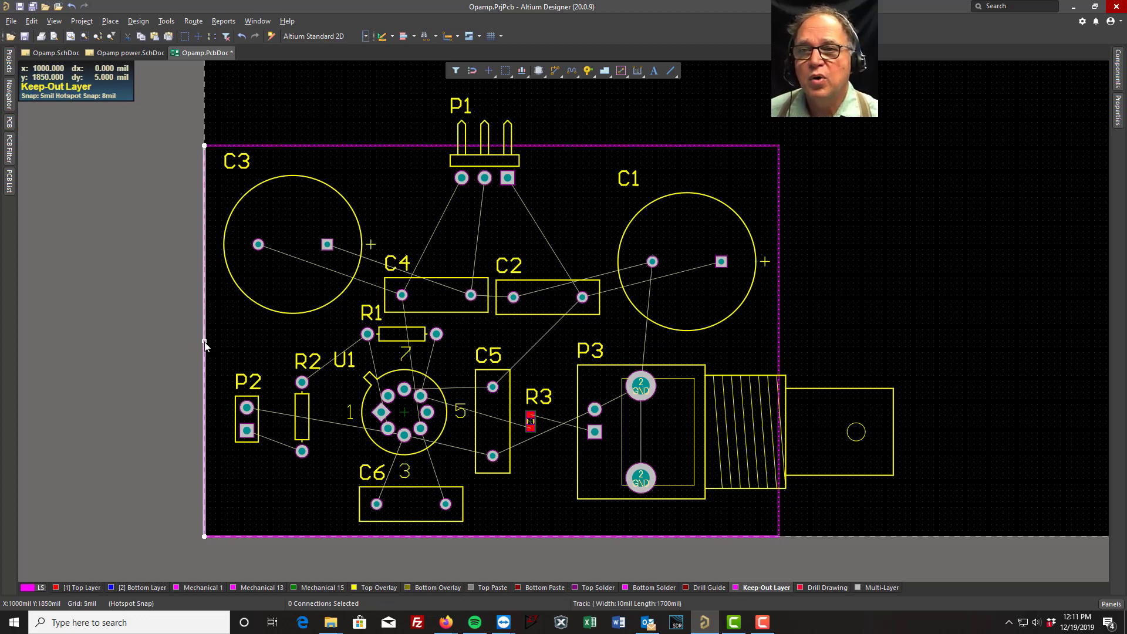
{"action": "key", "text": "Tab"}
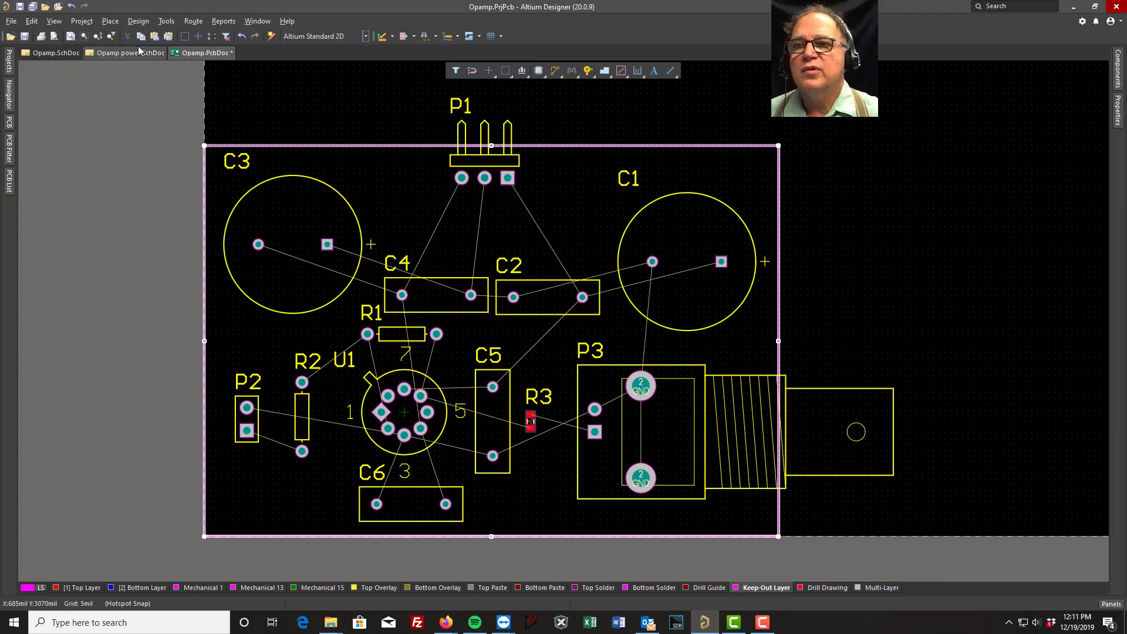
{"action": "left_click", "coordinate": [140, 22]}
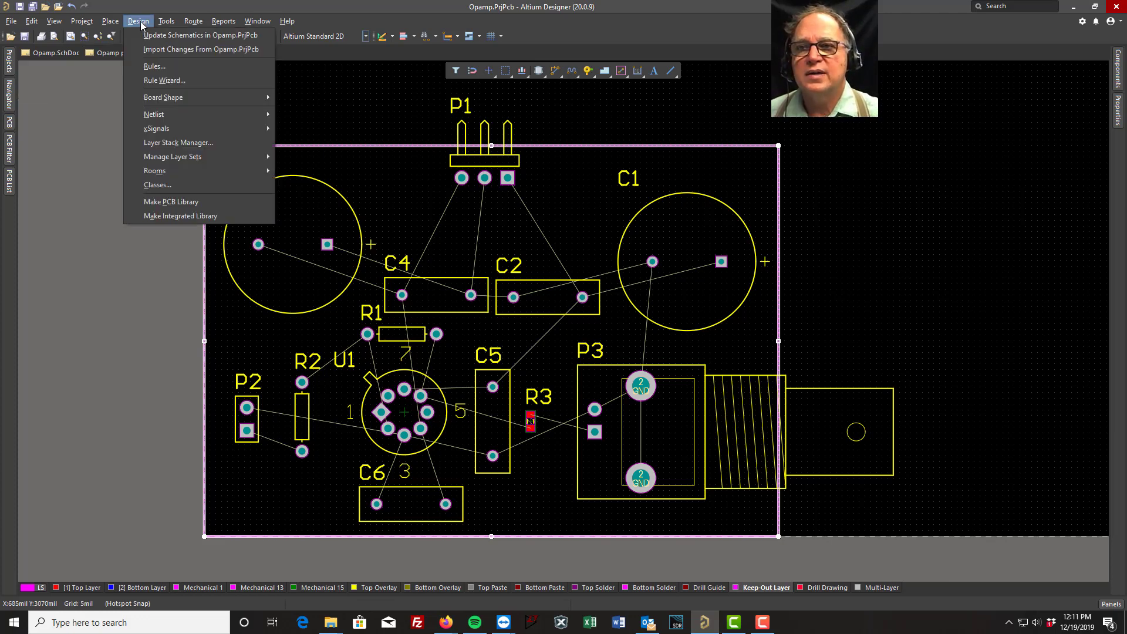
{"action": "mouse_move", "coordinate": [206, 99]}
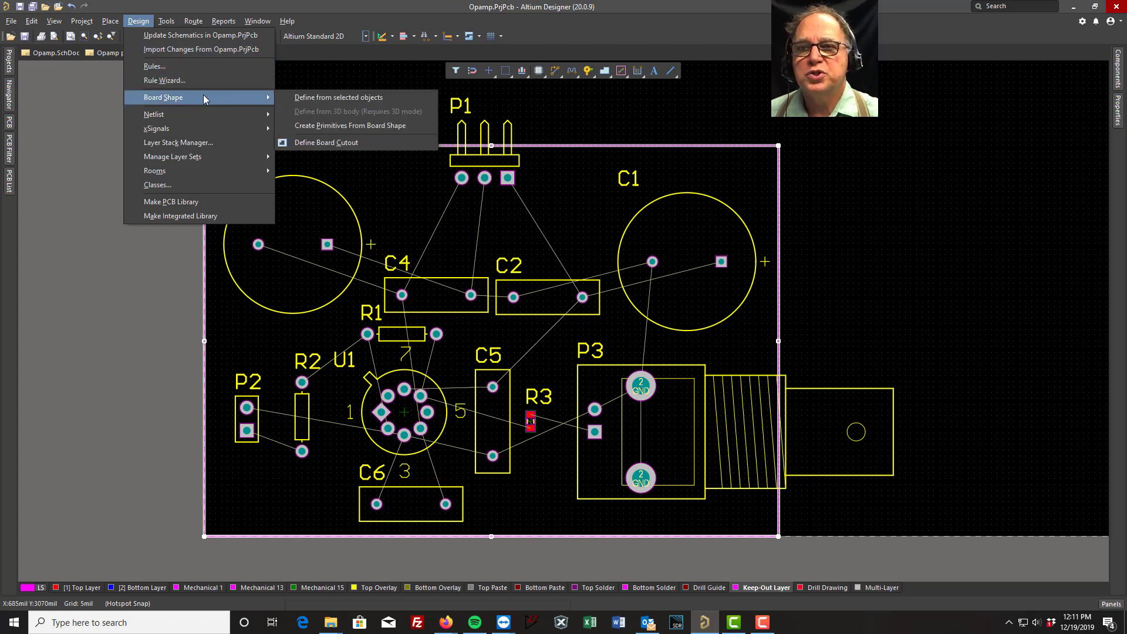
{"action": "left_click", "coordinate": [316, 98]}
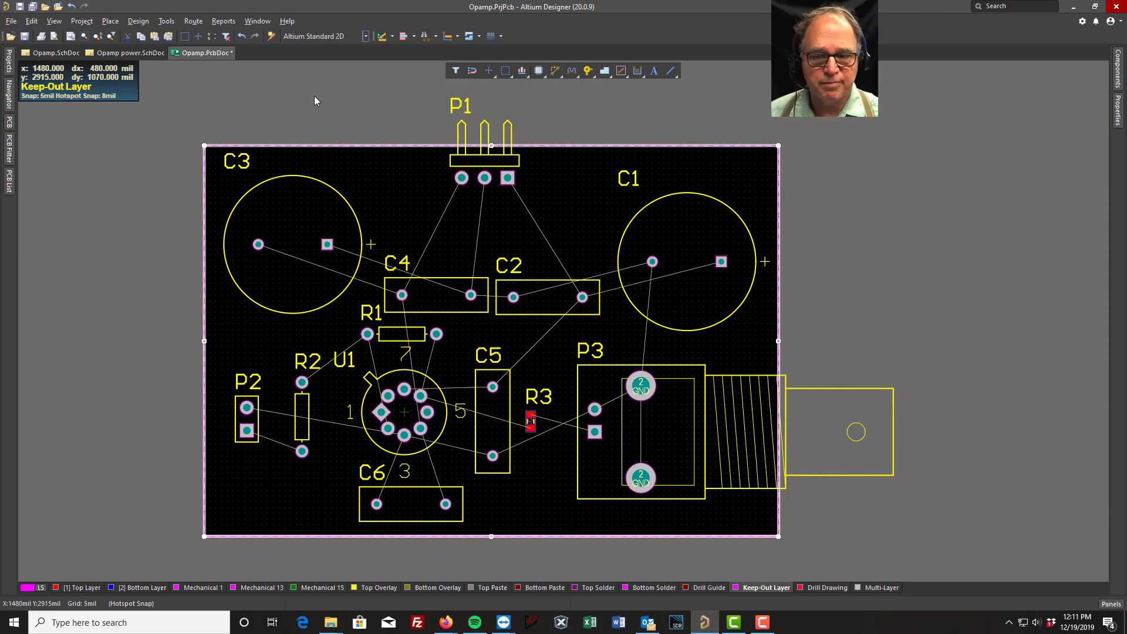
{"action": "left_click", "coordinate": [176, 154]}
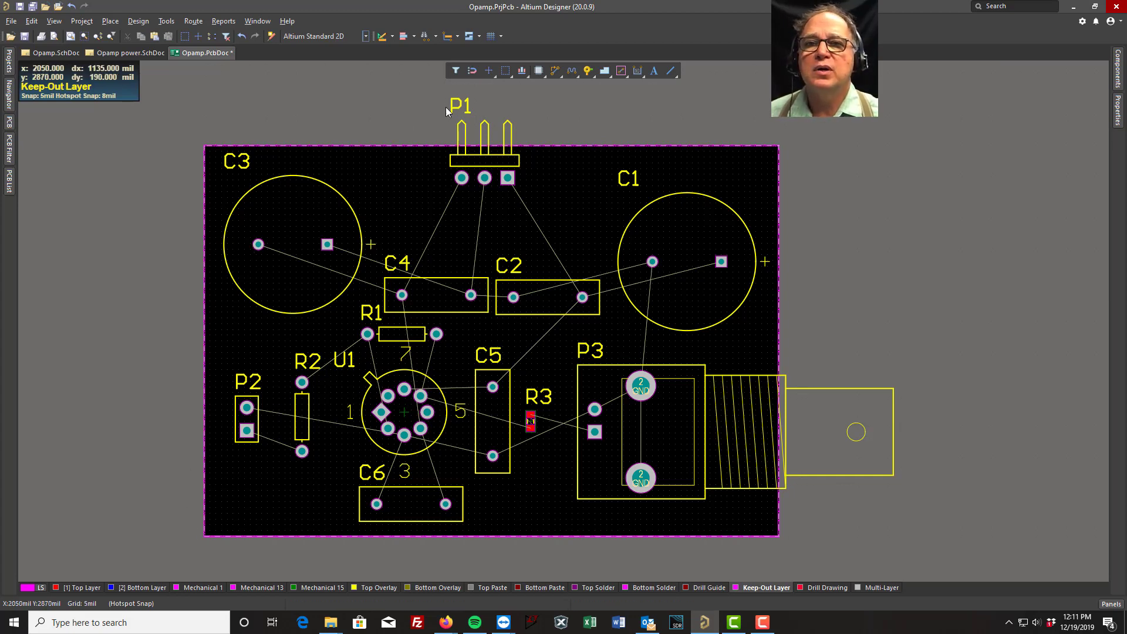
Step: Set the PCB's relative origin at the lower-left corner of the keepout rectangle
{"action": "left_click", "coordinate": [382, 36]}
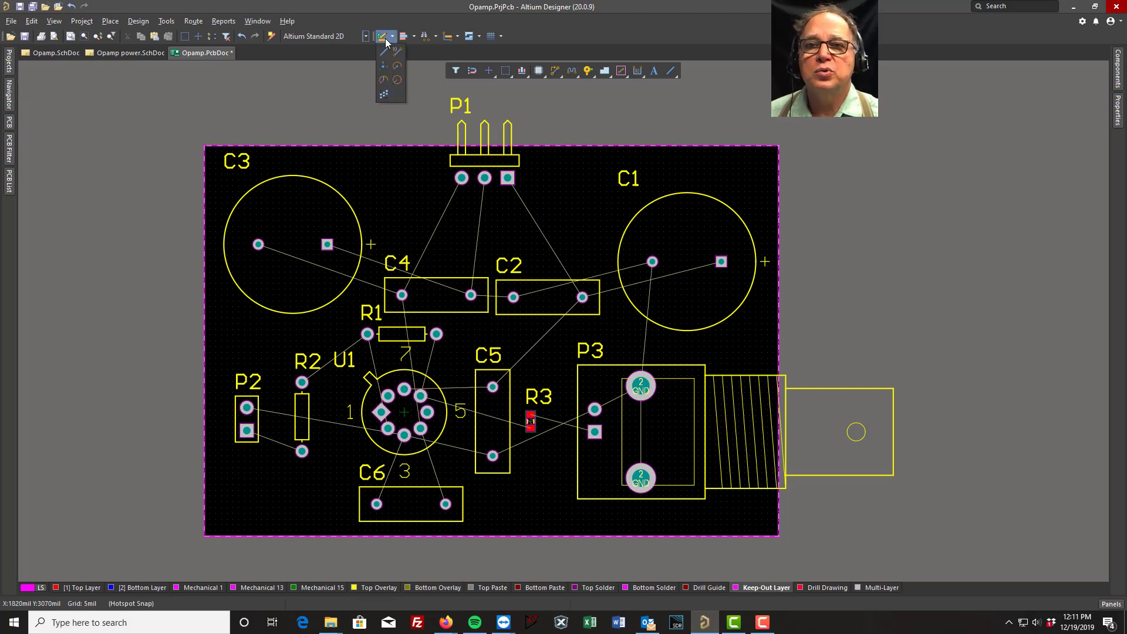
{"action": "left_click", "coordinate": [384, 70]}
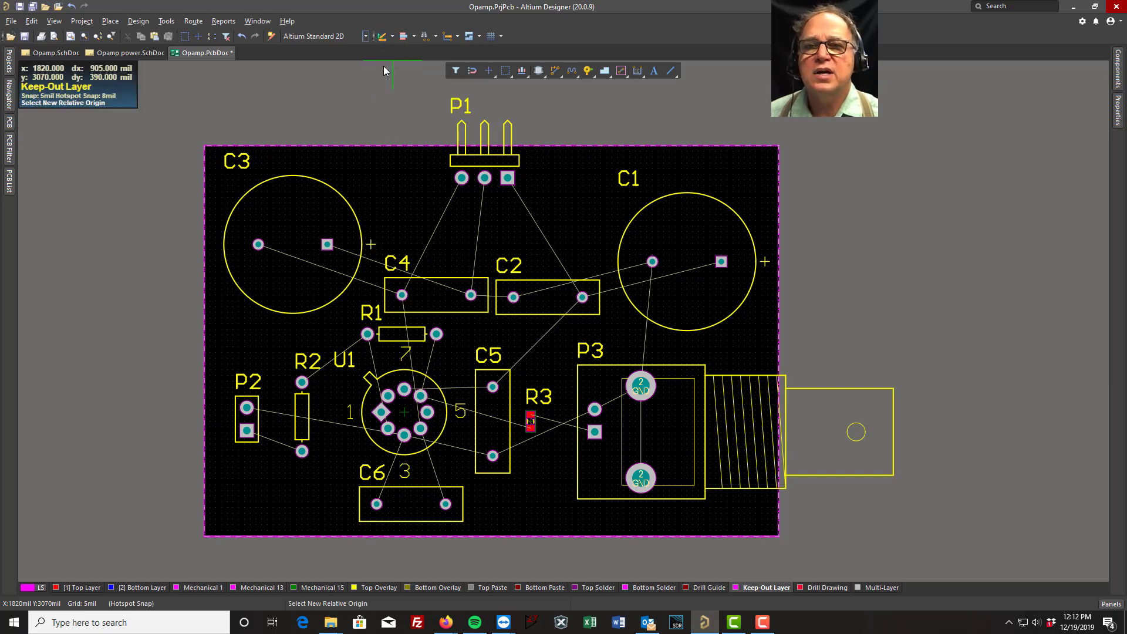
{"action": "scroll", "coordinate": [205, 430], "scroll_direction": "down", "scroll_amount": 3}
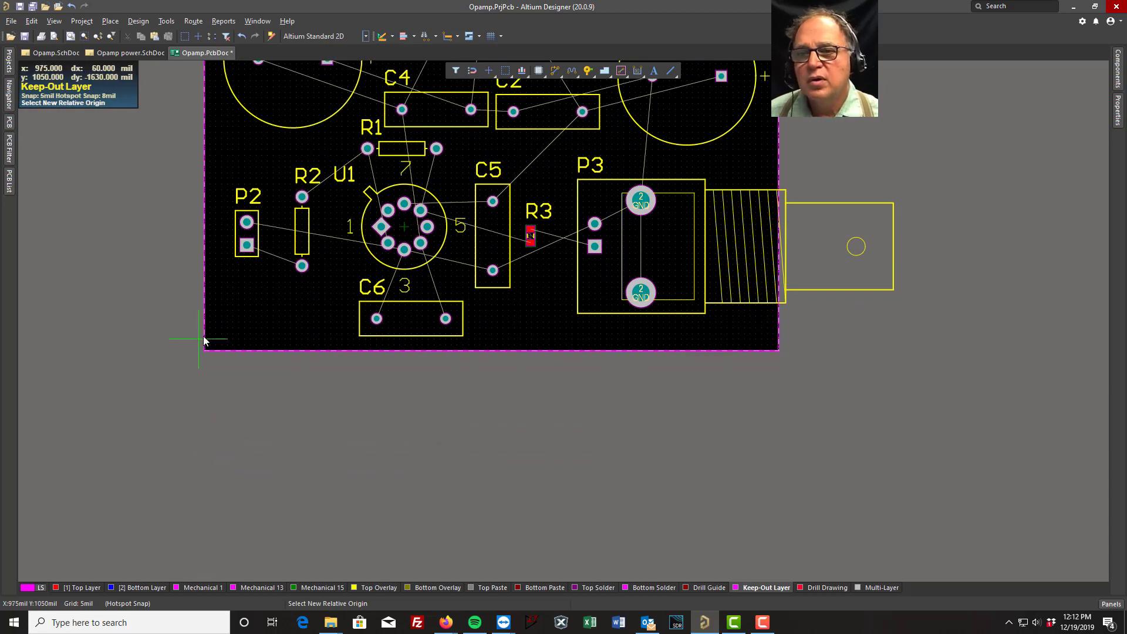
{"action": "scroll", "coordinate": [204, 339], "scroll_direction": "up", "scroll_amount": 5, "text": "ctrl"}
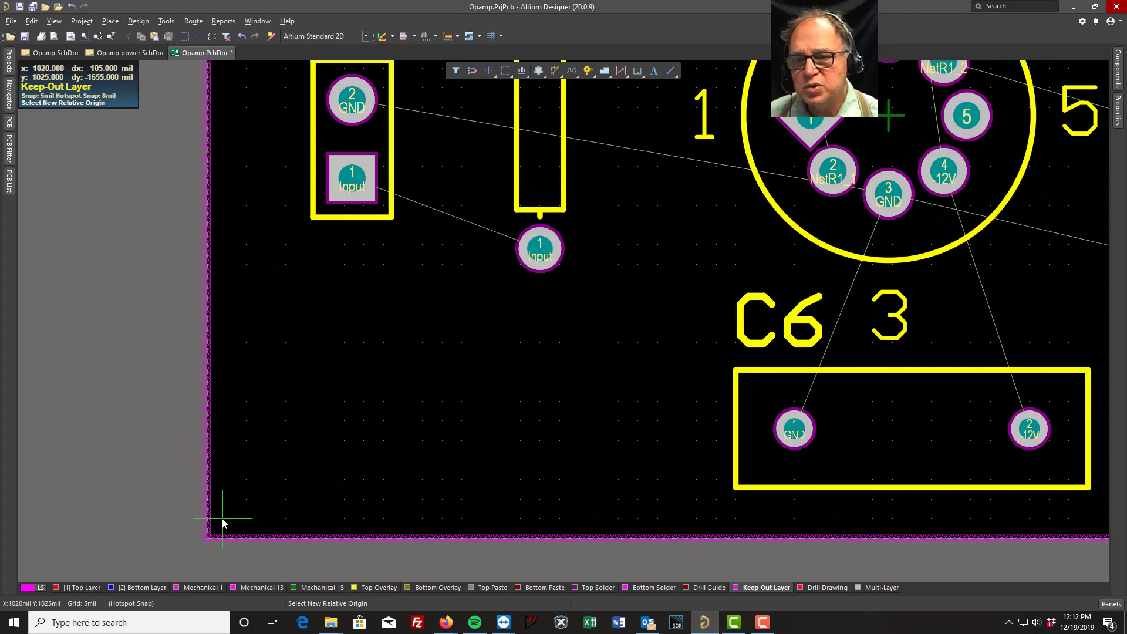
{"action": "left_click", "coordinate": [208, 539]}
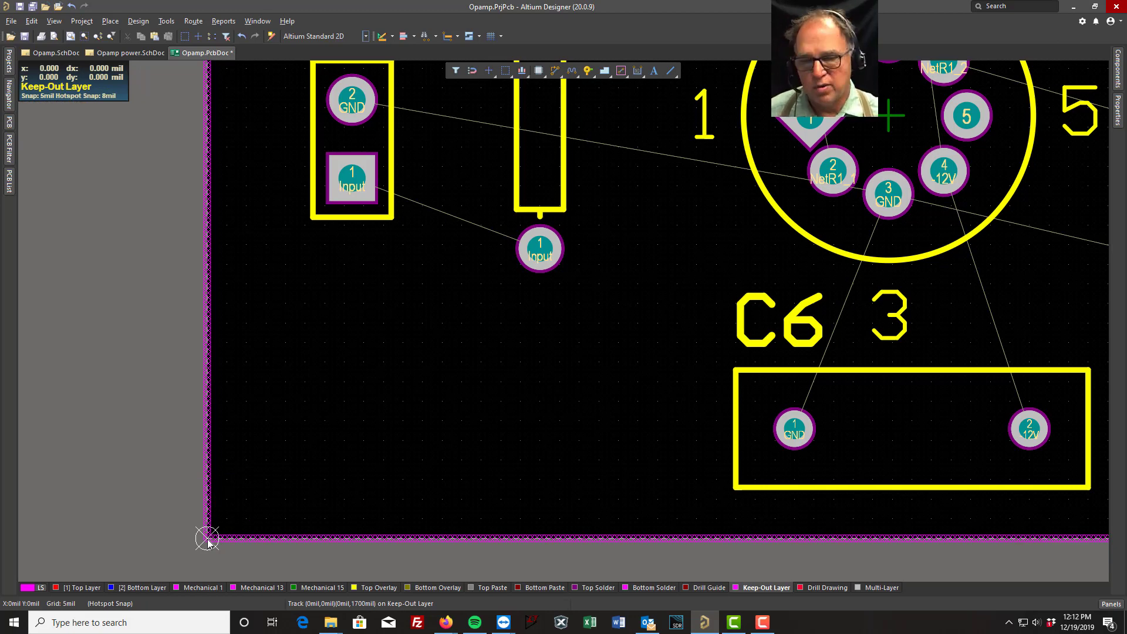
Step: Check the coordinates of the board outline's upper-right corner relative to the origin
{"action": "right_click_drag", "start_coordinate": [814, 203], "coordinate": [331, 623]}
{"action": "right_click_drag", "start_coordinate": [836, 354], "coordinate": [191, 575]}
{"action": "right_click_drag", "start_coordinate": [742, 214], "coordinate": [340, 490]}
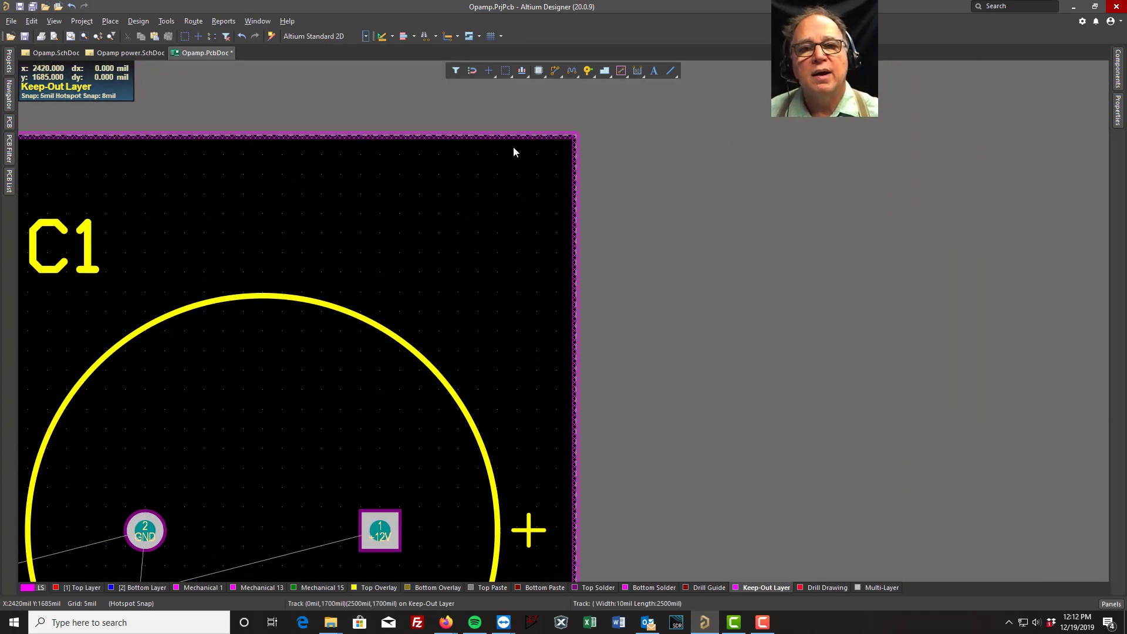
{"action": "left_click_drag", "start_coordinate": [513, 147], "coordinate": [501, 229]}
{"action": "right_click_drag", "start_coordinate": [505, 207], "coordinate": [441, 286]}
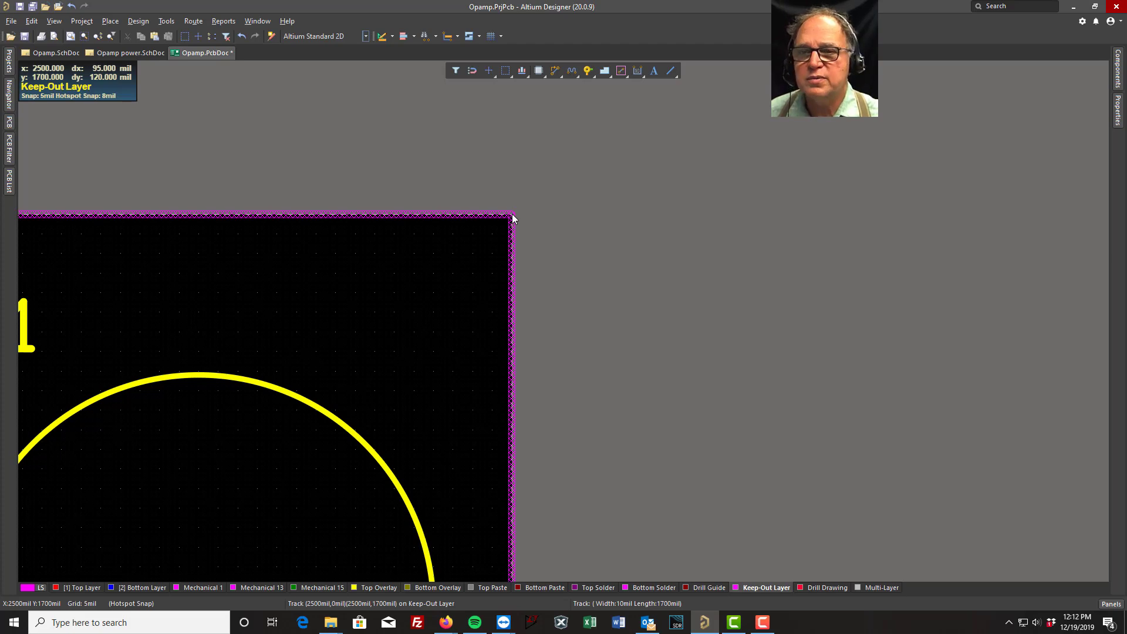
{"action": "scroll", "coordinate": [287, 333], "scroll_direction": "down", "scroll_amount": 4, "text": "ctrl"}
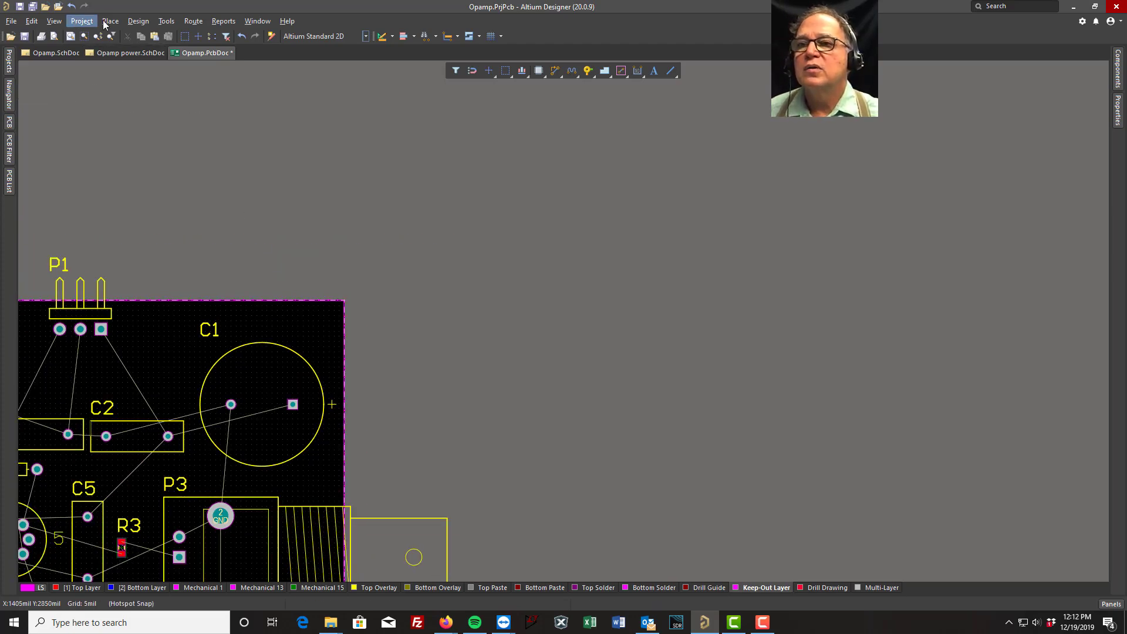
Step: Fit the whole board in the view and save the PCB document
{"action": "left_click", "coordinate": [54, 21]}
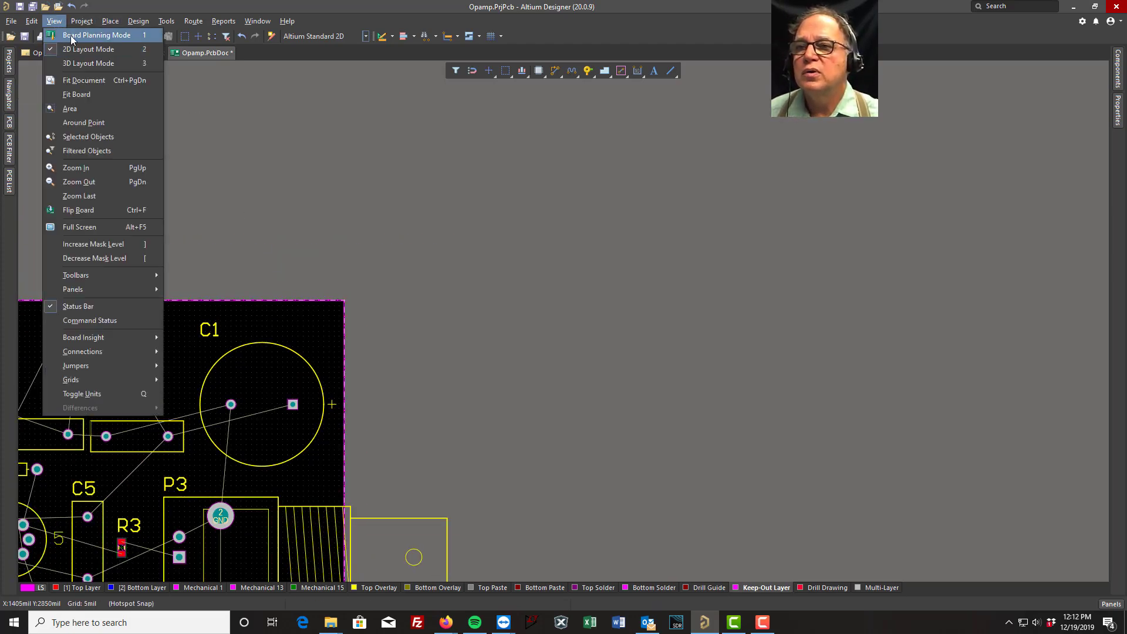
{"action": "left_click", "coordinate": [76, 96]}
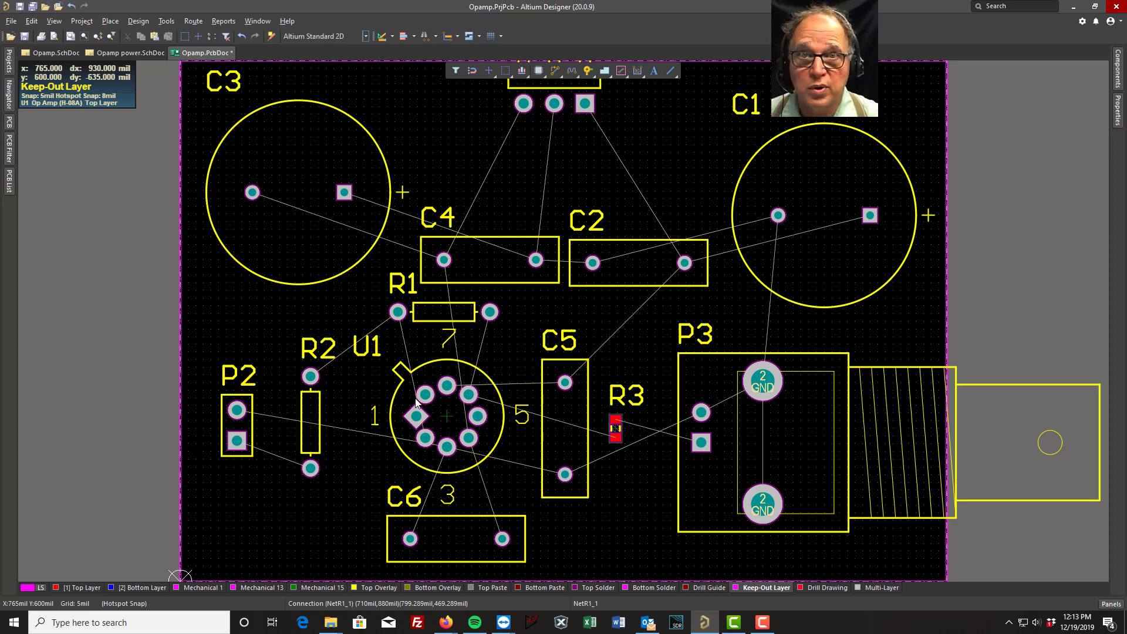
{"action": "left_click", "coordinate": [21, 7]}
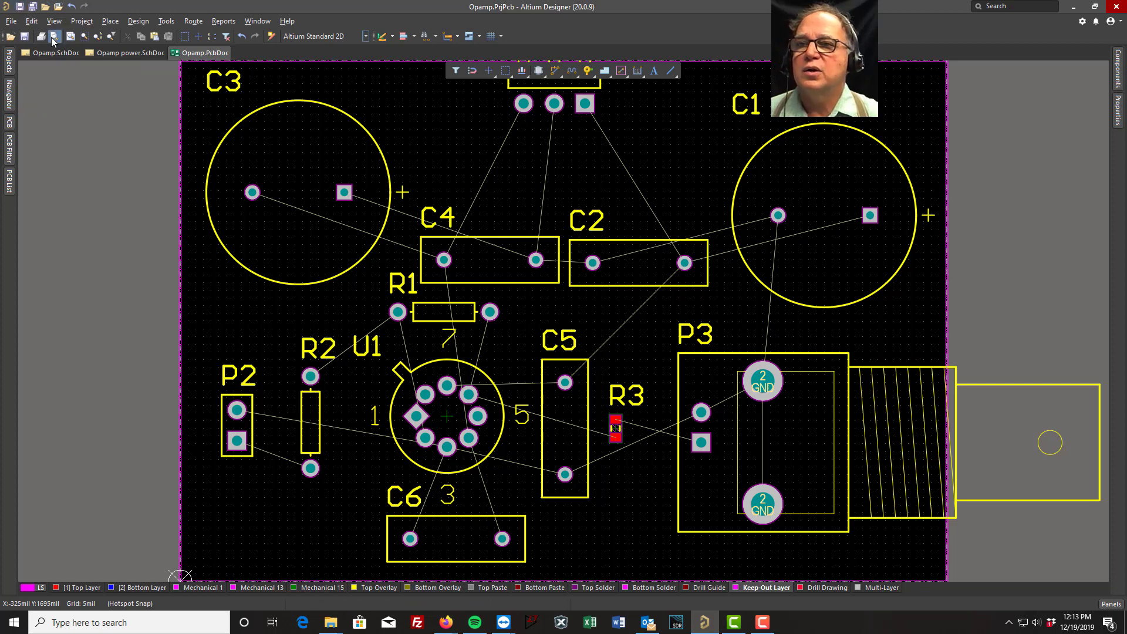
Step: Switch to the Opamp.SchDoc schematic and open the properties of op-amp U1
{"action": "left_click", "coordinate": [52, 51]}
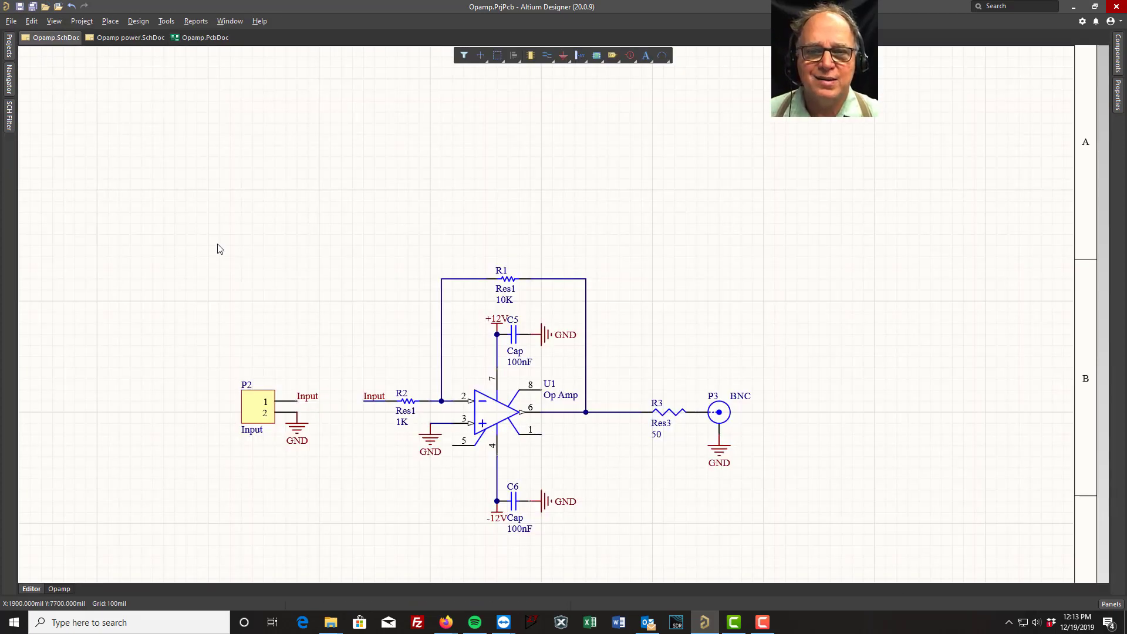
{"action": "left_click", "coordinate": [494, 413]}
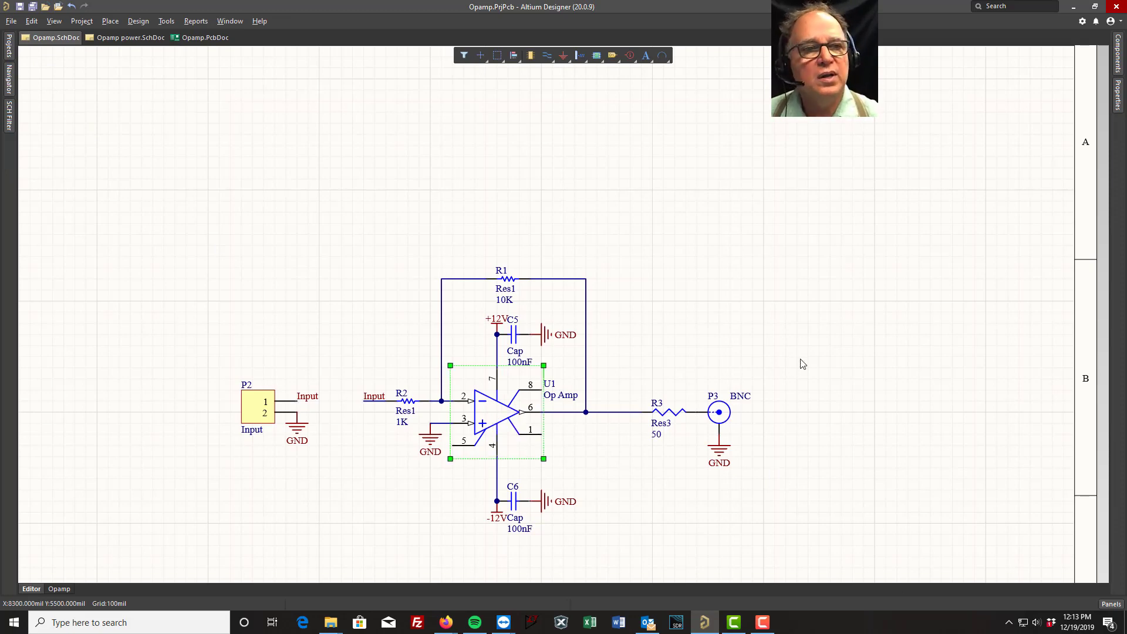
{"action": "left_click", "coordinate": [1118, 97]}
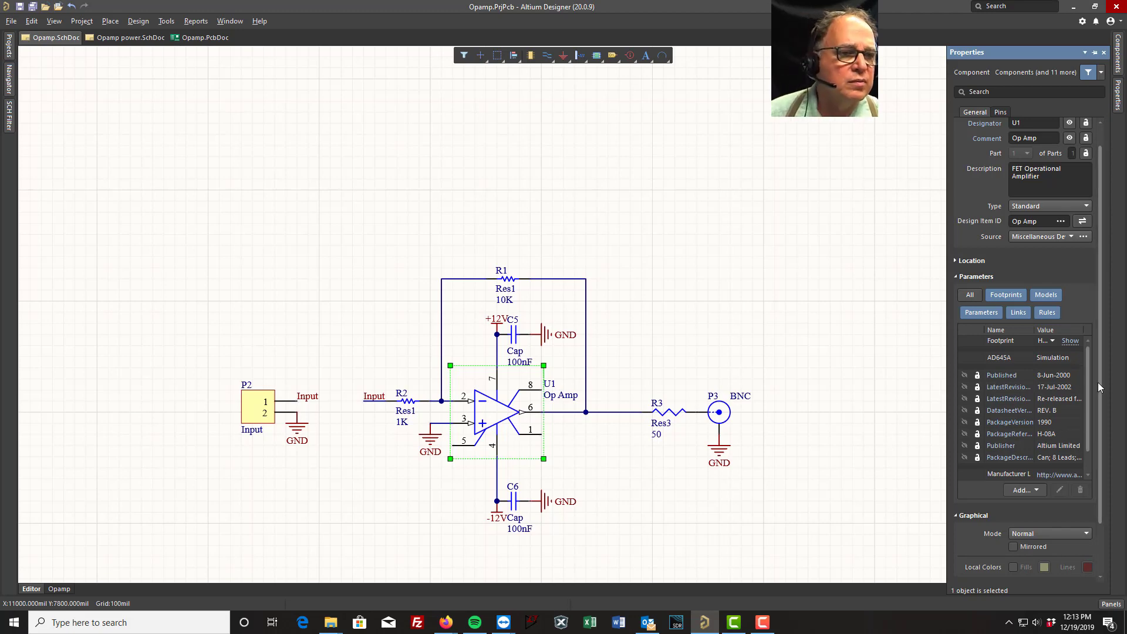
Step: Look through U1's parameters and models, and select its Footprint entry
{"action": "scroll", "coordinate": [1101, 367], "scroll_direction": "down", "scroll_amount": 3}
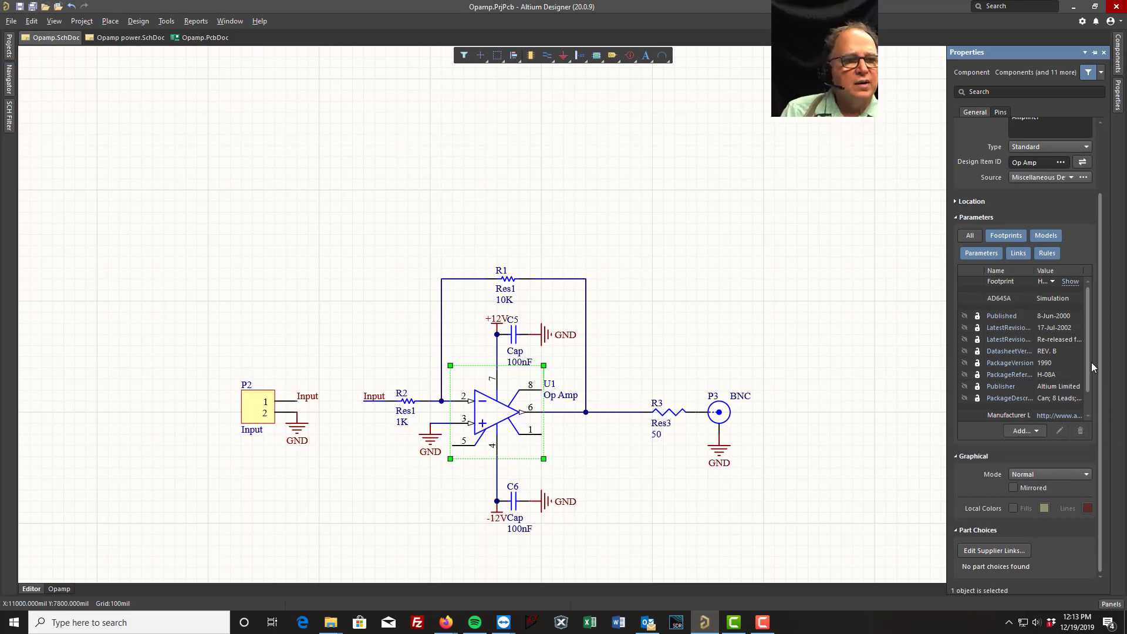
{"action": "mouse_move", "coordinate": [1089, 365]}
{"action": "left_mouse_down"}
{"action": "mouse_move", "coordinate": [1093, 403]}
{"action": "mouse_move", "coordinate": [1094, 343]}
{"action": "left_mouse_up"}
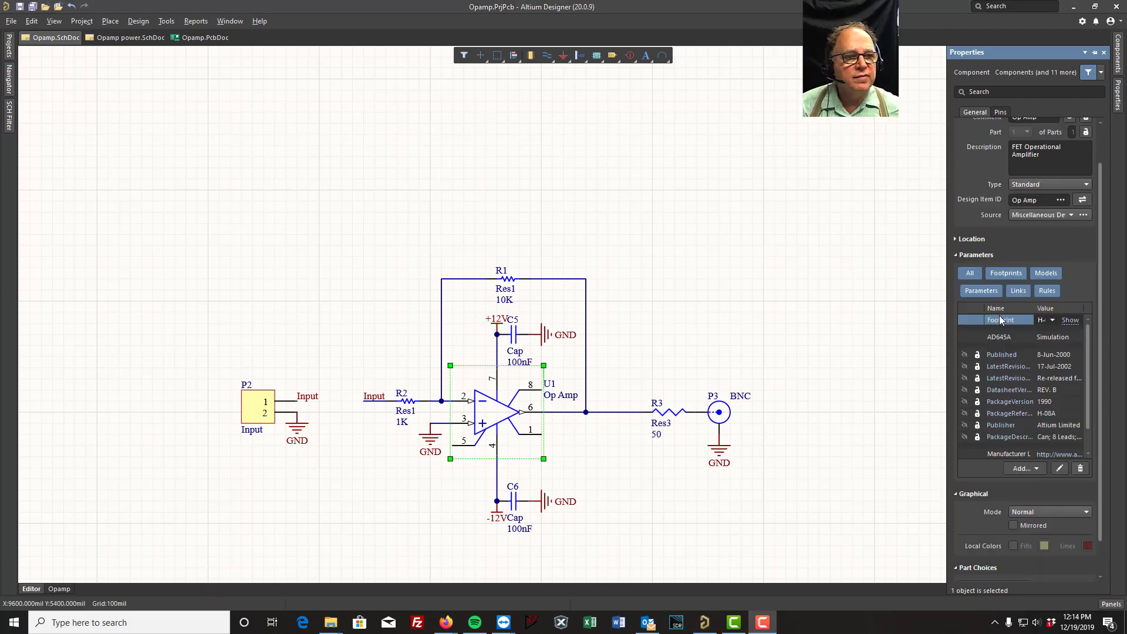
{"action": "left_click", "coordinate": [999, 355]}
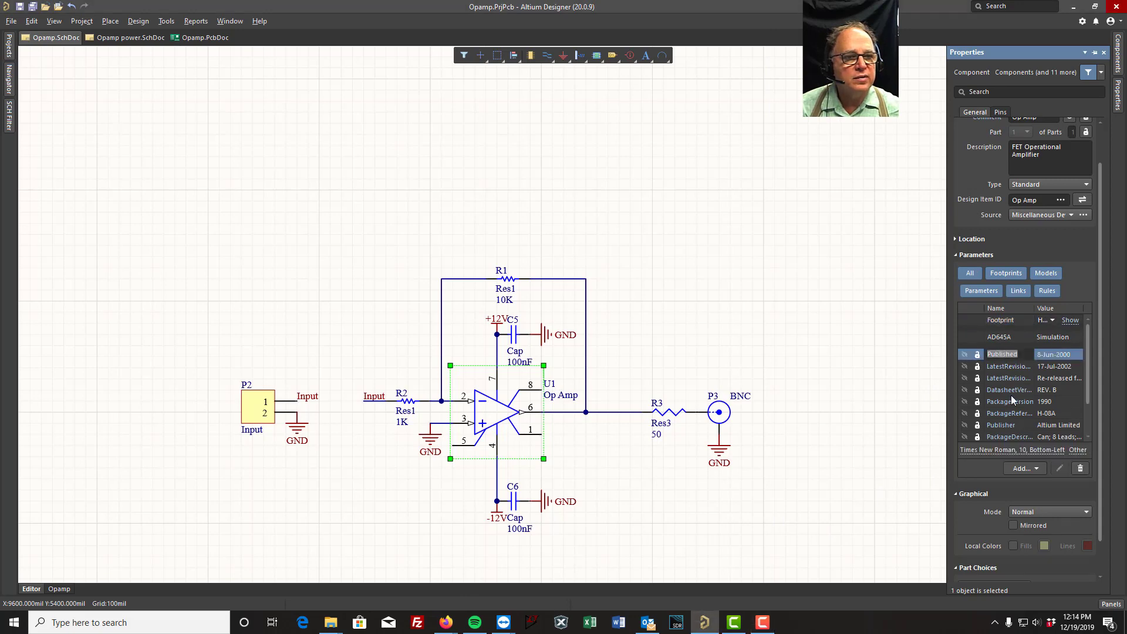
{"action": "left_click", "coordinate": [1001, 425]}
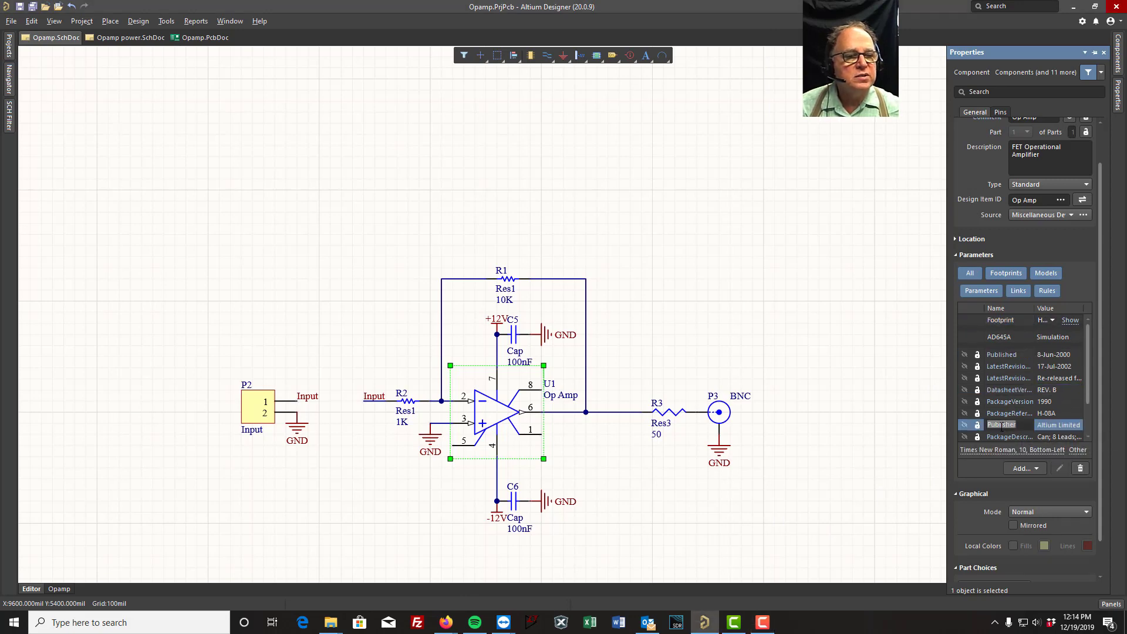
{"action": "left_click", "coordinate": [1010, 322]}
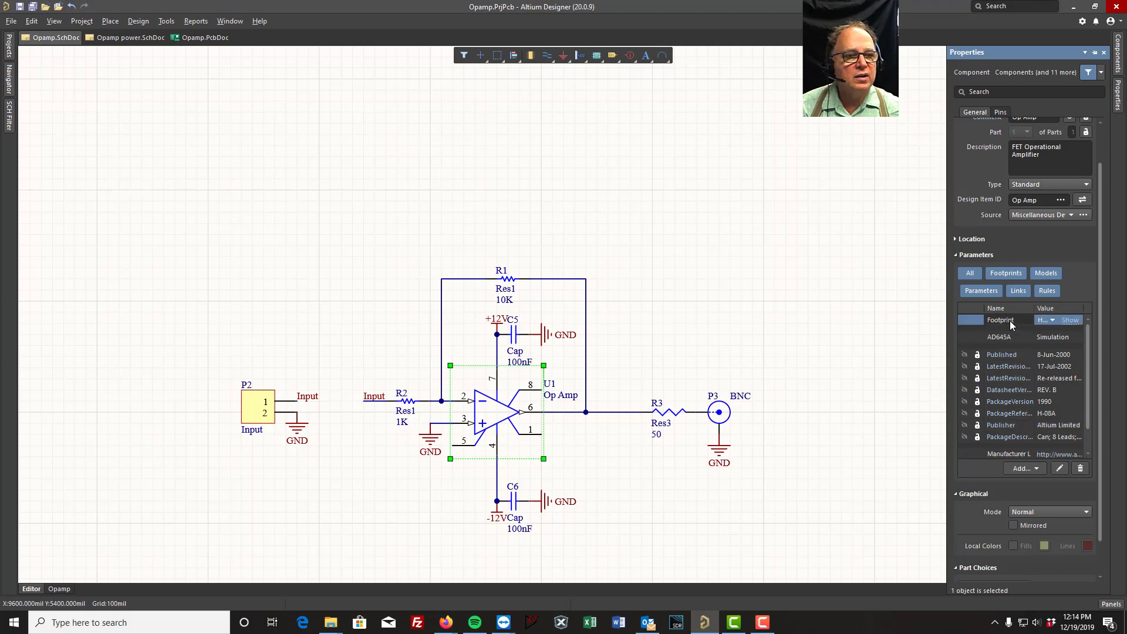
Step: Start adding a footprint model to U1 and browse the footprints of Miscellaneous Devices.IntLib
{"action": "left_click", "coordinate": [1017, 468]}
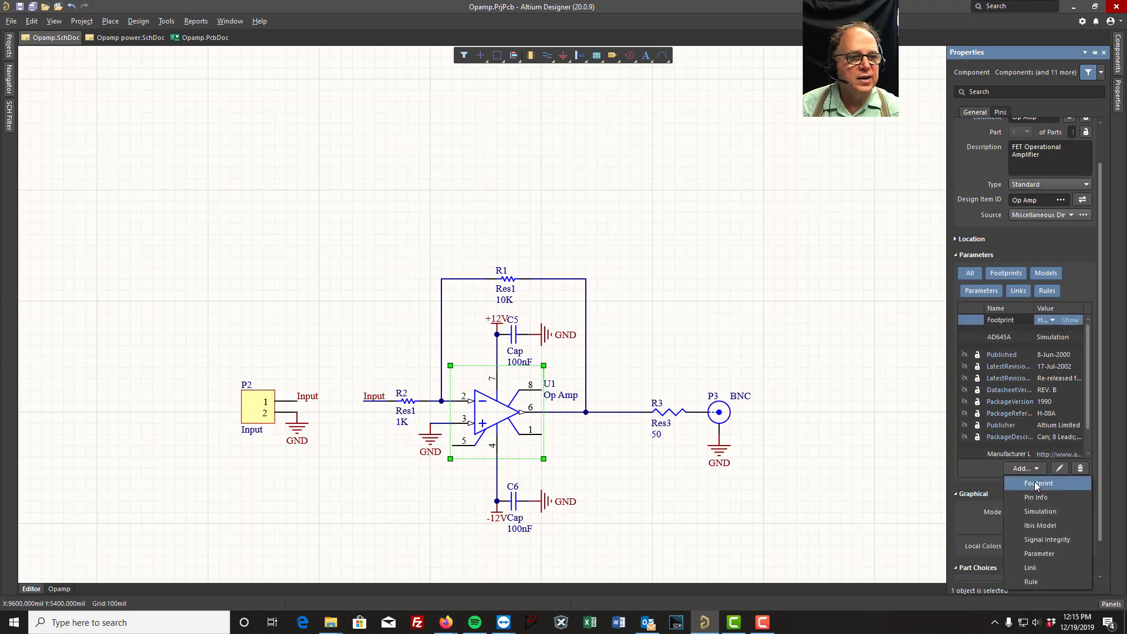
{"action": "left_click", "coordinate": [1034, 482]}
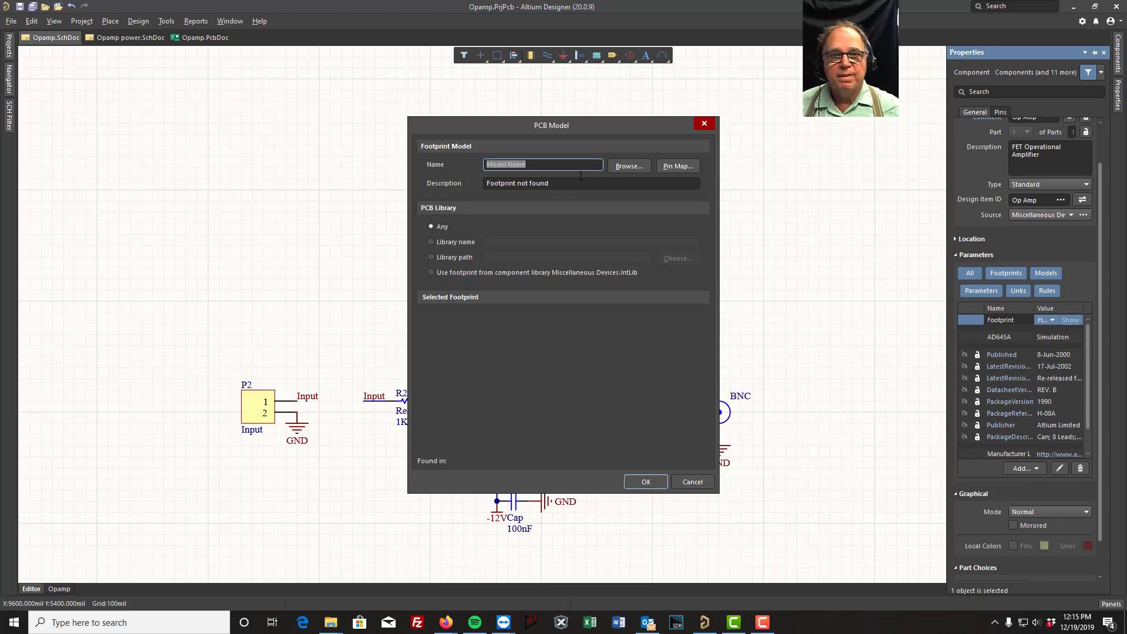
{"action": "left_click", "coordinate": [629, 166]}
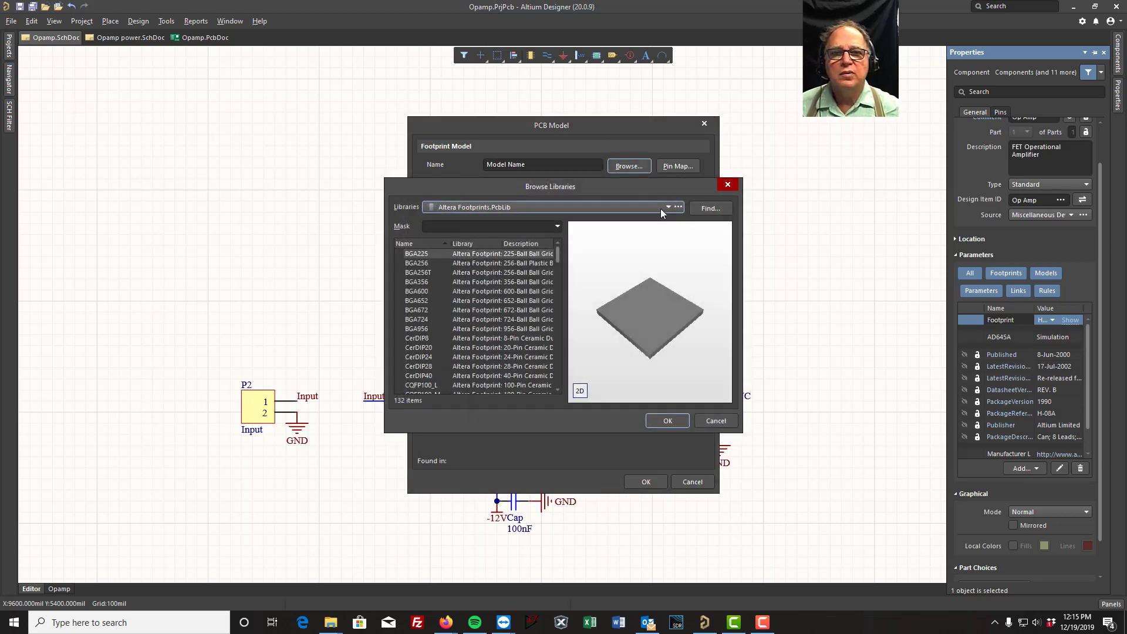
{"action": "left_click", "coordinate": [667, 208]}
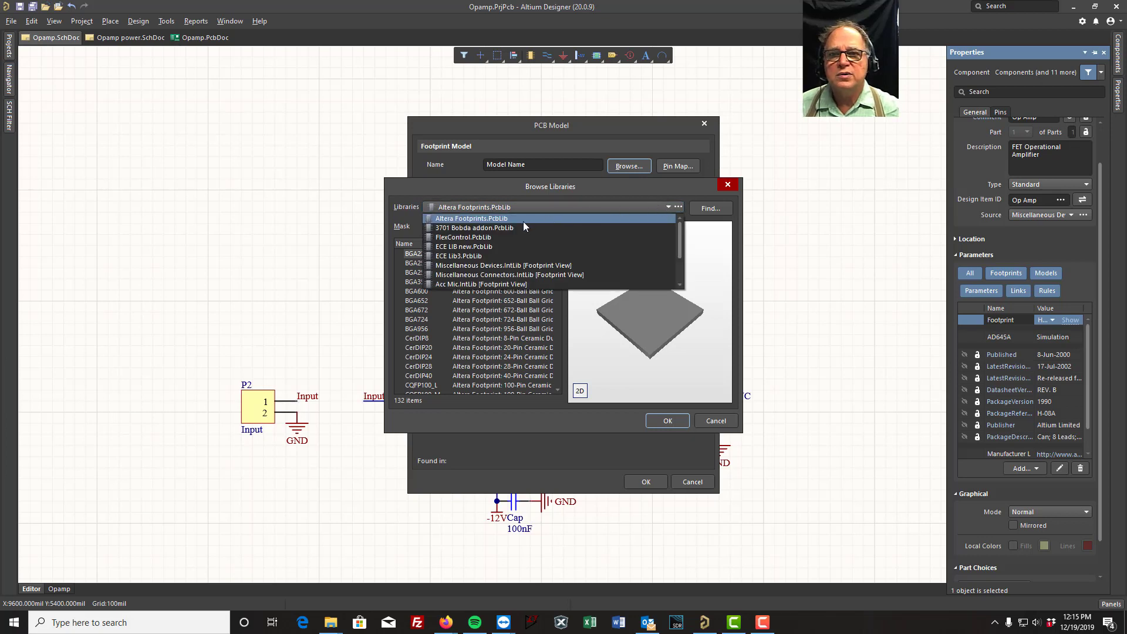
{"action": "left_click", "coordinate": [516, 265]}
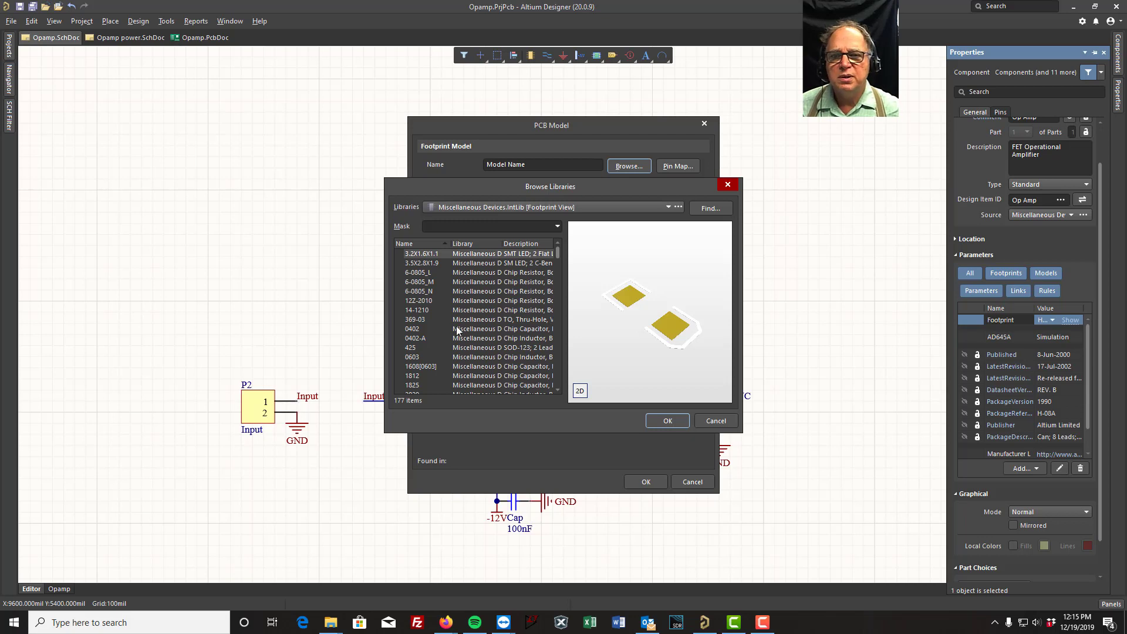
Step: Assign the DIP-8 footprint from the library to U1 and widen the Value column of its parameter list
{"action": "scroll", "coordinate": [421, 330], "scroll_direction": "down", "scroll_amount": 10}
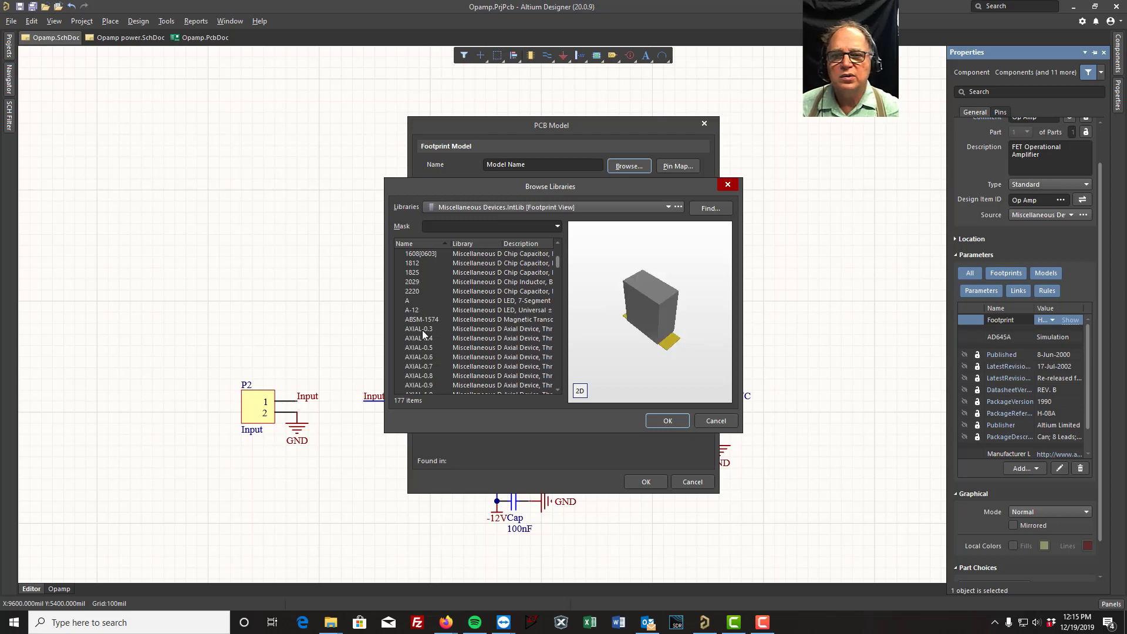
{"action": "left_click", "coordinate": [427, 302]}
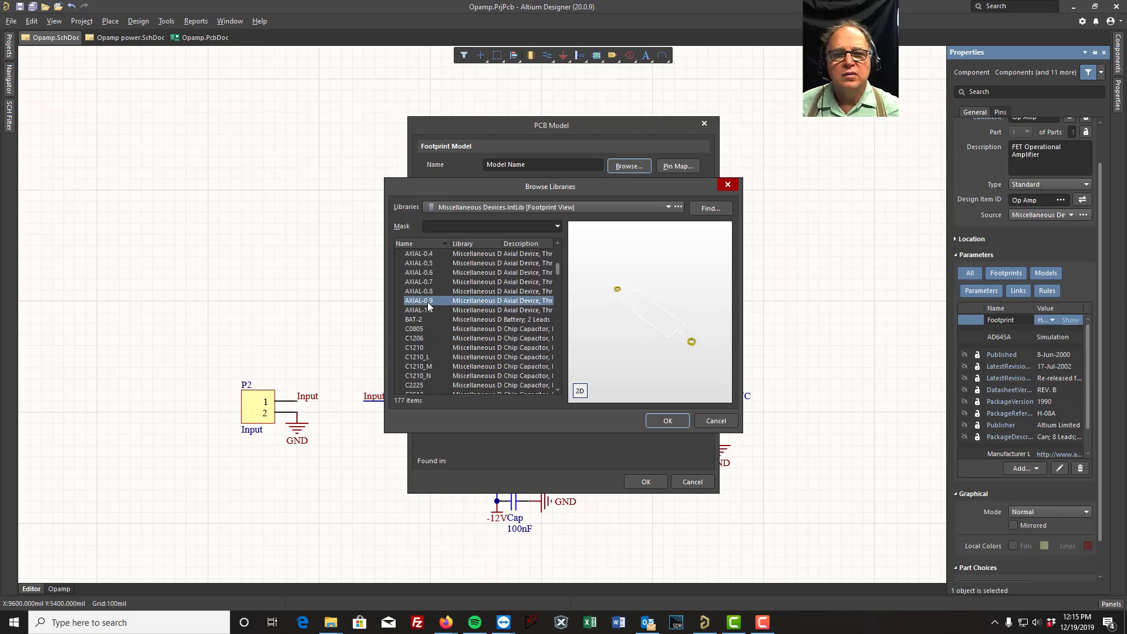
{"action": "left_click", "coordinate": [413, 329]}
{"action": "scroll", "coordinate": [467, 338], "scroll_direction": "down", "scroll_amount": 5}
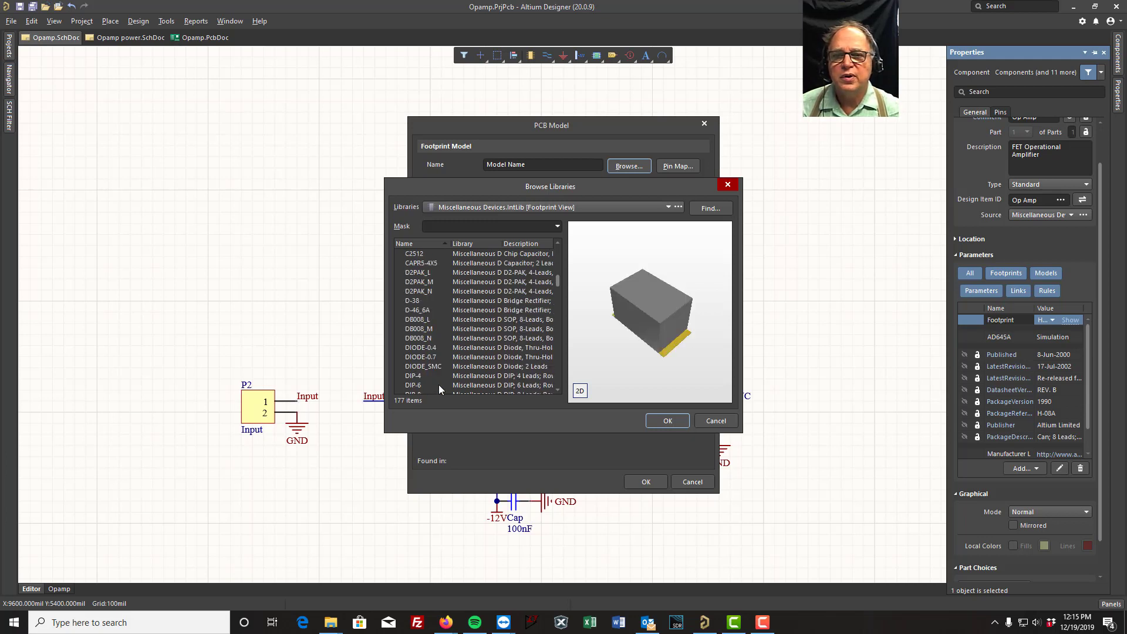
{"action": "left_click", "coordinate": [418, 319]}
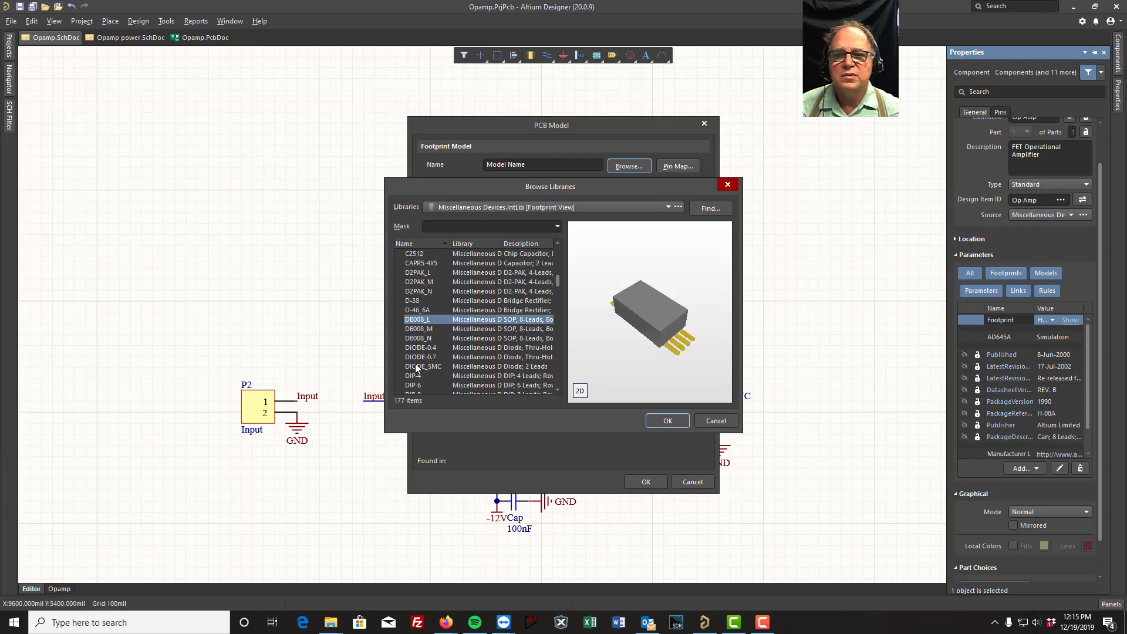
{"action": "left_click", "coordinate": [414, 358]}
{"action": "scroll", "coordinate": [501, 326], "scroll_direction": "down", "scroll_amount": 2}
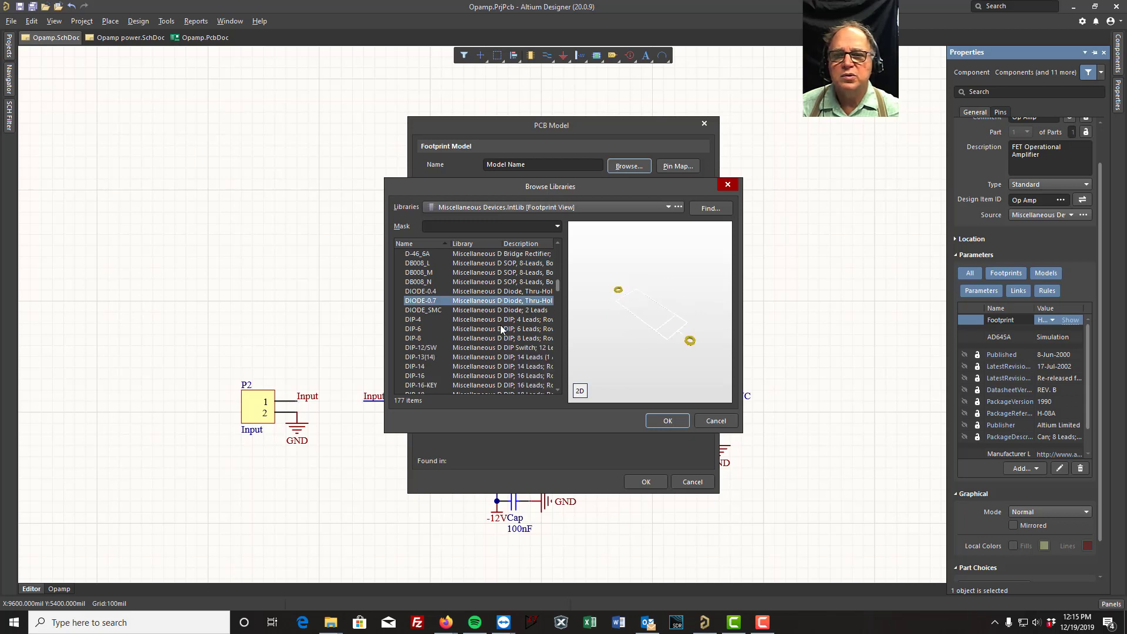
{"action": "left_click", "coordinate": [412, 338]}
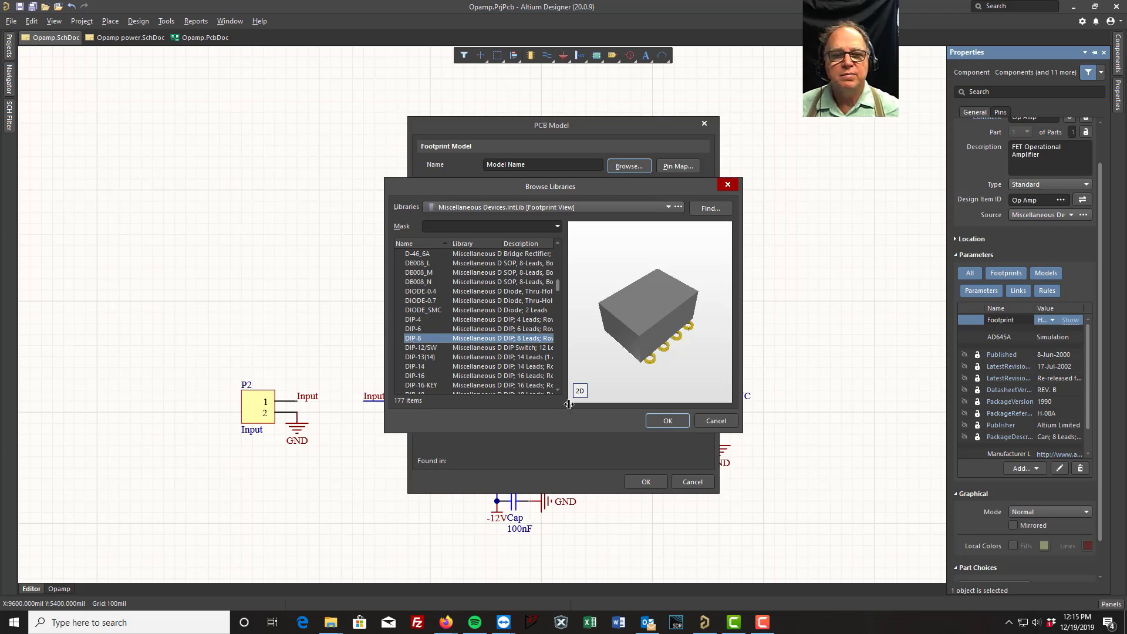
{"action": "left_click", "coordinate": [668, 421]}
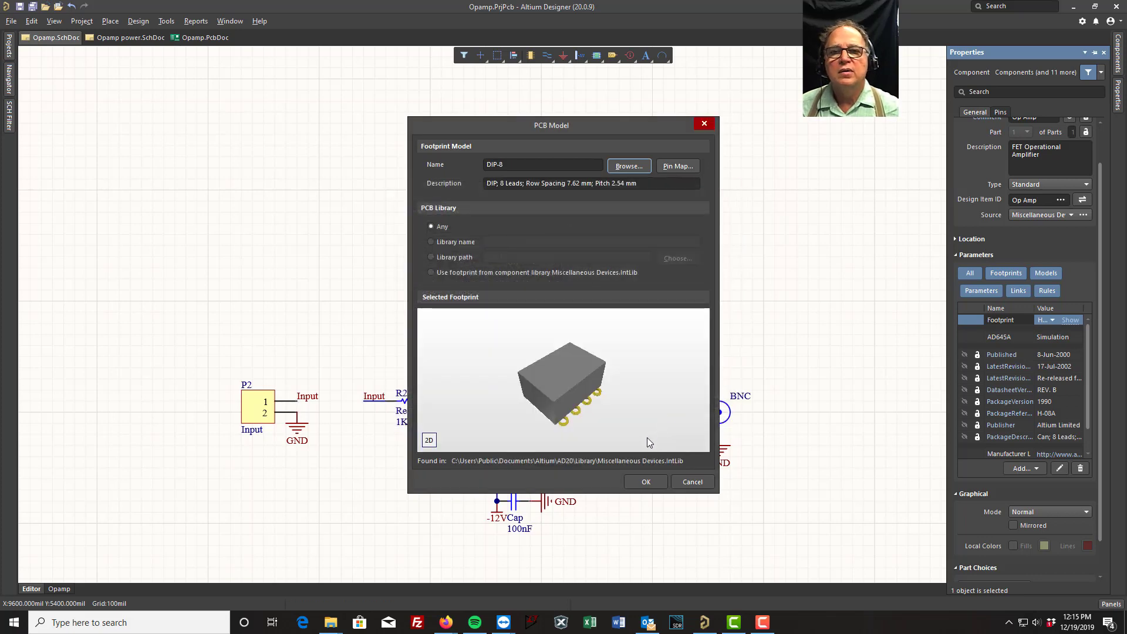
{"action": "left_click", "coordinate": [642, 480]}
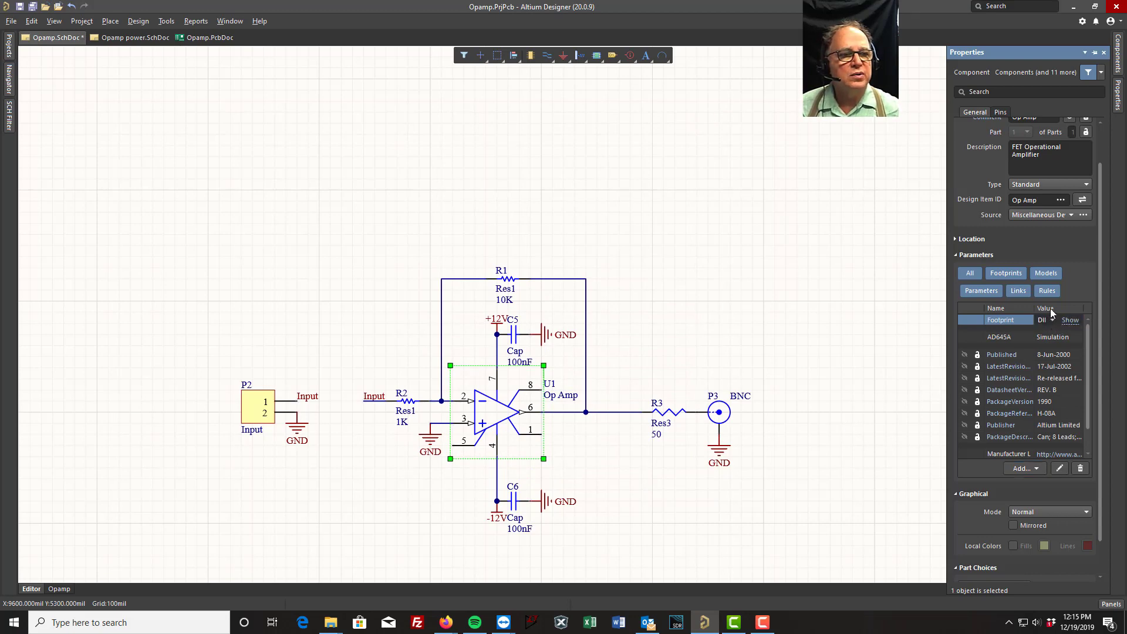
{"action": "left_click_drag", "start_coordinate": [1033, 307], "coordinate": [1022, 307]}
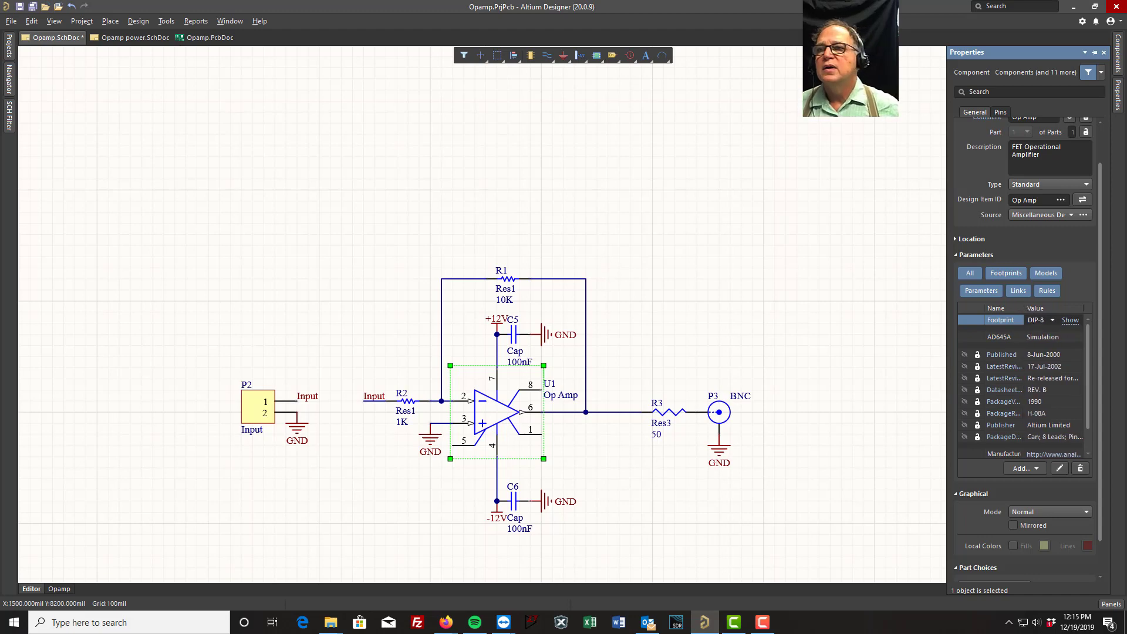
Step: Save the schematic and update Opamp.PcbDoc by executing the change order that swaps U1's footprint to DIP-8
{"action": "left_click", "coordinate": [20, 6]}
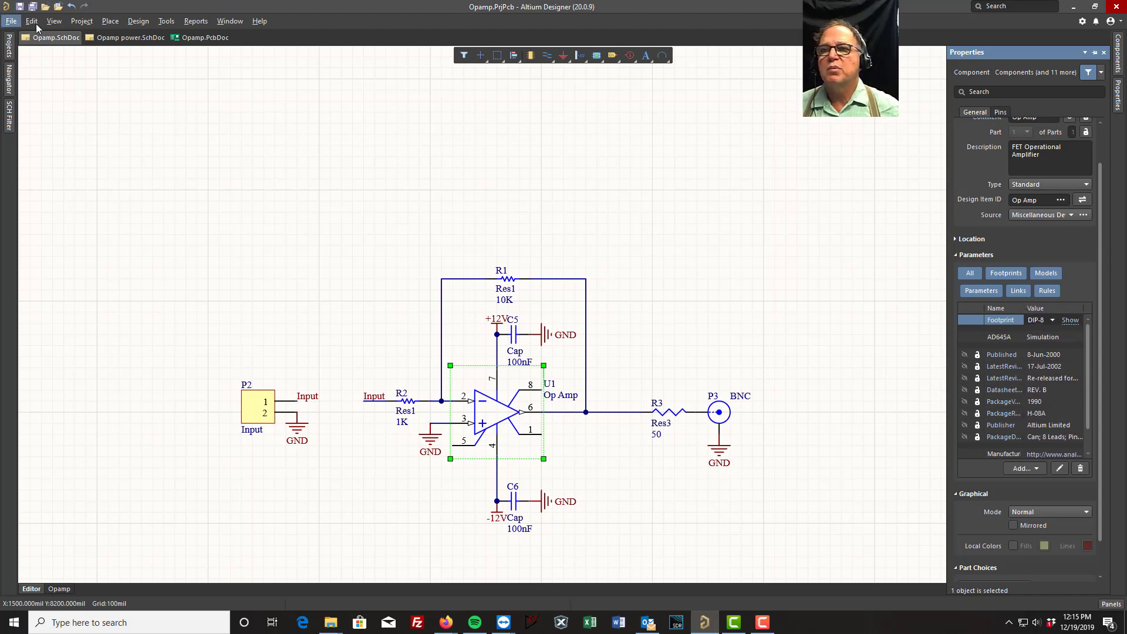
{"action": "left_click", "coordinate": [138, 21]}
{"action": "left_click", "coordinate": [154, 36]}
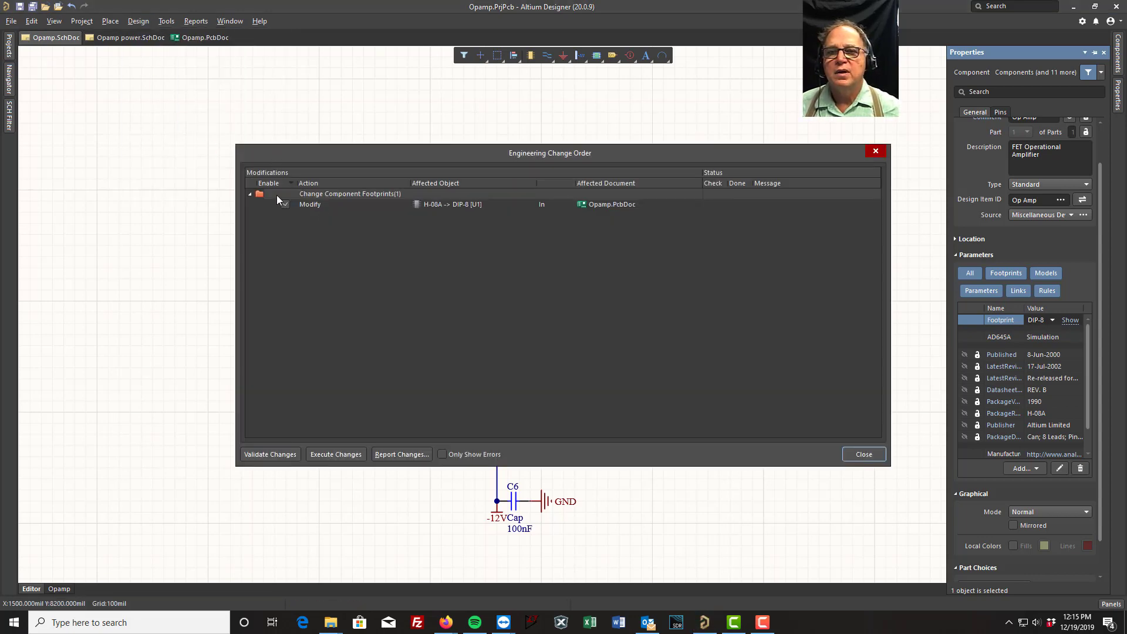
{"action": "left_click", "coordinate": [337, 455]}
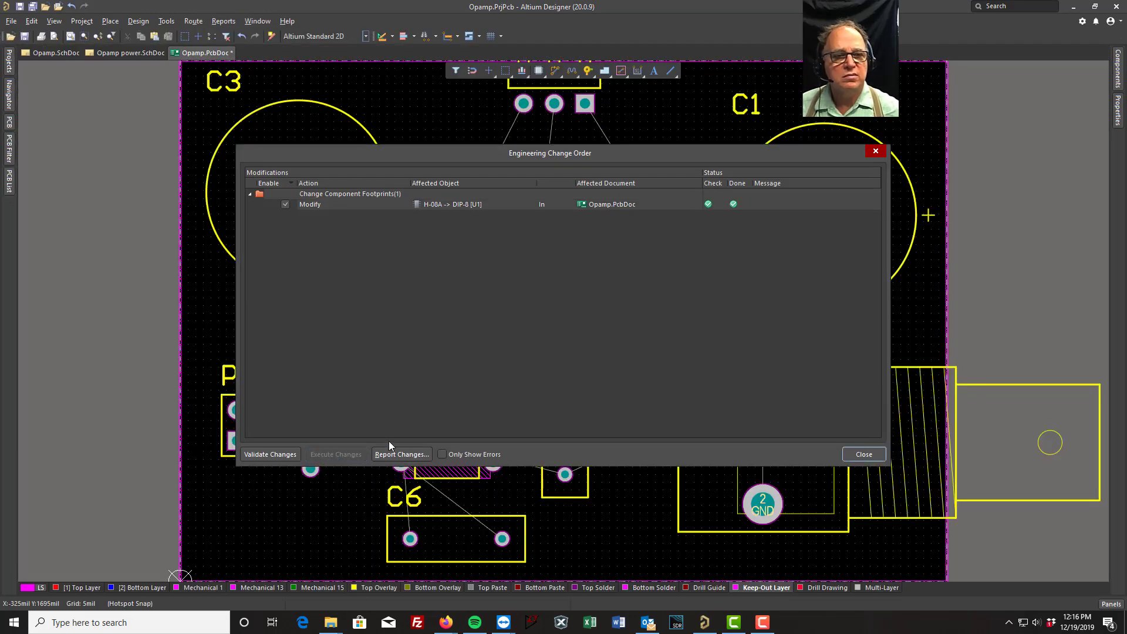
{"action": "left_click", "coordinate": [863, 455]}
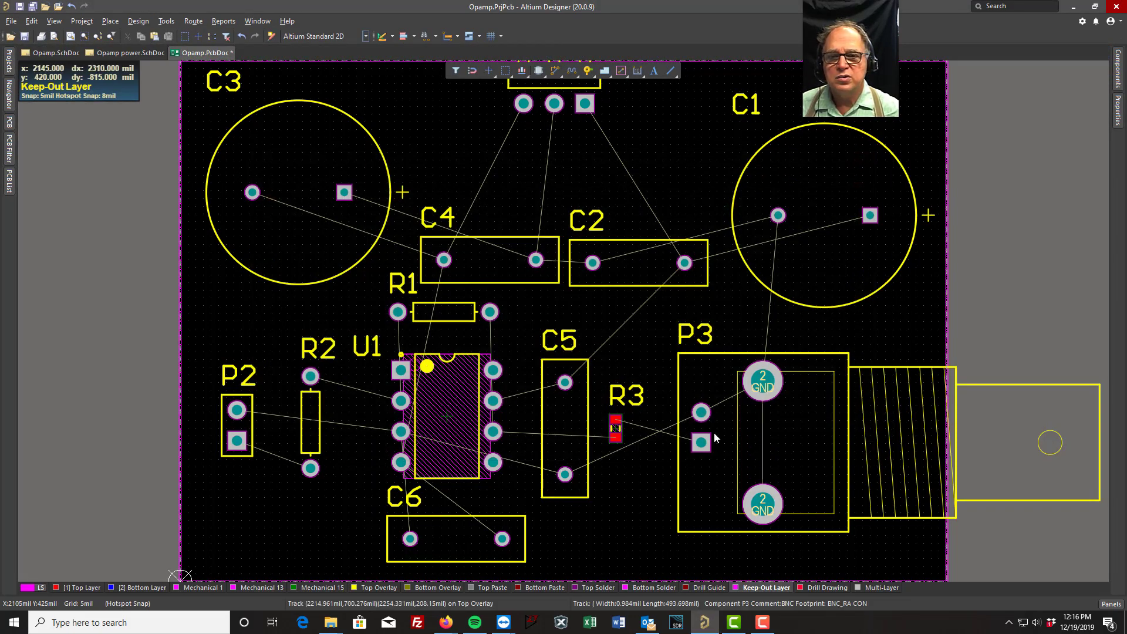
Step: Rotate U1 a quarter turn on the board and reposition C6, C5 and R1 closely around it
{"action": "mouse_move", "coordinate": [448, 421]}
{"action": "left_mouse_down"}
{"action": "mouse_move", "coordinate": [460, 404]}
{"action": "mouse_move", "coordinate": [413, 406]}
{"action": "mouse_move", "coordinate": [440, 412]}
{"action": "left_mouse_up"}
{"action": "key", "text": "space"}
{"action": "mouse_move", "coordinate": [459, 537]}
{"action": "left_mouse_down"}
{"action": "mouse_move", "coordinate": [465, 548]}
{"action": "mouse_move", "coordinate": [465, 536]}
{"action": "left_mouse_up"}
{"action": "mouse_move", "coordinate": [565, 433]}
{"action": "left_mouse_down"}
{"action": "mouse_move", "coordinate": [545, 420]}
{"action": "mouse_move", "coordinate": [551, 426]}
{"action": "left_mouse_up"}
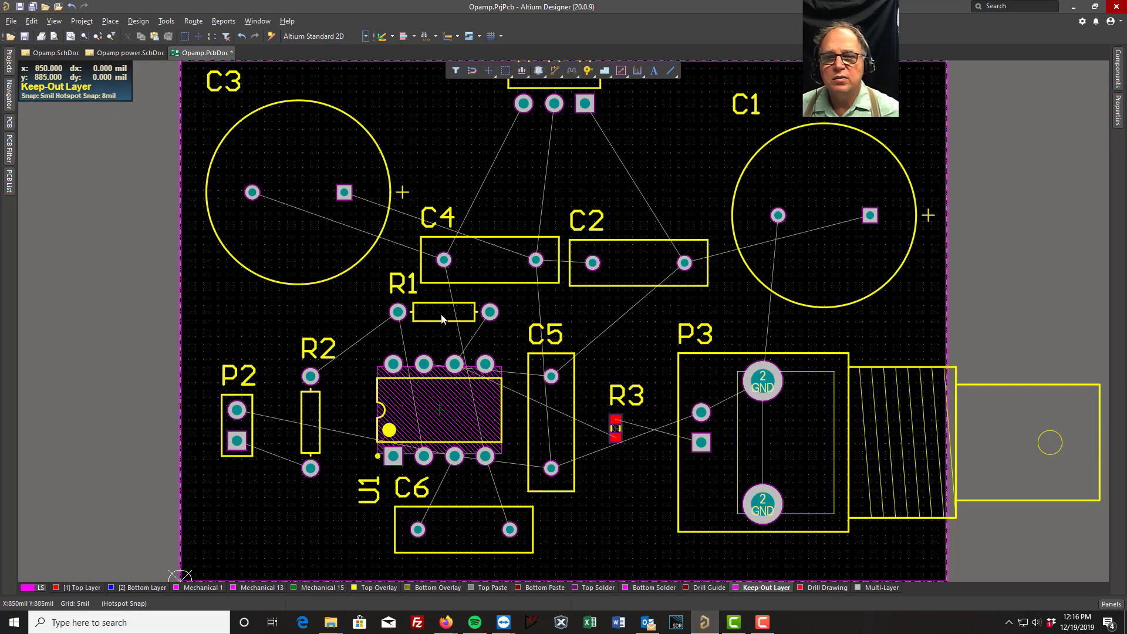
{"action": "left_click_drag", "start_coordinate": [442, 318], "coordinate": [418, 336]}
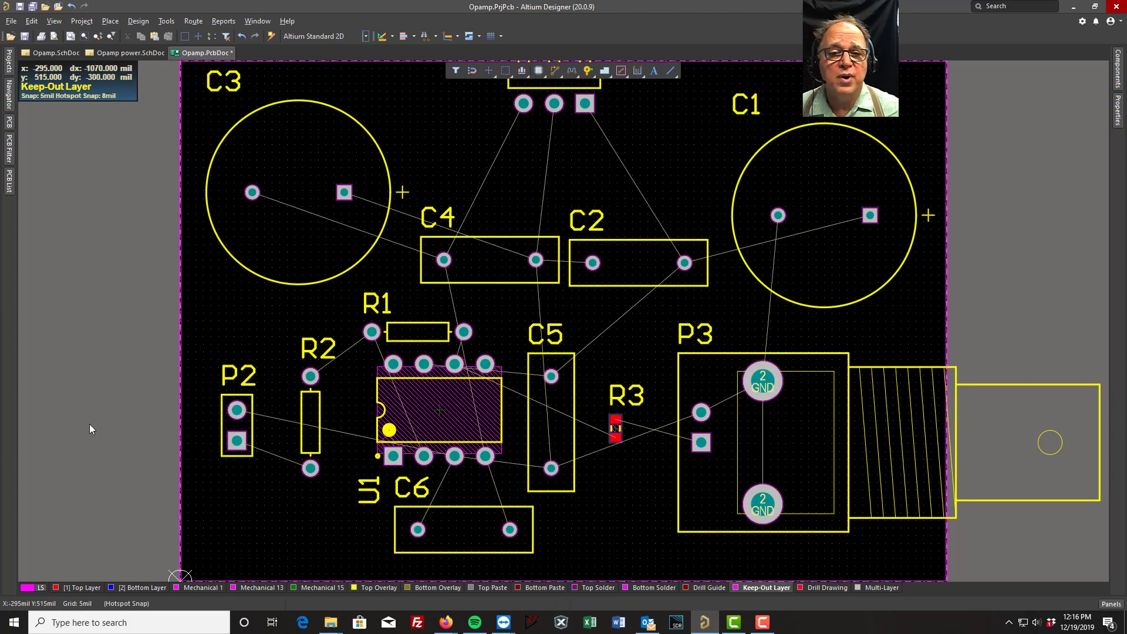
Step: Save the PCB document and open the properties of resistor R1 in the Opamp.SchDoc schematic
{"action": "left_click", "coordinate": [20, 7]}
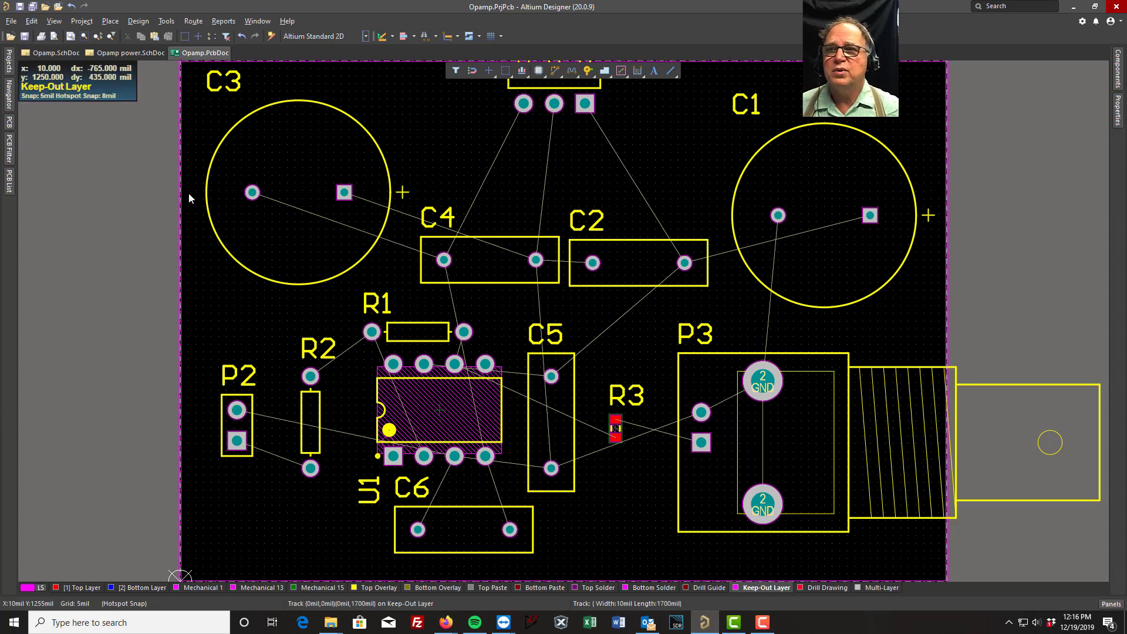
{"action": "left_click", "coordinate": [66, 54]}
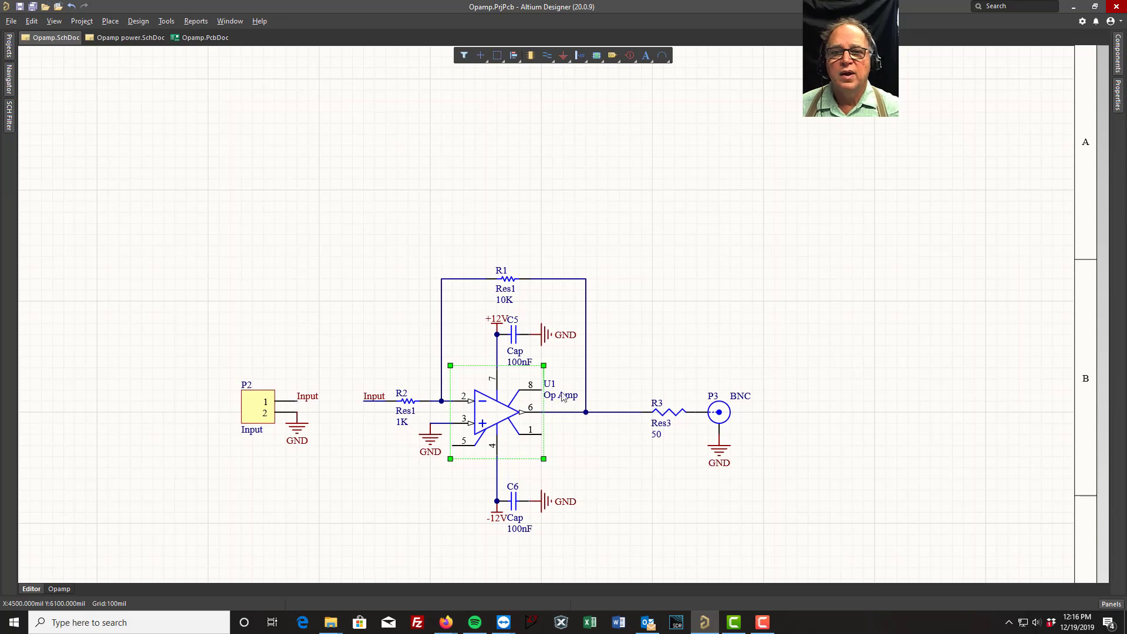
{"action": "left_click", "coordinate": [509, 284]}
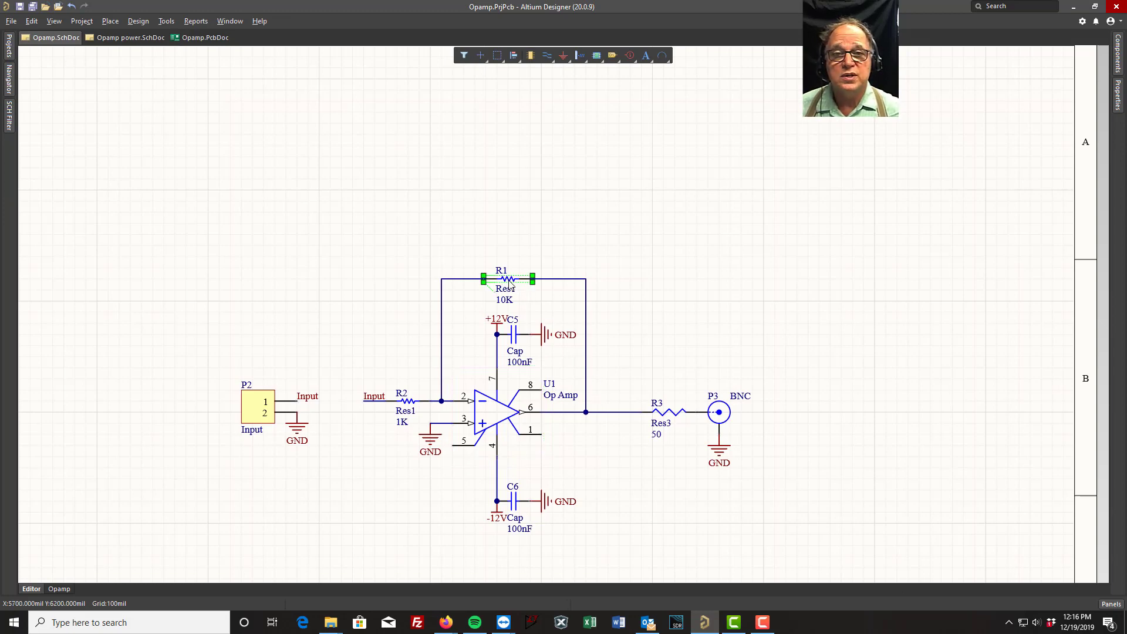
{"action": "left_click", "coordinate": [1118, 94]}
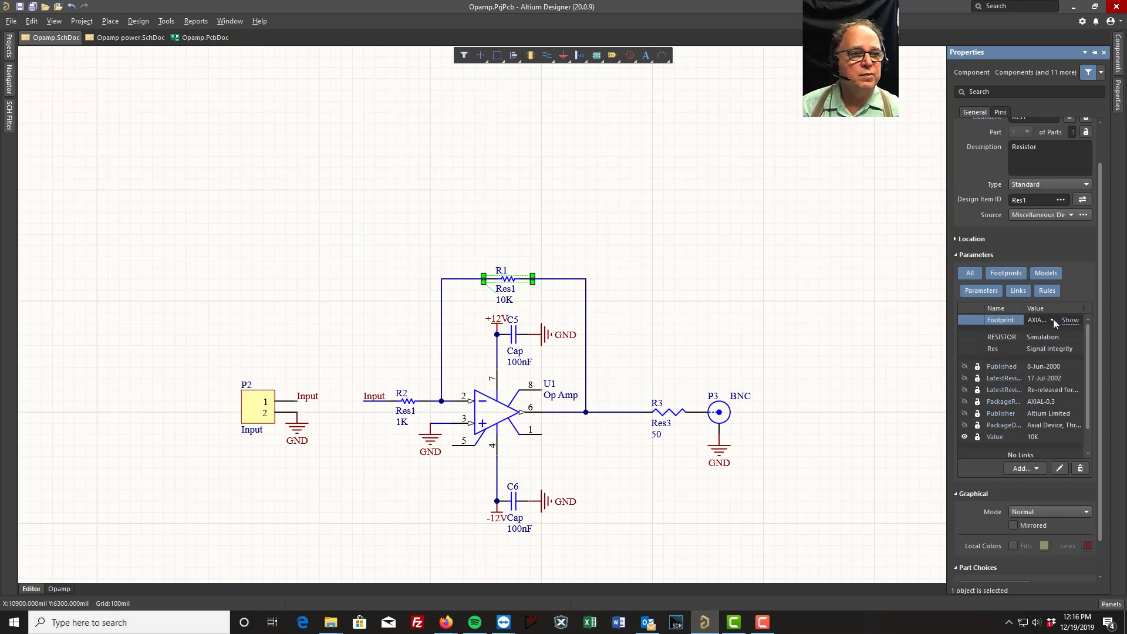
Step: Start adding a footprint model to resistor R1 and browse the footprints of Miscellaneous Devices.IntLib
{"action": "left_click", "coordinate": [1022, 470]}
{"action": "left_click", "coordinate": [1030, 482]}
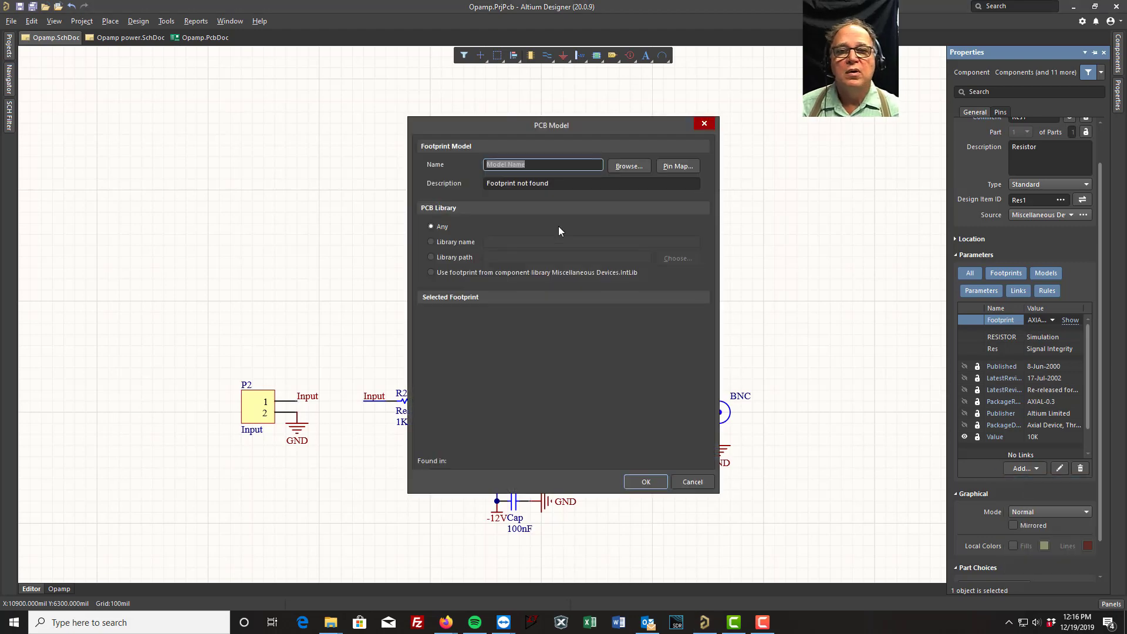
{"action": "left_click", "coordinate": [629, 165]}
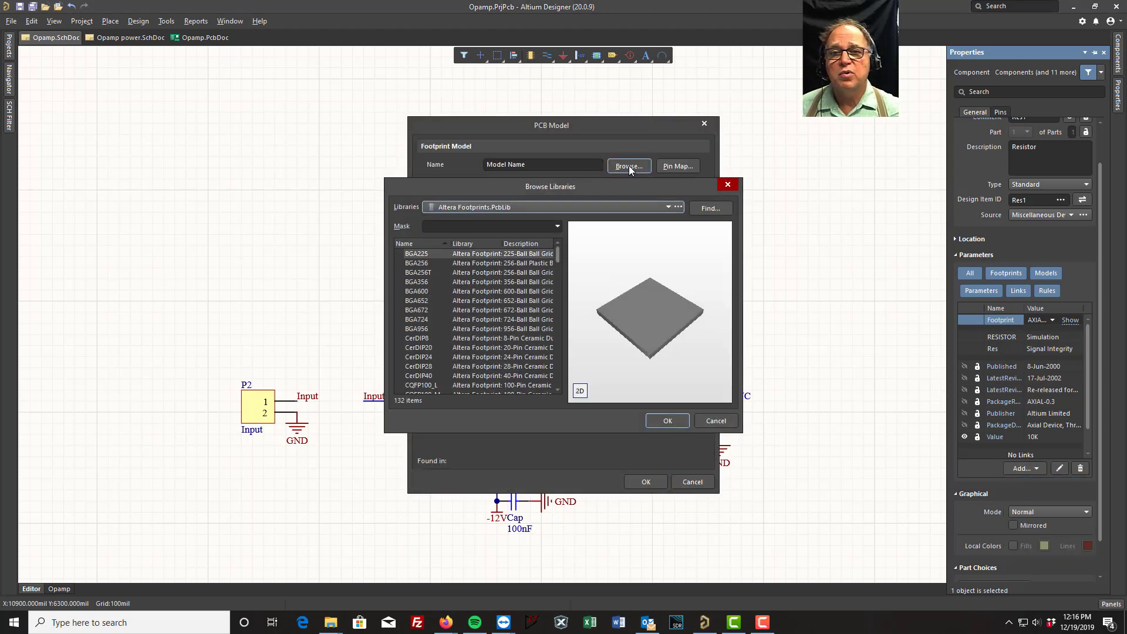
{"action": "left_click", "coordinate": [668, 208]}
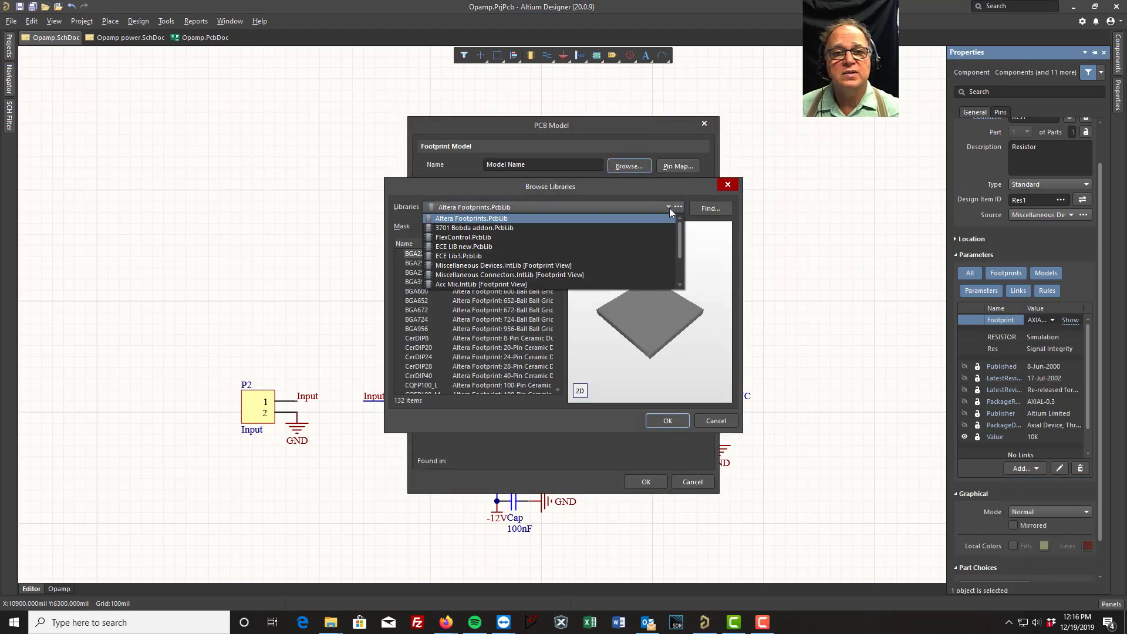
{"action": "left_click", "coordinate": [551, 265]}
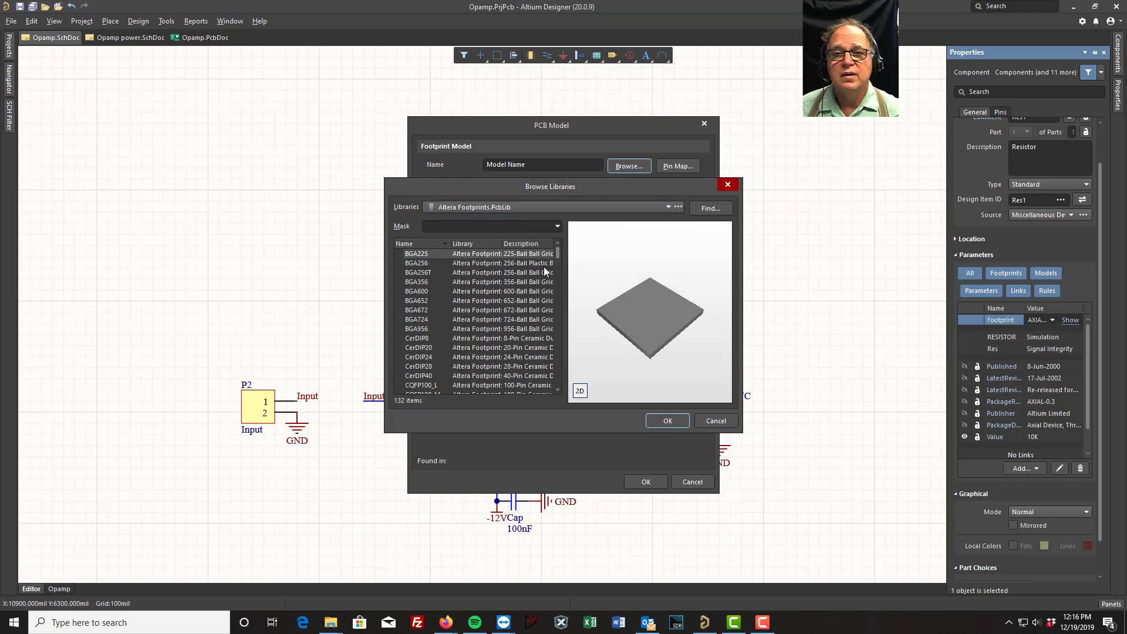
Step: Choose the DIP-16 footprint from the library and assign it to resistor R1
{"action": "scroll", "coordinate": [445, 345], "scroll_direction": "down", "scroll_amount": 10}
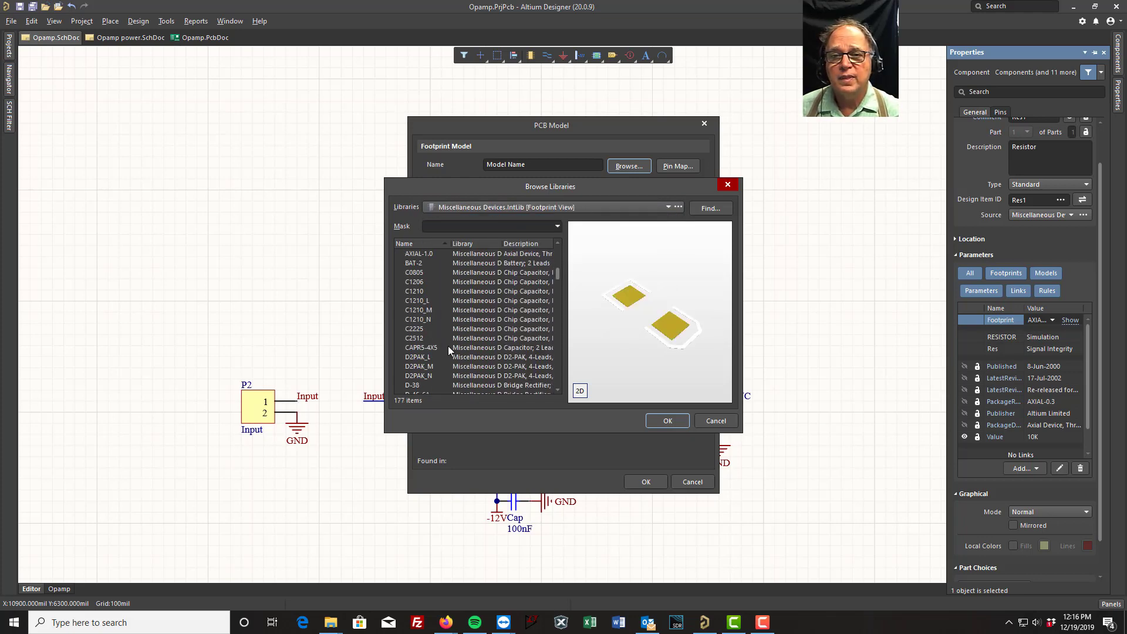
{"action": "scroll", "coordinate": [448, 345], "scroll_direction": "down", "scroll_amount": 4}
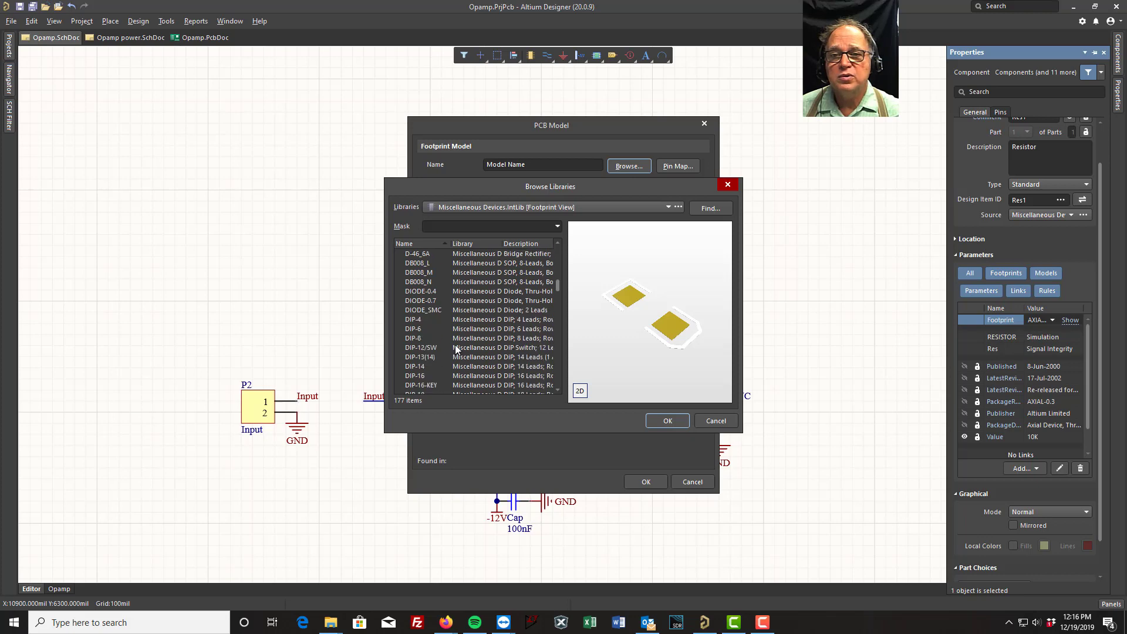
{"action": "left_click", "coordinate": [414, 347]}
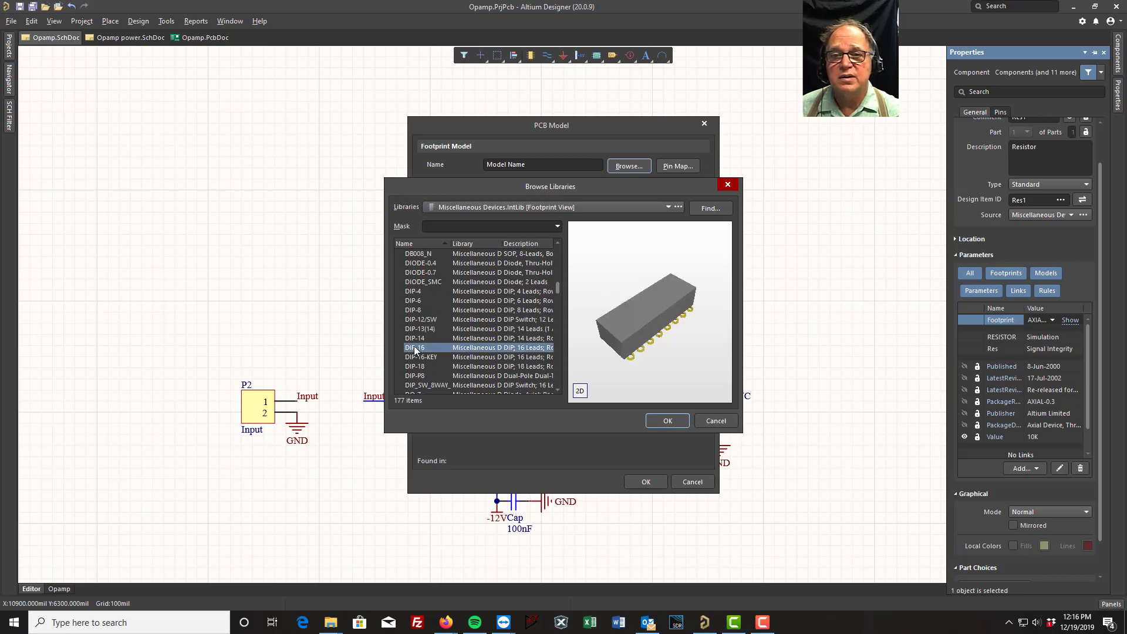
{"action": "left_click", "coordinate": [665, 420]}
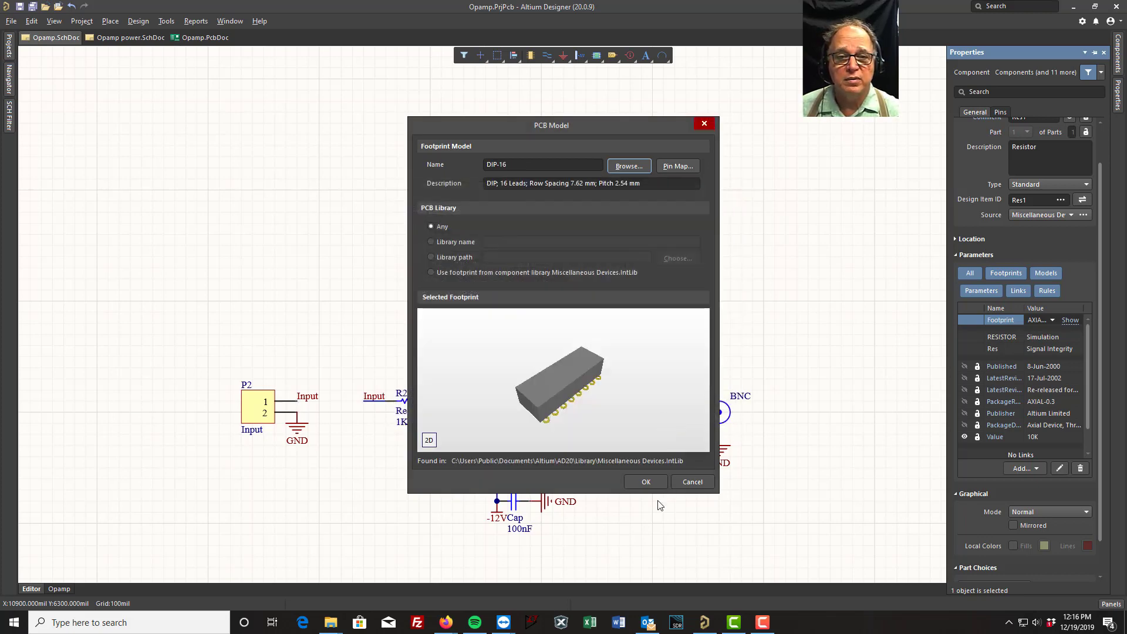
{"action": "left_click", "coordinate": [648, 482]}
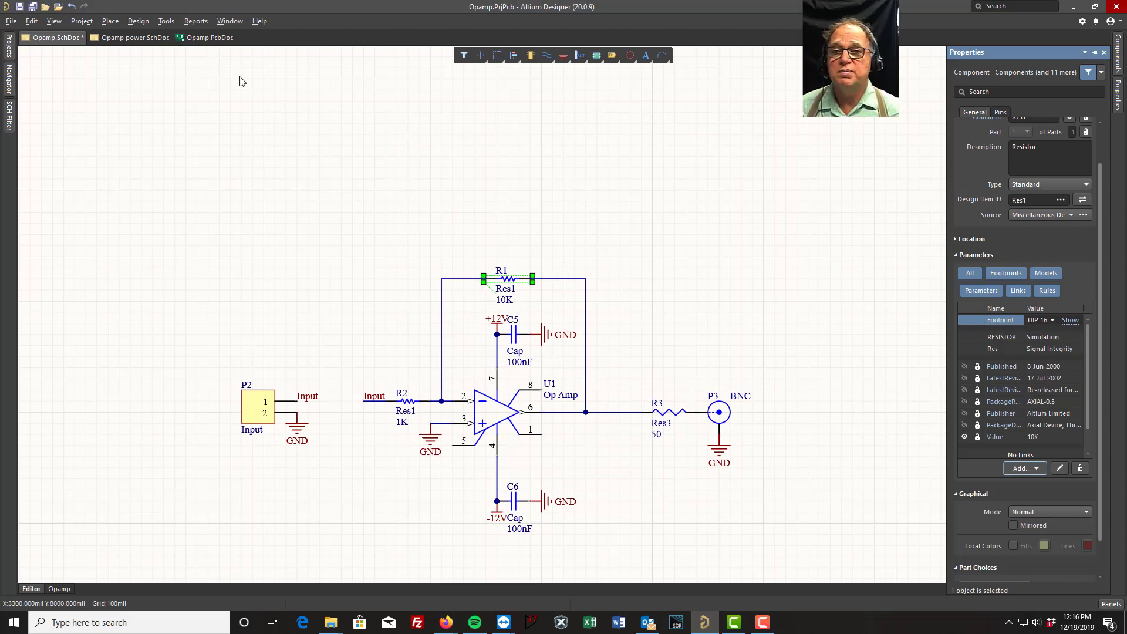
Step: Inspect the properties and the pin list of resistor R1
{"action": "left_click", "coordinate": [509, 282]}
{"action": "left_click", "coordinate": [509, 282]}
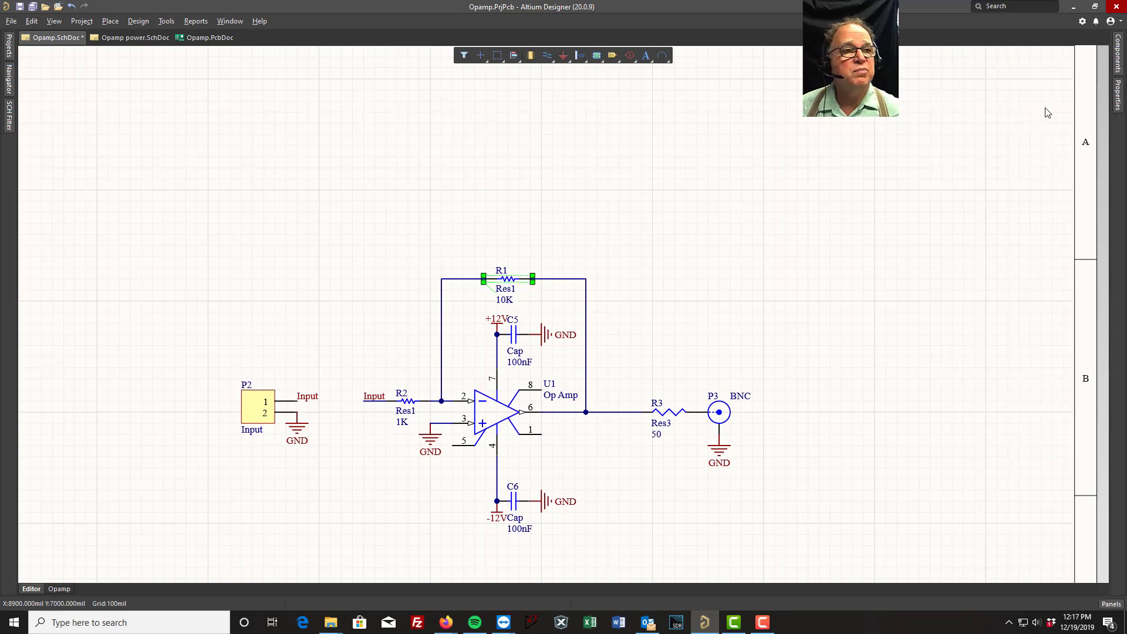
{"action": "left_click", "coordinate": [1119, 100]}
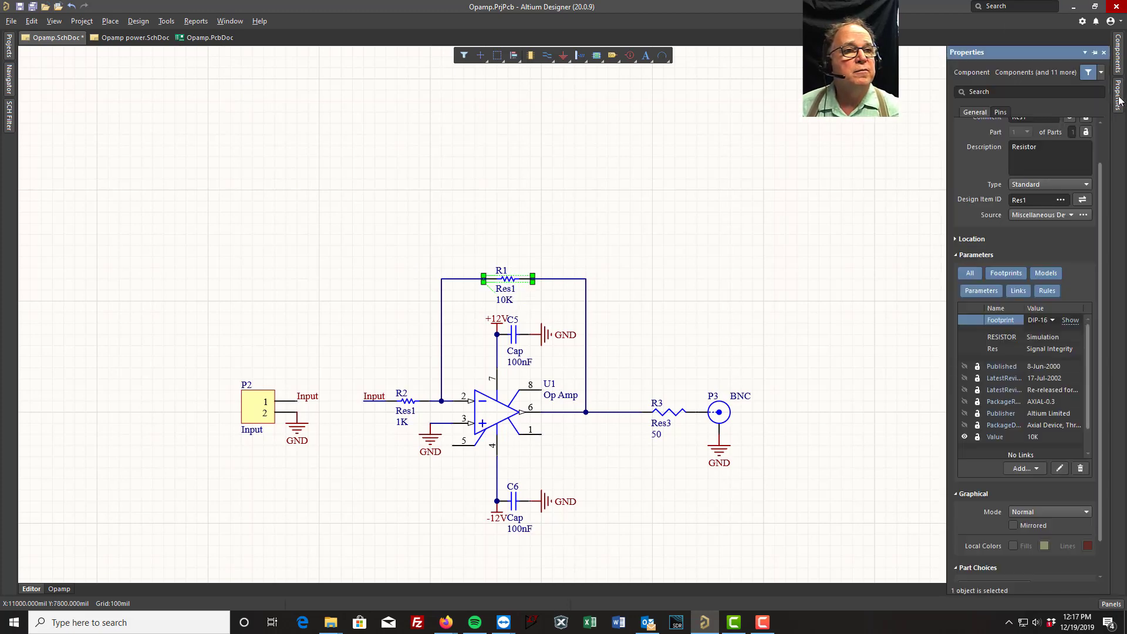
{"action": "left_click", "coordinate": [1004, 113]}
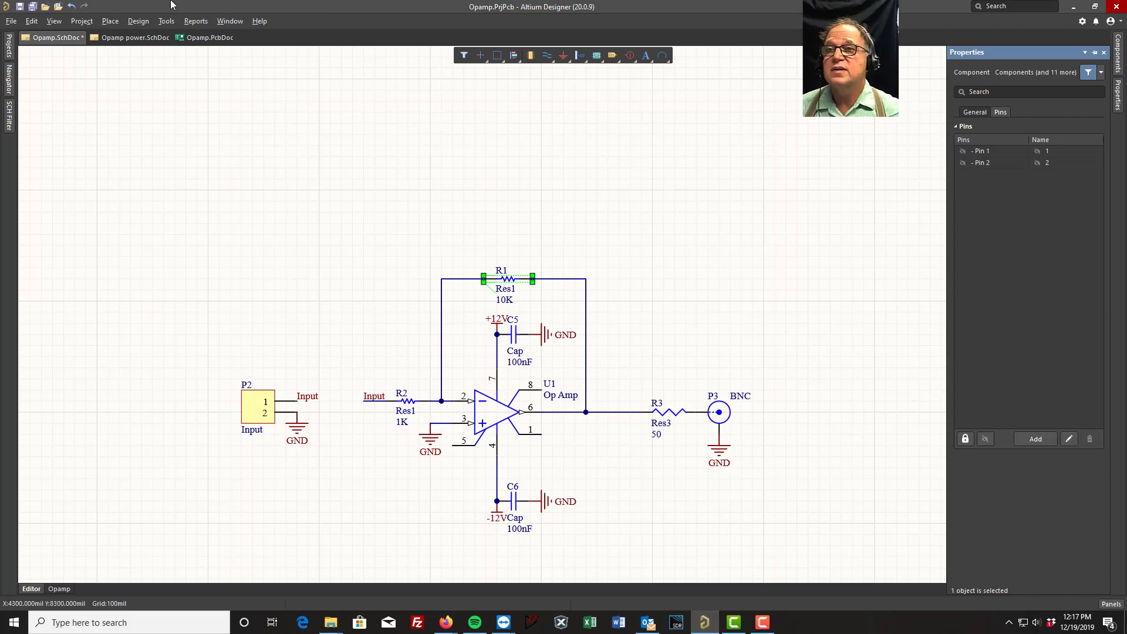
Step: Update Opamp.PcbDoc from the schematic, executing the change of R1's footprint to DIP-16
{"action": "left_click", "coordinate": [133, 23]}
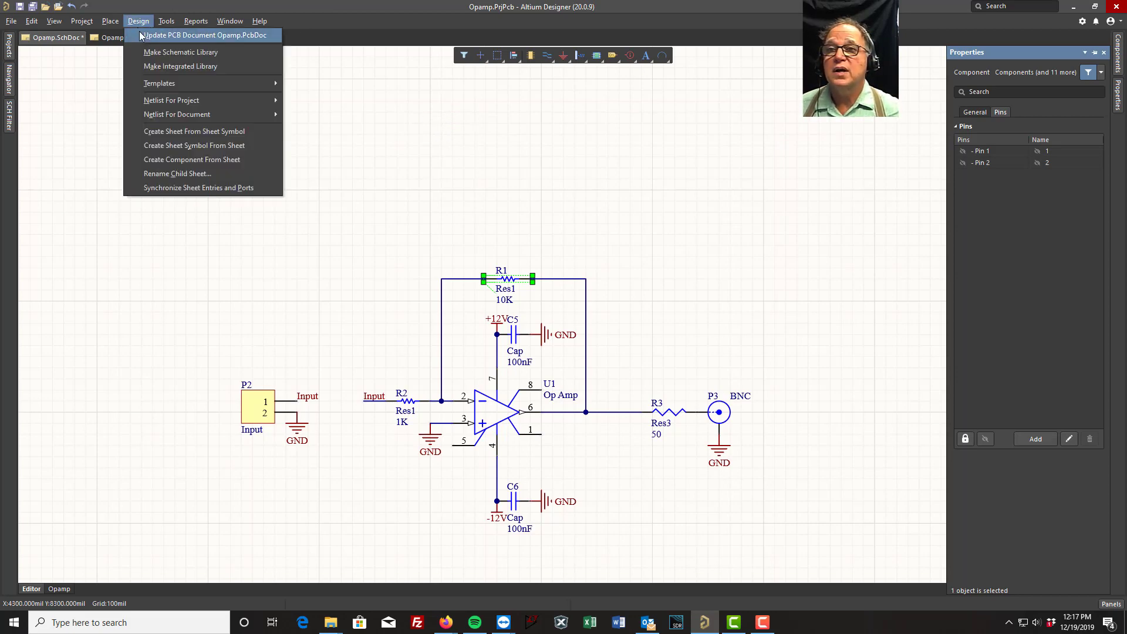
{"action": "left_click", "coordinate": [147, 35]}
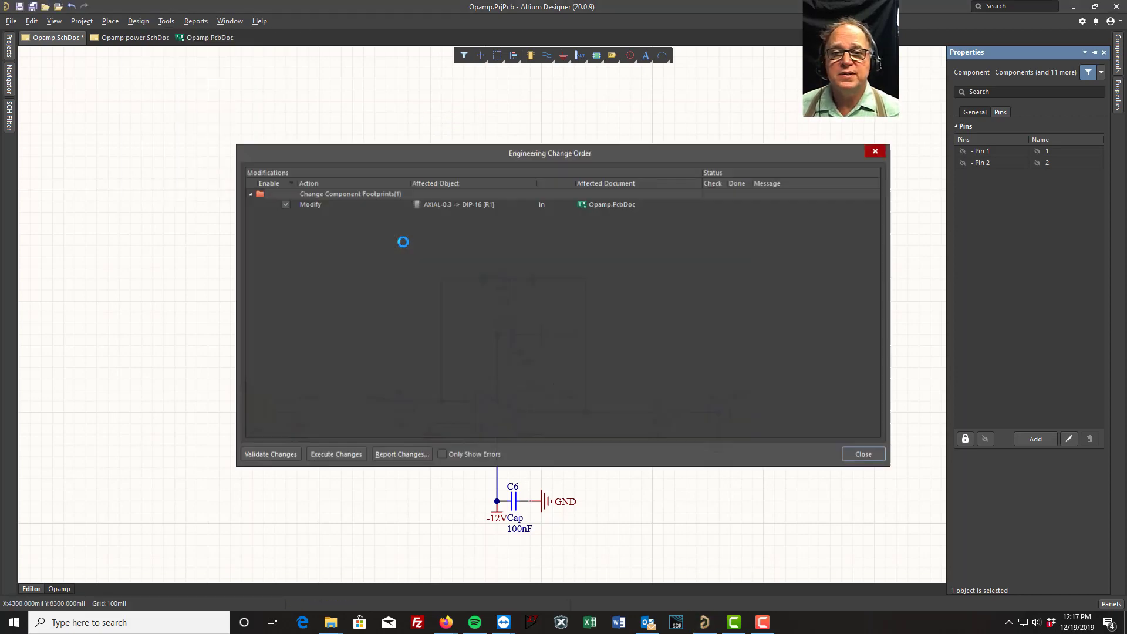
{"action": "left_click", "coordinate": [322, 458]}
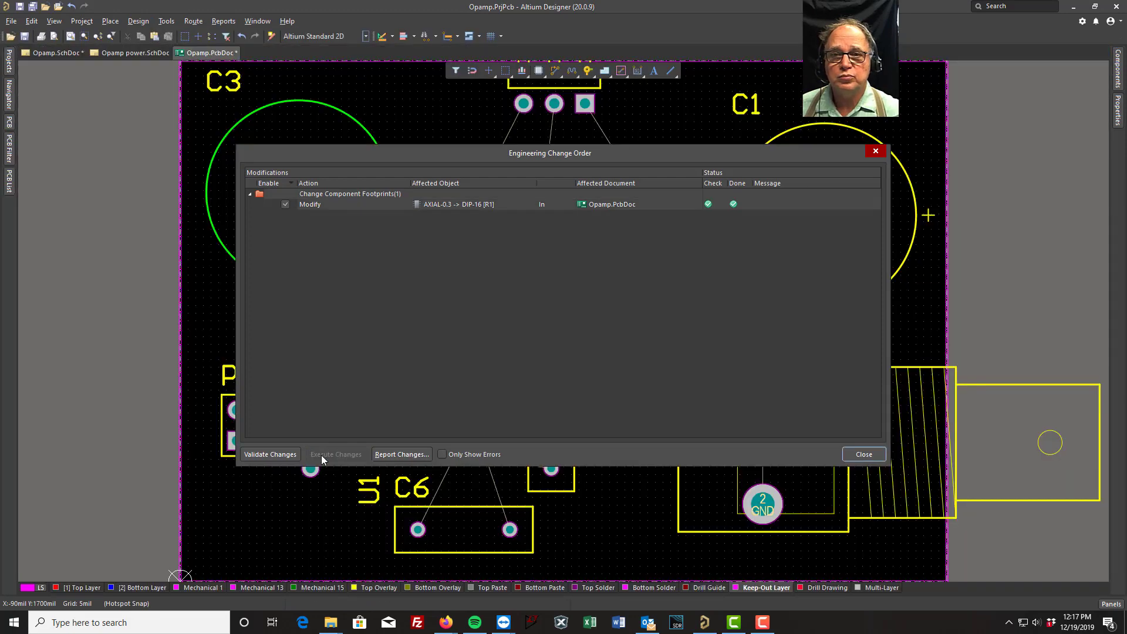
{"action": "left_click", "coordinate": [870, 454]}
Step: Move R1 outside the board beyond its left edge and rotate it
{"action": "left_click_drag", "start_coordinate": [408, 343], "coordinate": [106, 211]}
{"action": "key", "text": "space"}
{"action": "key", "text": "space"}
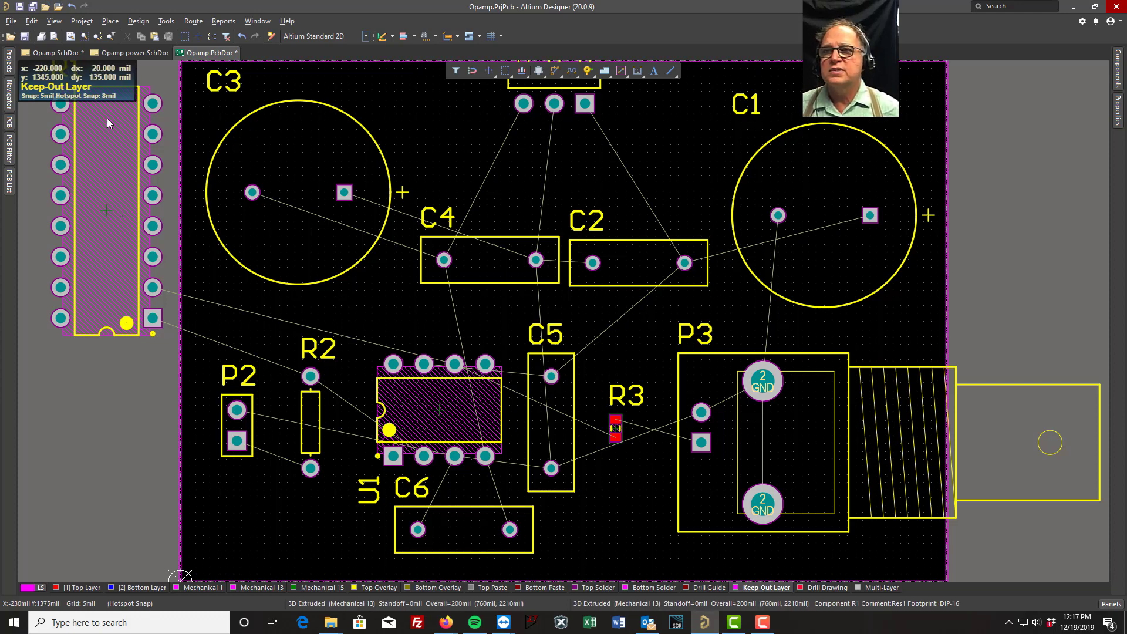
Step: Set R1's footprint to AXIAL-0.3 in Opamp.SchDoc and save the schematic
{"action": "left_click", "coordinate": [53, 53]}
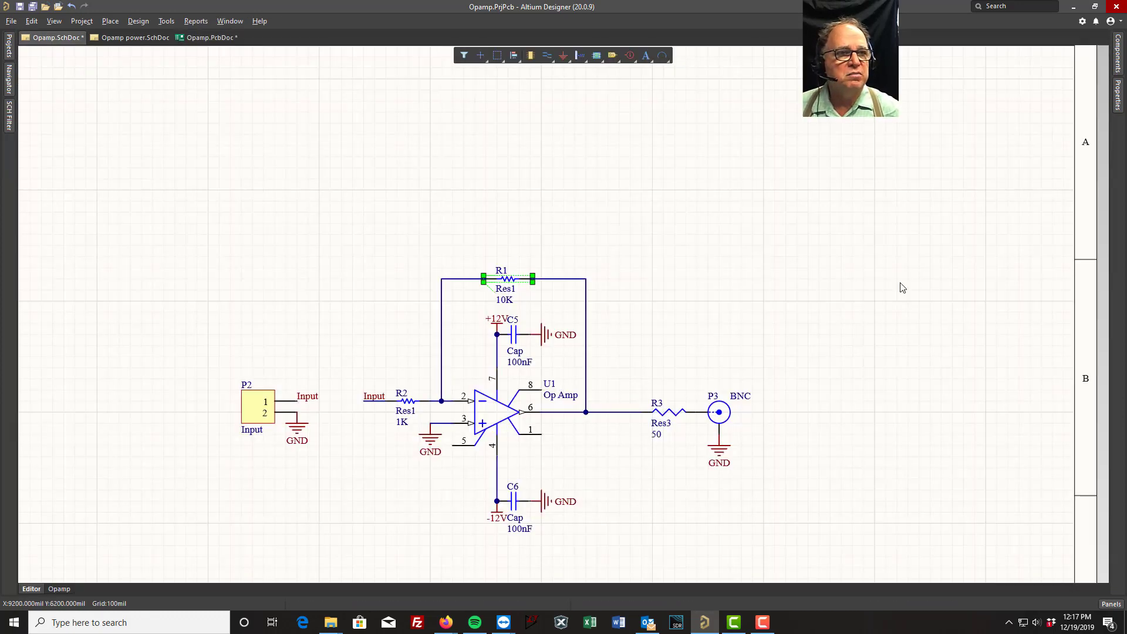
{"action": "left_click", "coordinate": [1118, 100]}
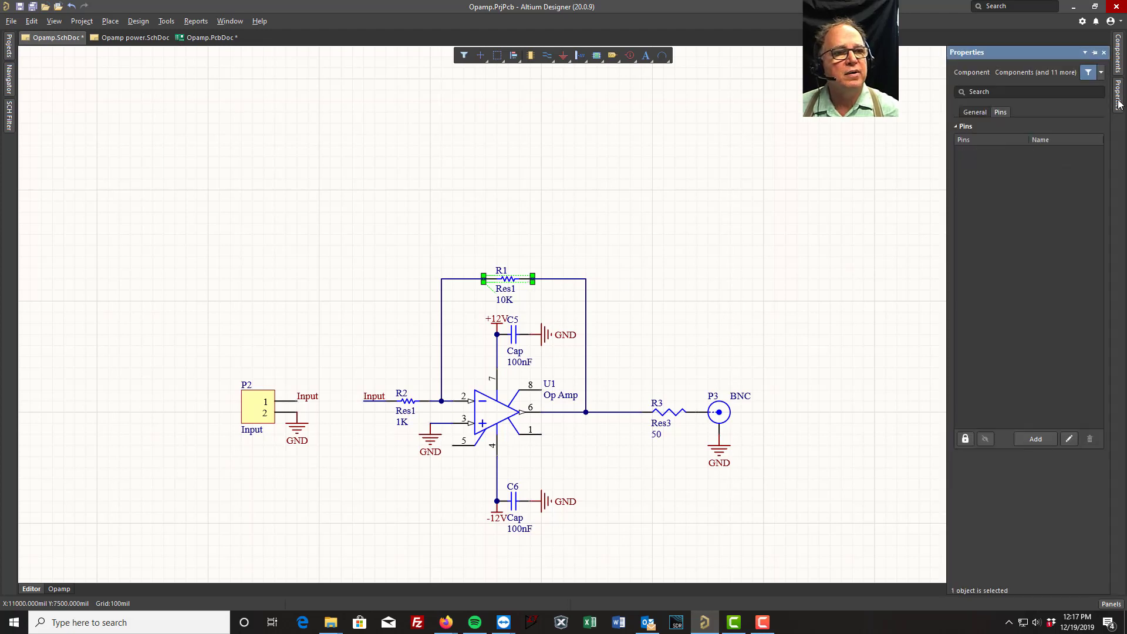
{"action": "left_click", "coordinate": [973, 111]}
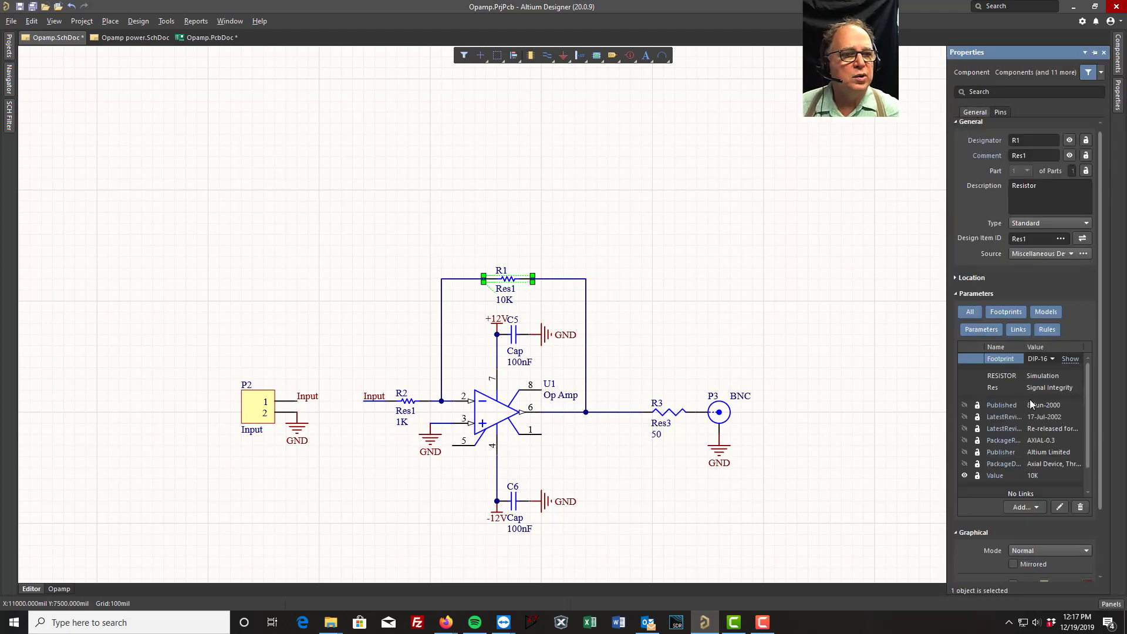
{"action": "left_click", "coordinate": [1052, 358]}
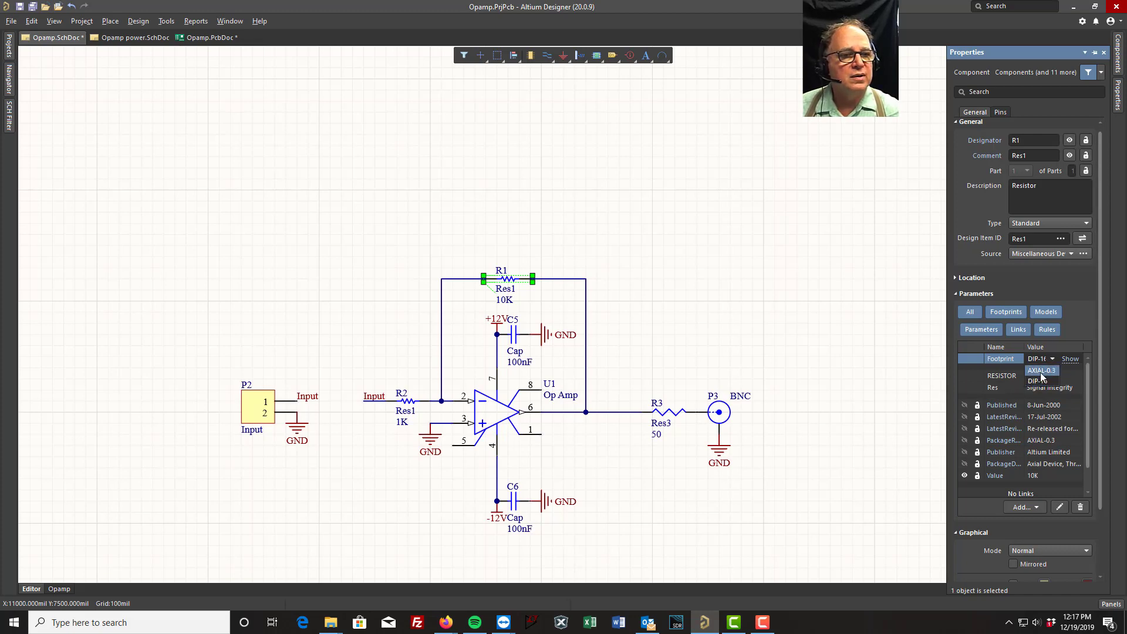
{"action": "left_click", "coordinate": [1041, 370]}
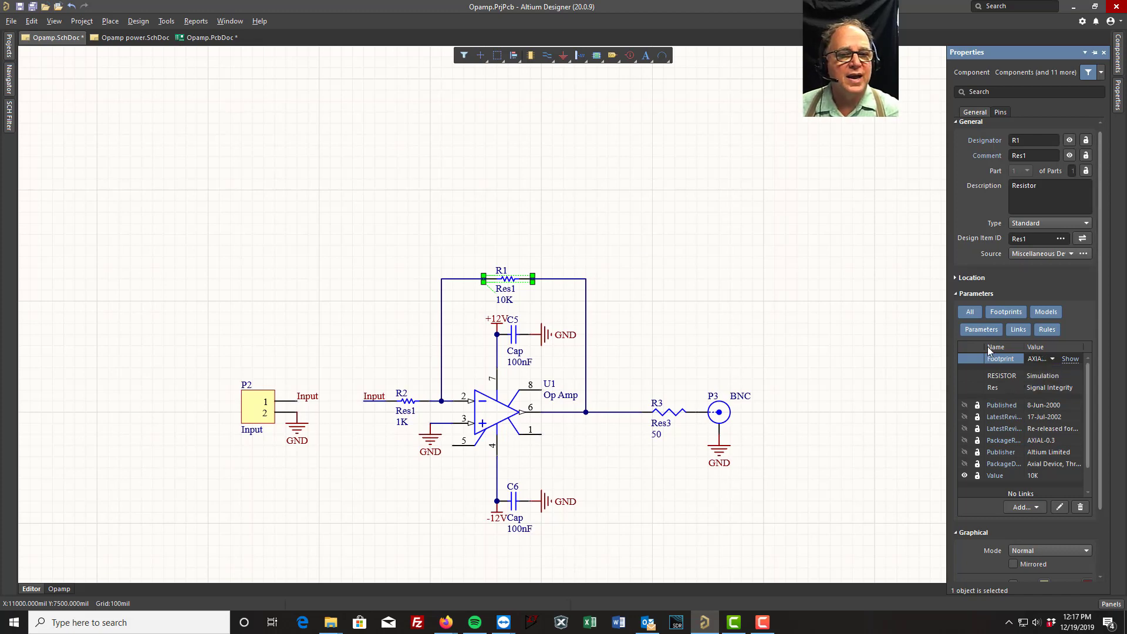
{"action": "left_click", "coordinate": [20, 6]}
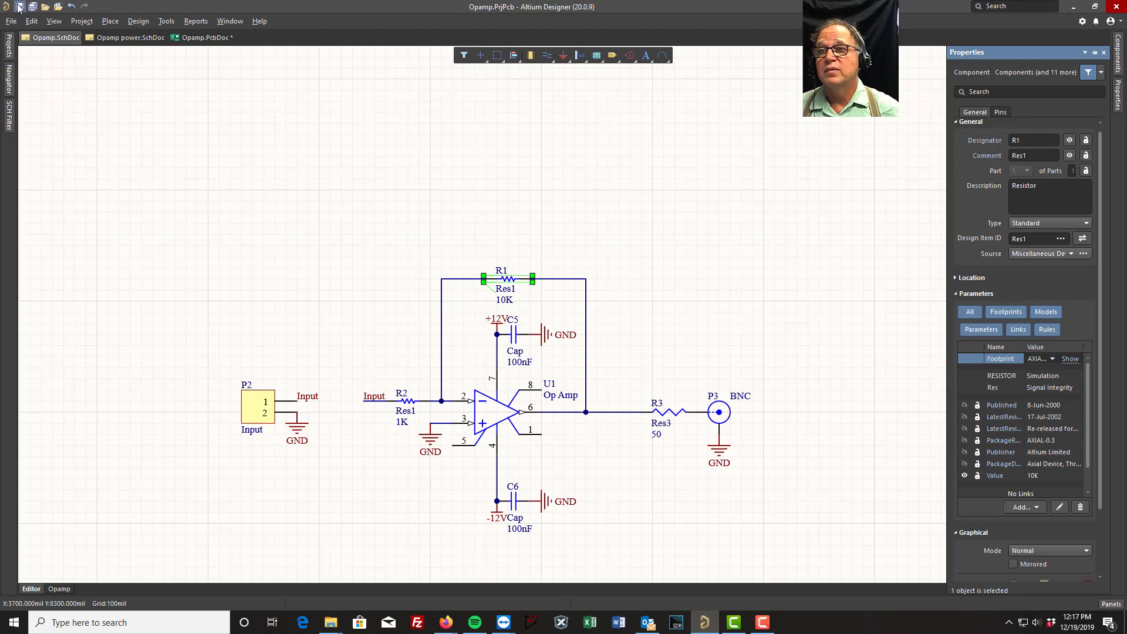
Step: Update Opamp.PcbDoc with R1's AXIAL-0.3 footprint and move R1 back onto the board just above U1
{"action": "left_click", "coordinate": [139, 21]}
{"action": "left_click", "coordinate": [176, 34]}
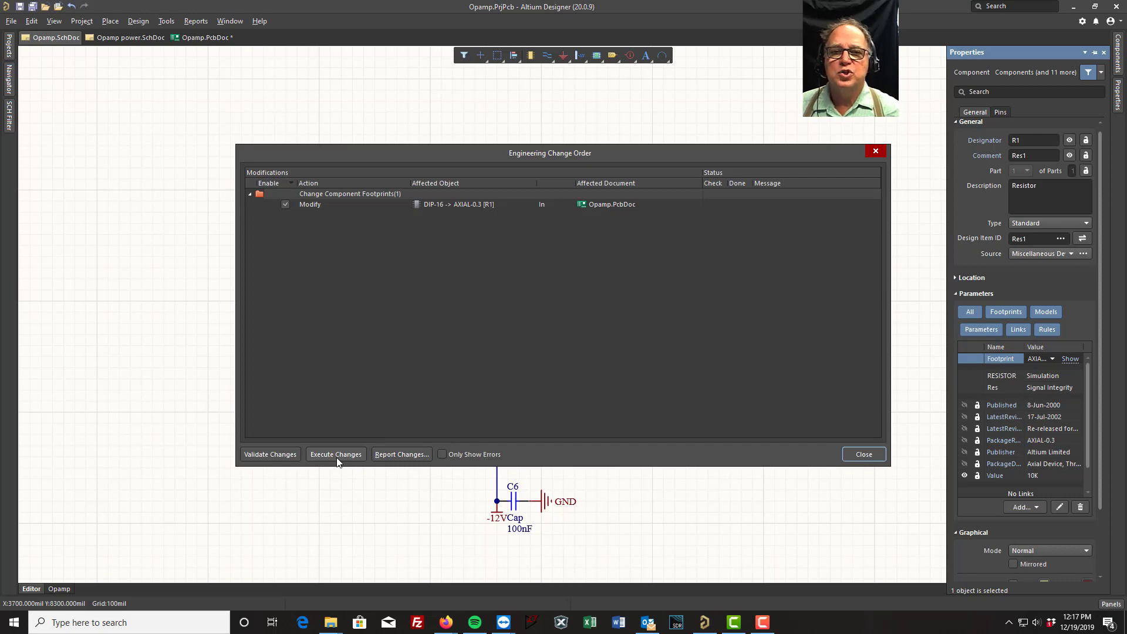
{"action": "left_click", "coordinate": [337, 456]}
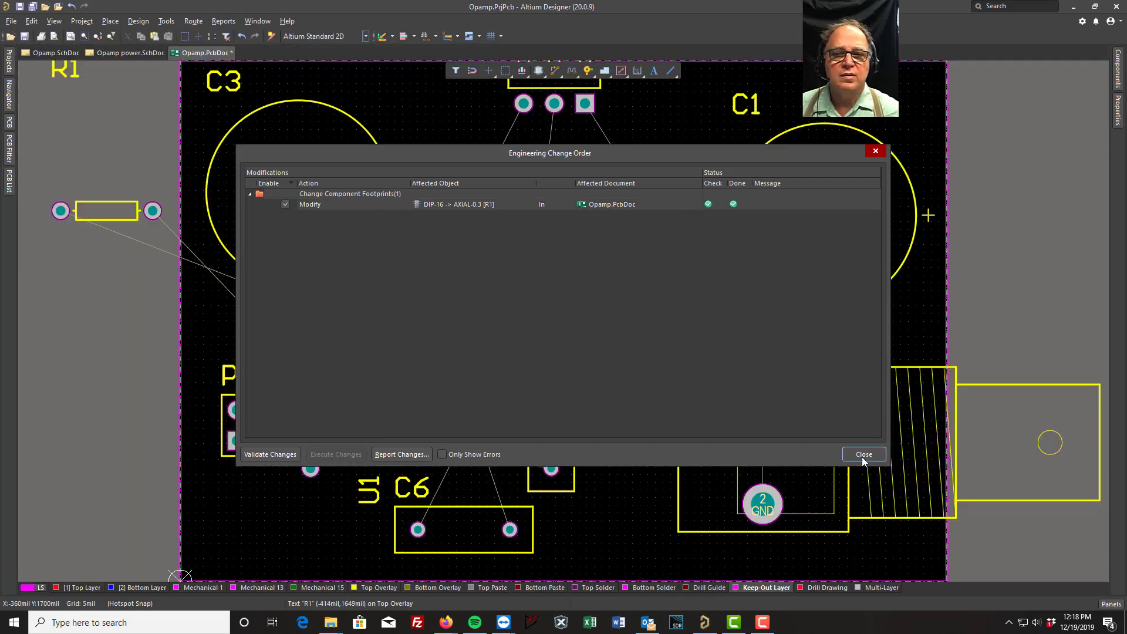
{"action": "left_click", "coordinate": [864, 455]}
{"action": "left_click_drag", "start_coordinate": [92, 217], "coordinate": [411, 333]}
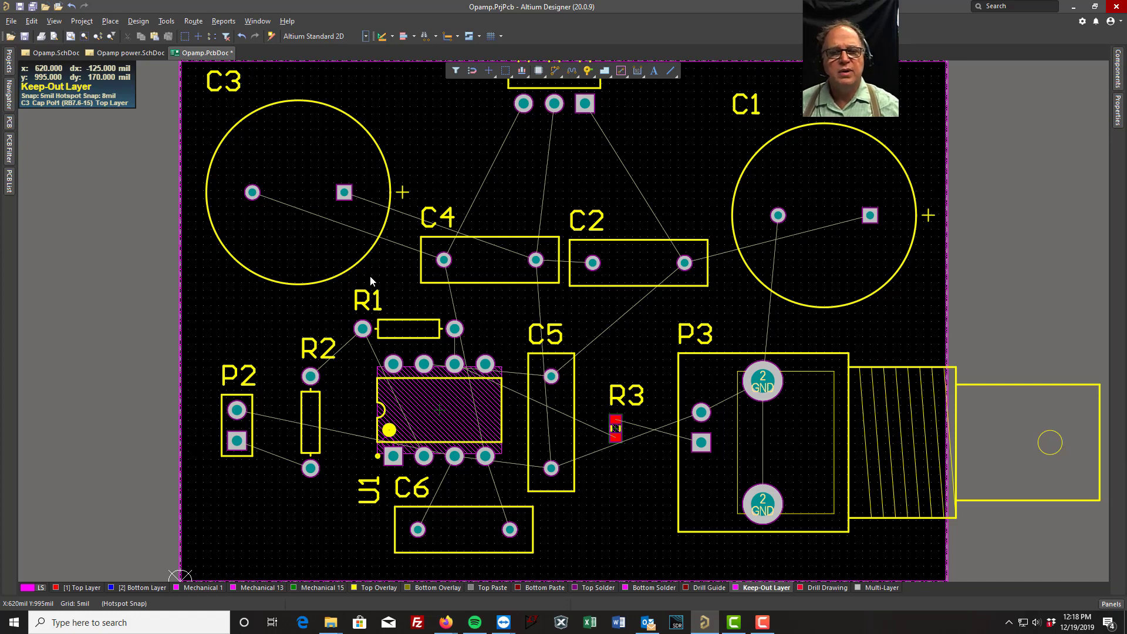
Step: Open Opamp power.SchDoc and list the components of the ECE LIB new.IntLib library
{"action": "left_click", "coordinate": [49, 53]}
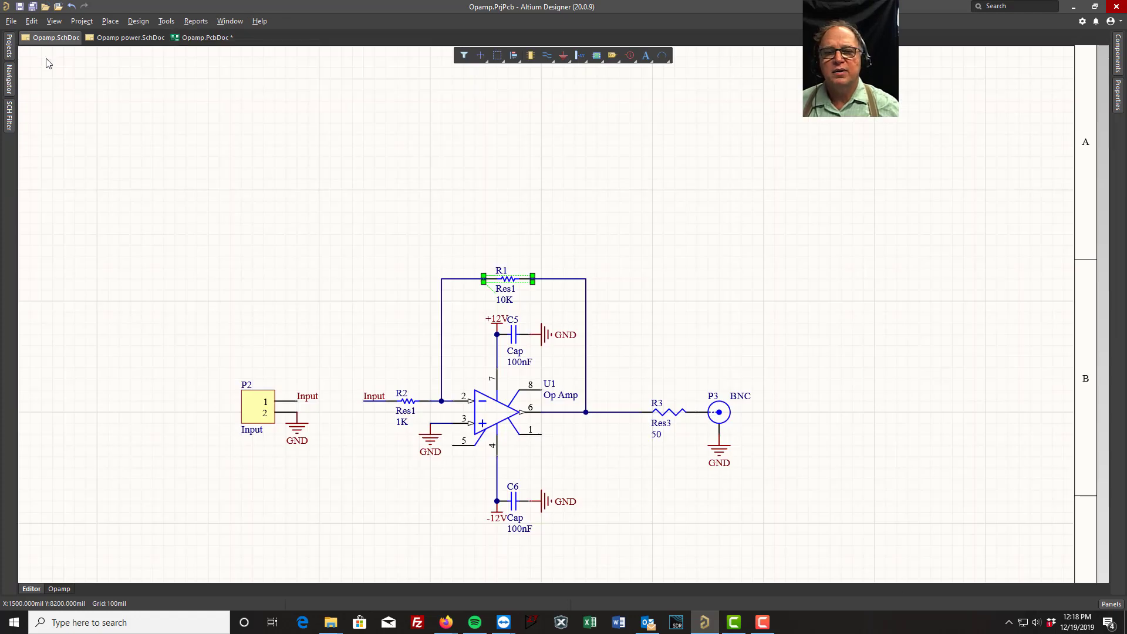
{"action": "left_click", "coordinate": [133, 39]}
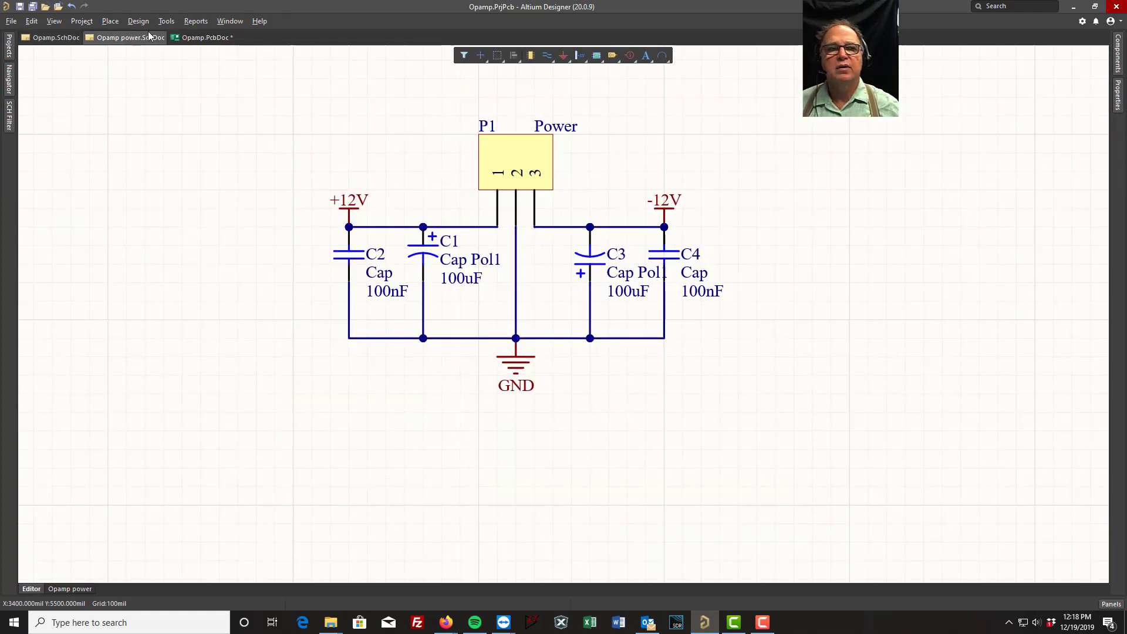
{"action": "left_click", "coordinate": [1119, 51]}
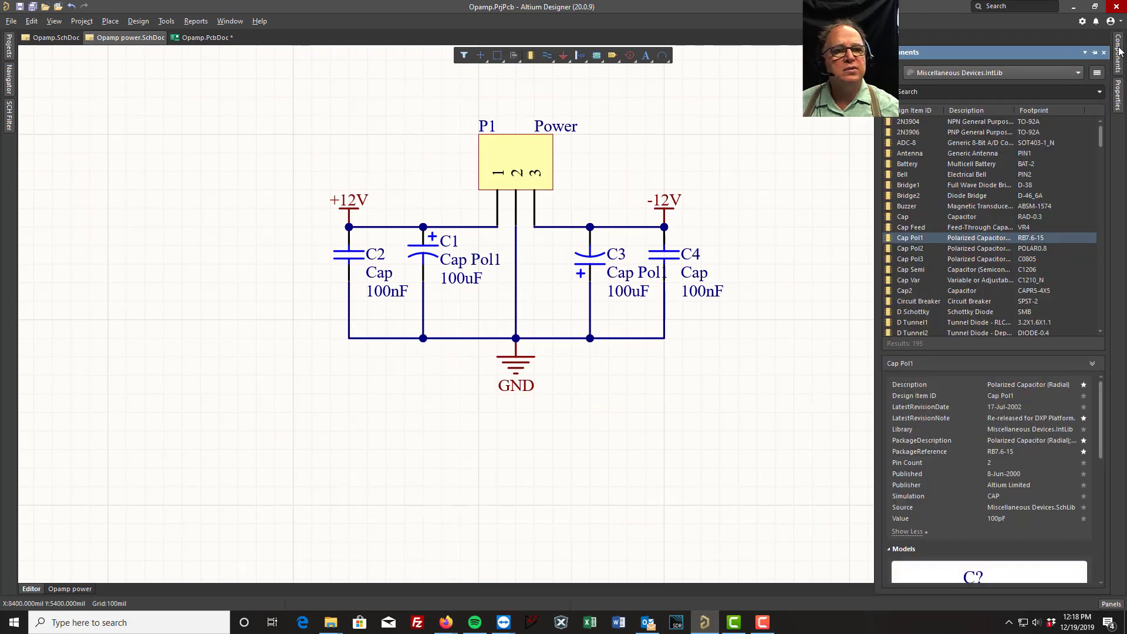
{"action": "left_click", "coordinate": [1078, 72]}
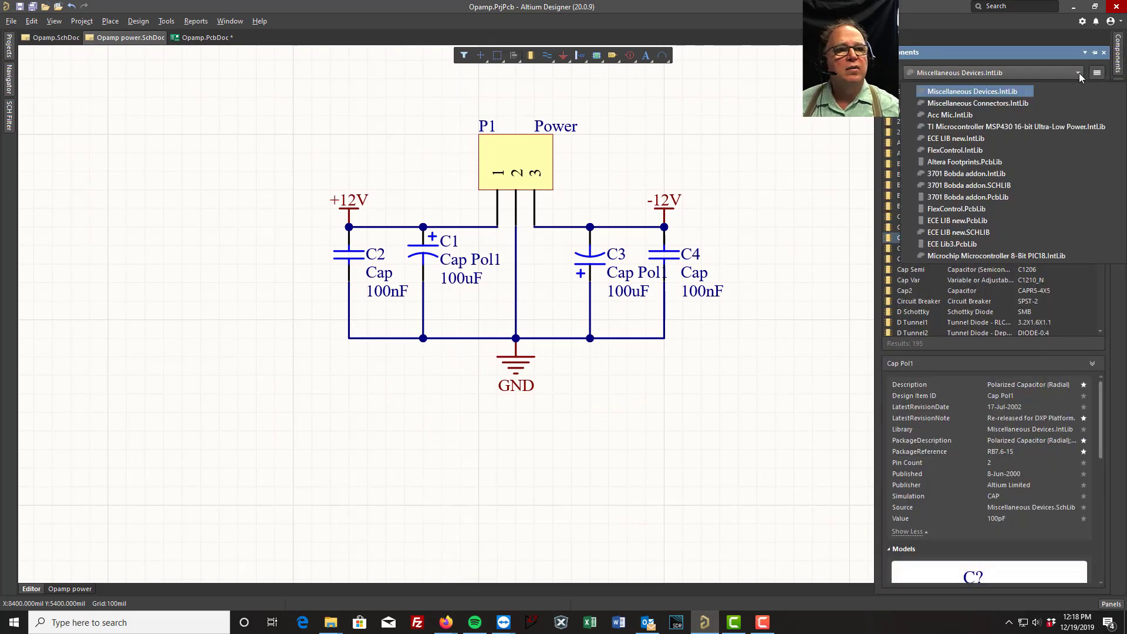
{"action": "left_click", "coordinate": [947, 139]}
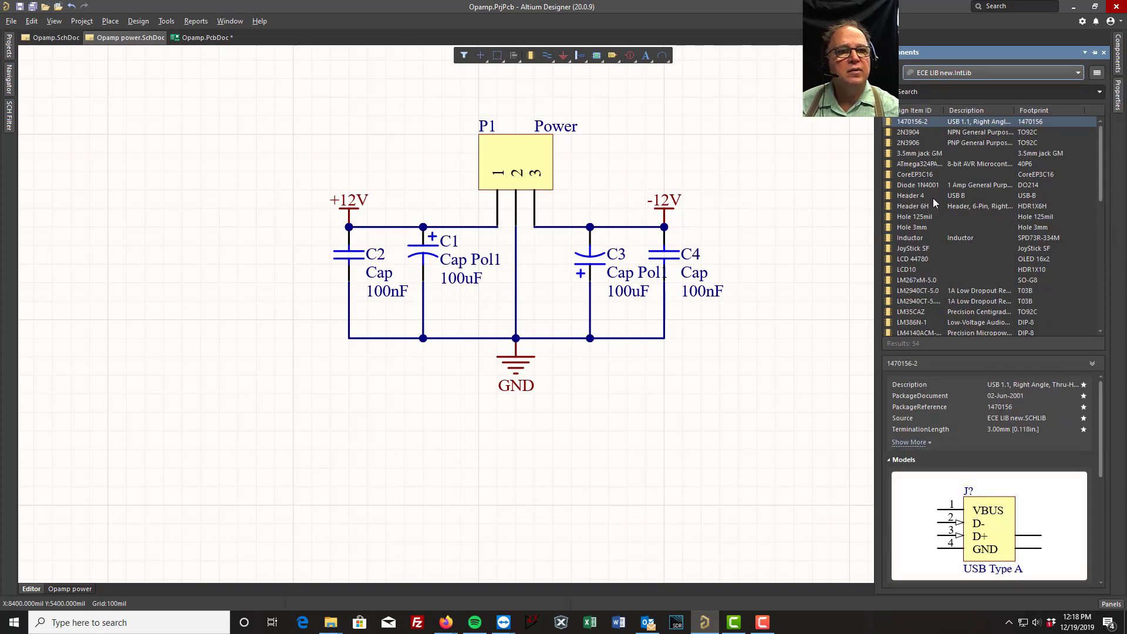
Step: Look through the components of ECE LIB new.SCHLIB and switch back to ECE LIB new.IntLib
{"action": "left_click", "coordinate": [1079, 72]}
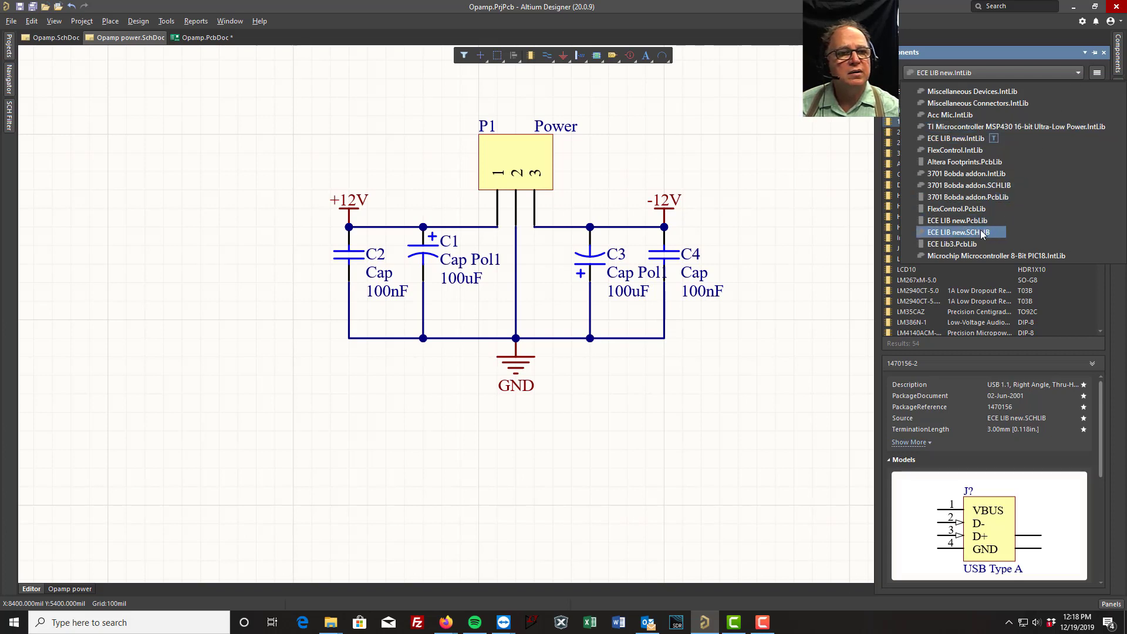
{"action": "left_click", "coordinate": [946, 232]}
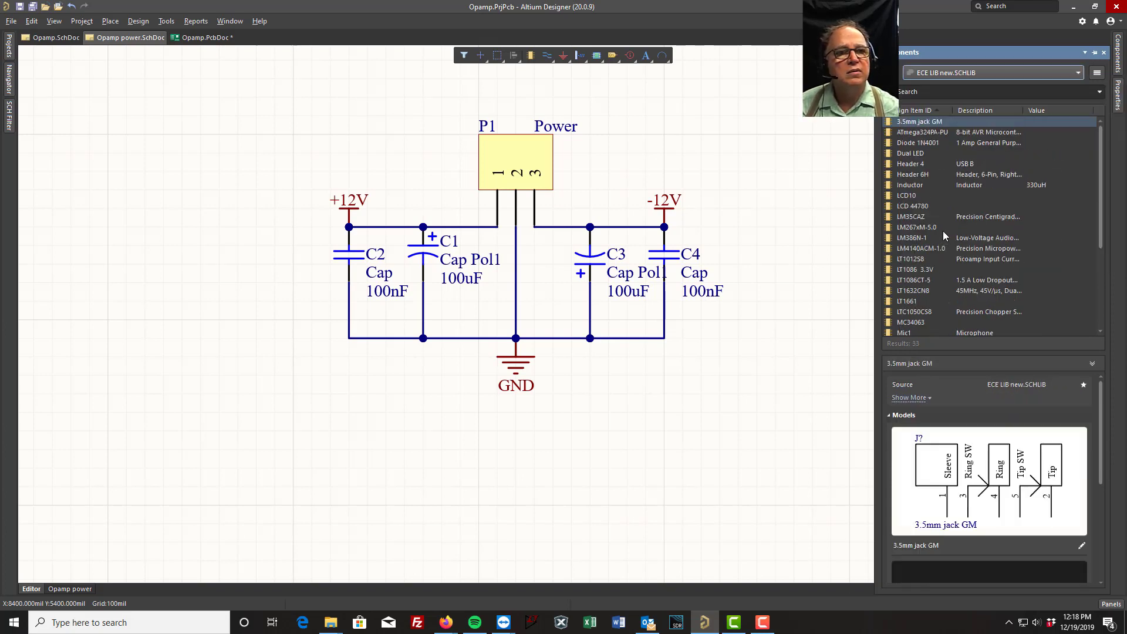
{"action": "scroll", "coordinate": [942, 226], "scroll_direction": "down", "scroll_amount": 5}
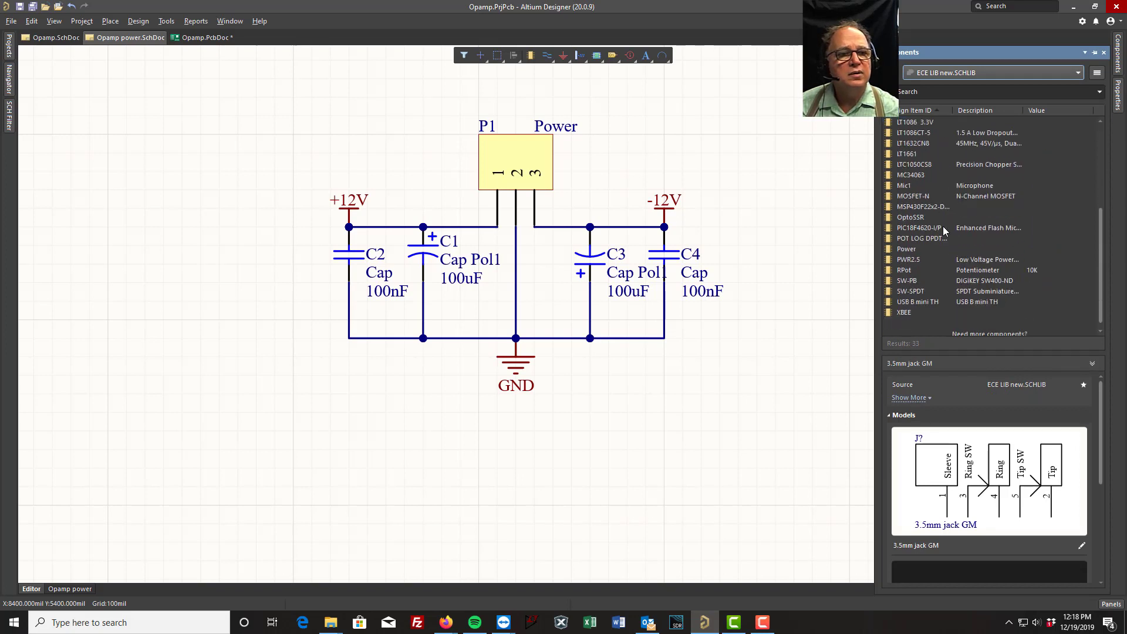
{"action": "scroll", "coordinate": [943, 227], "scroll_direction": "up", "scroll_amount": 5}
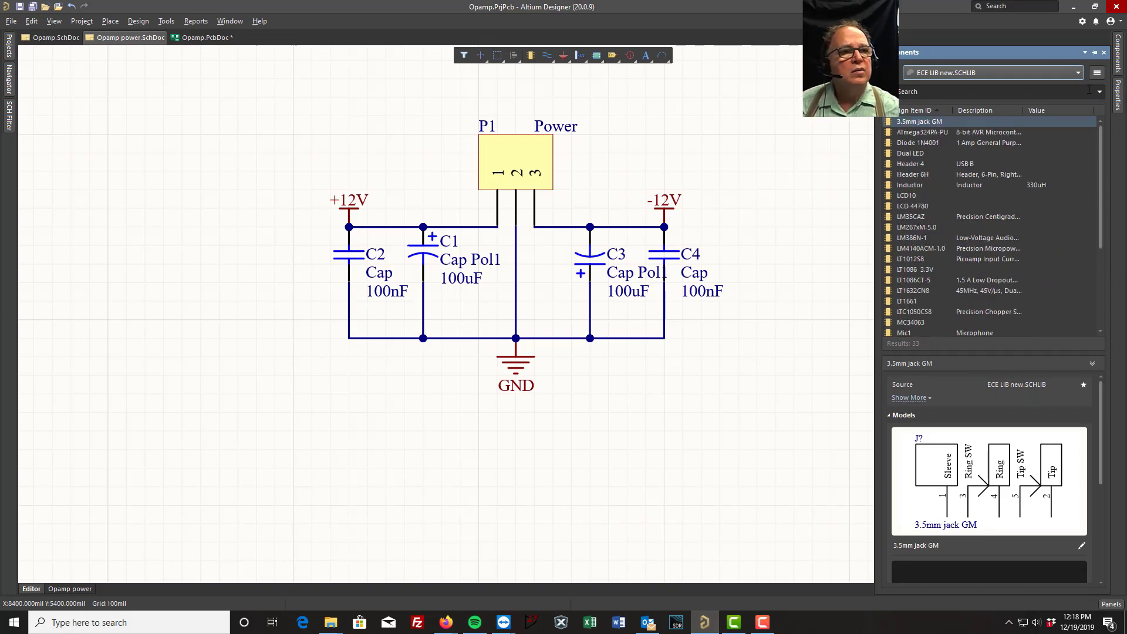
{"action": "left_click", "coordinate": [1079, 70]}
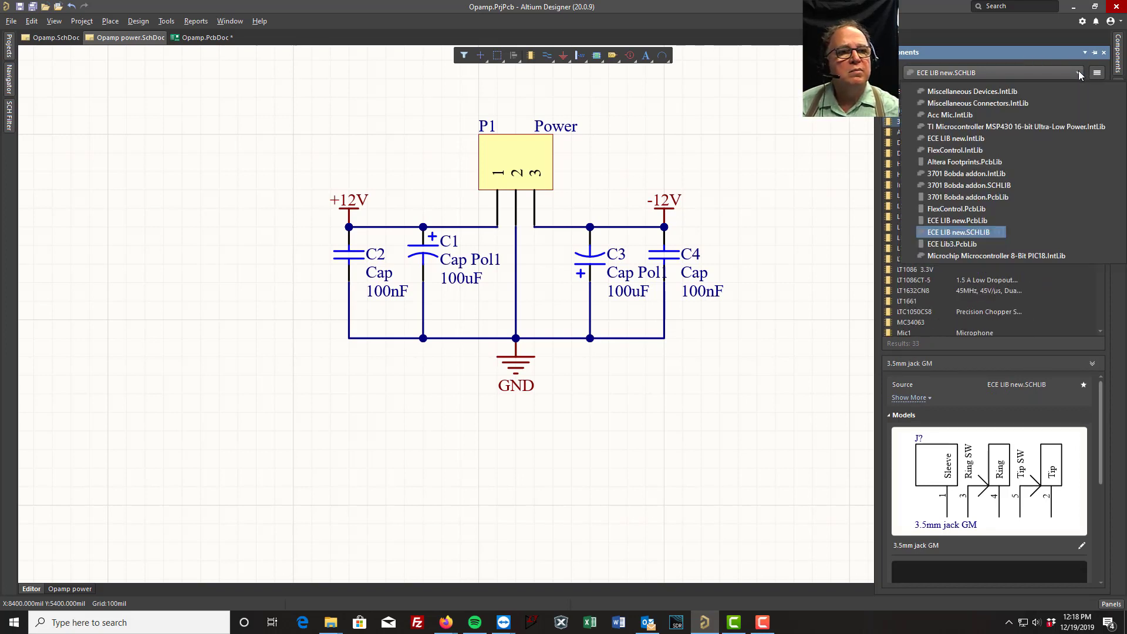
{"action": "left_click", "coordinate": [964, 138]}
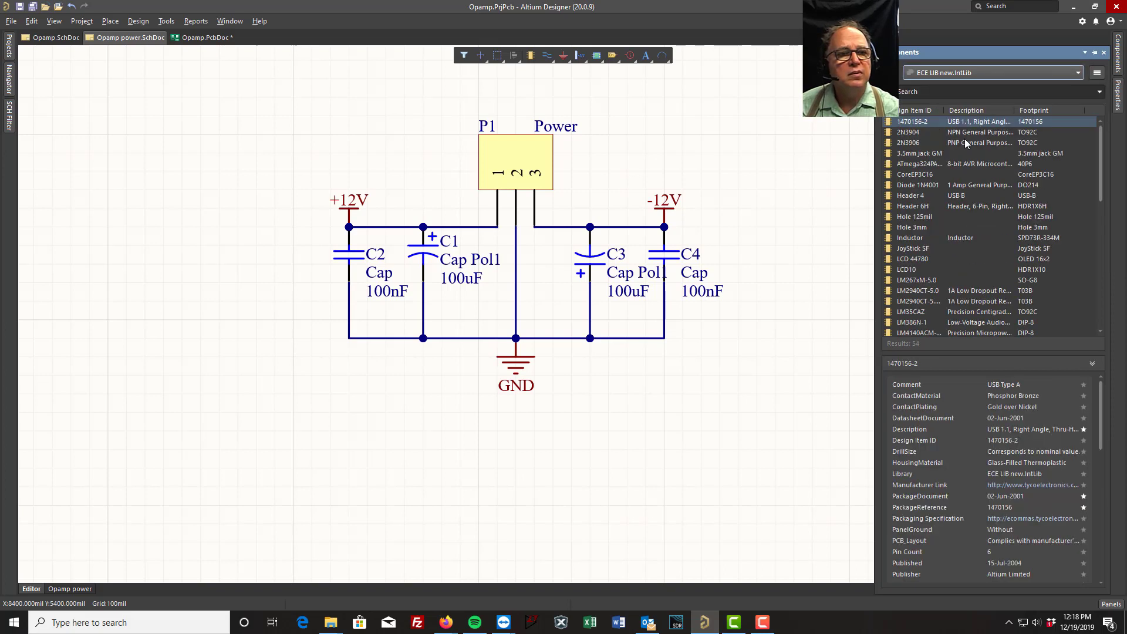
Step: Place four Hole 3mm components in a two-by-two arrangement below and to the left of the power circuit
{"action": "left_click", "coordinate": [901, 229]}
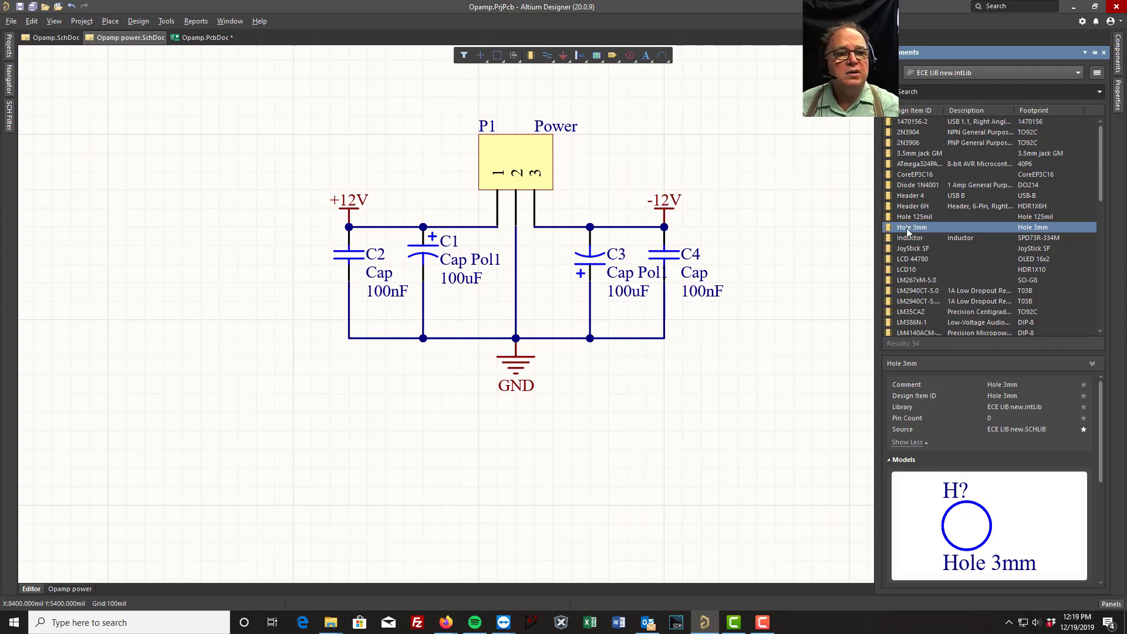
{"action": "double_click", "coordinate": [908, 232]}
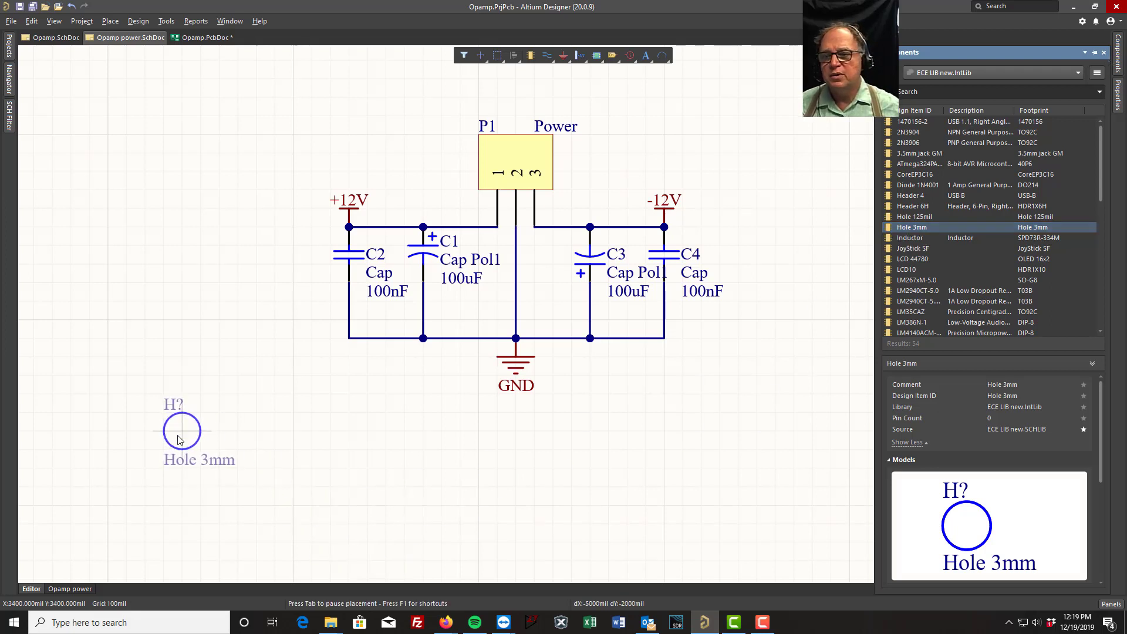
{"action": "left_click", "coordinate": [107, 434]}
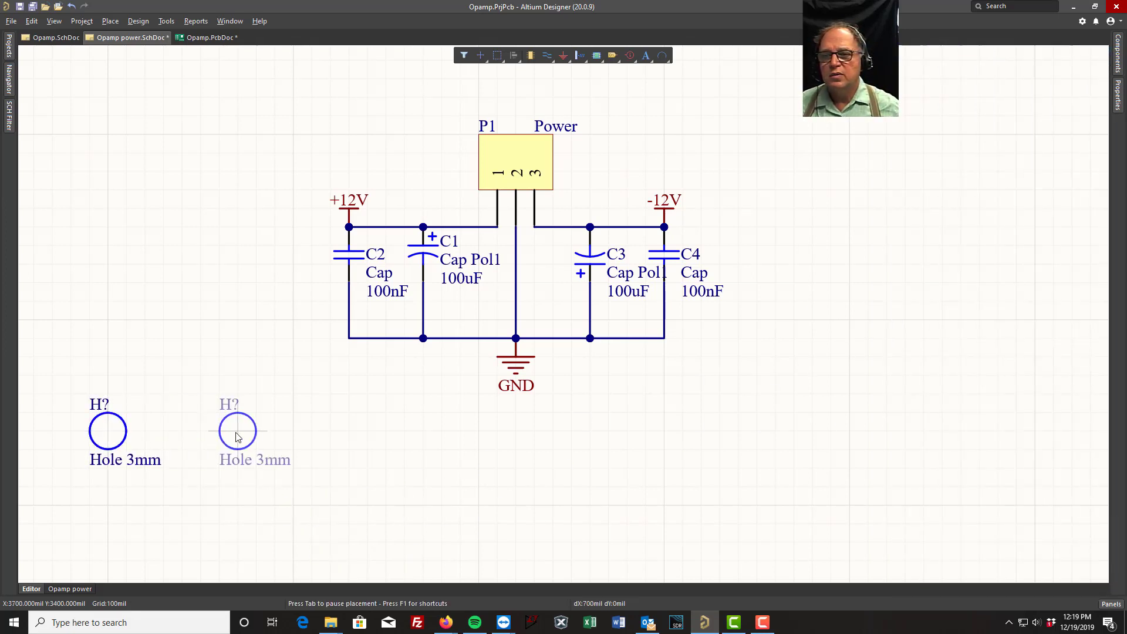
{"action": "left_click", "coordinate": [237, 431]}
{"action": "left_click", "coordinate": [127, 548]}
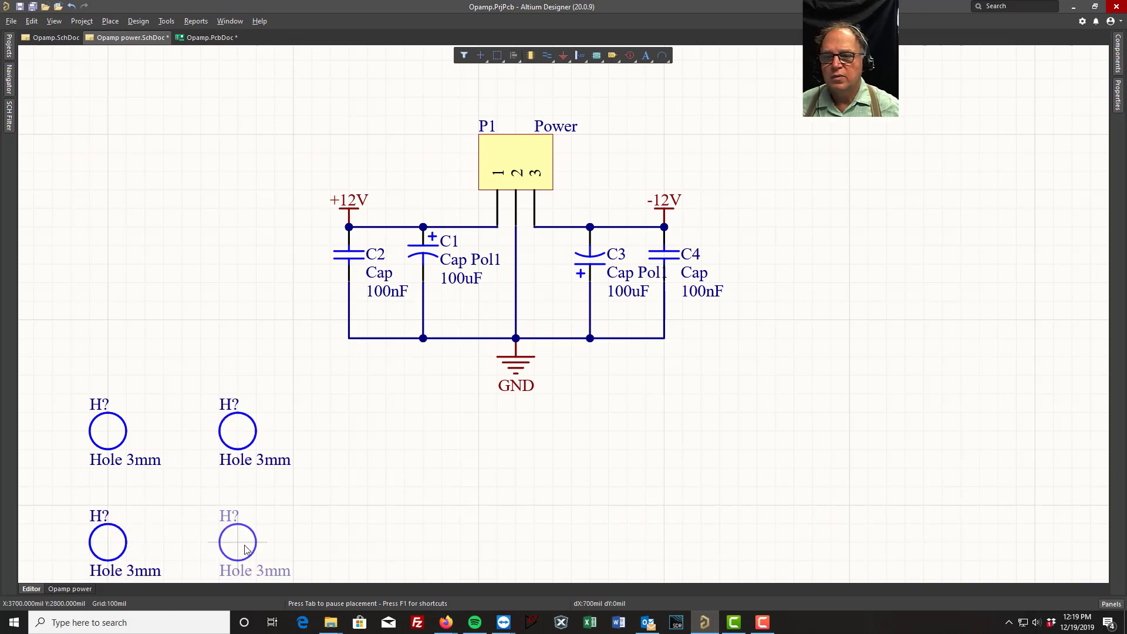
{"action": "left_click", "coordinate": [245, 548]}
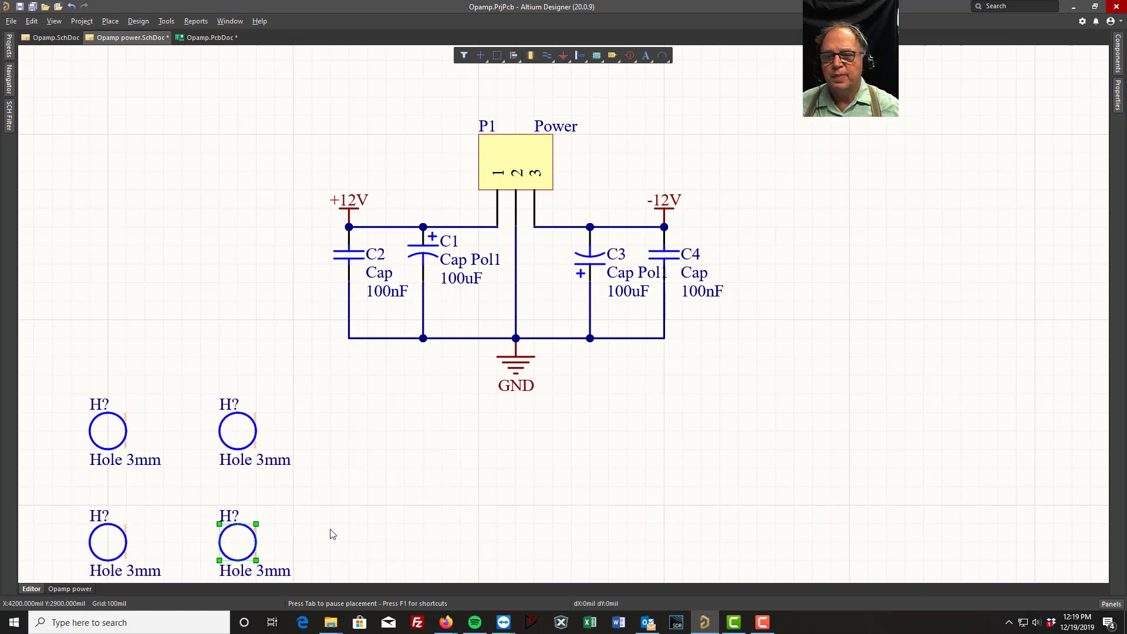
Step: Quietly annotate the four unnumbered Hole 3mm components, accept the designator changes and save Opamp power.SchDoc
{"action": "left_click", "coordinate": [10, 106]}
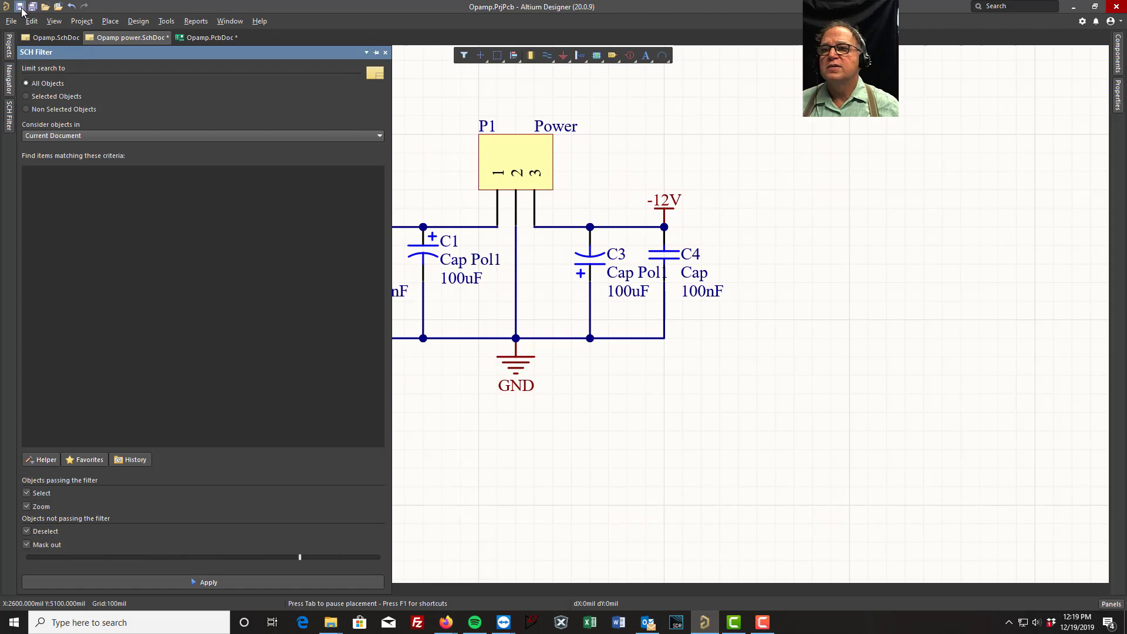
{"action": "left_click", "coordinate": [20, 7]}
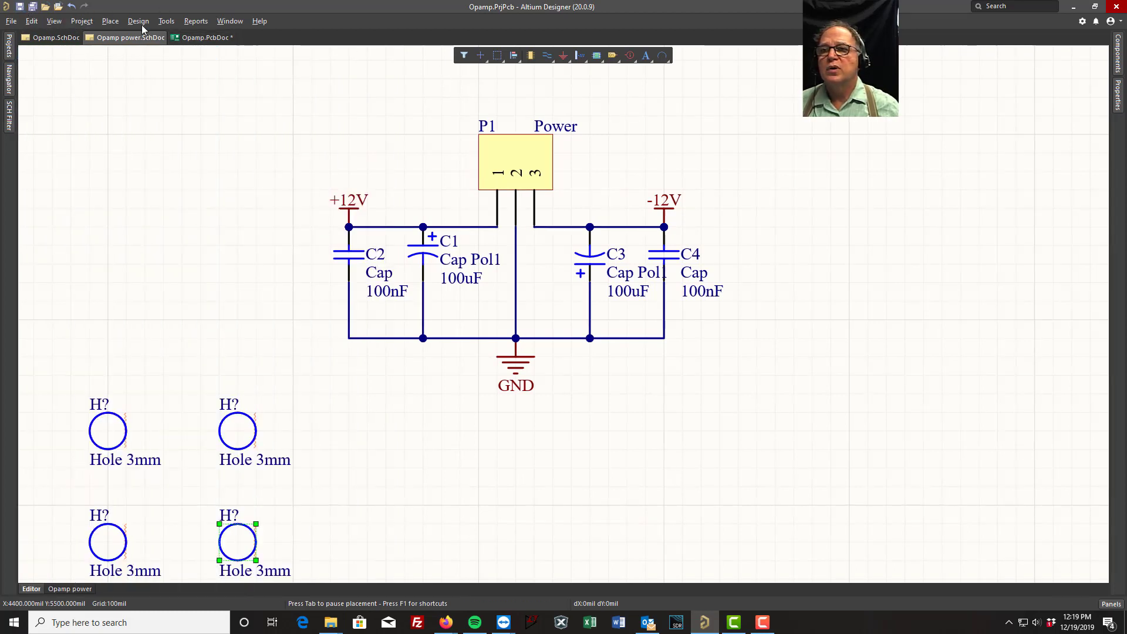
{"action": "left_click", "coordinate": [167, 21]}
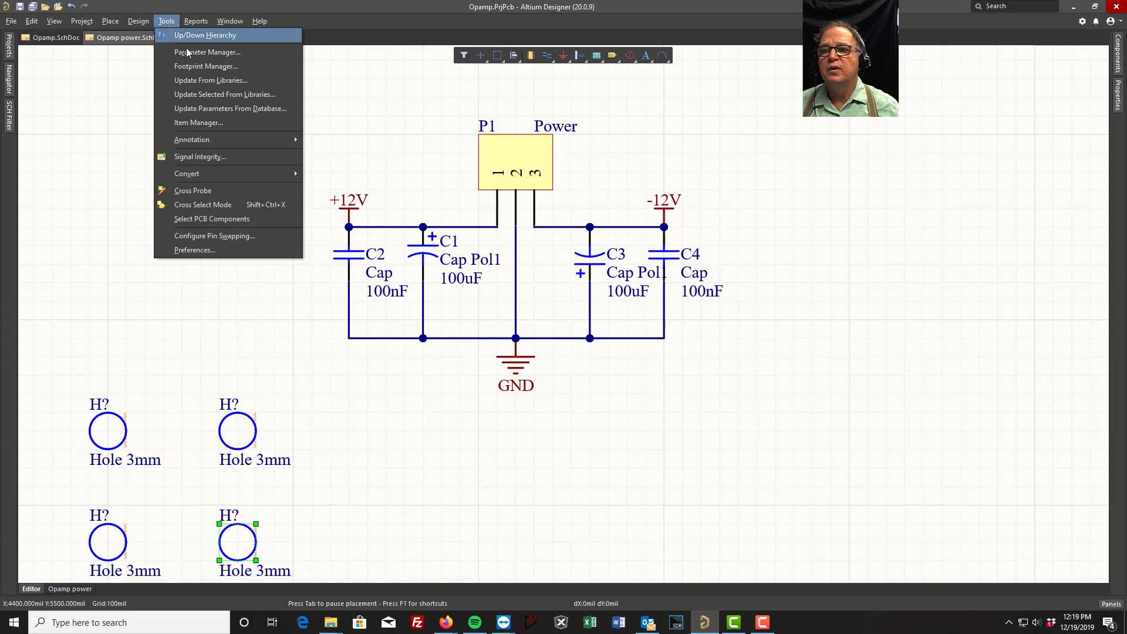
{"action": "mouse_move", "coordinate": [281, 141]}
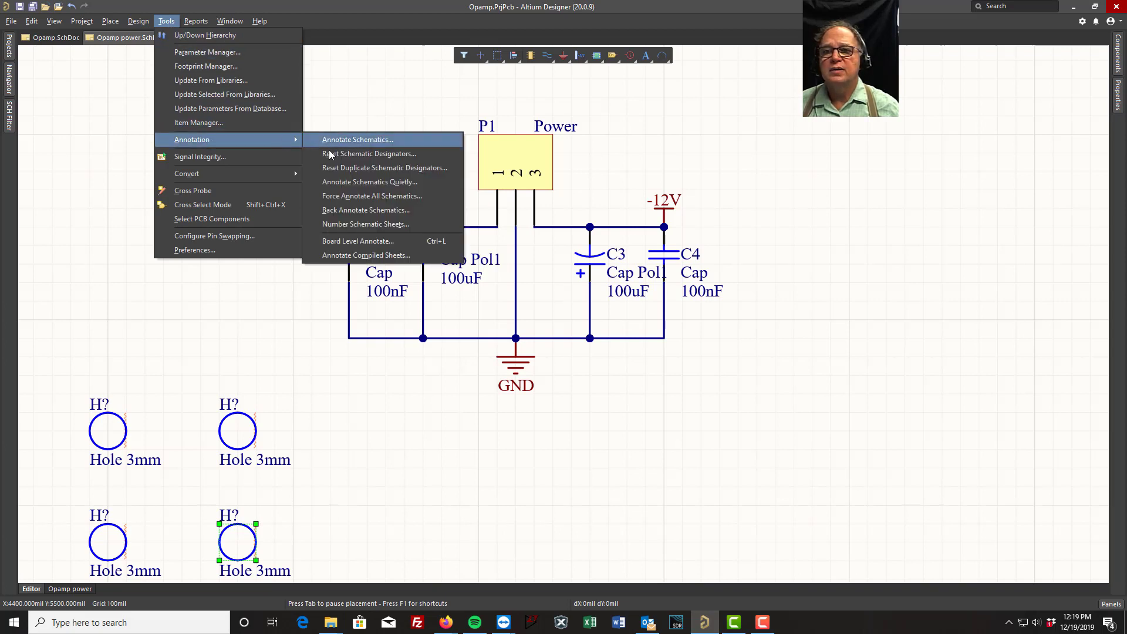
{"action": "left_click", "coordinate": [351, 182]}
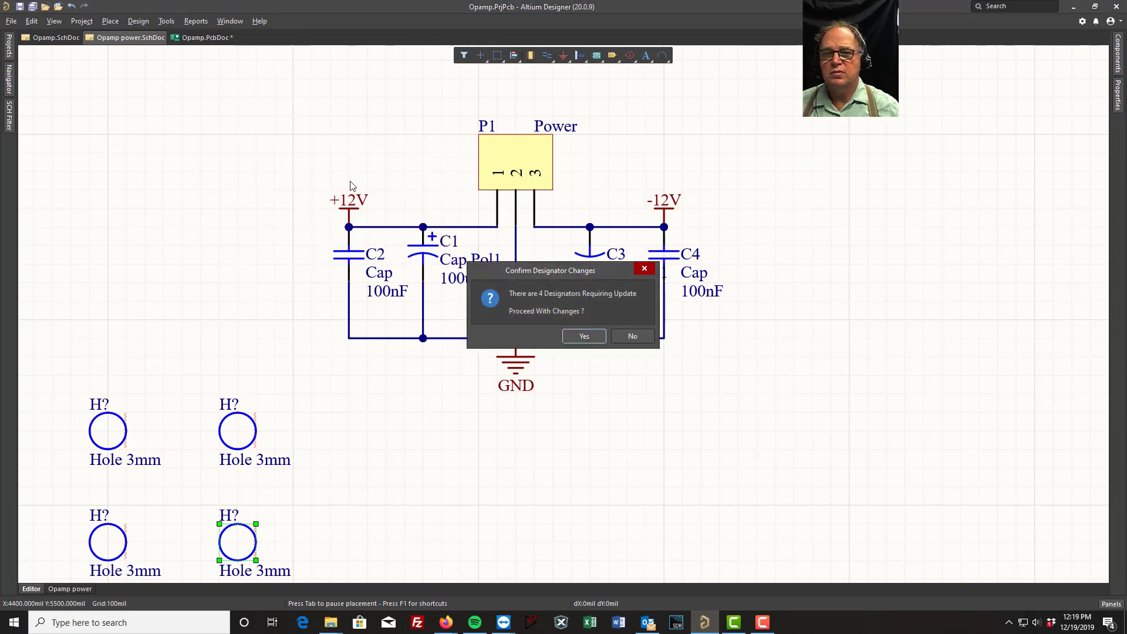
{"action": "left_click", "coordinate": [584, 338]}
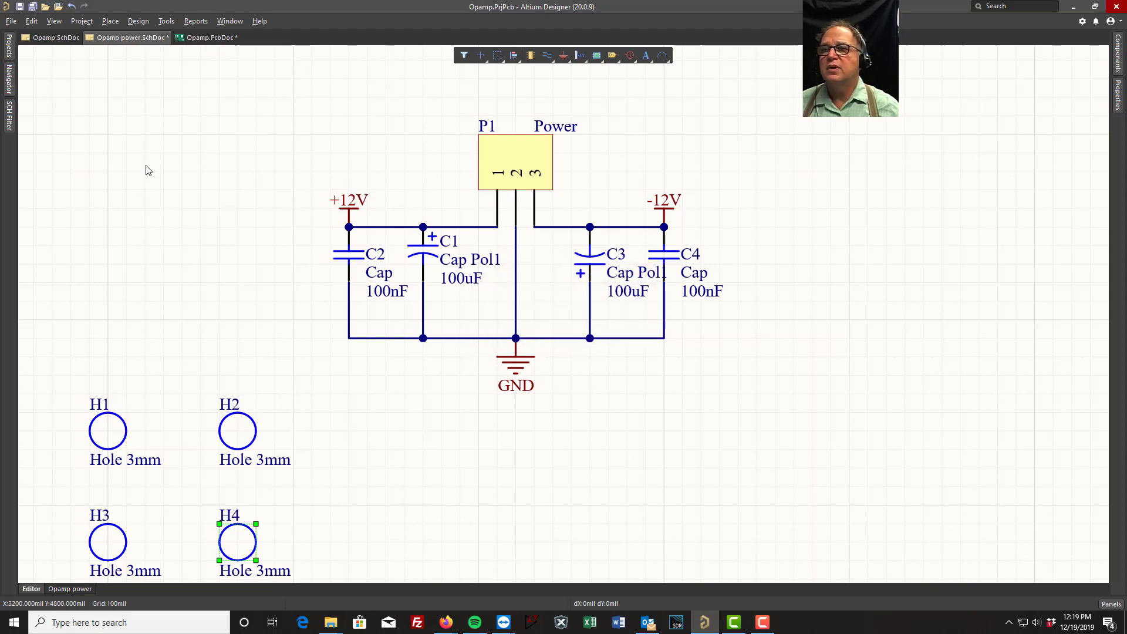
{"action": "left_click", "coordinate": [147, 170]}
{"action": "left_click", "coordinate": [20, 9]}
Step: Update Opamp.PcbDoc with holes H1 to H4 by executing the engineering change order
{"action": "left_click", "coordinate": [138, 20]}
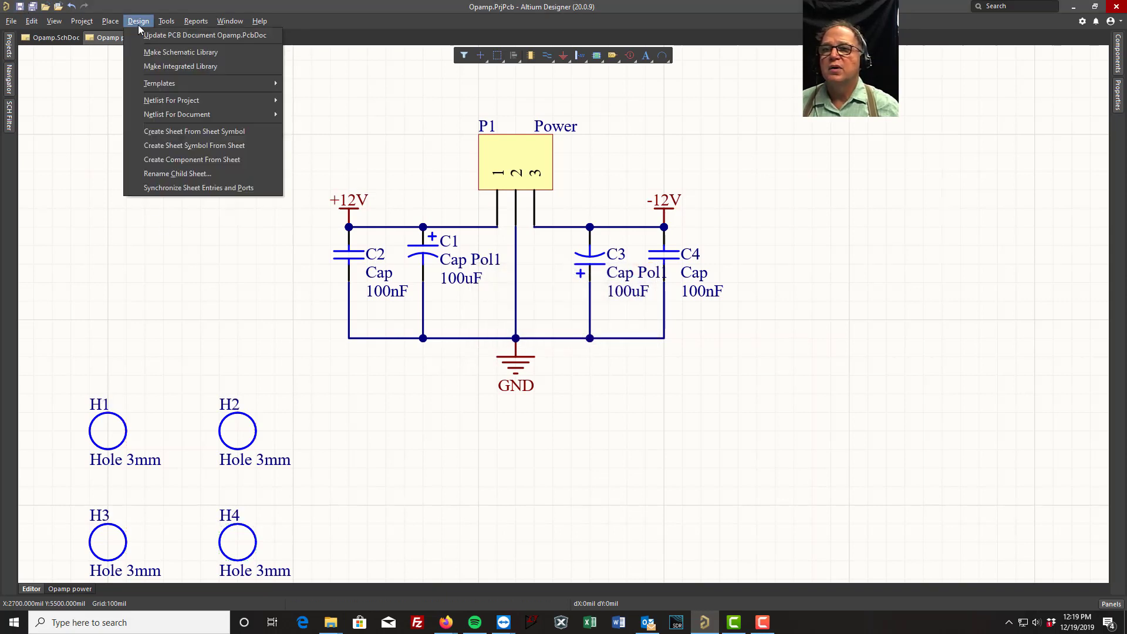
{"action": "left_click", "coordinate": [159, 31]}
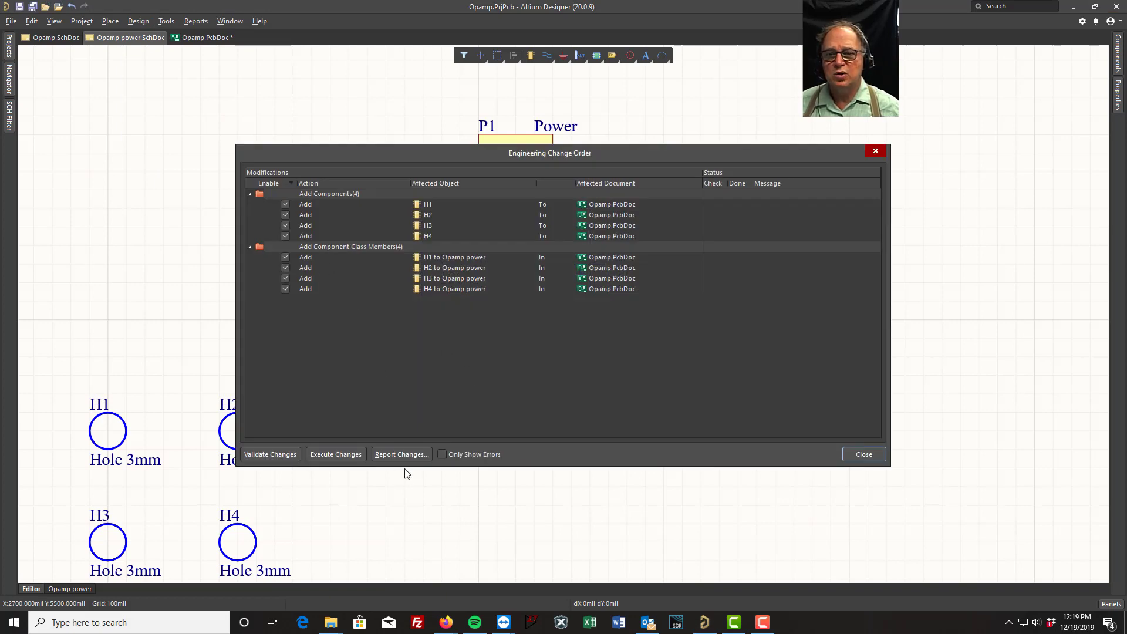
{"action": "left_click", "coordinate": [335, 454]}
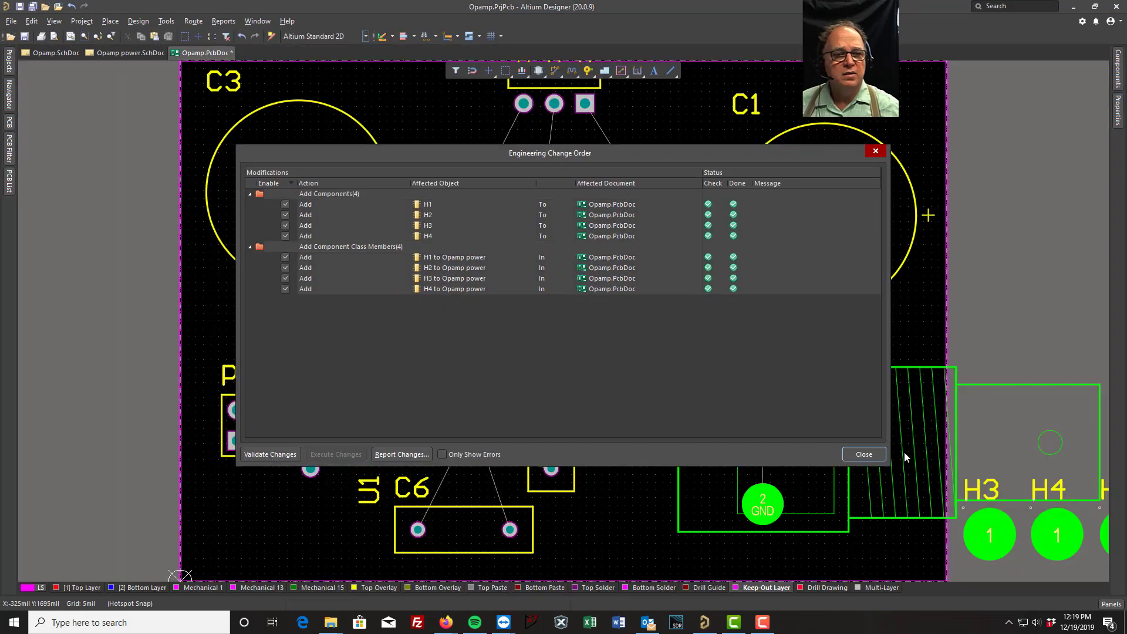
{"action": "left_click", "coordinate": [863, 454]}
Step: Move H1 to the board's lower-left corner and H2 to its upper-left corner, shifting C3's label to make room
{"action": "right_click_drag", "start_coordinate": [1033, 343], "coordinate": [870, 247]}
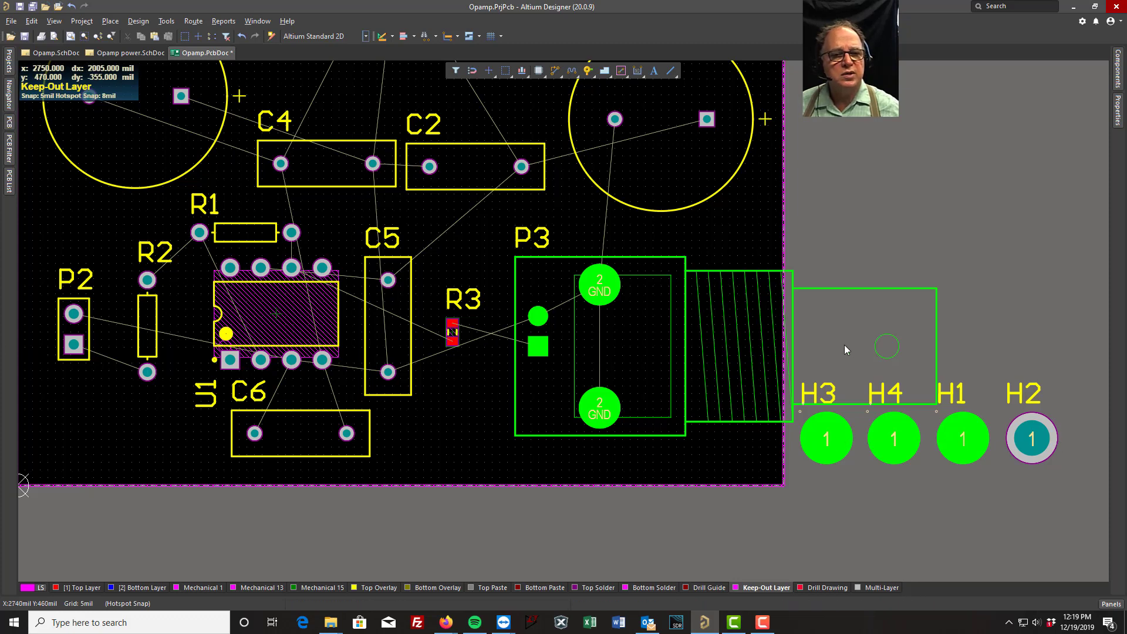
{"action": "left_click_drag", "start_coordinate": [958, 435], "coordinate": [228, 390]}
{"action": "right_click_drag", "start_coordinate": [1058, 480], "coordinate": [947, 537]}
{"action": "left_click_drag", "start_coordinate": [1097, 439], "coordinate": [78, 259]}
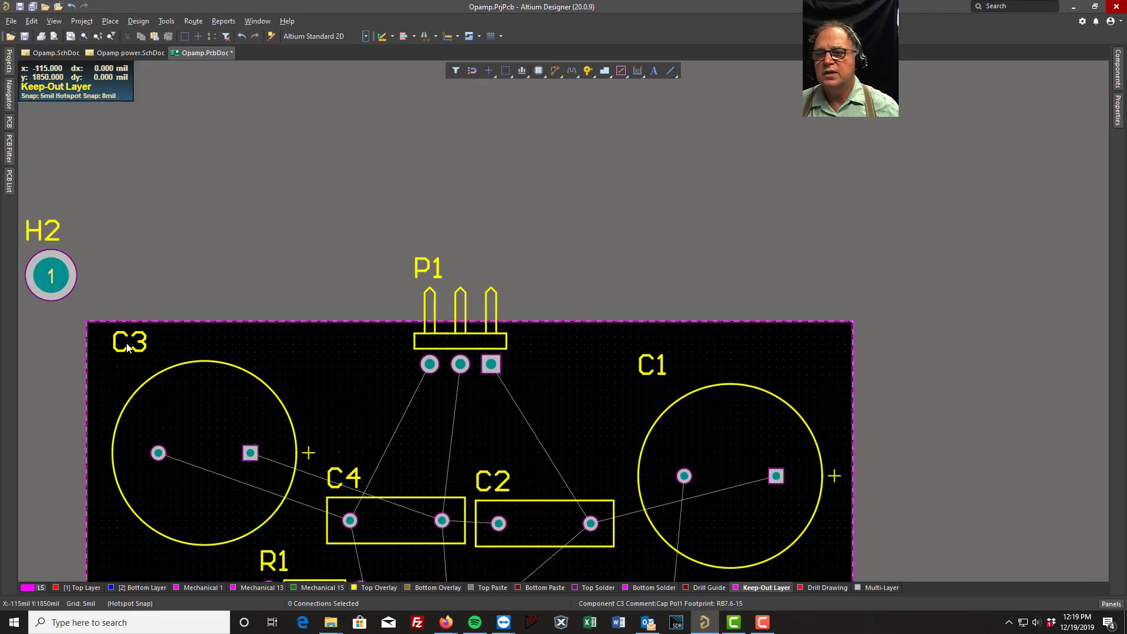
{"action": "left_click_drag", "start_coordinate": [128, 348], "coordinate": [303, 388]}
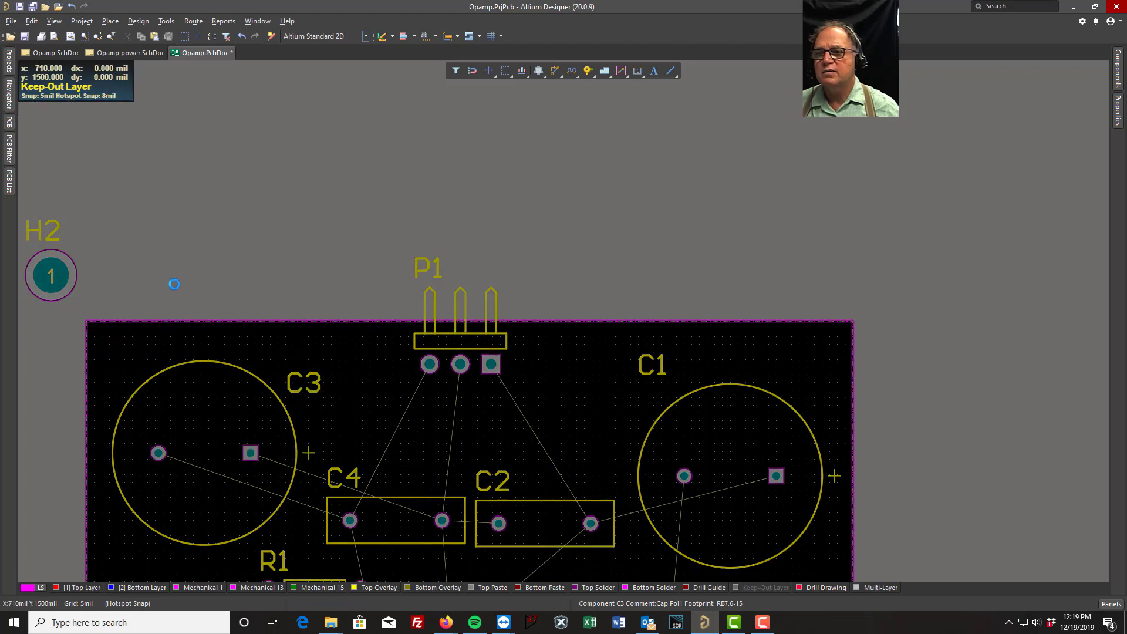
{"action": "left_click_drag", "start_coordinate": [51, 275], "coordinate": [118, 354]}
{"action": "left_click_drag", "start_coordinate": [106, 313], "coordinate": [164, 347]}
Step: Move hole H3 into the board's upper-right corner and place its designator to the left of the hole
{"action": "right_click_drag", "start_coordinate": [836, 176], "coordinate": [442, 42]}
{"action": "right_click_drag", "start_coordinate": [708, 390], "coordinate": [554, 57]}
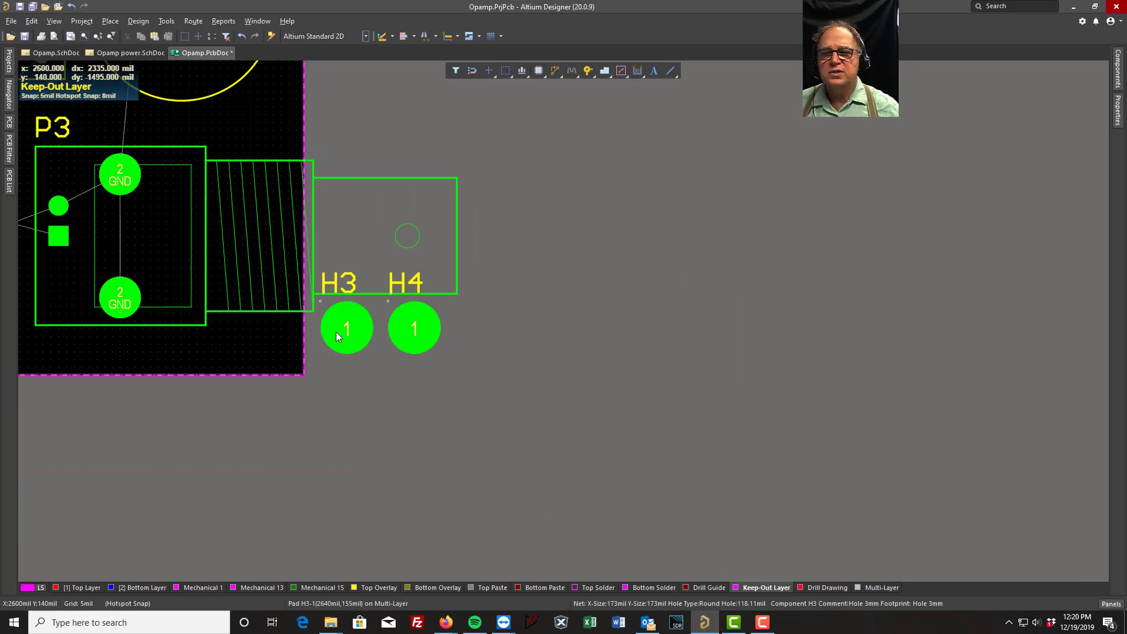
{"action": "left_click_drag", "start_coordinate": [346, 327], "coordinate": [273, 181]}
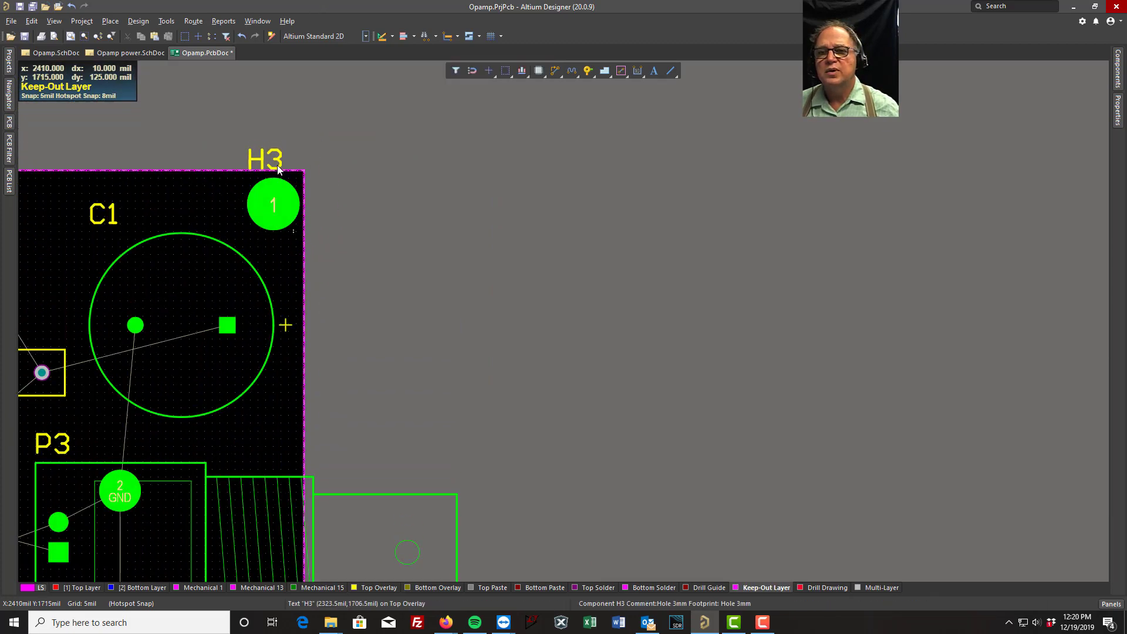
{"action": "scroll", "coordinate": [583, 296], "scroll_direction": "down", "scroll_amount": 5}
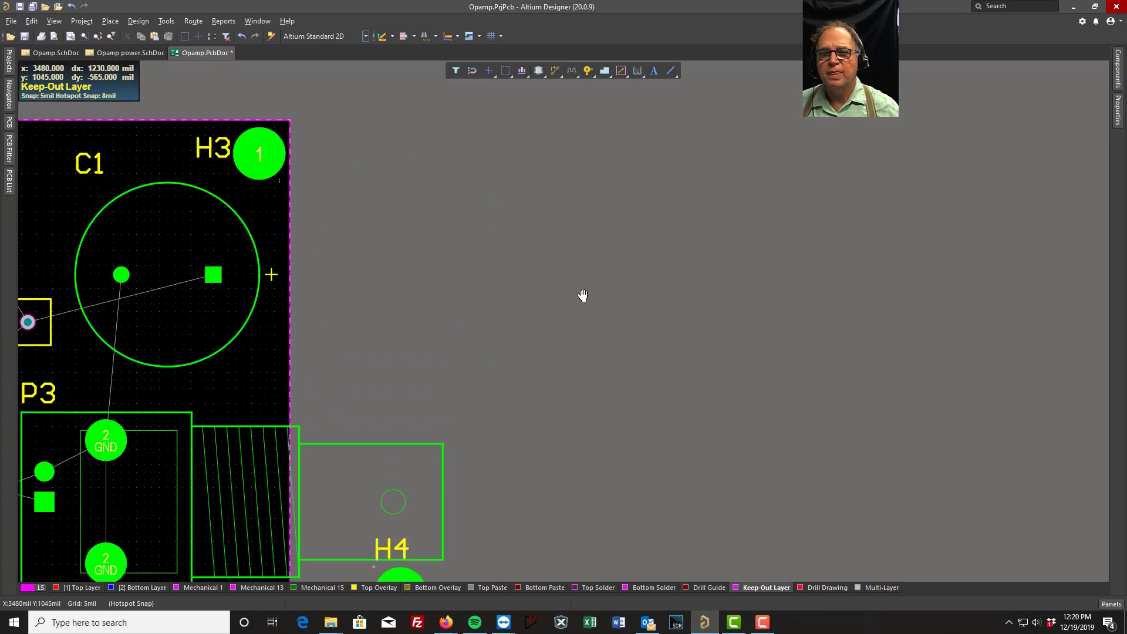
Step: Place hole H4 in the board's lower-right corner below P3 with its designator to its left, and save the PCB
{"action": "left_click_drag", "start_coordinate": [405, 350], "coordinate": [266, 366]}
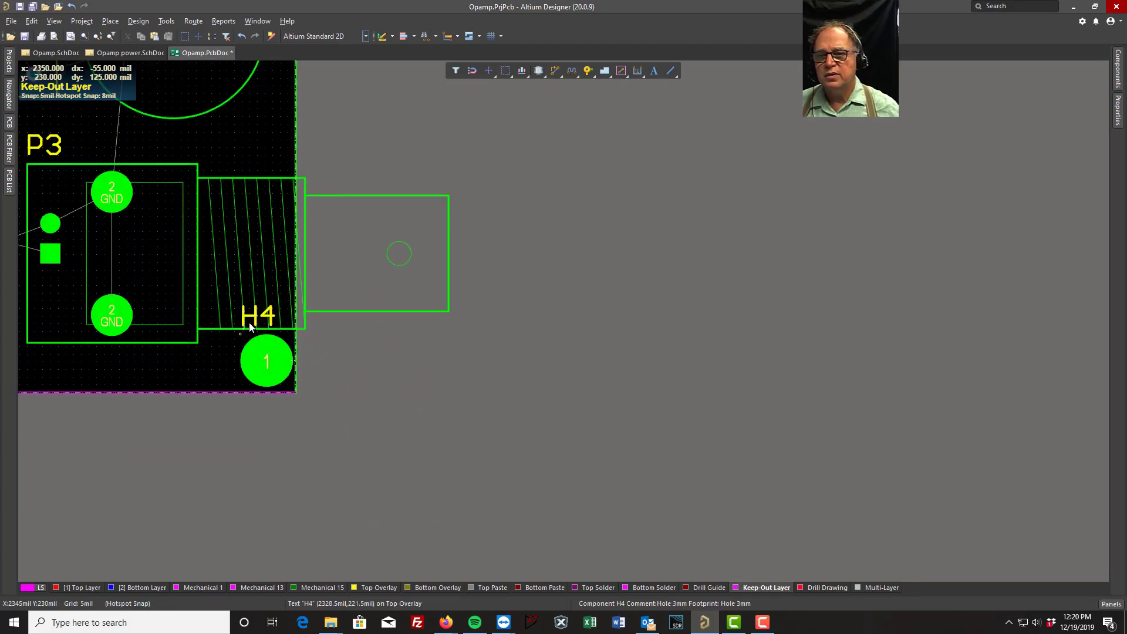
{"action": "left_click_drag", "start_coordinate": [115, 318], "coordinate": [90, 334]}
{"action": "key", "text": "Escape"}
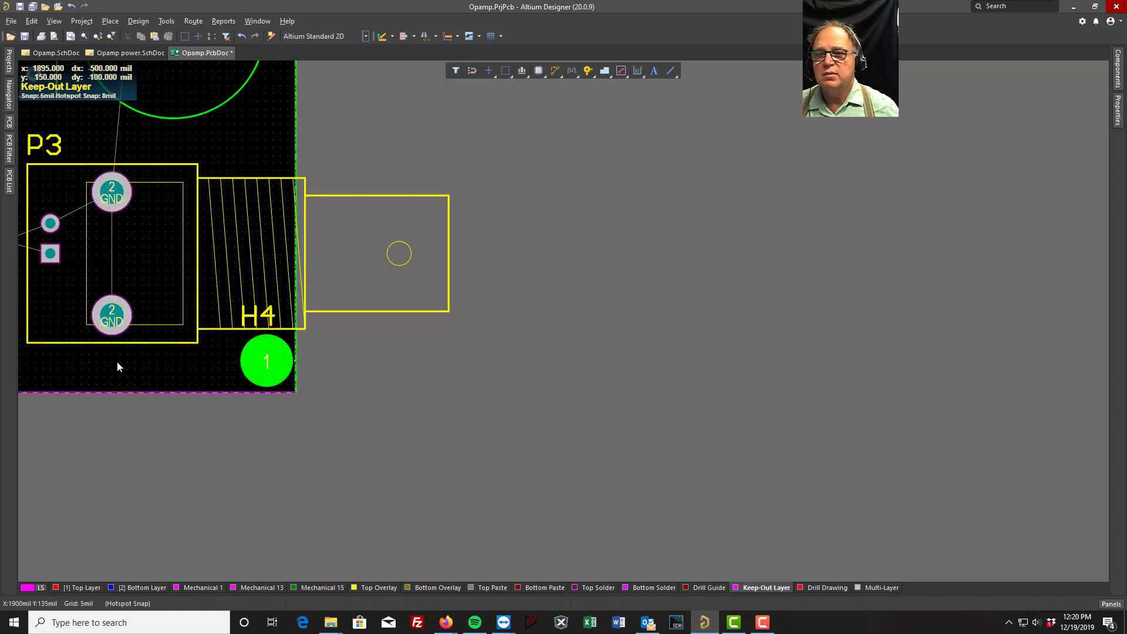
{"action": "left_click_drag", "start_coordinate": [259, 369], "coordinate": [266, 455]}
{"action": "left_click_drag", "start_coordinate": [260, 399], "coordinate": [266, 362]}
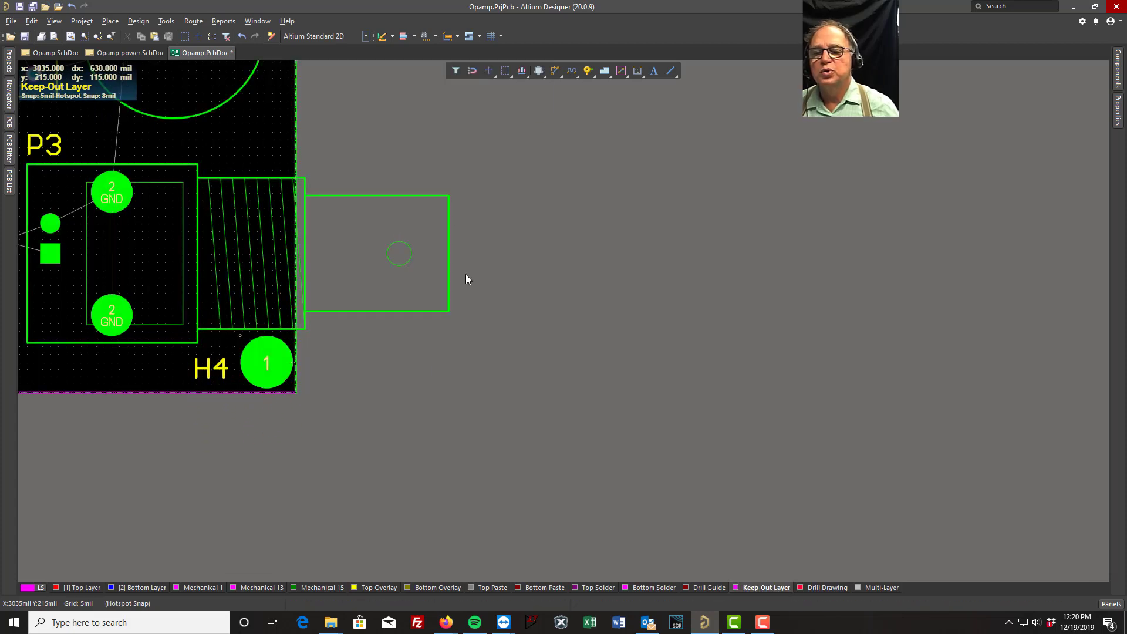
{"action": "left_click", "coordinate": [21, 7]}
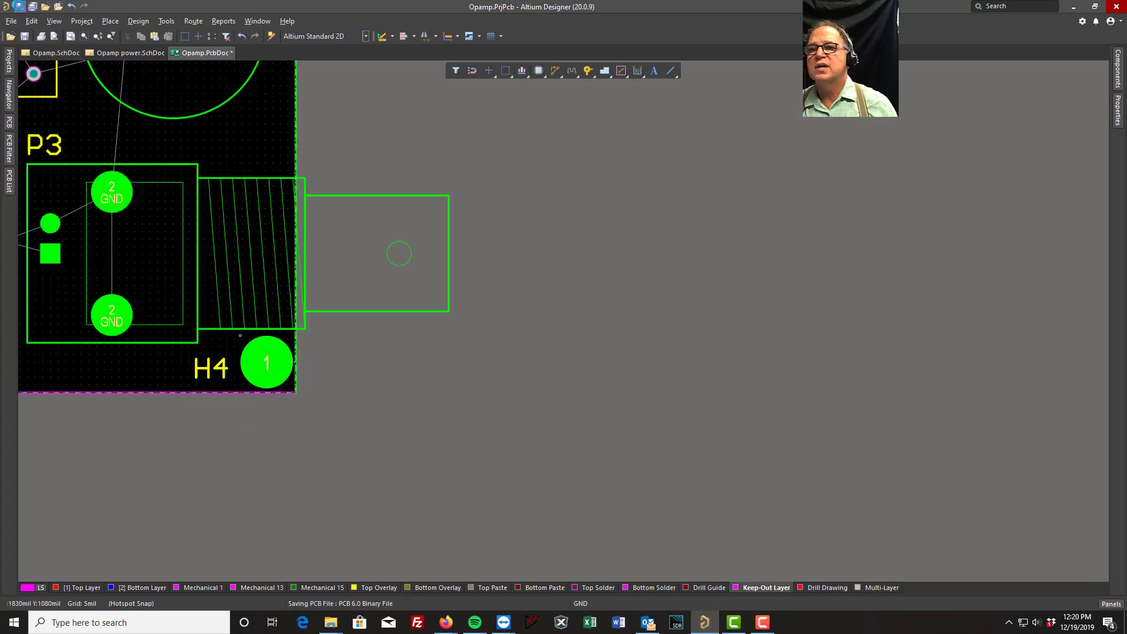
Step: Reset the error markers on the PCB
{"action": "left_click", "coordinate": [71, 37]}
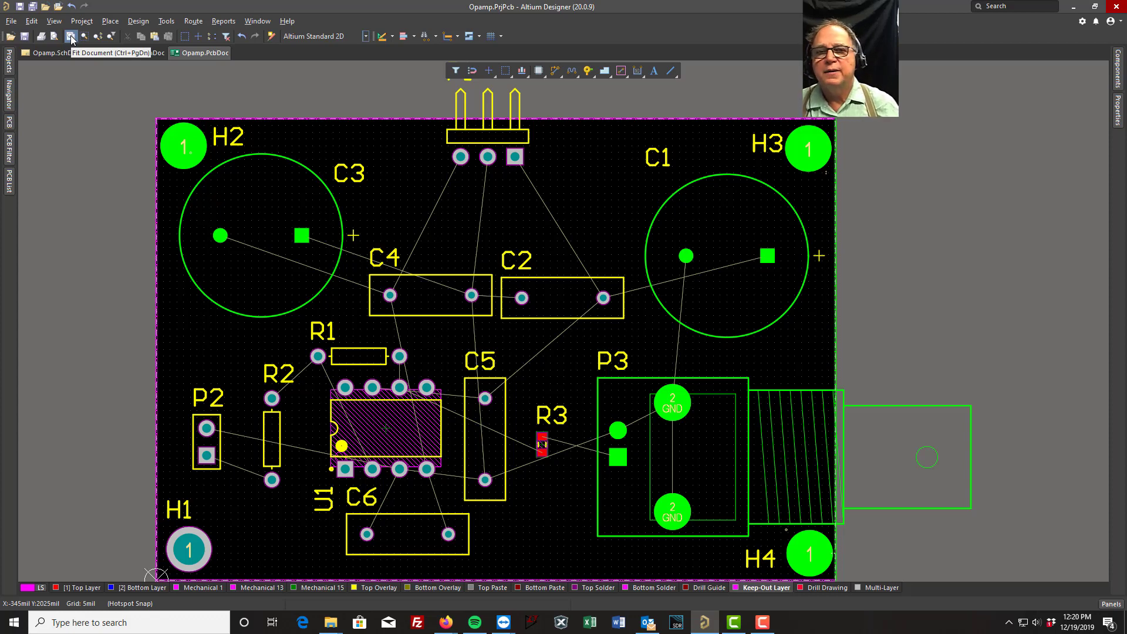
{"action": "left_click", "coordinate": [147, 23]}
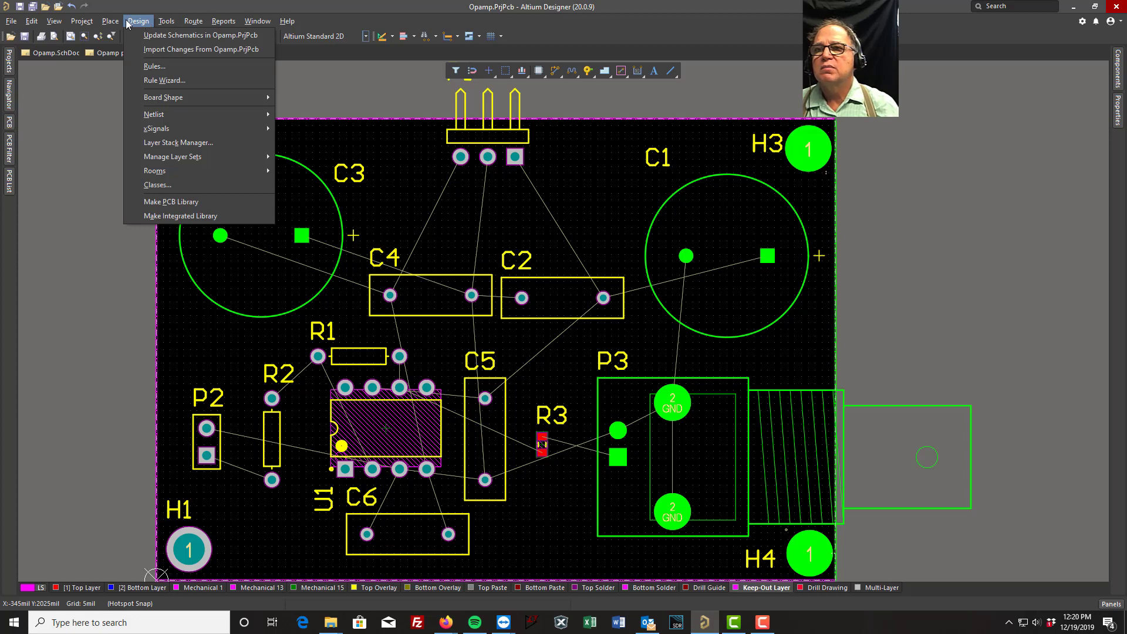
{"action": "mouse_move", "coordinate": [164, 23]}
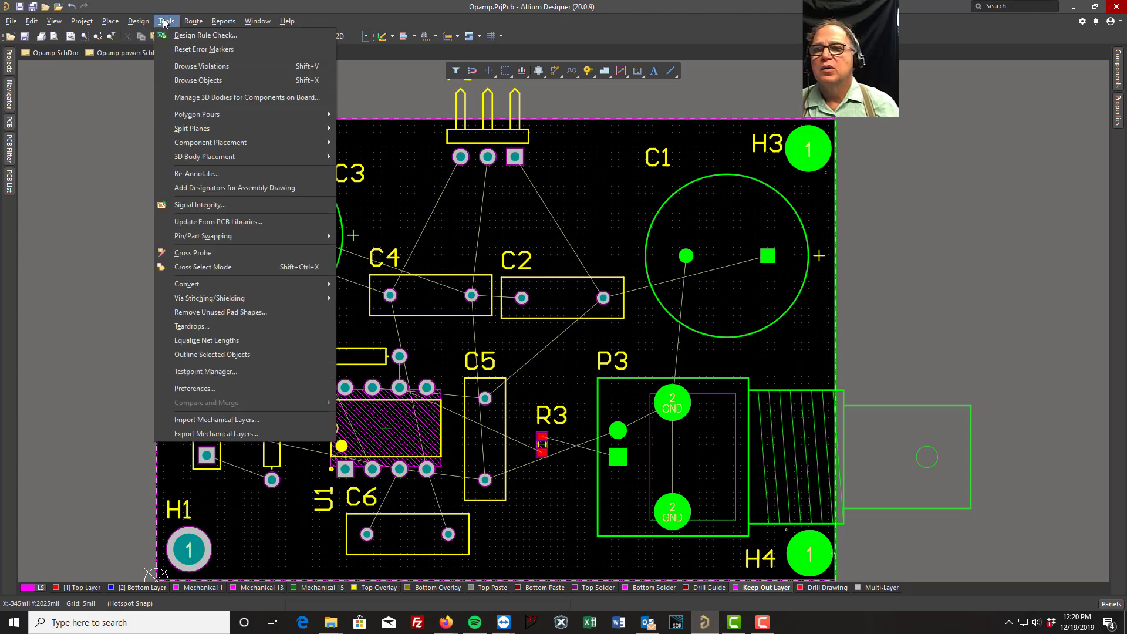
{"action": "left_click", "coordinate": [194, 51]}
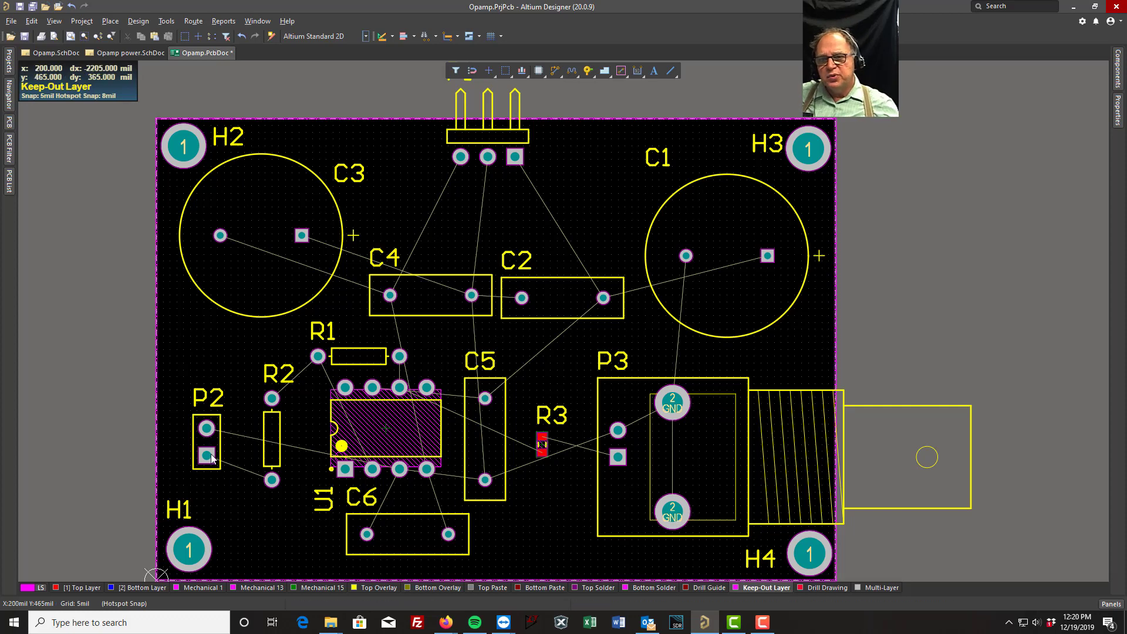
Step: Move header P2 closer to the board's left edge and make its Input comment visible
{"action": "left_click_drag", "start_coordinate": [206, 428], "coordinate": [182, 429]}
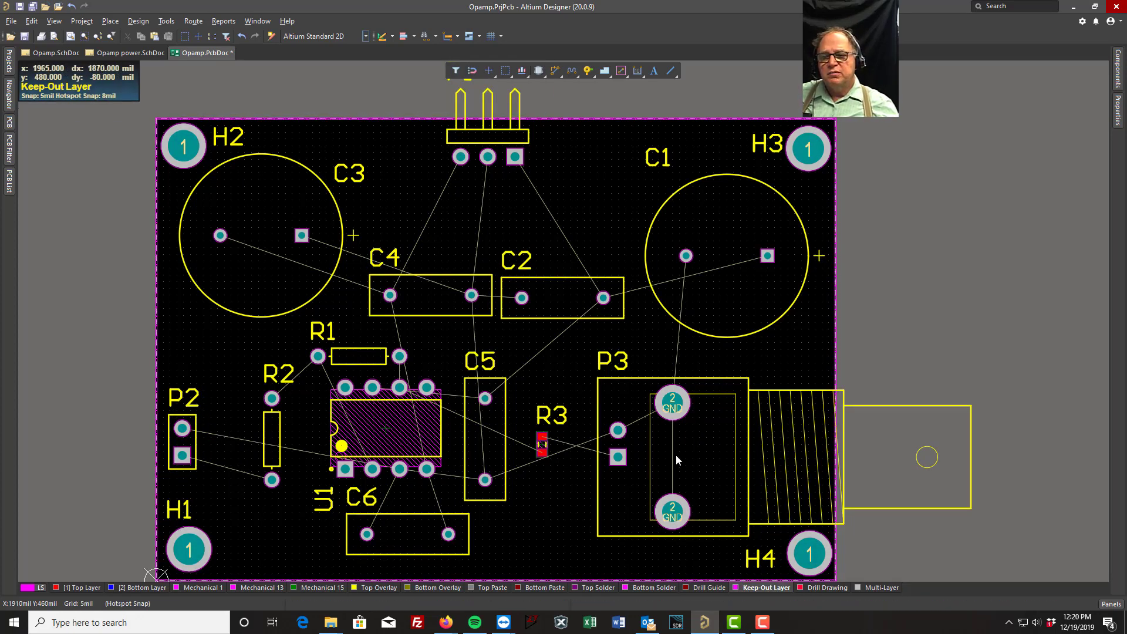
{"action": "left_click", "coordinate": [182, 441]}
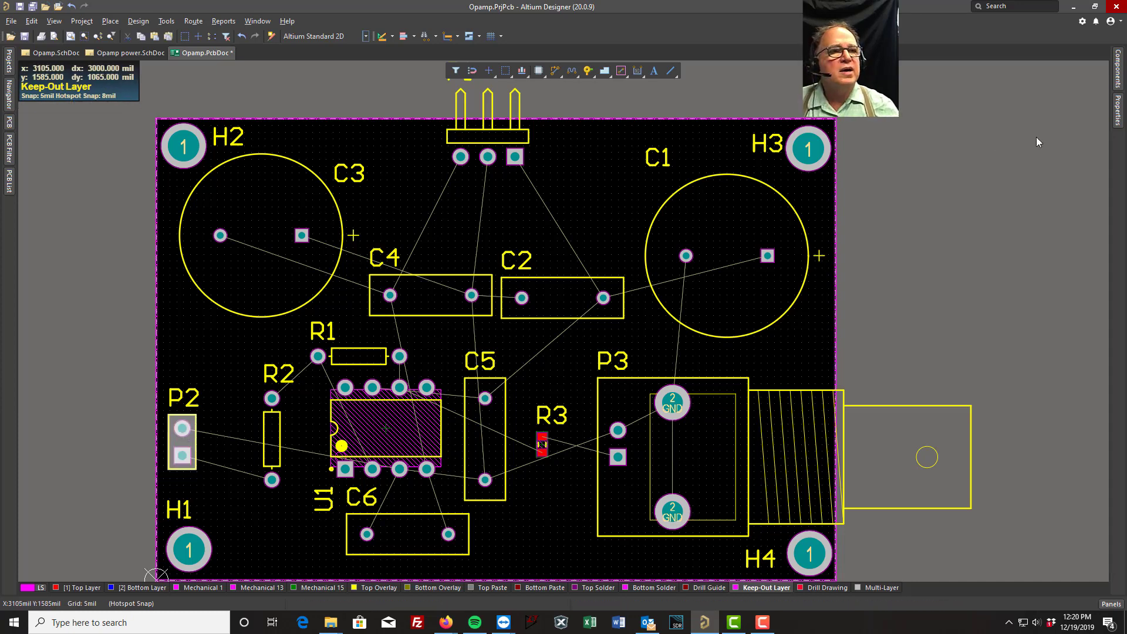
{"action": "left_click", "coordinate": [1118, 113]}
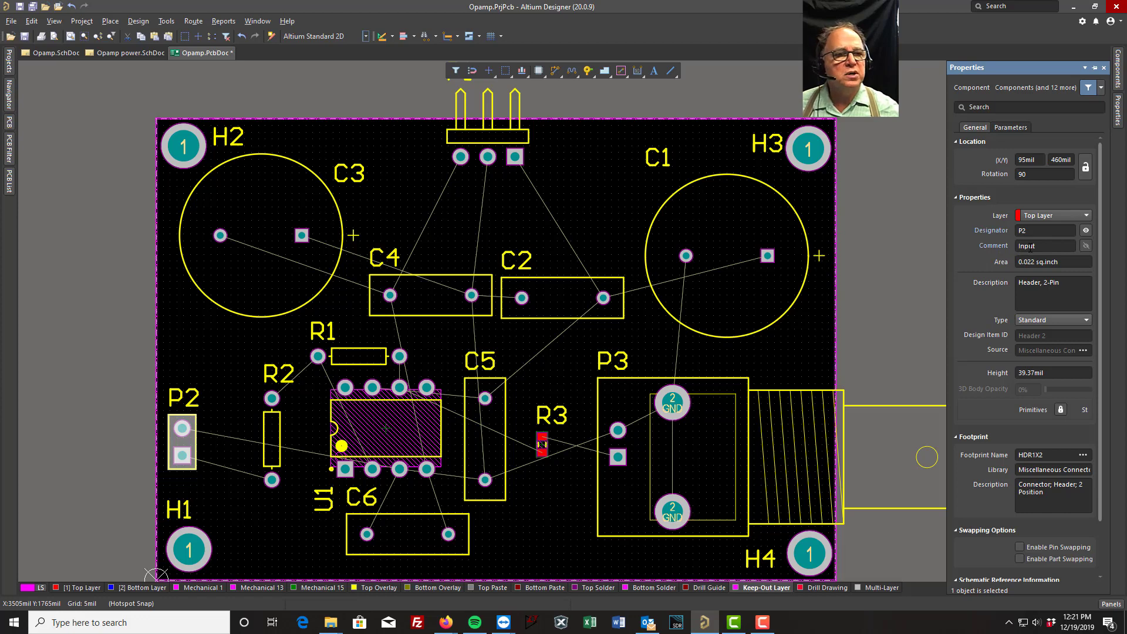
{"action": "left_click", "coordinate": [1085, 246]}
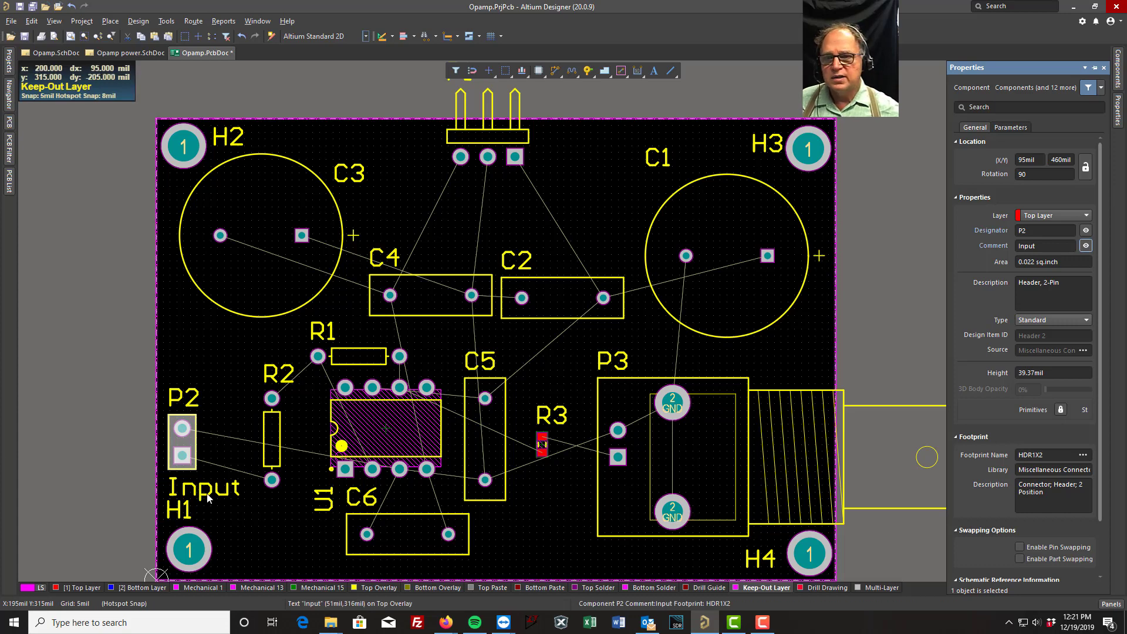
Step: Rotate the Input comment to vertical and position it between P2 and R2
{"action": "left_click_drag", "start_coordinate": [208, 498], "coordinate": [211, 489]}
{"action": "left_click_drag", "start_coordinate": [212, 489], "coordinate": [220, 439]}
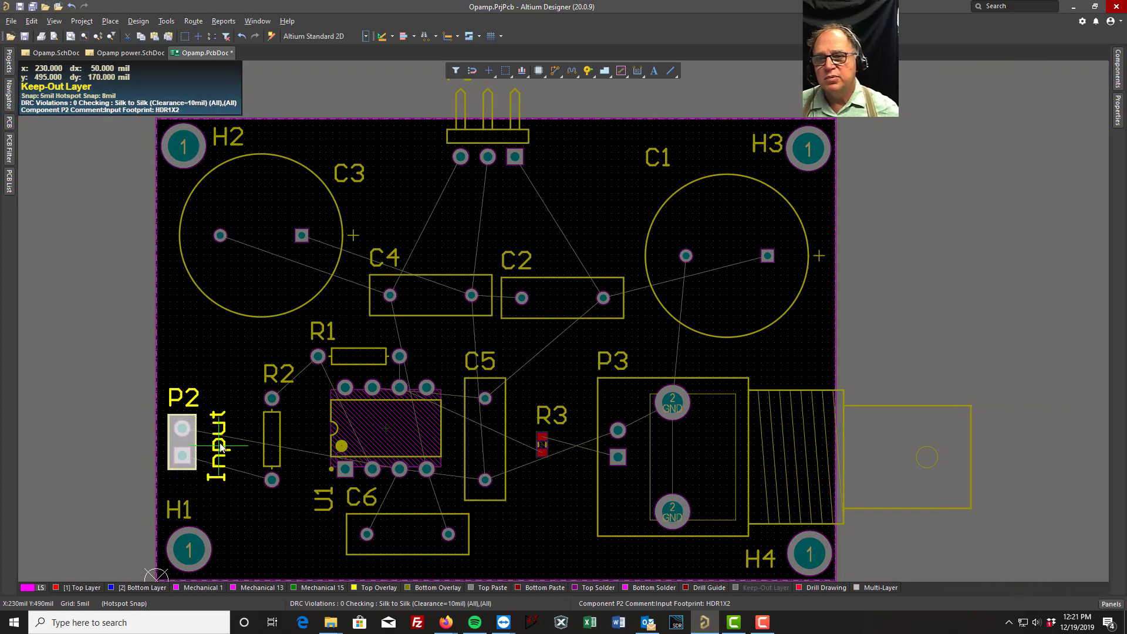
{"action": "left_click", "coordinate": [252, 520]}
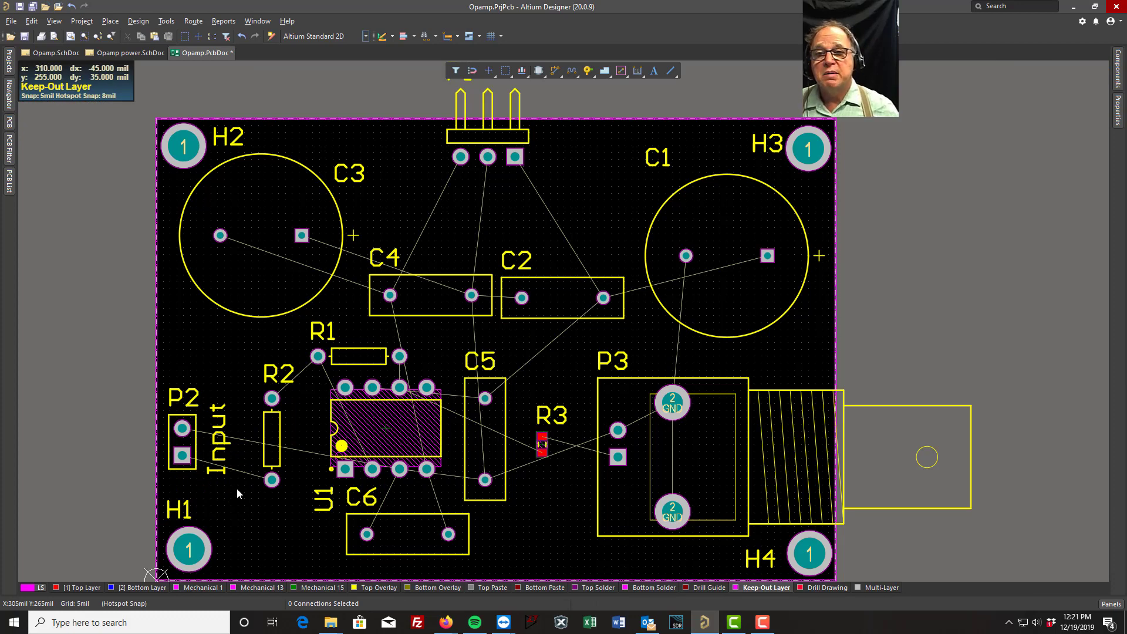
Step: Create a text string on the Top Overlay layer containing the owner's first name in possessive form followed by "Board"
{"action": "left_click", "coordinate": [369, 587]}
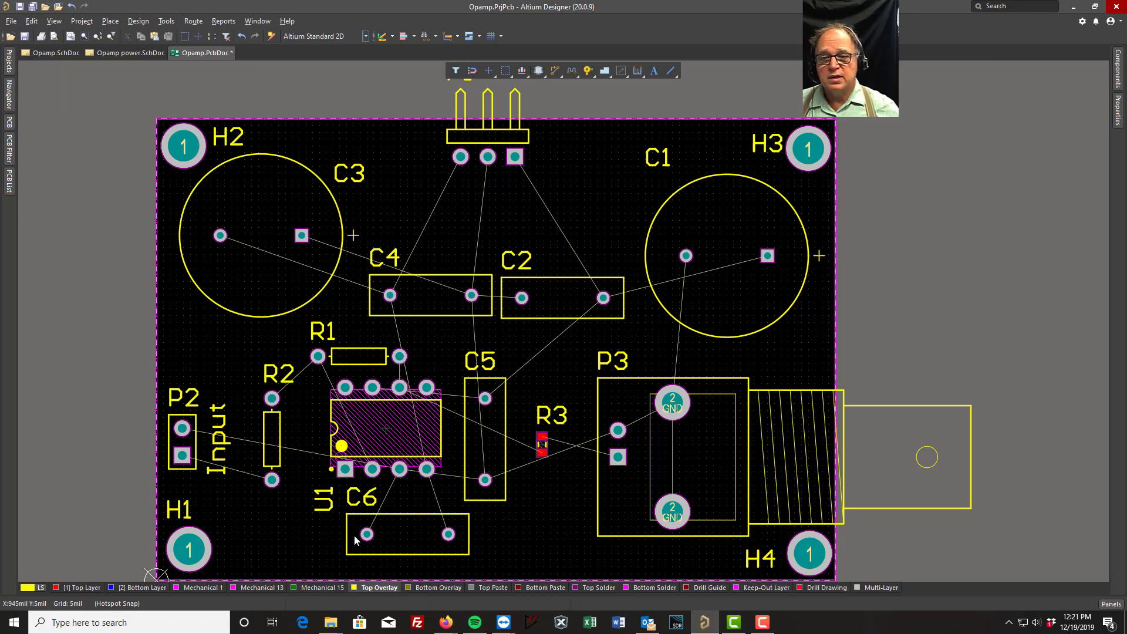
{"action": "left_click", "coordinate": [110, 22]}
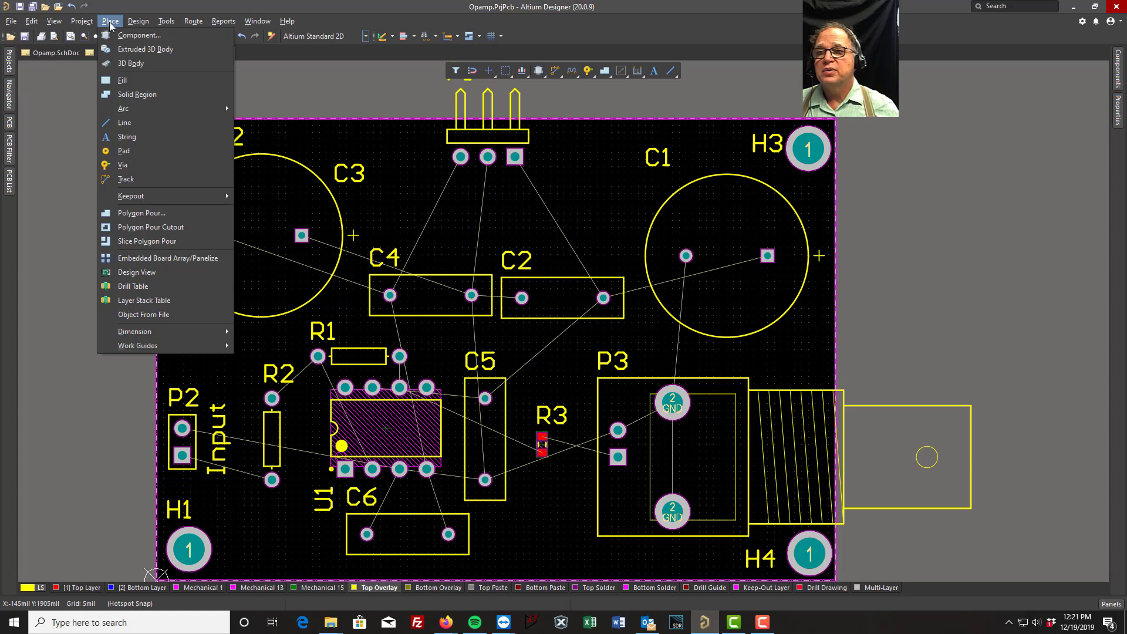
{"action": "left_click", "coordinate": [129, 135]}
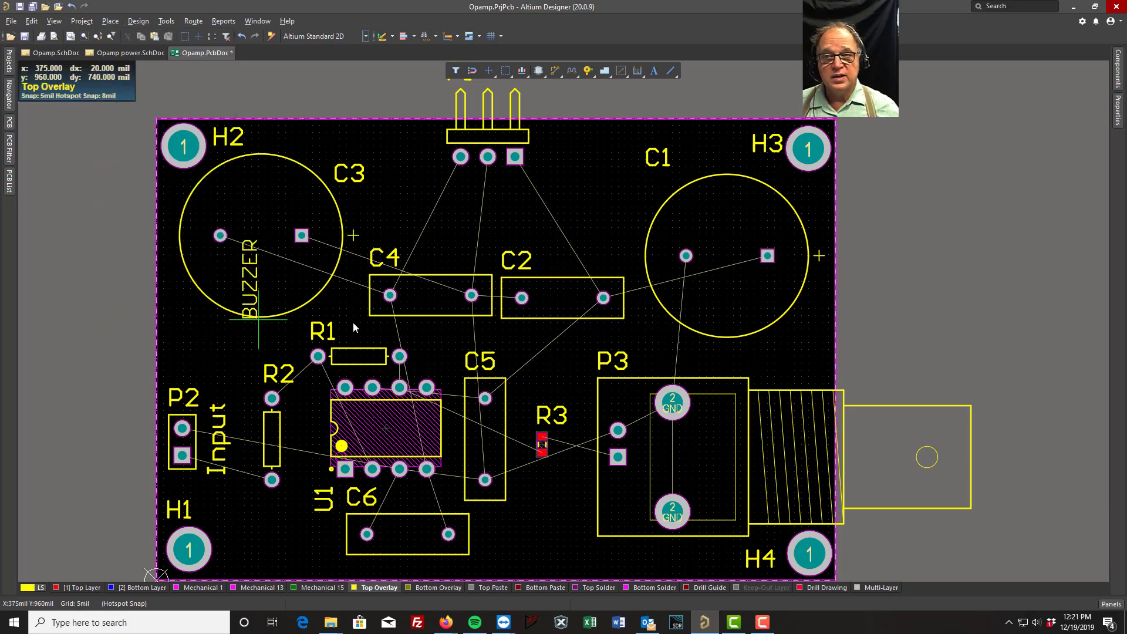
{"action": "key", "text": "Tab"}
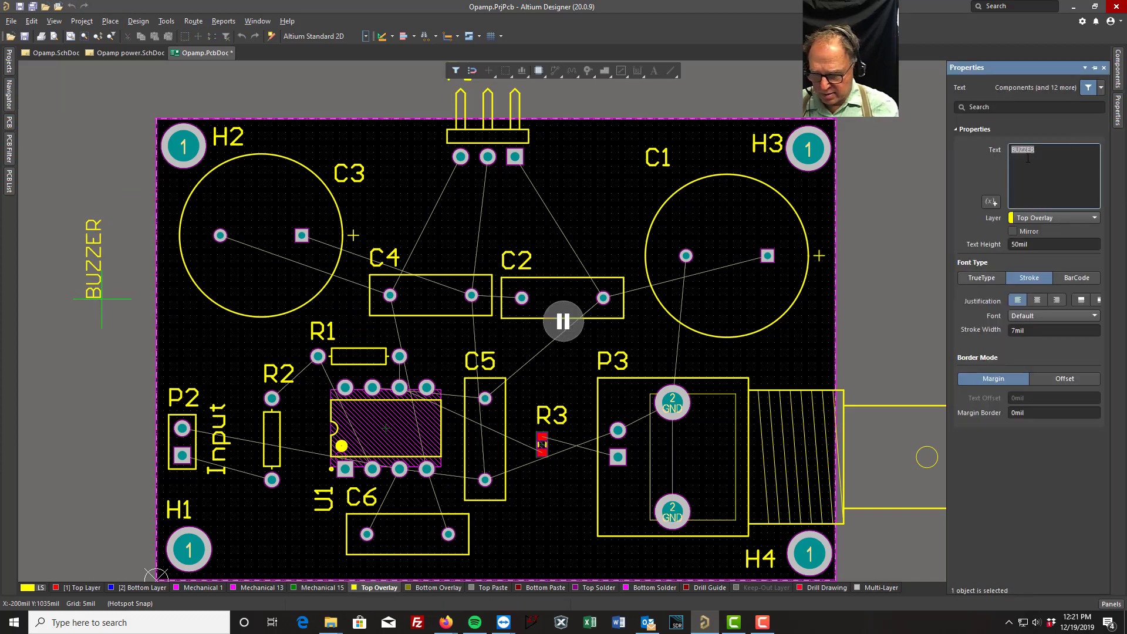
{"action": "type", "text": "Mike's Board"}
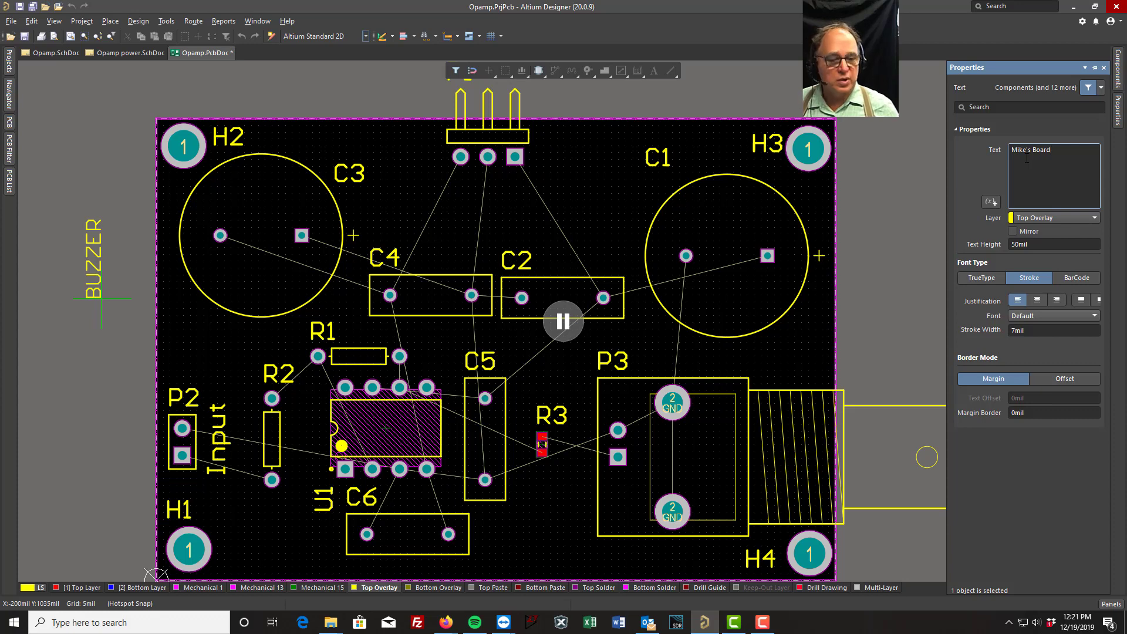
{"action": "key", "text": "Return"}
Step: Rotate the board title to horizontal, place it centrally between the three-pin header and capacitors C4 and C2, and save the PCB
{"action": "key", "text": "space"}
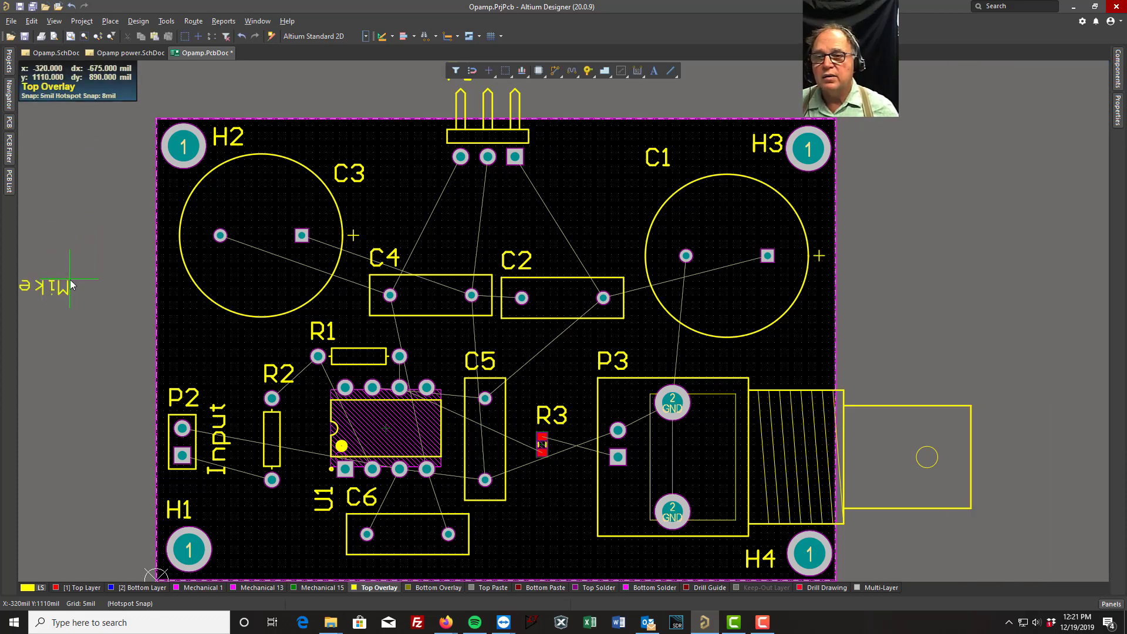
{"action": "key", "text": "space"}
{"action": "key", "text": "space"}
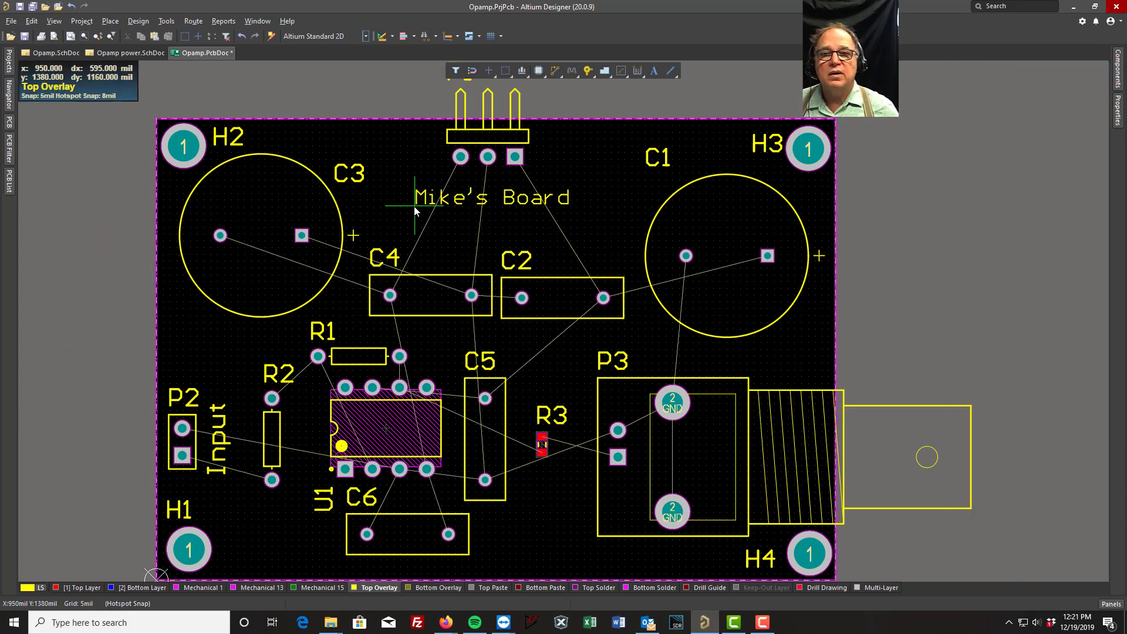
{"action": "left_click", "coordinate": [414, 206]}
{"action": "key", "text": "Escape"}
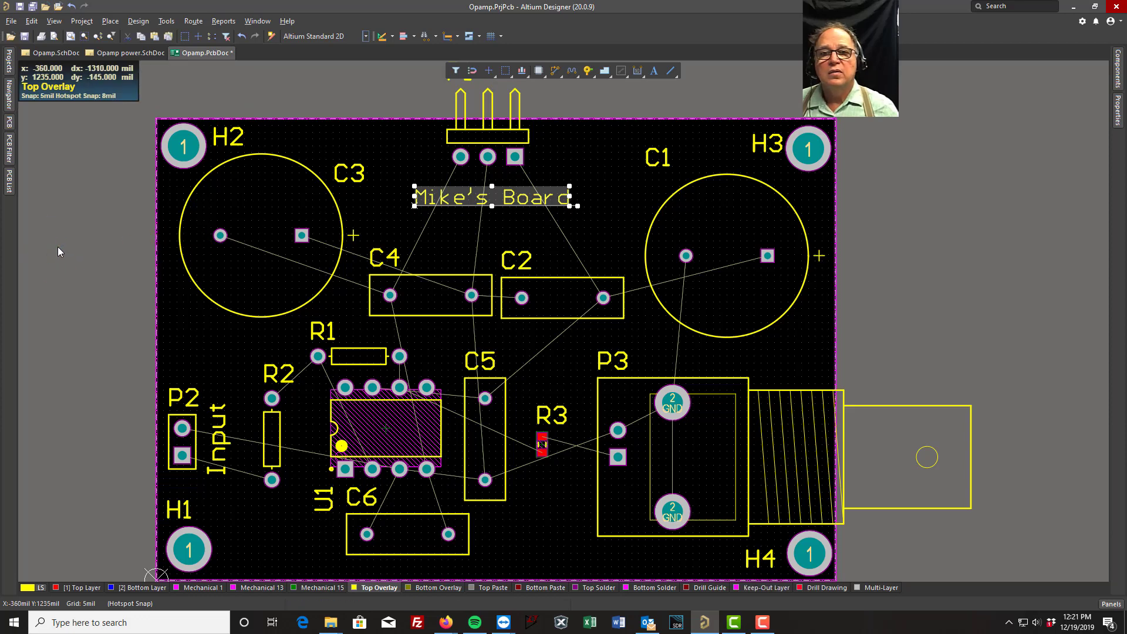
{"action": "left_click", "coordinate": [20, 7]}
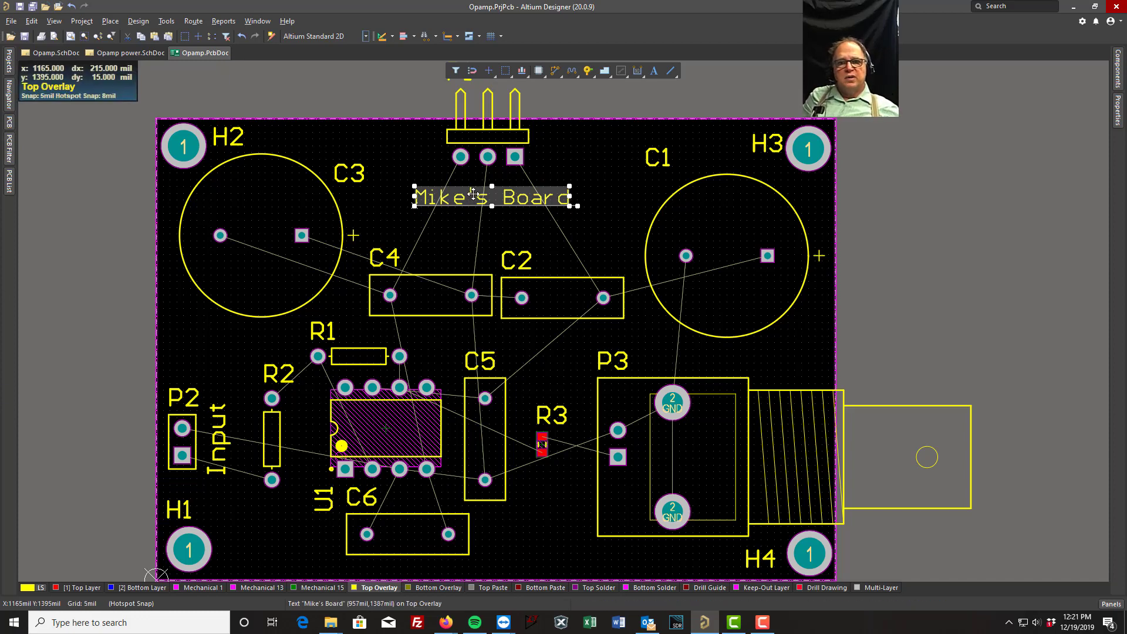
{"action": "left_click_drag", "start_coordinate": [414, 205], "coordinate": [414, 231]}
Step: Make the Power comment of the three-pin header P1 visible and save all documents
{"action": "left_click", "coordinate": [505, 151]}
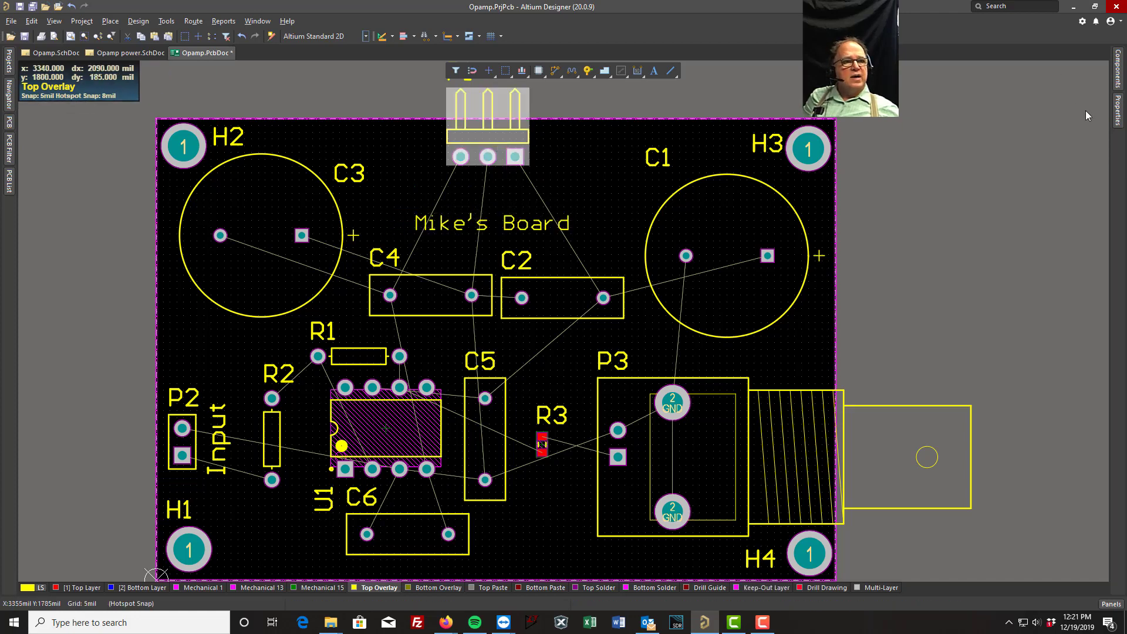
{"action": "left_click", "coordinate": [1117, 111]}
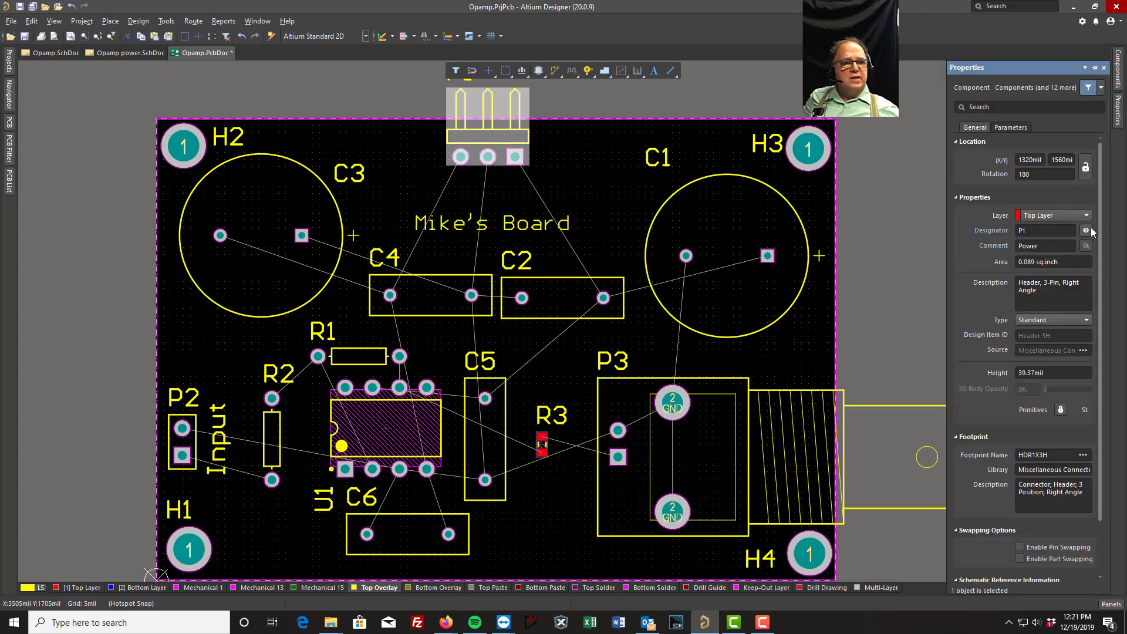
{"action": "left_click", "coordinate": [1087, 245]}
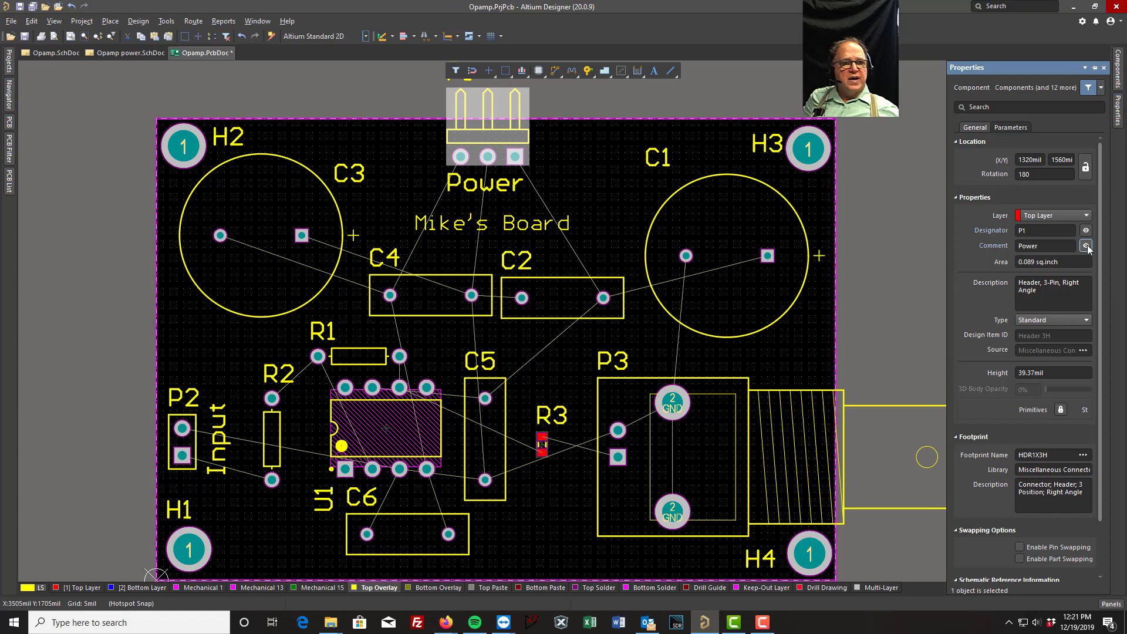
{"action": "left_click", "coordinate": [572, 167]}
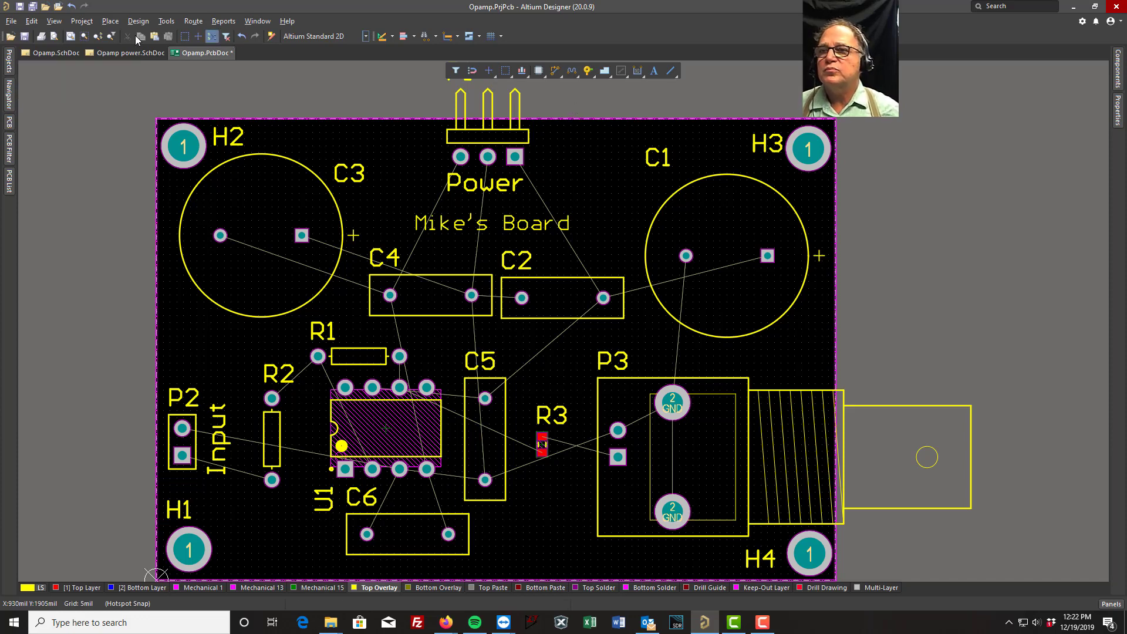
{"action": "left_click", "coordinate": [17, 21]}
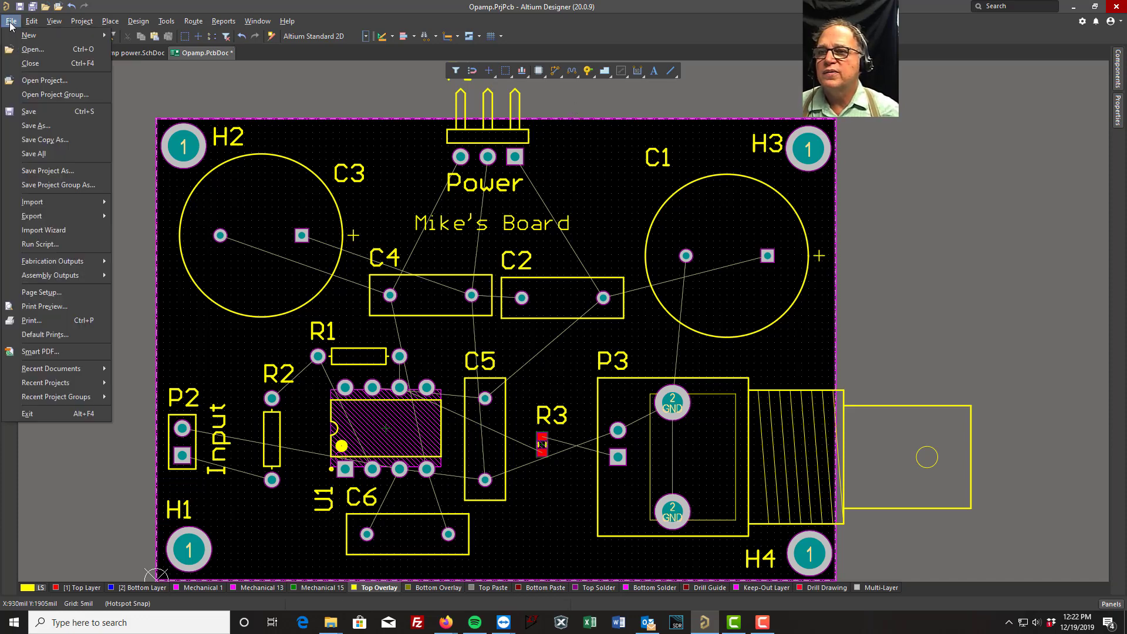
{"action": "left_click", "coordinate": [40, 154]}
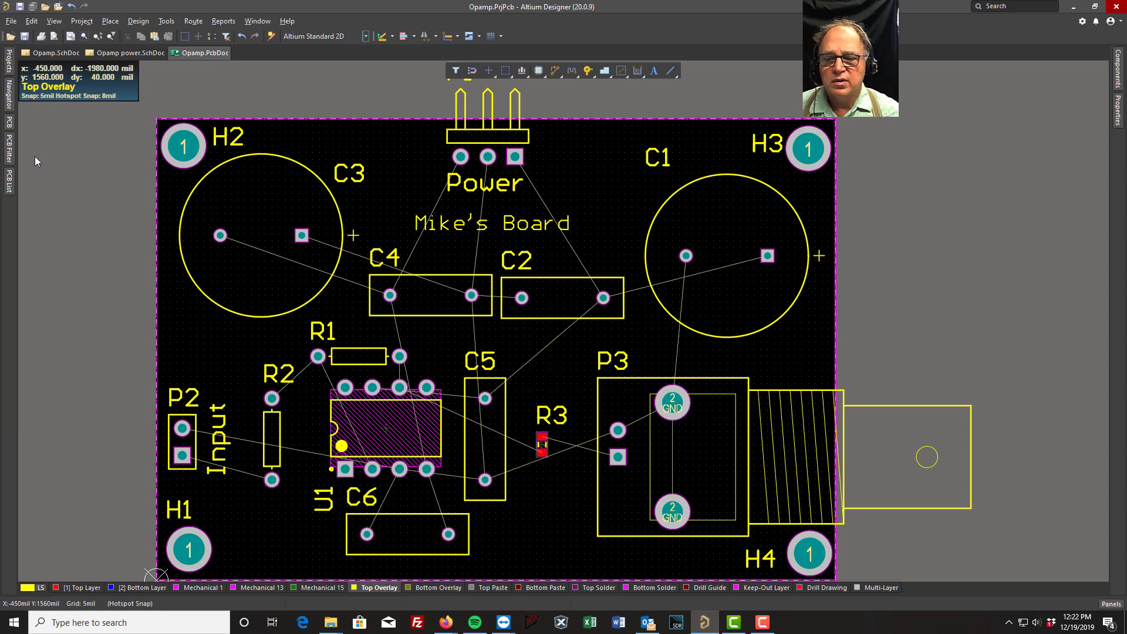